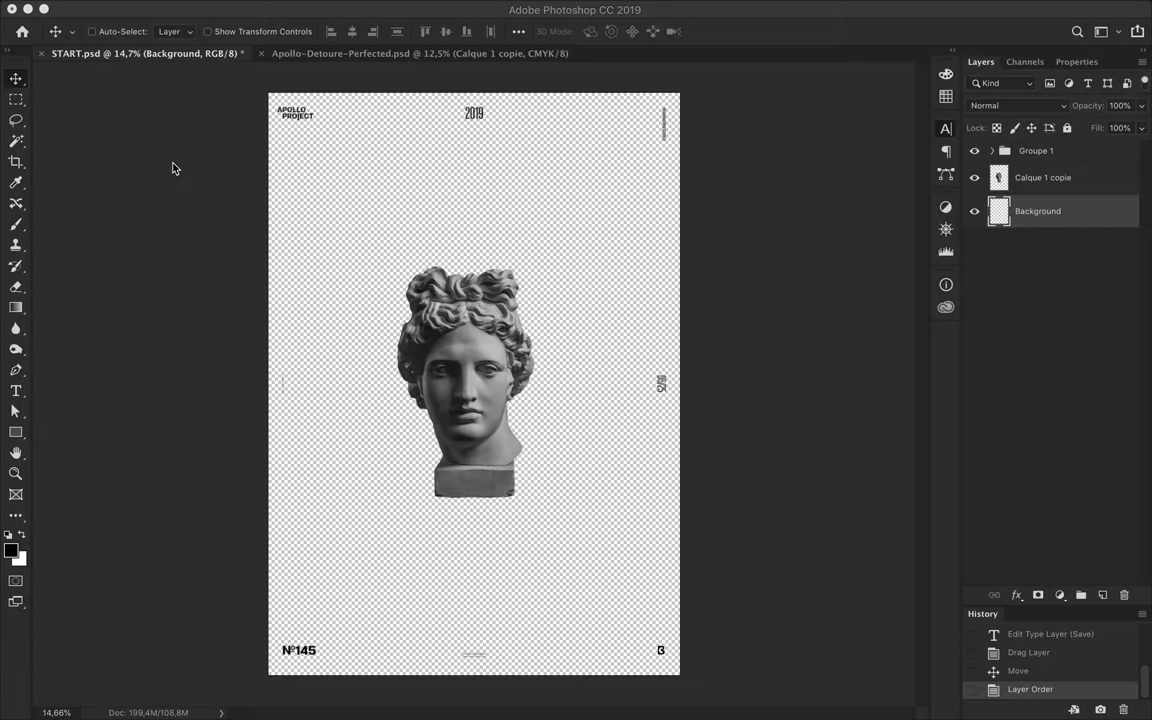
Draw a light rectangle covering the whole page with the Rectangle tool.
{"action": "key", "text": "u"}
{"action": "left_click_drag", "start_coordinate": [262, 87], "coordinate": [682, 679]}
{"action": "key", "text": "v"}
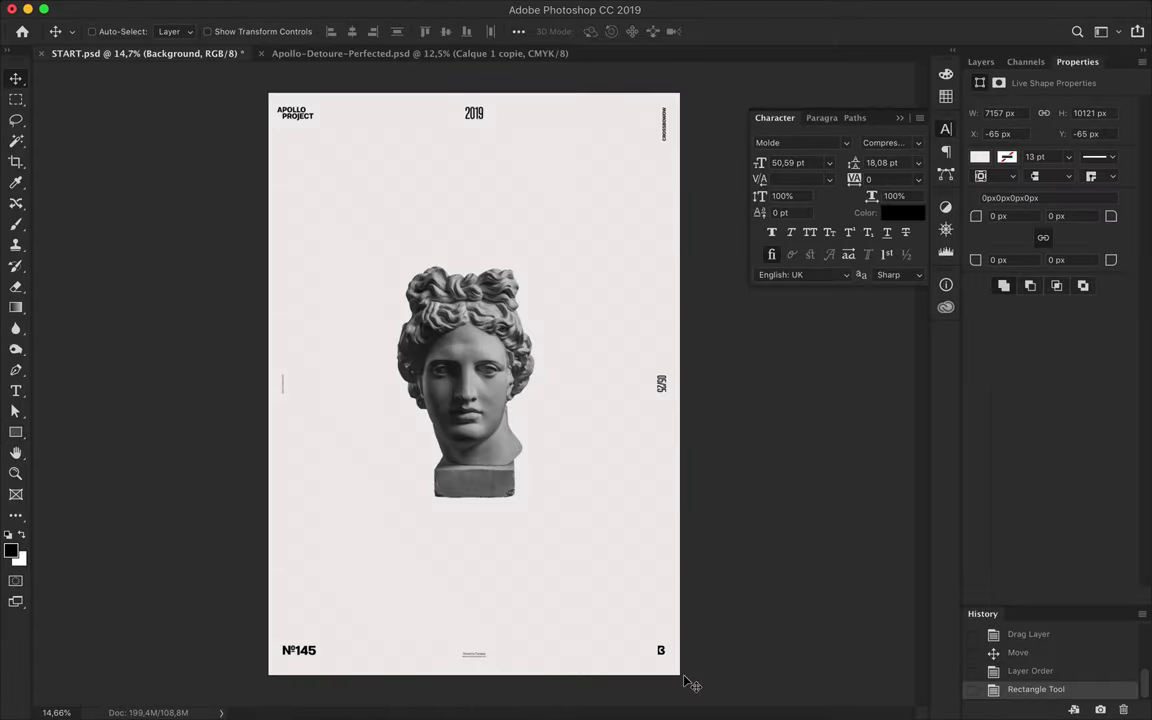
Check the brush presets, then set the rectangle shape's fill to a gradient.
{"action": "left_click", "coordinate": [16, 224]}
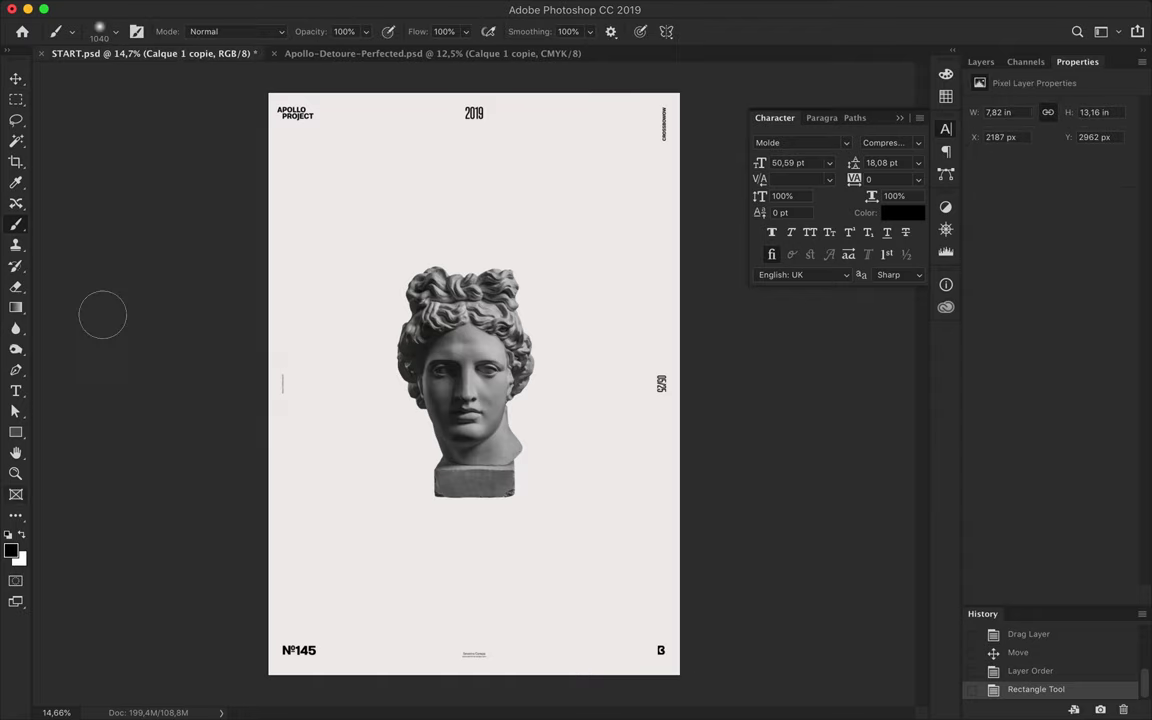
{"action": "left_click", "coordinate": [118, 36]}
{"action": "key", "text": "Escape"}
{"action": "key", "text": "a"}
{"action": "key", "text": "p"}
{"action": "left_click", "coordinate": [177, 31]}
{"action": "left_click", "coordinate": [140, 88]}
{"action": "left_click", "coordinate": [120, 125]}
Edit a gradient stop to save light blue as a swatch, then paint a light-blue stroke across the upper page.
{"action": "left_click", "coordinate": [946, 97]}
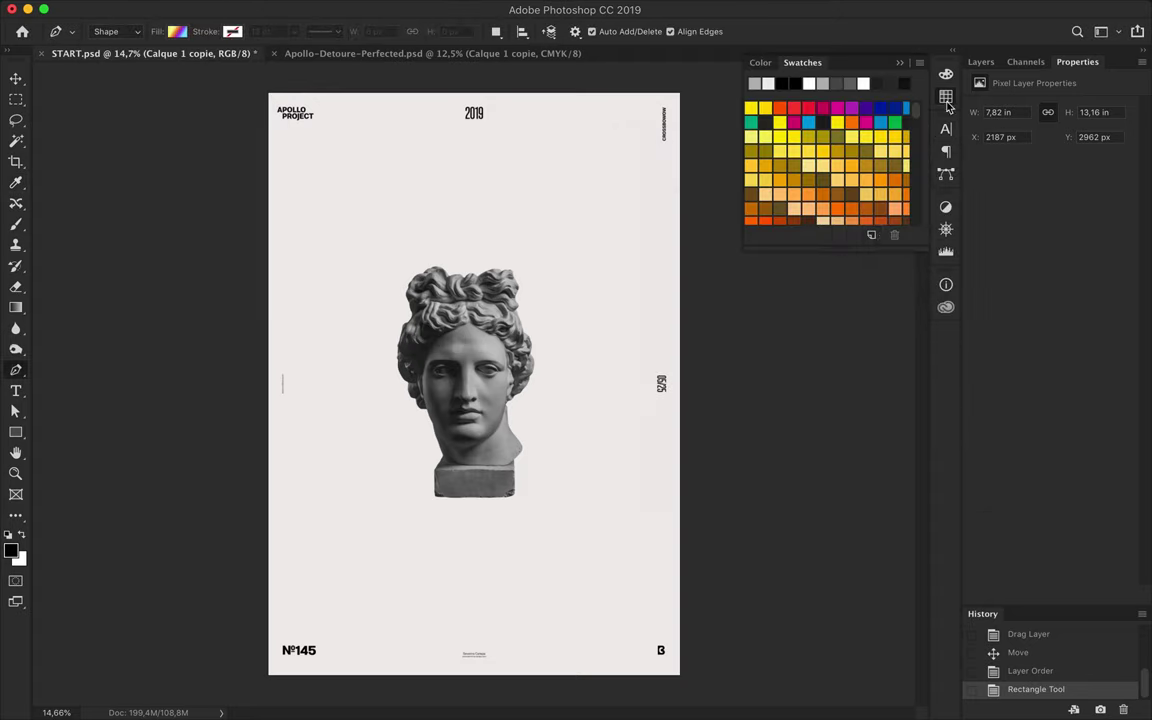
{"action": "left_click", "coordinate": [177, 31]}
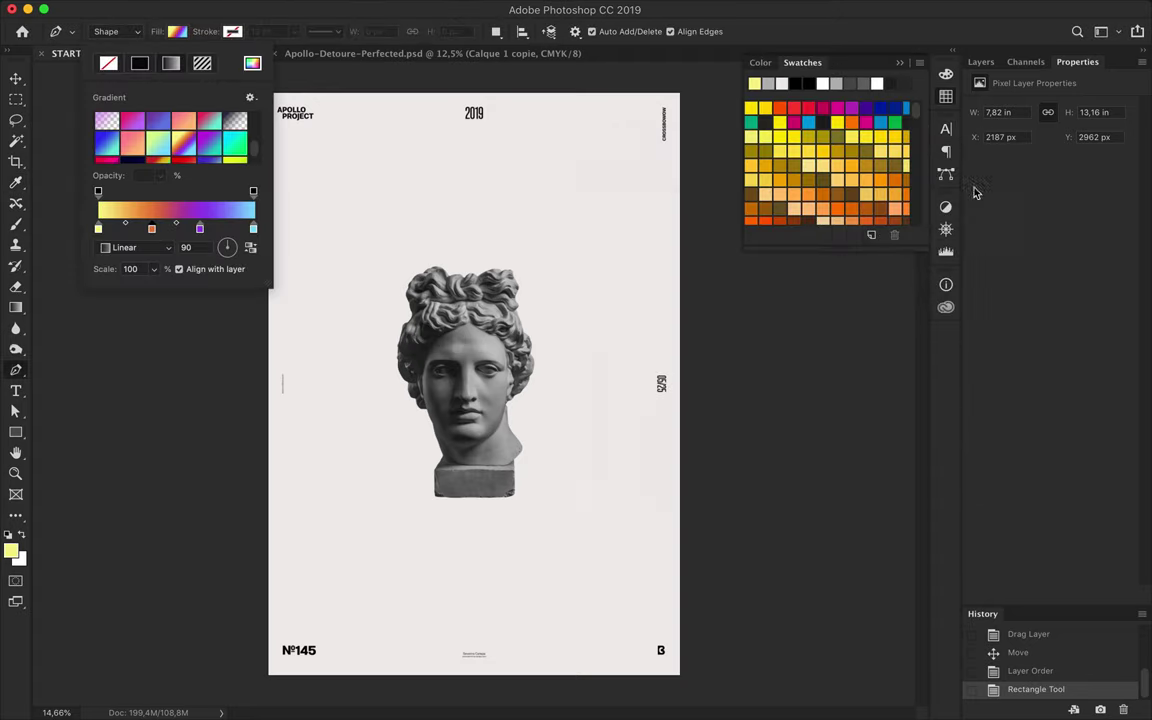
{"action": "left_click", "coordinate": [963, 187]}
{"action": "left_click", "coordinate": [177, 31]}
{"action": "left_click", "coordinate": [177, 31]}
{"action": "double_click", "coordinate": [253, 229]}
{"action": "left_click", "coordinate": [956, 185]}
{"action": "key", "text": "Return"}
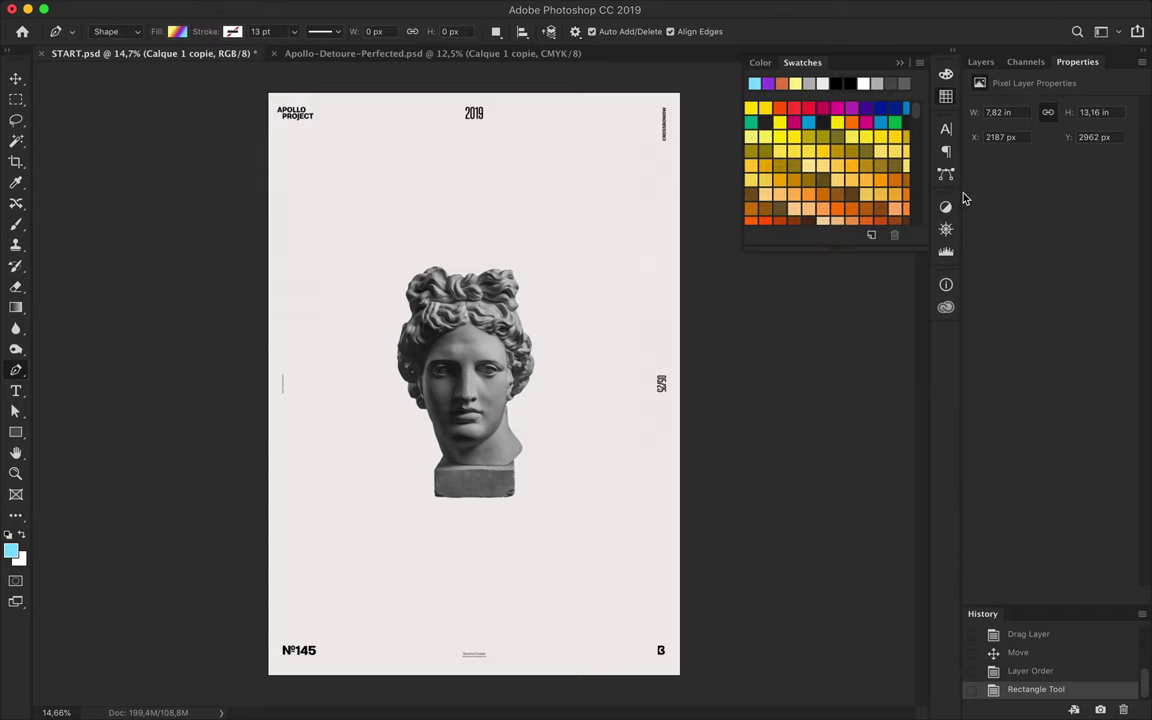
{"action": "key", "text": "b"}
{"action": "left_click_drag", "start_coordinate": [375, 310], "coordinate": [580, 168]}
Paint soft light-blue, purple and orange strokes across the head, curving into an S.
{"action": "left_click_drag", "start_coordinate": [415, 440], "coordinate": [620, 300]}
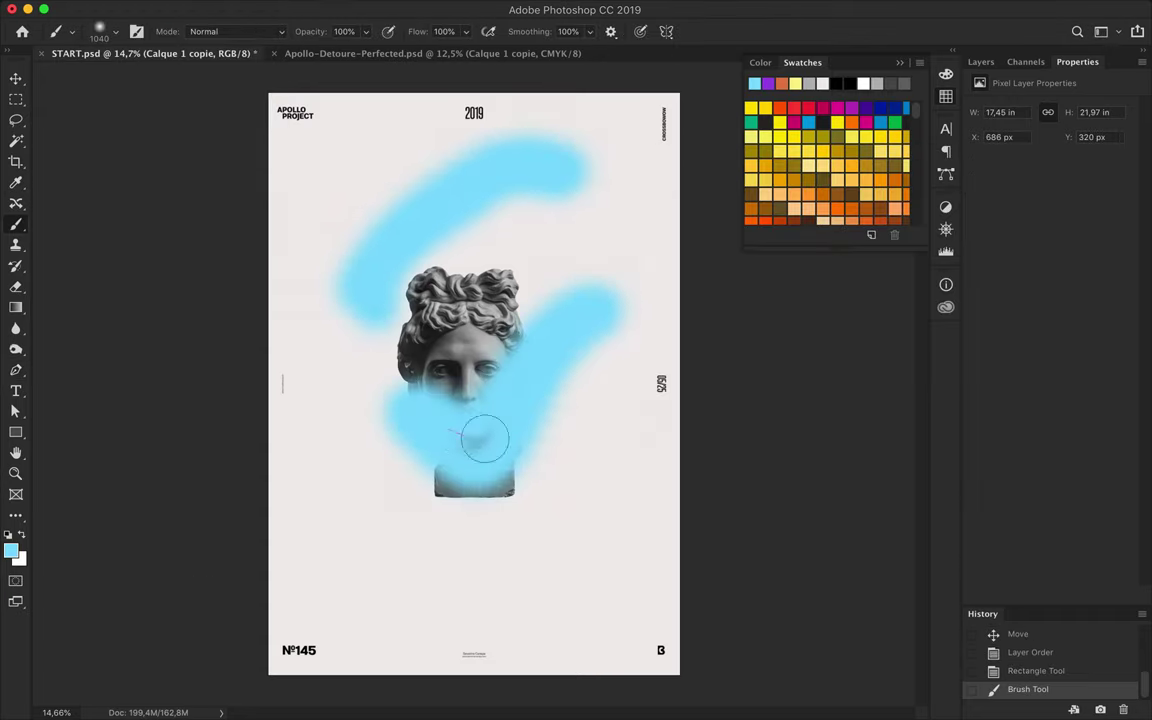
{"action": "left_click_drag", "start_coordinate": [395, 265], "coordinate": [545, 122]}
{"action": "left_click_drag", "start_coordinate": [420, 475], "coordinate": [620, 352]}
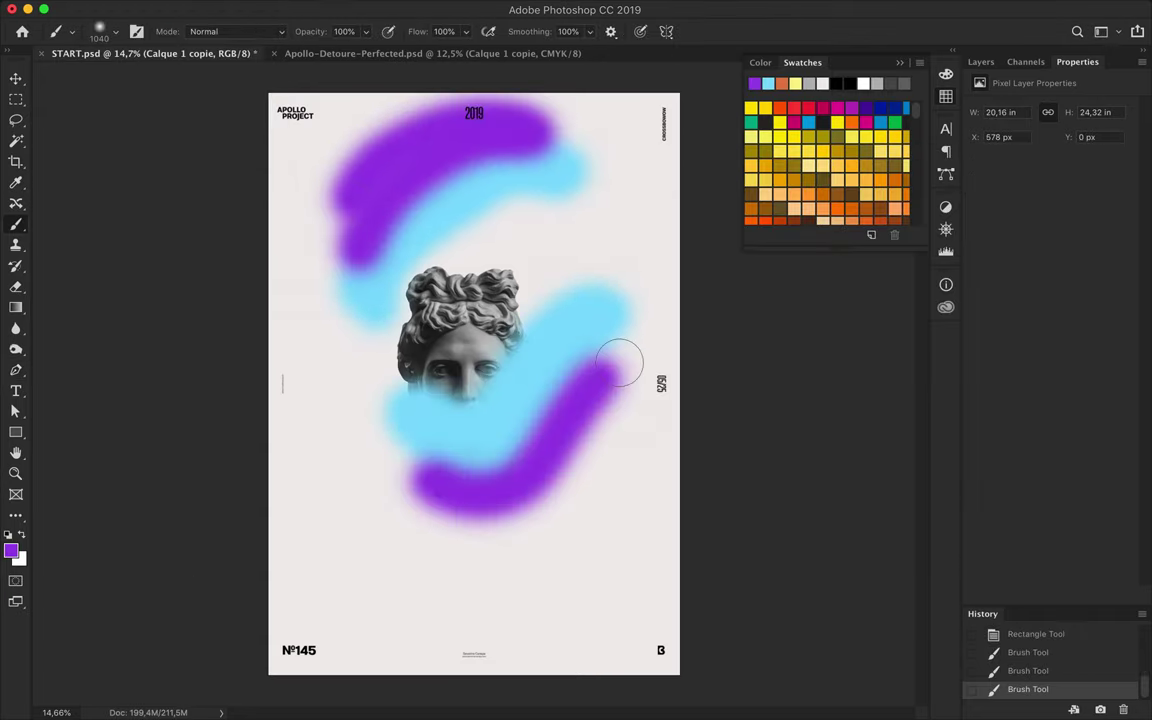
{"action": "left_click_drag", "start_coordinate": [397, 328], "coordinate": [295, 135]}
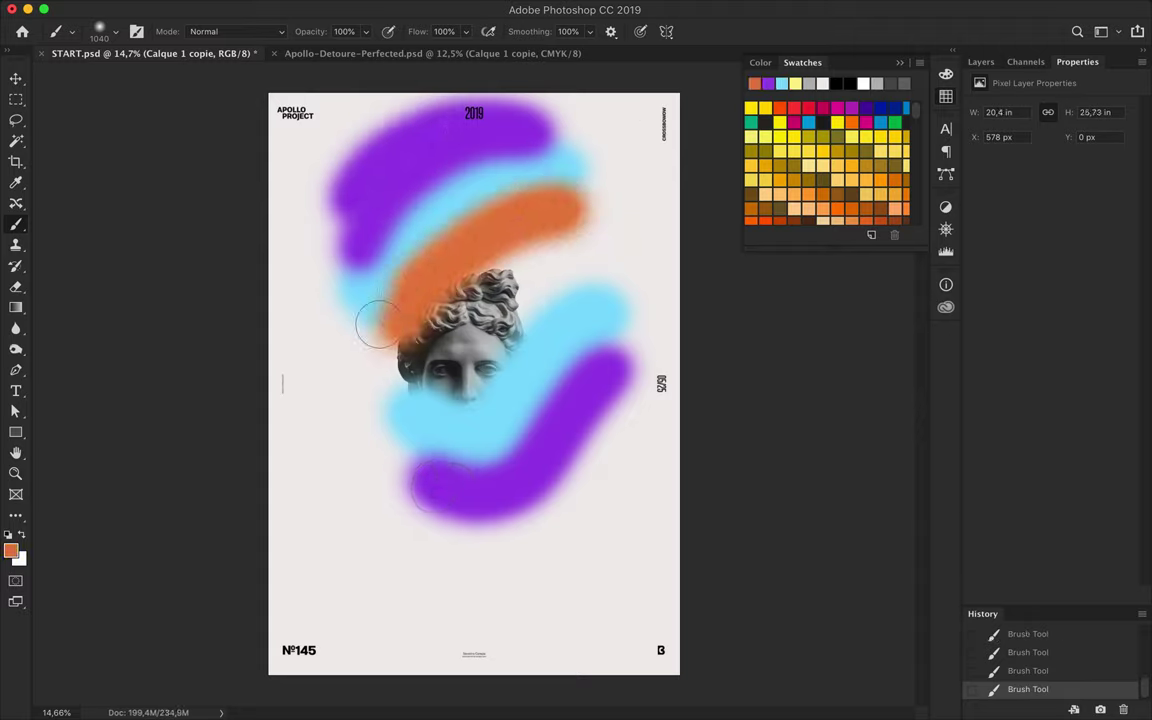
{"action": "left_click_drag", "start_coordinate": [570, 410], "coordinate": [410, 390]}
{"action": "left_click_drag", "start_coordinate": [440, 330], "coordinate": [620, 420]}
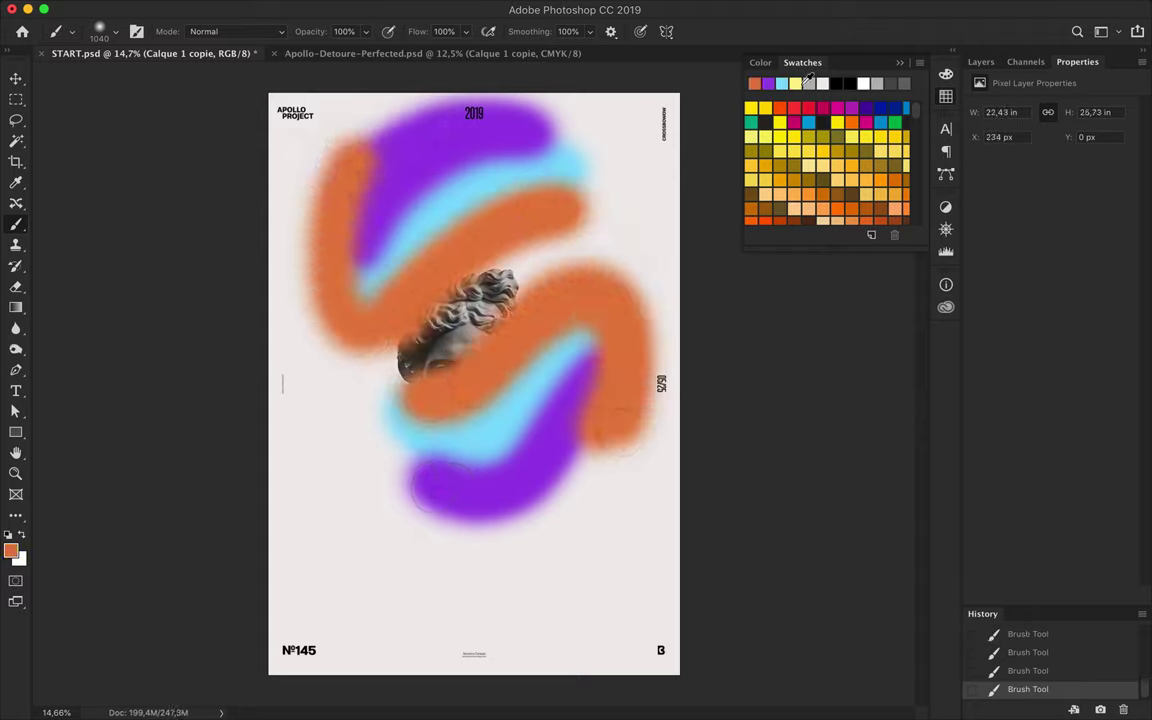
Add yellow strokes and more purple sweeps over the S shape.
{"action": "mouse_move", "coordinate": [301, 291]}
{"action": "left_mouse_down"}
{"action": "mouse_move", "coordinate": [442, 327]}
{"action": "mouse_move", "coordinate": [542, 267]}
{"action": "left_mouse_up"}
{"action": "mouse_move", "coordinate": [340, 330]}
{"action": "left_mouse_down"}
{"action": "mouse_move", "coordinate": [543, 522]}
{"action": "mouse_move", "coordinate": [381, 381]}
{"action": "left_mouse_up"}
{"action": "mouse_move", "coordinate": [395, 155]}
{"action": "left_mouse_down"}
{"action": "mouse_move", "coordinate": [586, 200]}
{"action": "mouse_move", "coordinate": [350, 130]}
{"action": "left_mouse_up"}
{"action": "left_click_drag", "start_coordinate": [380, 196], "coordinate": [605, 210]}
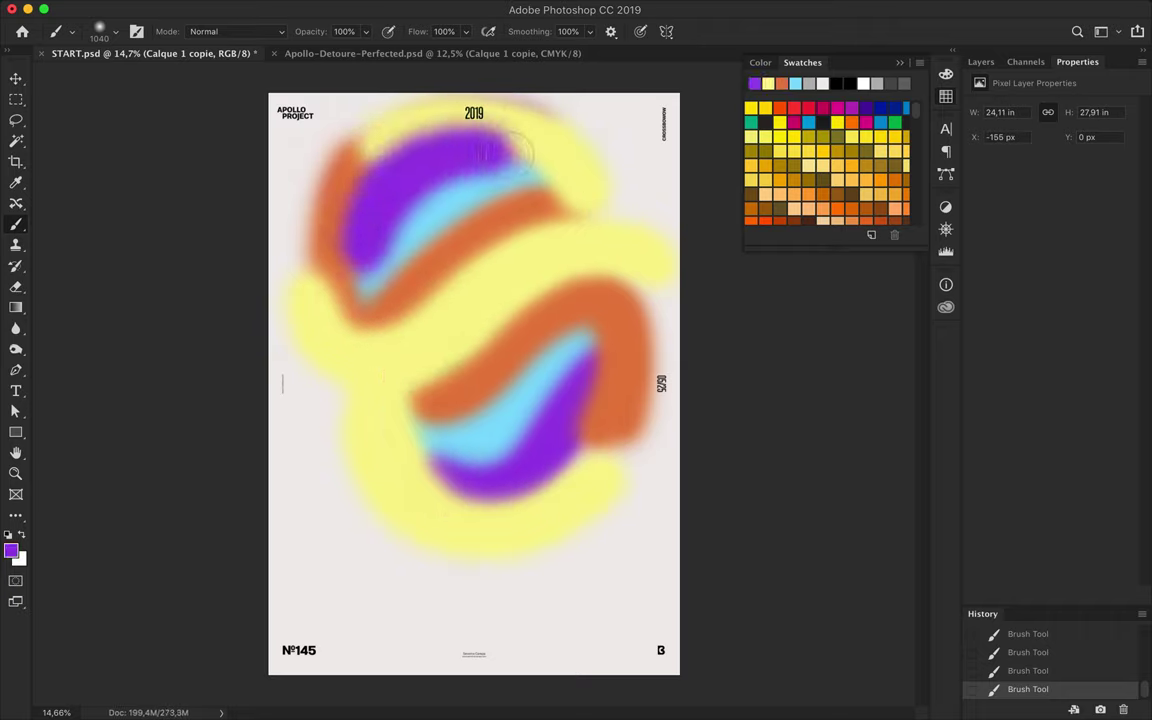
{"action": "left_click_drag", "start_coordinate": [520, 452], "coordinate": [325, 305]}
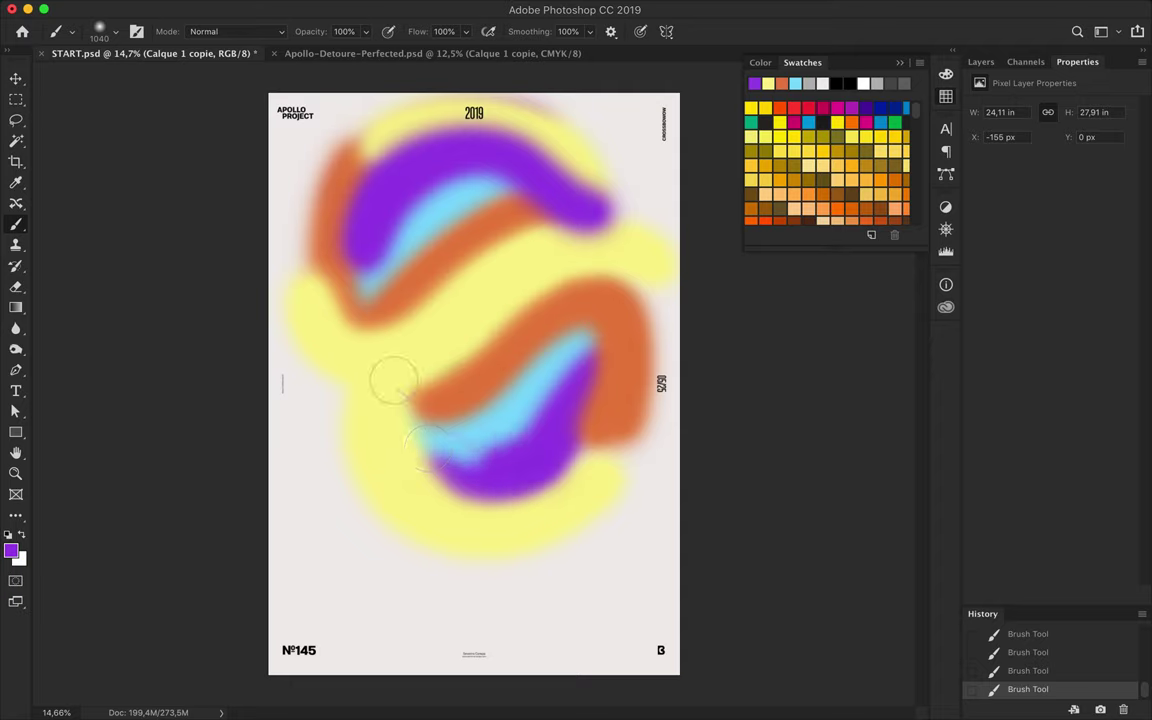
Preview the original snapshot in History, then return to the latest painted state.
{"action": "key", "text": "v"}
{"action": "double_click", "coordinate": [997, 64]}
{"action": "left_click", "coordinate": [991, 103]}
{"action": "left_click", "coordinate": [1028, 498]}
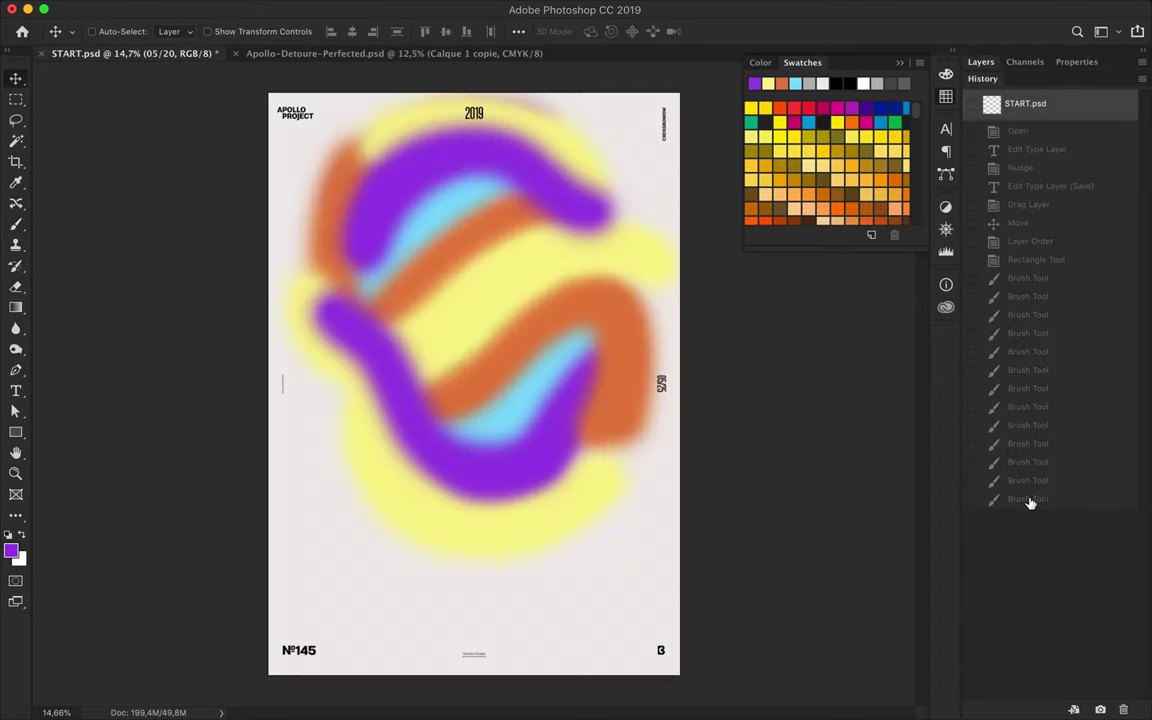
Duplicate the painted layer and apply a Gaussian Blur of about 135 radius.
{"action": "double_click", "coordinate": [982, 78]}
{"action": "key", "text": "super+j"}
{"action": "left_click", "coordinate": [394, 9]}
{"action": "mouse_move", "coordinate": [400, 199]}
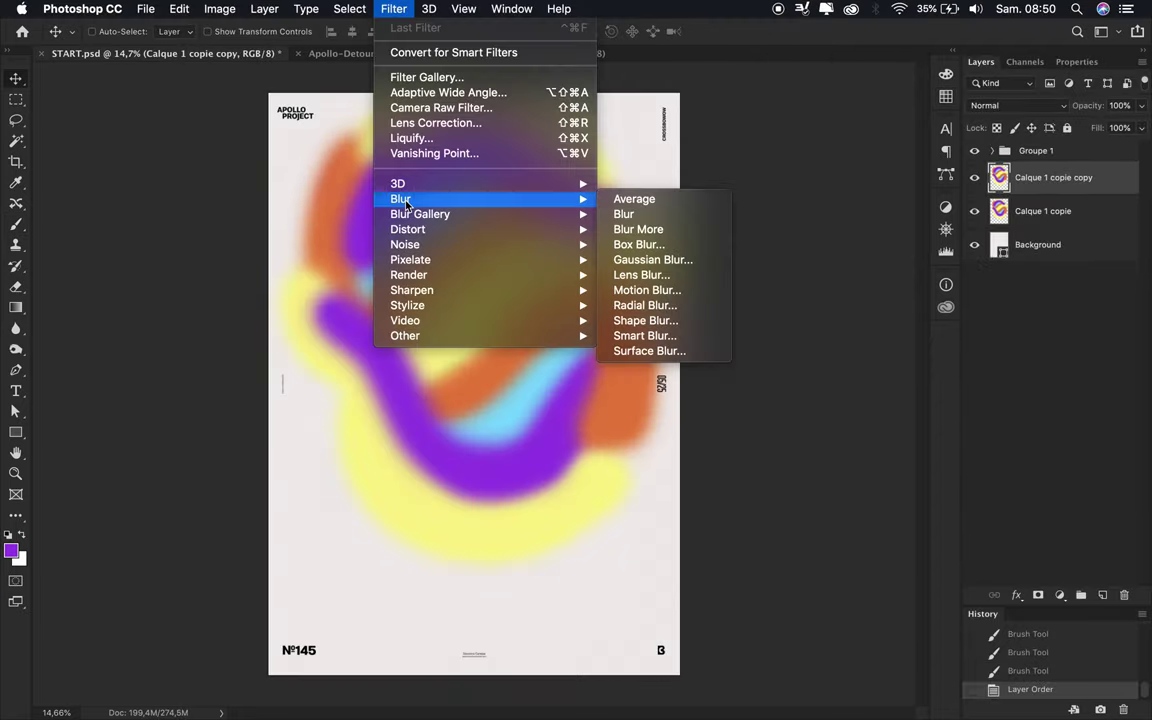
{"action": "left_click", "coordinate": [663, 257]}
{"action": "key", "text": "Return"}
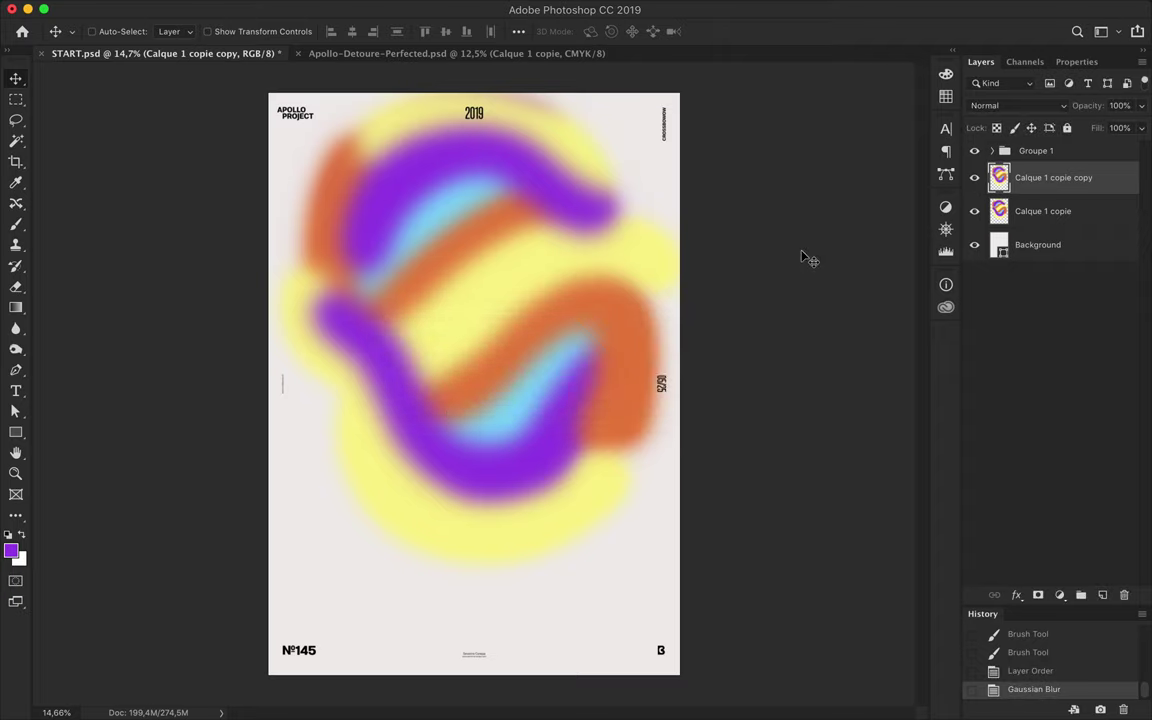
Start a Free Transform on the blurred copy and switch it to Warp.
{"action": "key", "text": "super+t"}
{"action": "right_click", "coordinate": [499, 230]}
{"action": "left_click", "coordinate": [540, 340]}
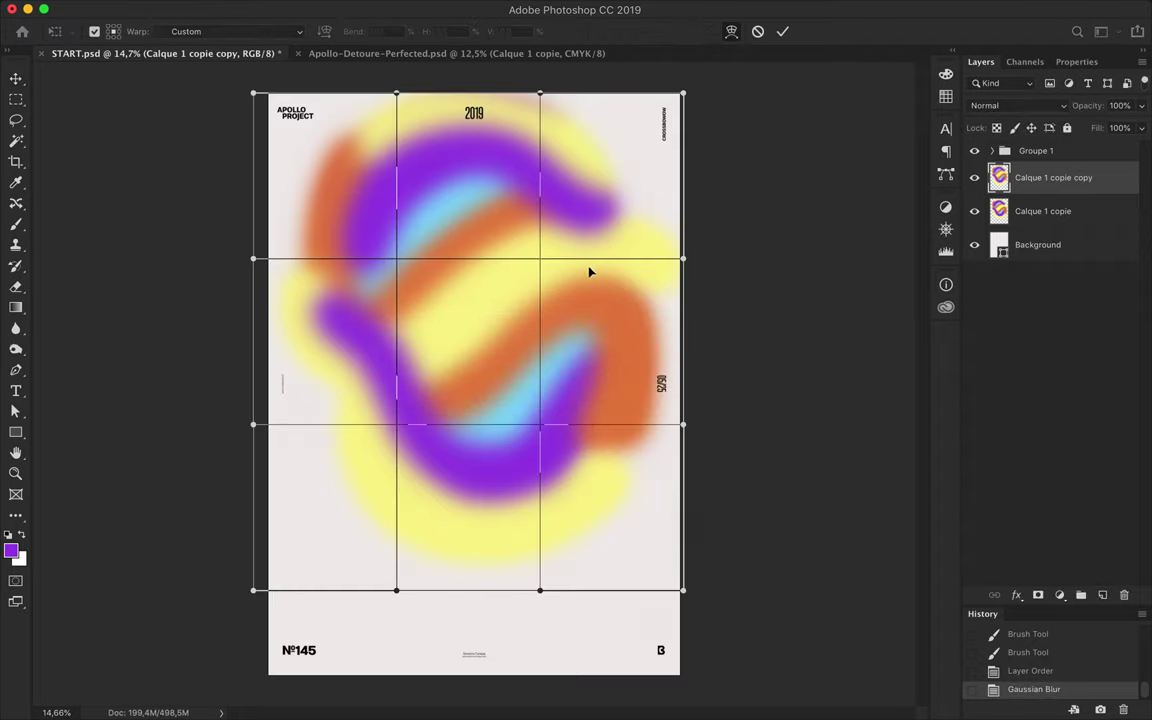
Warp the blurred colour layer into a sweeping curve by dragging mesh points.
{"action": "left_click_drag", "start_coordinate": [589, 271], "coordinate": [578, 270]}
{"action": "mouse_move", "coordinate": [396, 258]}
{"action": "left_mouse_down"}
{"action": "mouse_move", "coordinate": [411, 239]}
{"action": "mouse_move", "coordinate": [571, 463]}
{"action": "mouse_move", "coordinate": [381, 222]}
{"action": "mouse_move", "coordinate": [448, 242]}
{"action": "left_mouse_up"}
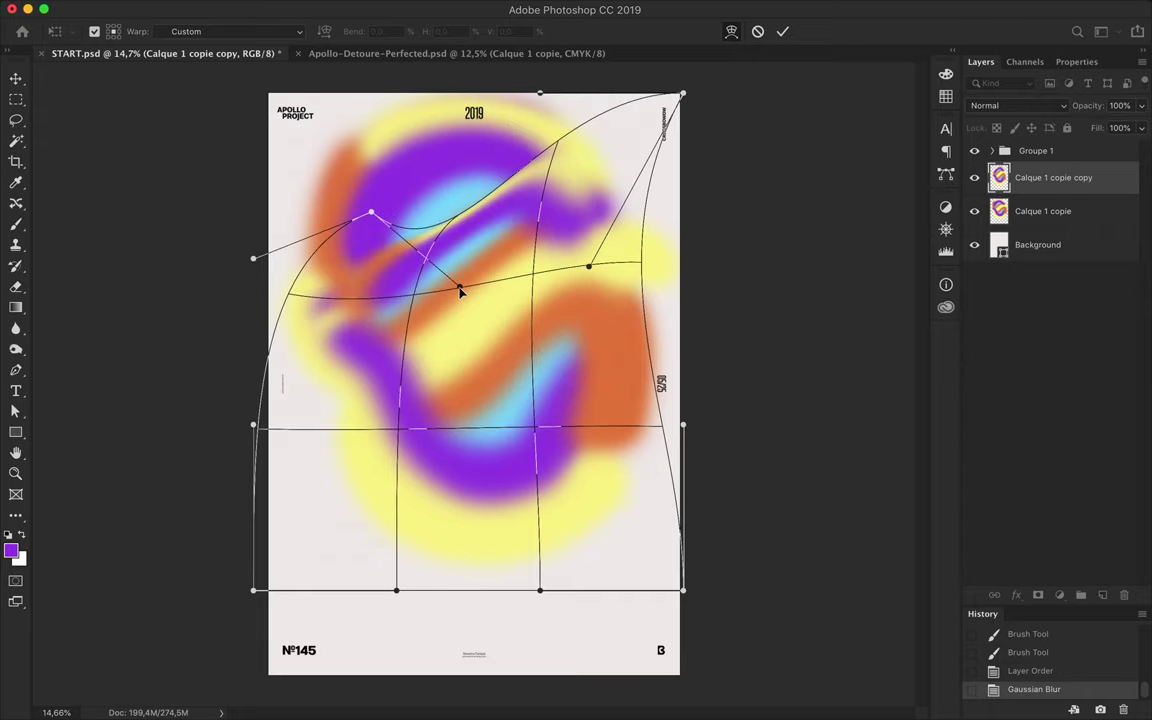
{"action": "left_click_drag", "start_coordinate": [253, 590], "coordinate": [314, 352]}
{"action": "left_click_drag", "start_coordinate": [683, 425], "coordinate": [655, 388]}
{"action": "left_click_drag", "start_coordinate": [540, 430], "coordinate": [525, 450]}
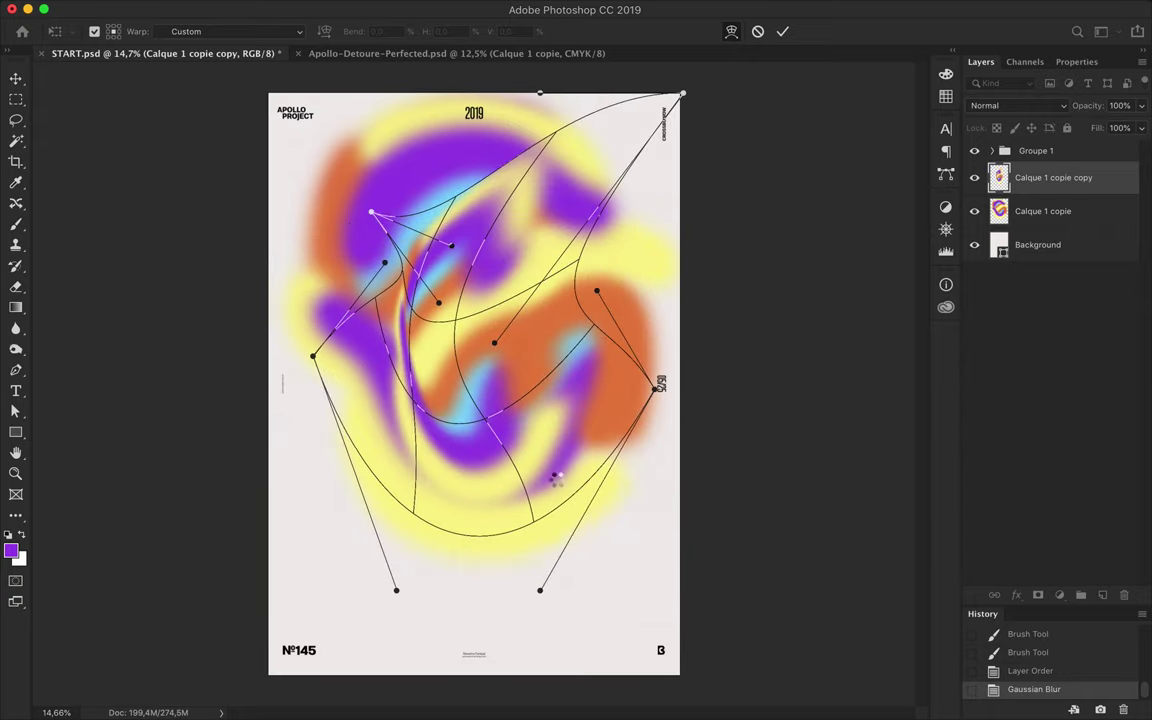
{"action": "key", "text": "Return"}
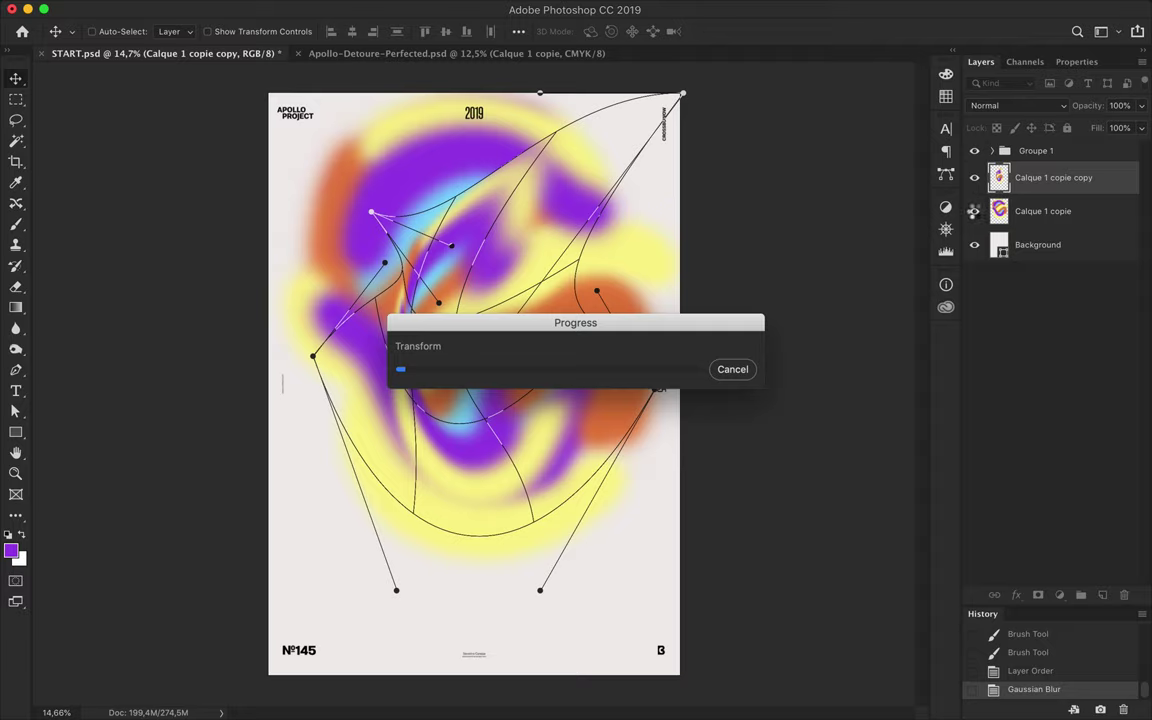
Stretch the warped layer to about 163% width and commit the transform.
{"action": "key", "text": "ctrl+t"}
{"action": "left_click_drag", "start_coordinate": [345, 326], "coordinate": [303, 309]}
{"action": "left_click_drag", "start_coordinate": [532, 326], "coordinate": [638, 327]}
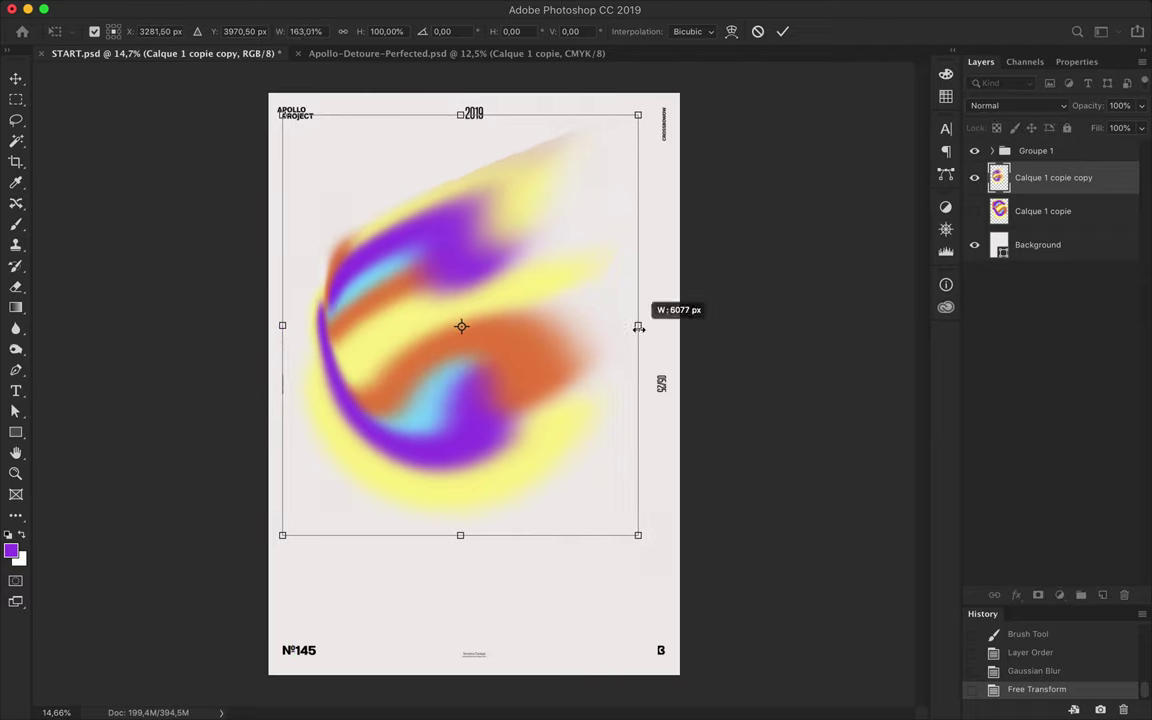
{"action": "key", "text": "Return"}
{"action": "left_click", "coordinate": [380, 8]}
{"action": "left_click", "coordinate": [420, 139]}
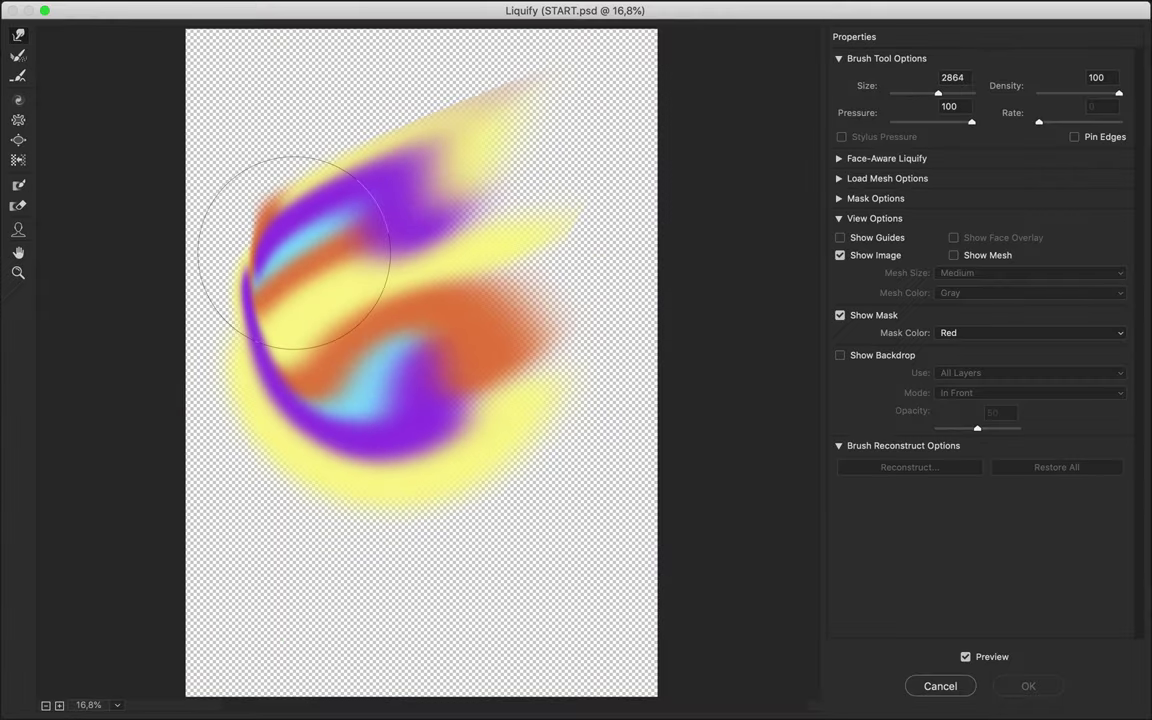
Twist the colours into a spiral with Liquify's Forward Warp and apply it.
{"action": "mouse_move", "coordinate": [294, 252]}
{"action": "left_mouse_down"}
{"action": "mouse_move", "coordinate": [560, 265]}
{"action": "mouse_move", "coordinate": [332, 200]}
{"action": "mouse_move", "coordinate": [577, 462]}
{"action": "left_mouse_up"}
{"action": "left_click", "coordinate": [1056, 685]}
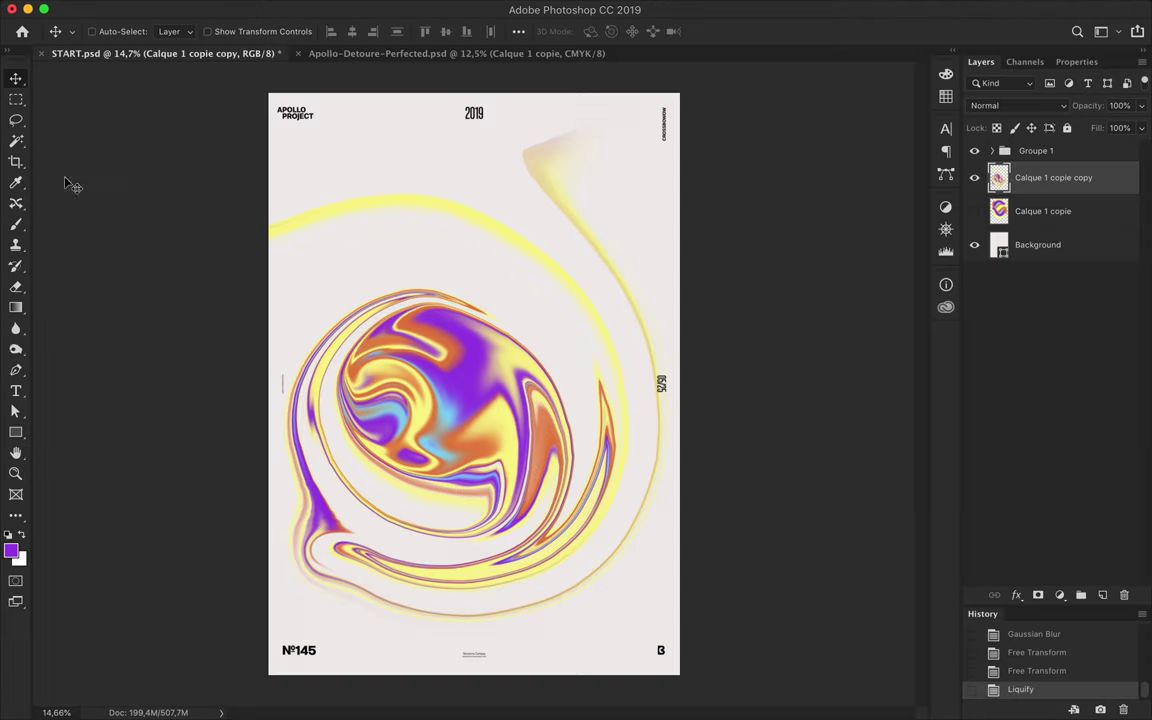
{"action": "key", "text": "shift+m"}
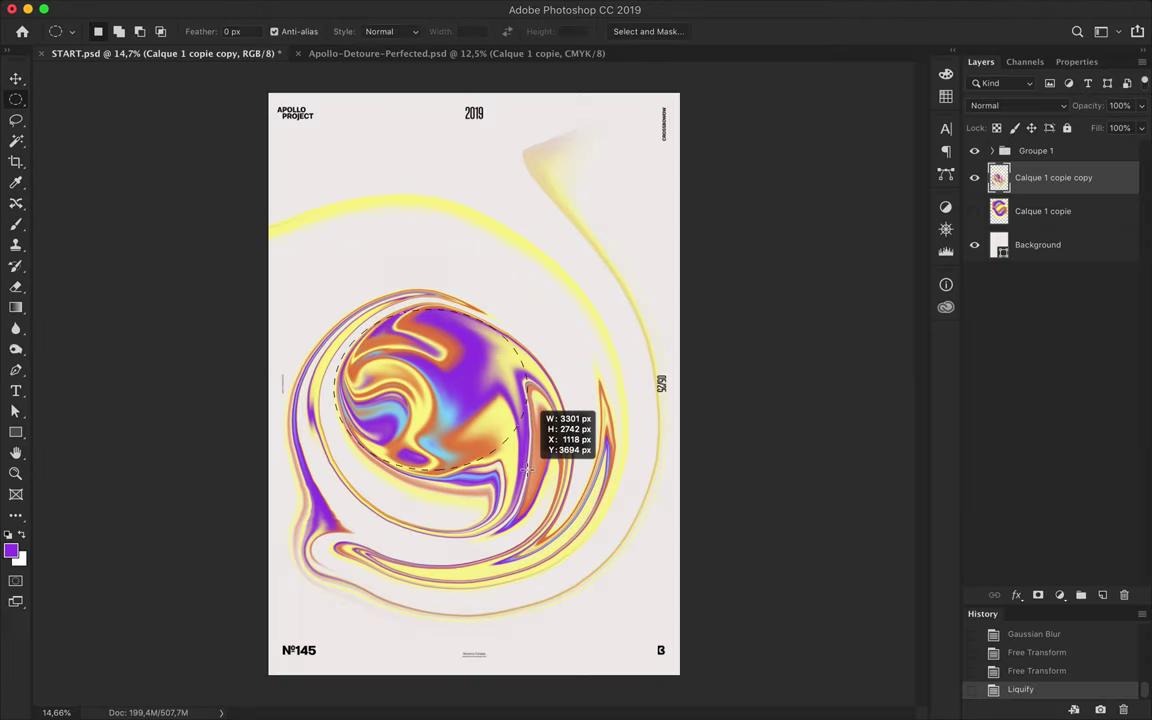
Cut the swirl down to a circle and move the sphere up and right.
{"action": "left_click_drag", "start_coordinate": [526, 468], "coordinate": [527, 478]}
{"action": "key", "text": "ctrl+shift+i"}
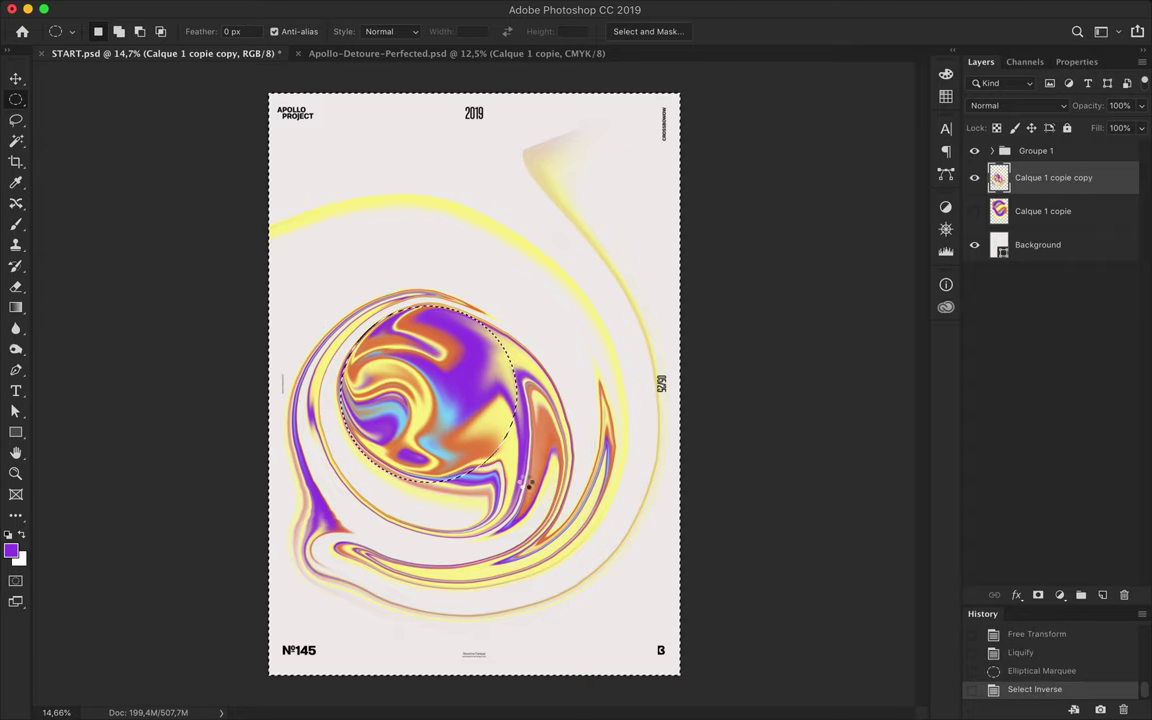
{"action": "key", "text": "Delete"}
{"action": "key", "text": "ctrl+d"}
{"action": "key", "text": "v"}
{"action": "left_click_drag", "start_coordinate": [489, 362], "coordinate": [530, 307]}
Delete the hidden layer and add a hue-shifted Hue/Saturation layer clipped to the sphere.
{"action": "left_click", "coordinate": [1055, 211]}
{"action": "key", "text": "Delete"}
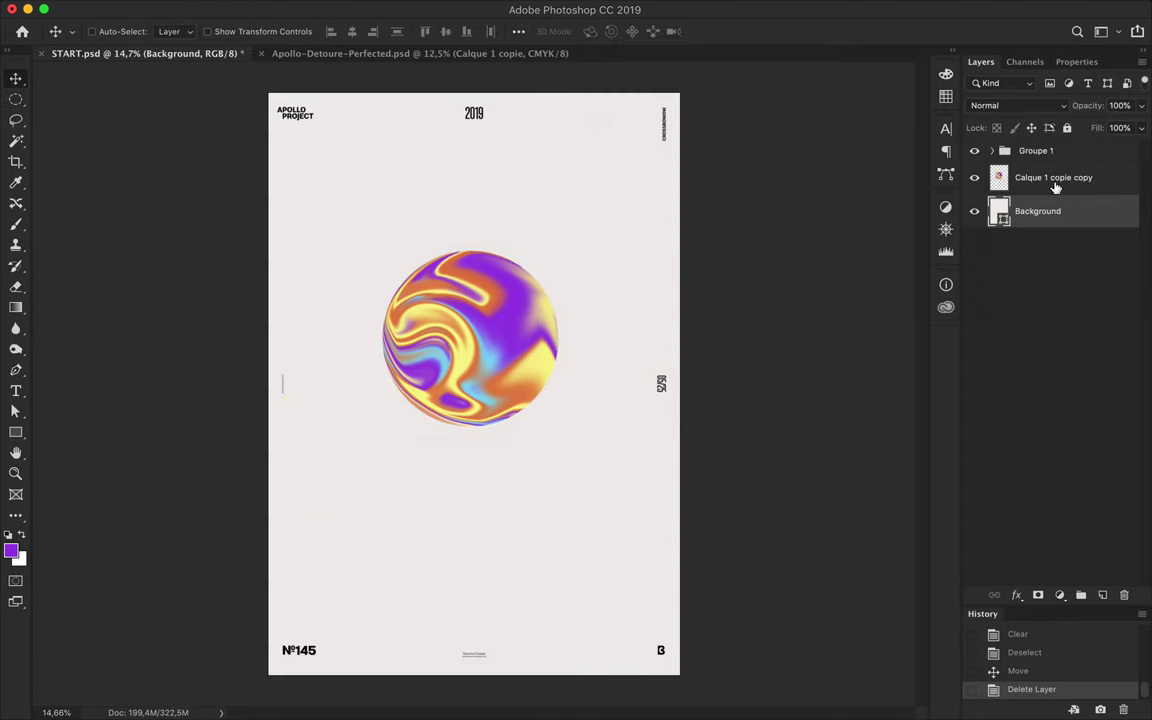
{"action": "left_click", "coordinate": [1040, 178]}
{"action": "left_click", "coordinate": [1060, 595]}
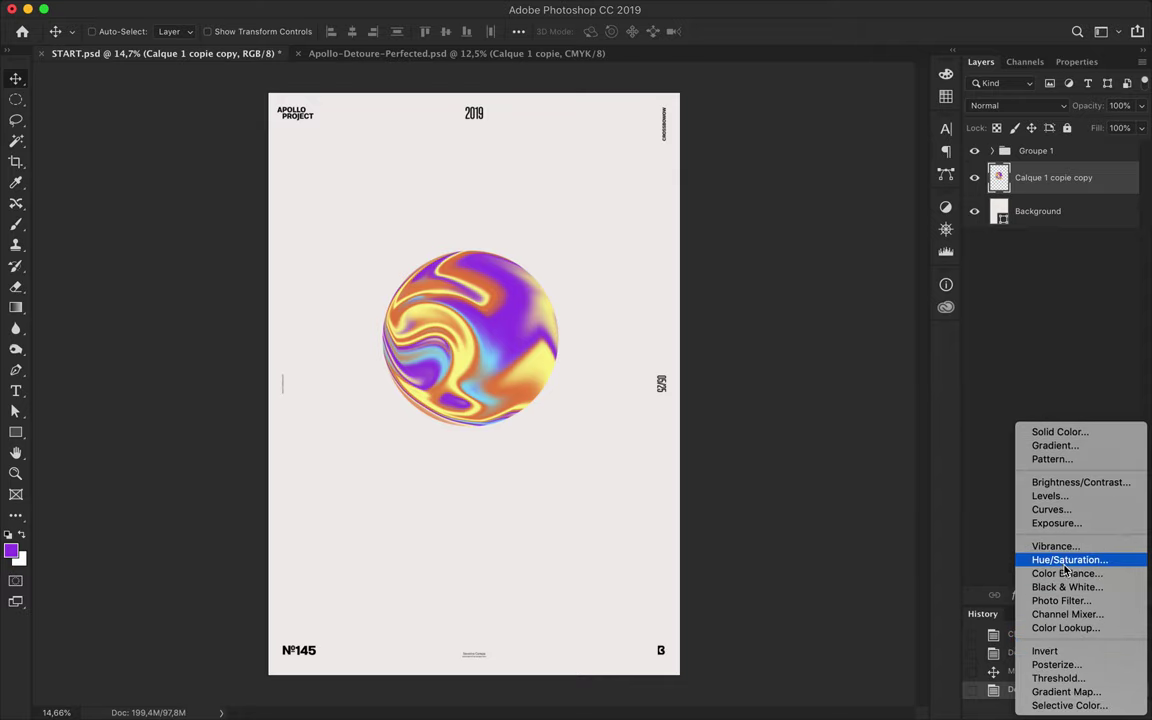
{"action": "left_click", "coordinate": [1066, 566]}
{"action": "mouse_move", "coordinate": [1050, 170]}
{"action": "left_mouse_down"}
{"action": "mouse_move", "coordinate": [1111, 172]}
{"action": "mouse_move", "coordinate": [1034, 170]}
{"action": "left_mouse_up"}
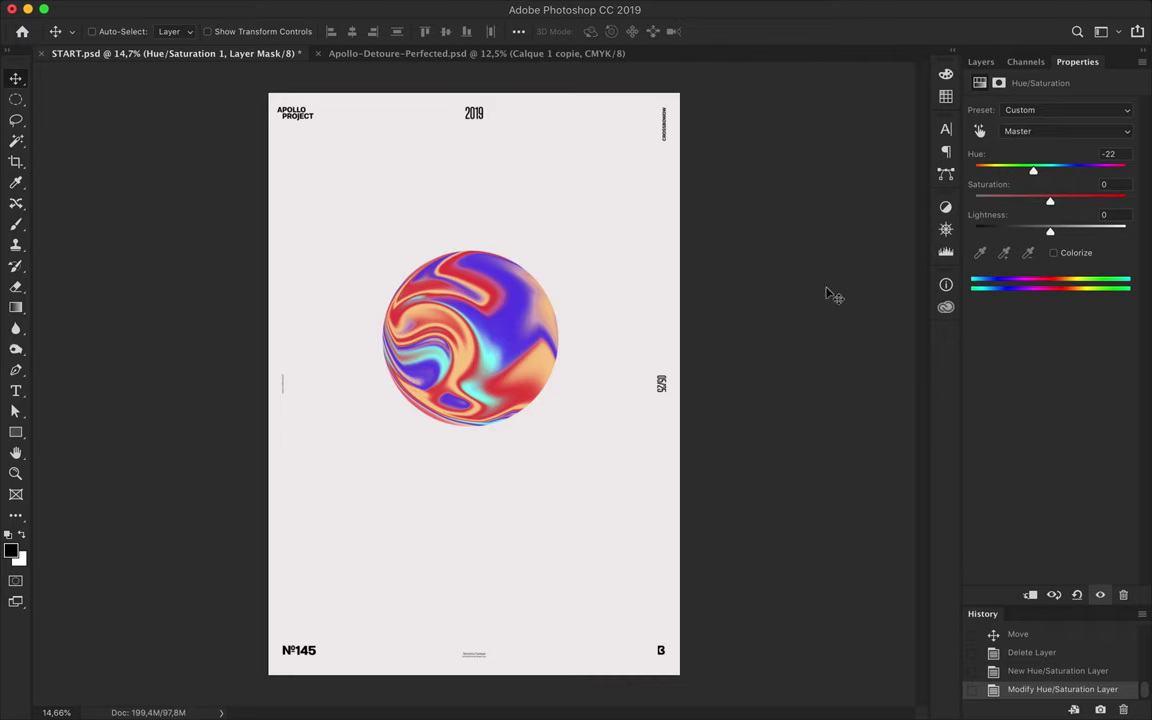
{"action": "left_click", "coordinate": [981, 61]}
{"action": "left_click", "coordinate": [990, 194], "text": "alt"}
Alt-drag a copy of the sphere layer above the adjustment layer.
{"action": "left_click", "coordinate": [1053, 211]}
{"action": "left_click_drag", "start_coordinate": [1053, 211], "coordinate": [1095, 166]}
{"action": "left_click", "coordinate": [393, 9]}
{"action": "mouse_move", "coordinate": [400, 199]}
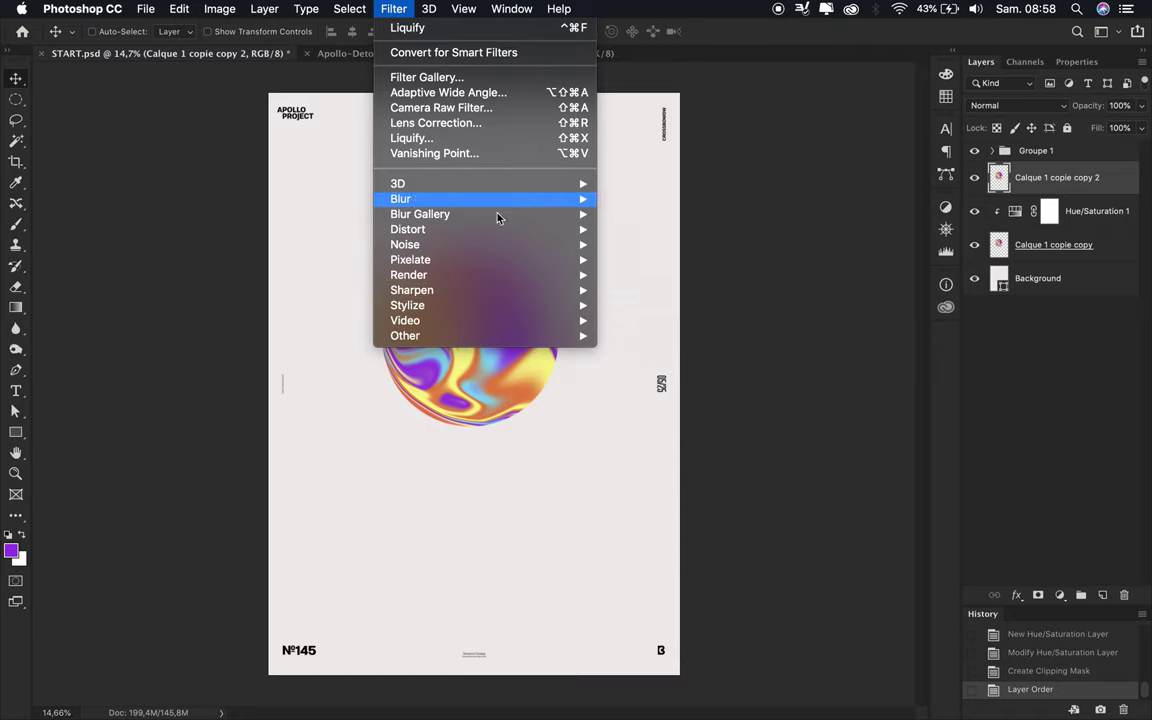
Apply High Pass at radius 56 to the top sphere copy and blend it in Divide mode.
{"action": "left_click", "coordinate": [630, 357]}
{"action": "left_click_drag", "start_coordinate": [62, 250], "coordinate": [98, 250]}
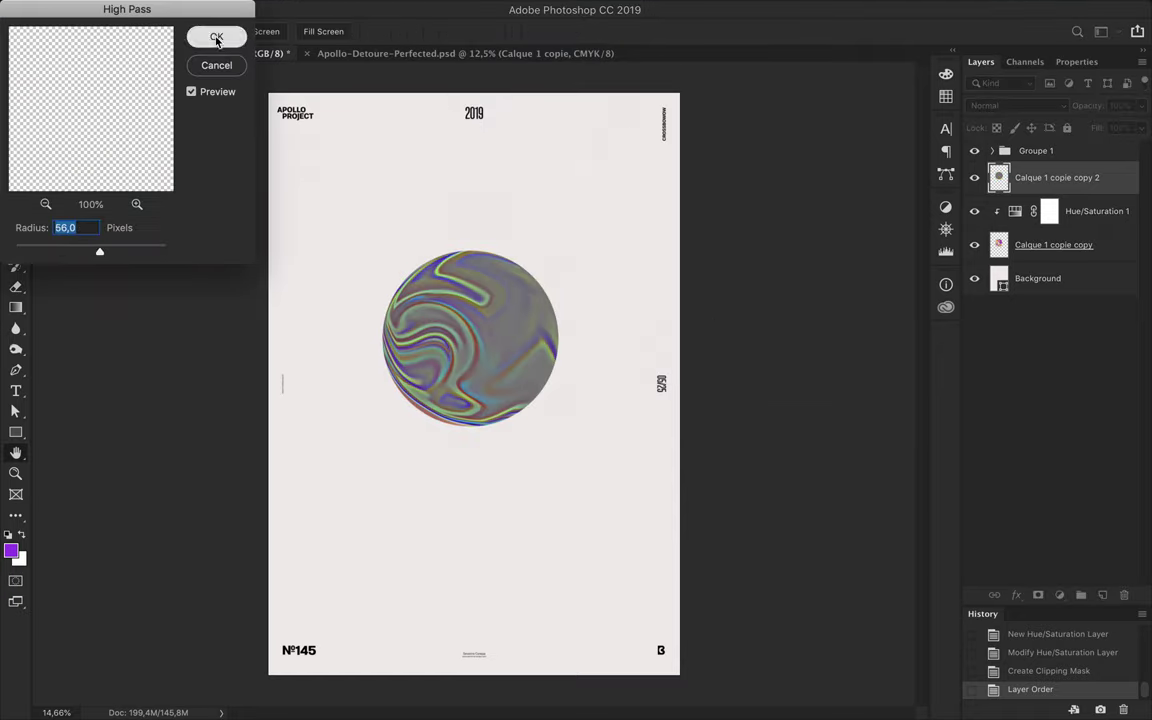
{"action": "left_click", "coordinate": [216, 40]}
{"action": "left_click", "coordinate": [1038, 105]}
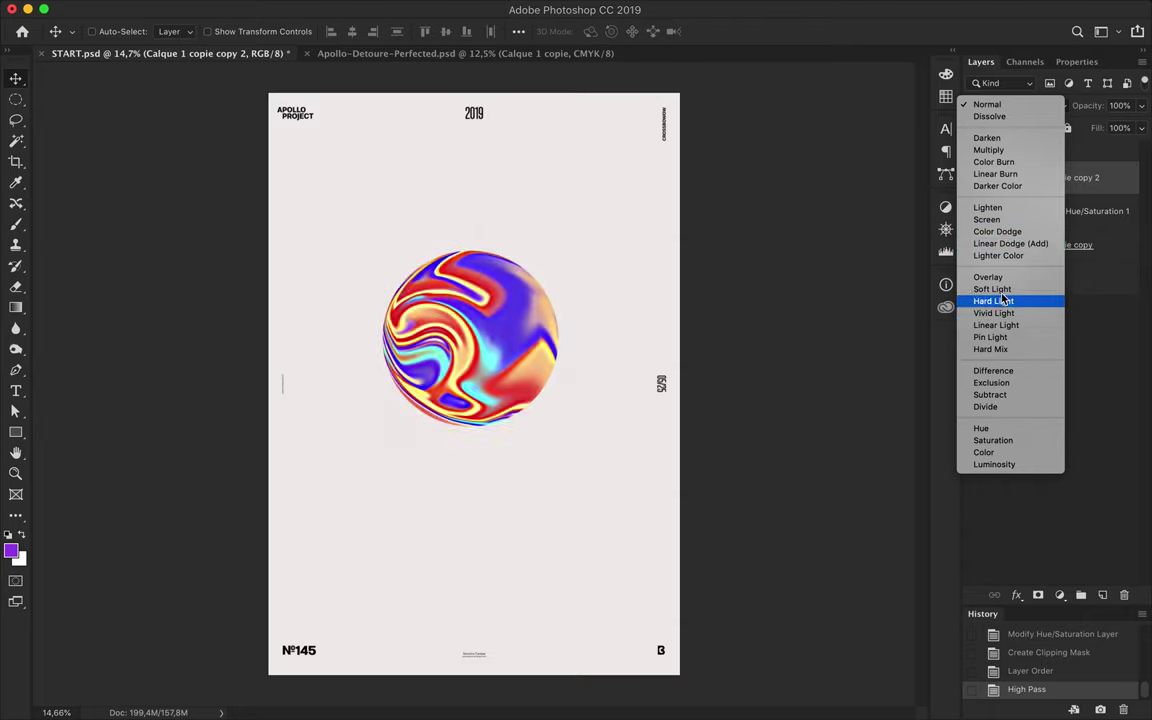
{"action": "left_click", "coordinate": [988, 406]}
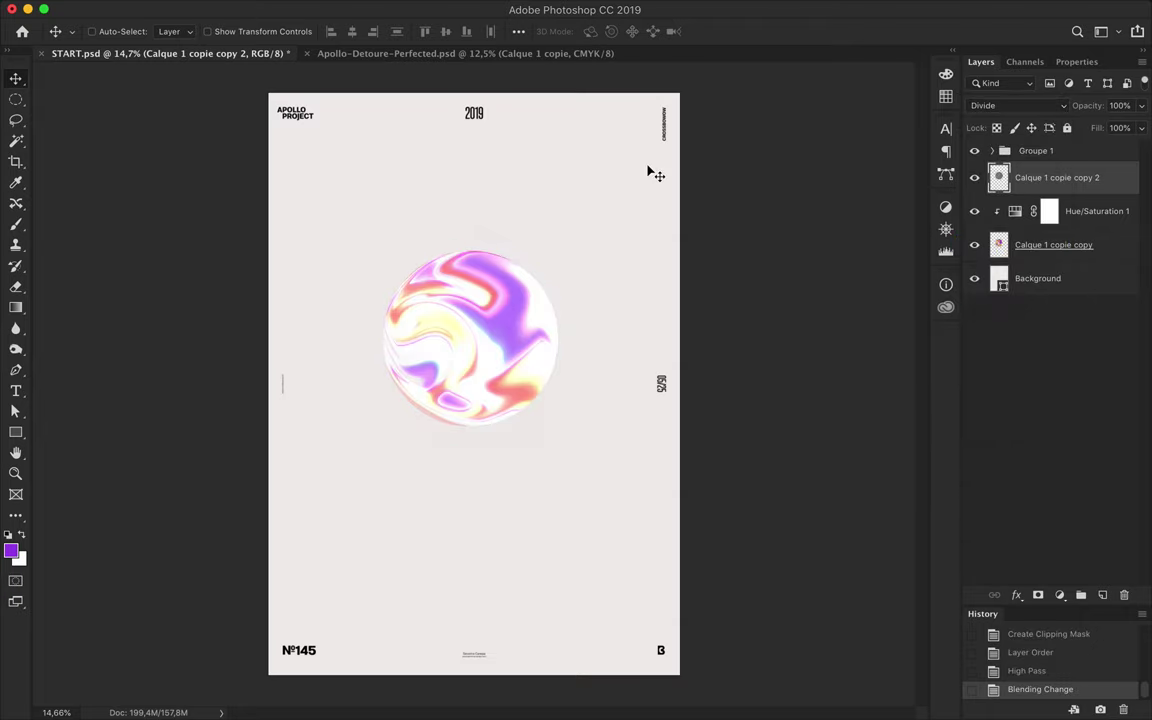
Give the background rectangle shape a dark gradient fill.
{"action": "left_click", "coordinate": [648, 172], "text": "super"}
{"action": "key", "text": "a"}
{"action": "left_click", "coordinate": [233, 31]}
{"action": "left_click", "coordinate": [232, 63]}
{"action": "left_click", "coordinate": [170, 153]}
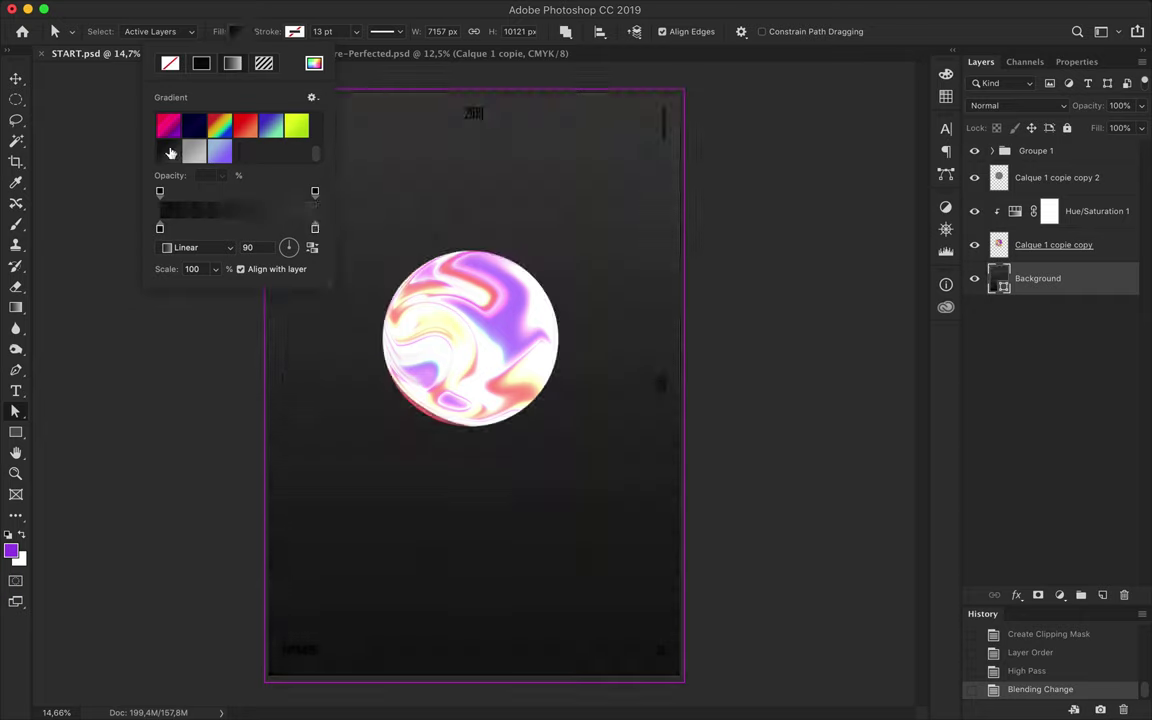
Set the poster text group's colour to a light grey swatch.
{"action": "key", "text": "Return"}
{"action": "left_click", "coordinate": [1035, 150]}
{"action": "key", "text": "t"}
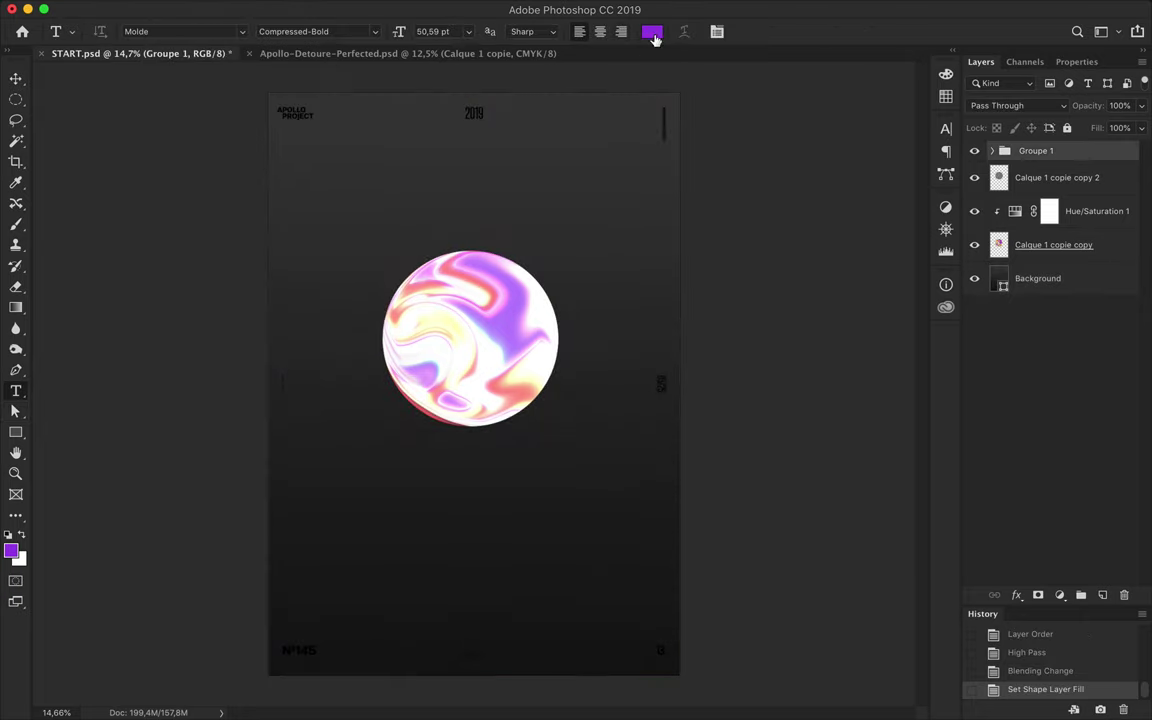
{"action": "left_click", "coordinate": [650, 31]}
{"action": "left_click", "coordinate": [946, 96]}
{"action": "left_click", "coordinate": [840, 84]}
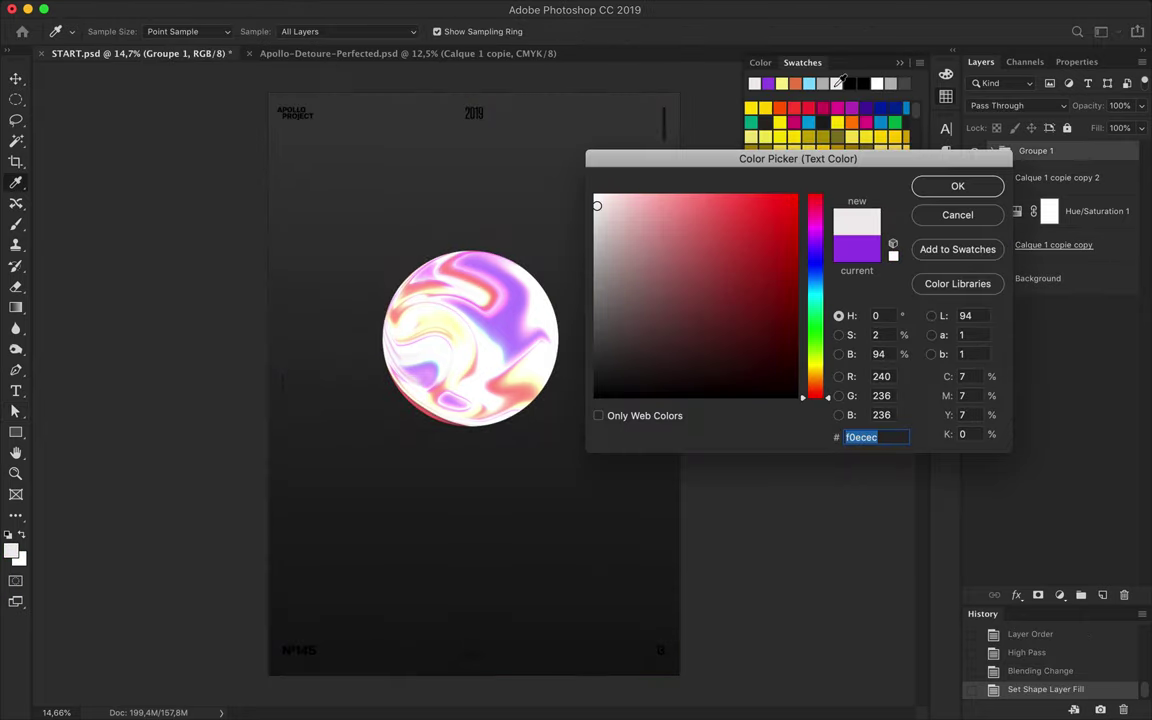
{"action": "key", "text": "Return"}
Make all the text layers in the group off-white (f0ecec).
{"action": "left_click", "coordinate": [994, 150]}
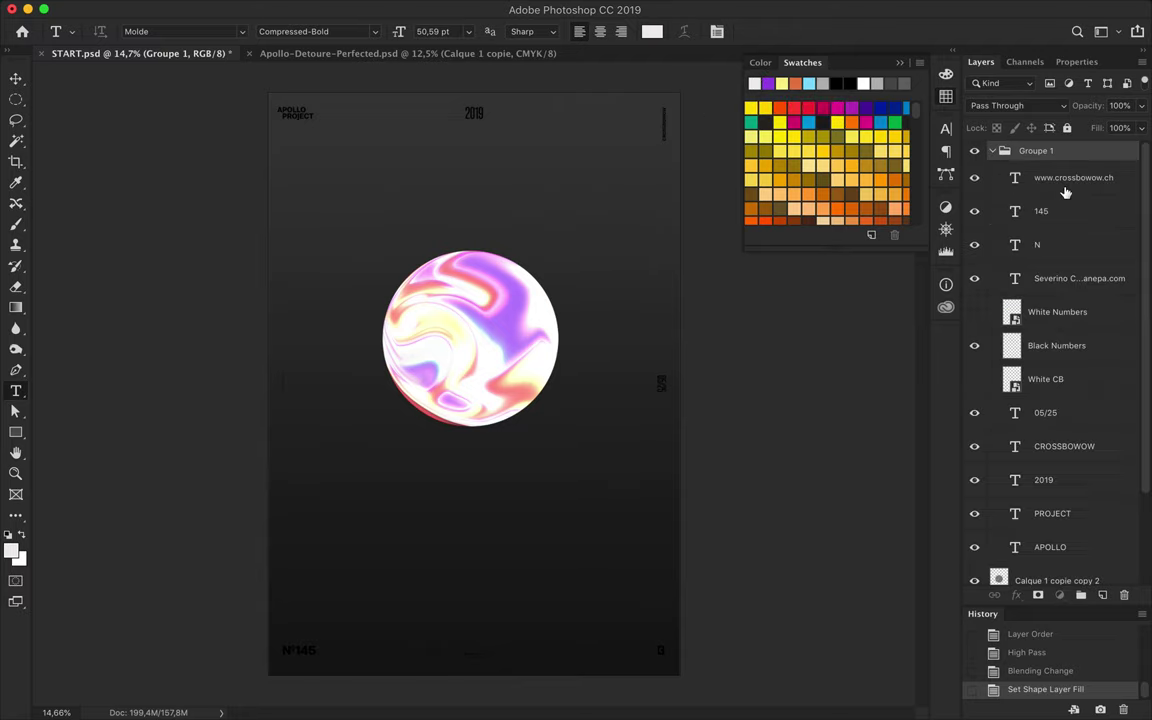
{"action": "scroll", "coordinate": [1060, 300], "scroll_direction": "down", "scroll_amount": 3}
{"action": "left_click", "coordinate": [1050, 433], "text": "shift"}
{"action": "left_click", "coordinate": [651, 31]}
{"action": "left_click", "coordinate": [755, 84]}
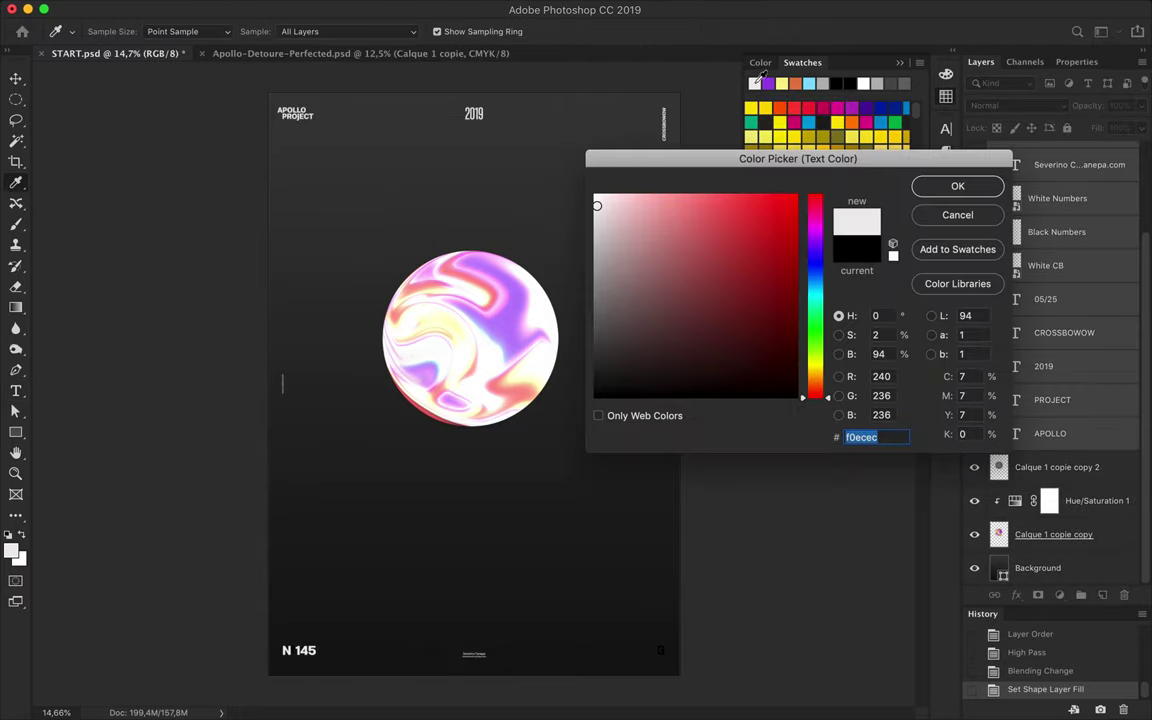
{"action": "left_click", "coordinate": [957, 185]}
Delete the White Numbers and White CB layers.
{"action": "left_click", "coordinate": [1008, 231]}
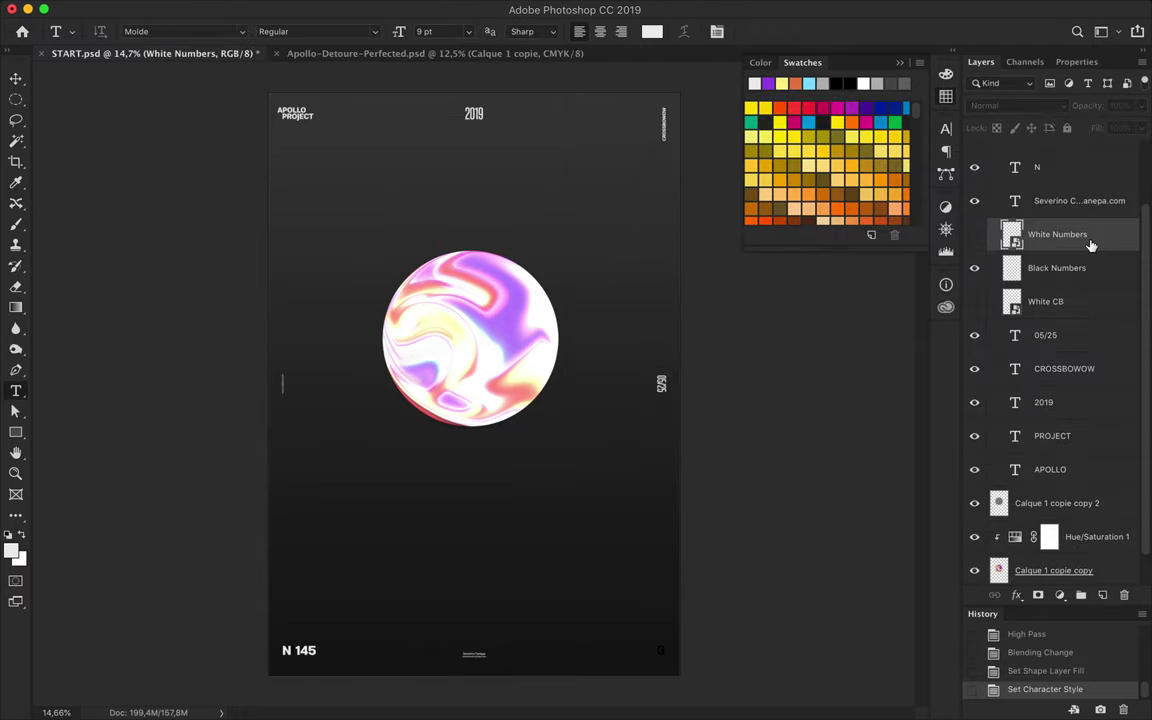
{"action": "key", "text": "BackSpace"}
{"action": "left_click", "coordinate": [1008, 267]}
{"action": "key", "text": "BackSpace"}
Load the Black Numbers shape as a selection and lower the sphere copy's fill opacity.
{"action": "key", "text": "b"}
{"action": "left_click", "coordinate": [1012, 268]}
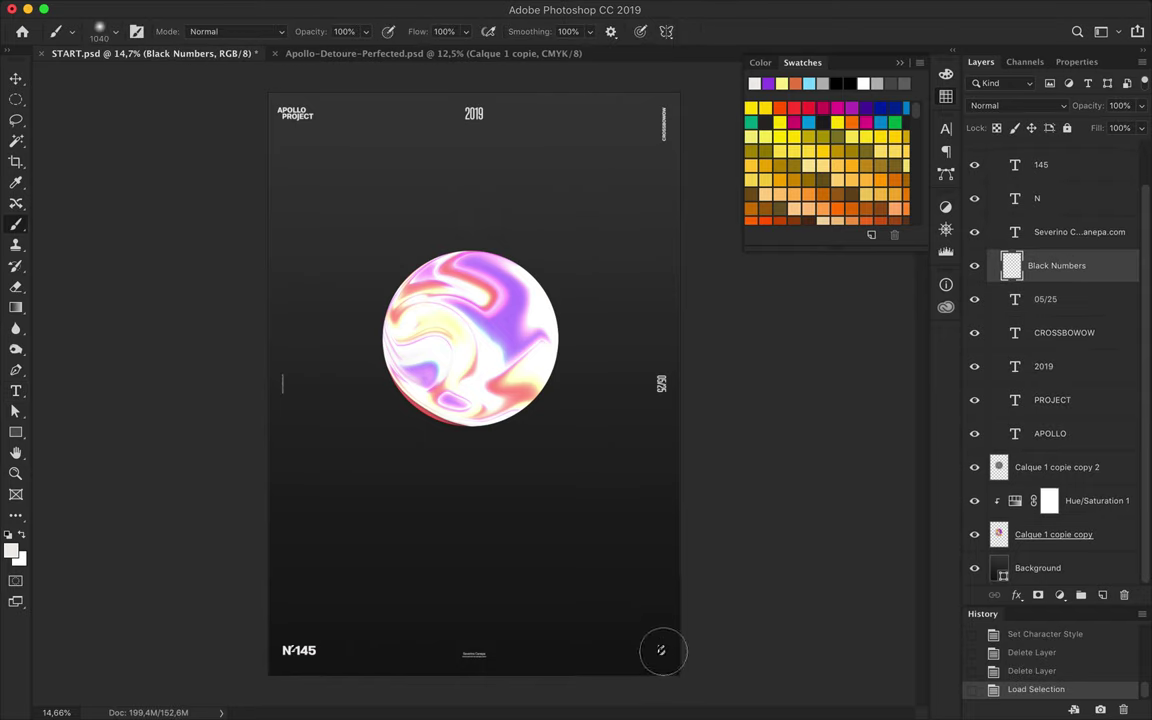
{"action": "key", "text": "v"}
{"action": "left_click", "coordinate": [1050, 433], "text": "shift"}
{"action": "key", "text": "ctrl+g"}
{"action": "left_click", "coordinate": [1057, 177]}
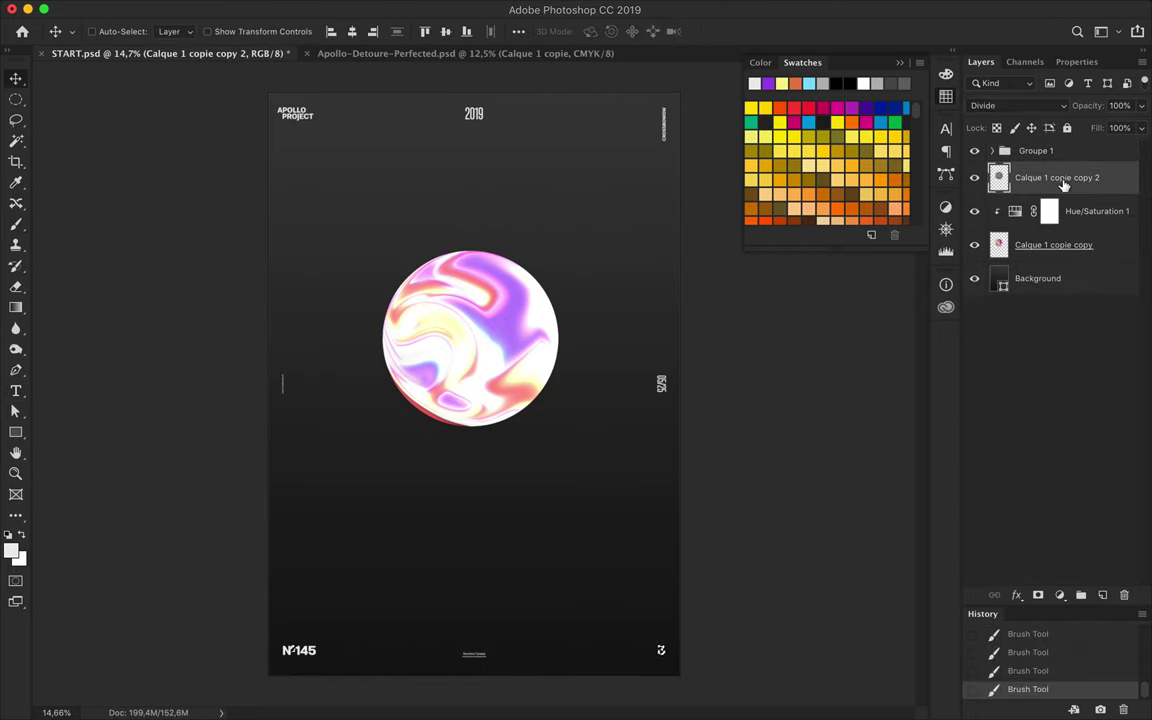
{"action": "left_click_drag", "start_coordinate": [1141, 128], "coordinate": [1133, 148]}
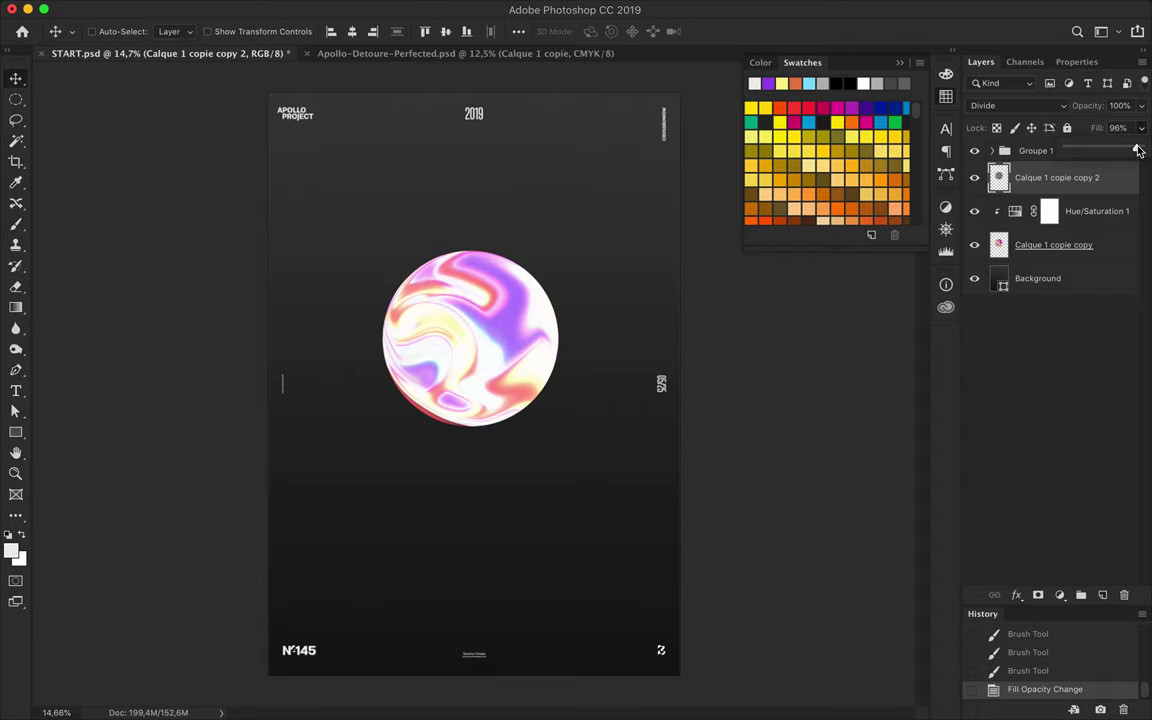
Drag the Apollo head from its cut-out document into the poster.
{"action": "left_click", "coordinate": [400, 53]}
{"action": "mouse_move", "coordinate": [230, 60]}
{"action": "left_mouse_down"}
{"action": "mouse_move", "coordinate": [393, 237]}
{"action": "mouse_move", "coordinate": [470, 380]}
{"action": "left_mouse_up"}
{"action": "left_click", "coordinate": [274, 53]}
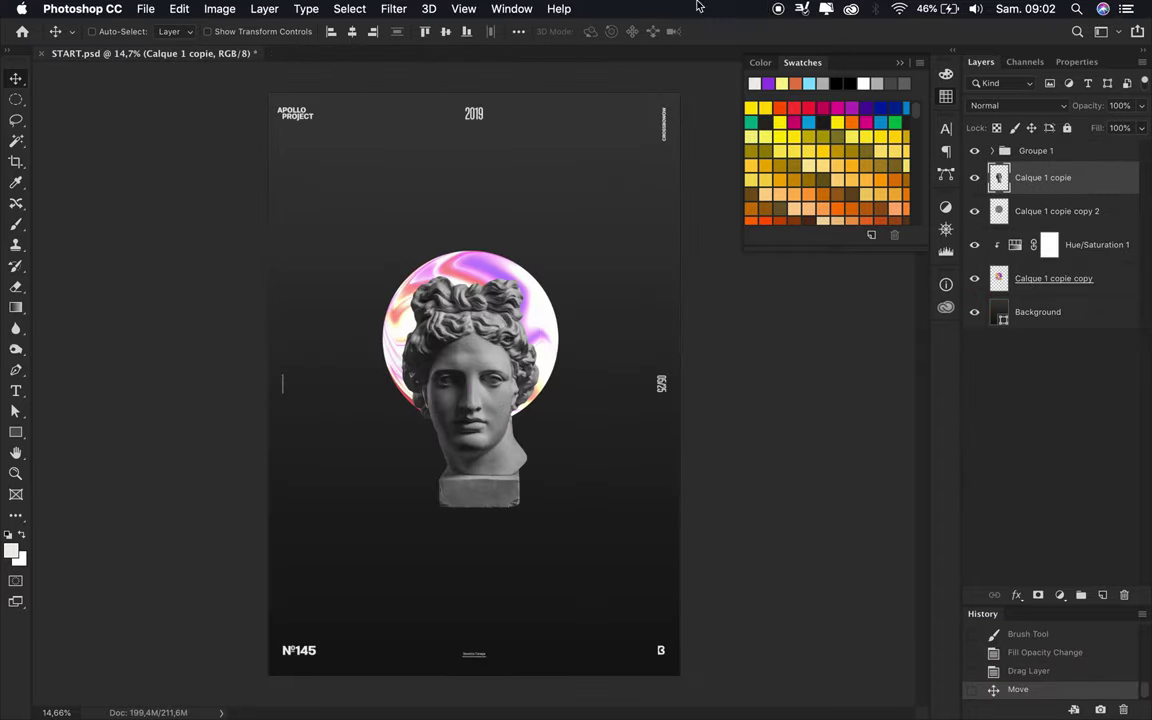
Enlarge the Apollo head with Free Transform.
{"action": "key", "text": "ctrl+t"}
{"action": "left_click_drag", "start_coordinate": [470, 275], "coordinate": [470, 205]}
{"action": "key", "text": "Return"}
{"action": "scroll", "coordinate": [476, 340], "scroll_direction": "up", "scroll_amount": 3}
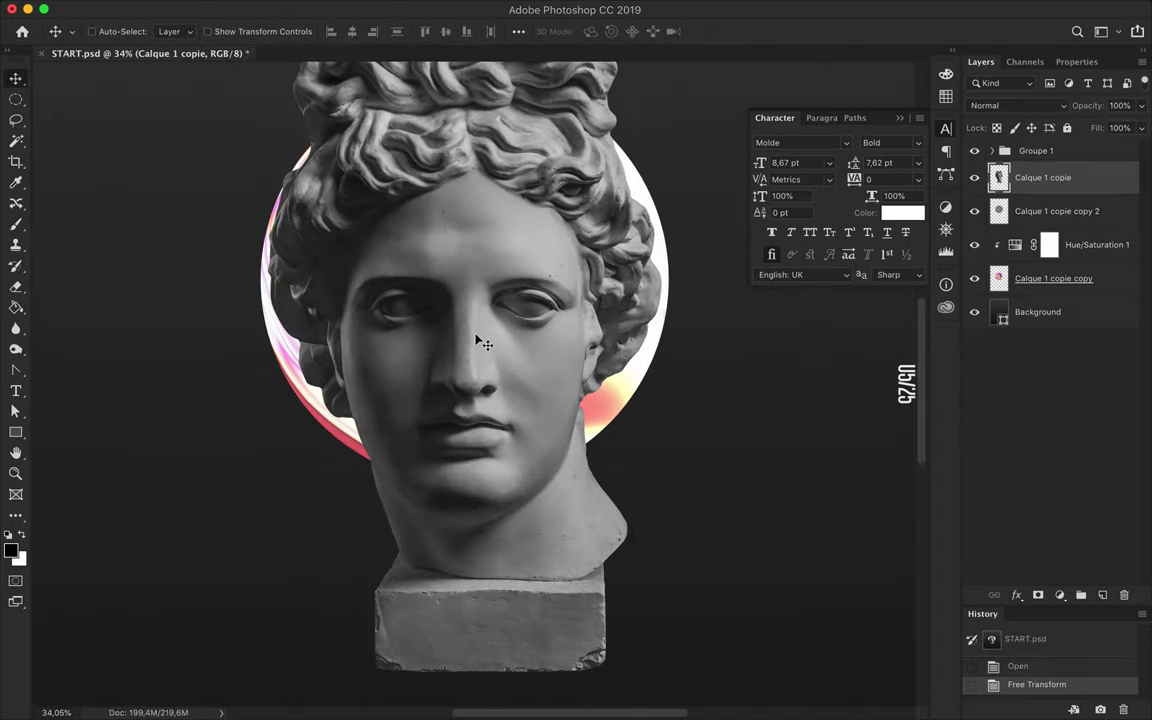
{"action": "scroll", "coordinate": [476, 340], "scroll_direction": "up", "scroll_amount": 2}
{"action": "scroll", "coordinate": [500, 393], "scroll_direction": "down", "scroll_amount": 2}
{"action": "scroll", "coordinate": [540, 257], "scroll_direction": "down", "scroll_amount": 2}
Select the sphere layers, move the sphere up, and stack it behind the head.
{"action": "key", "text": "alt+bracketleft"}
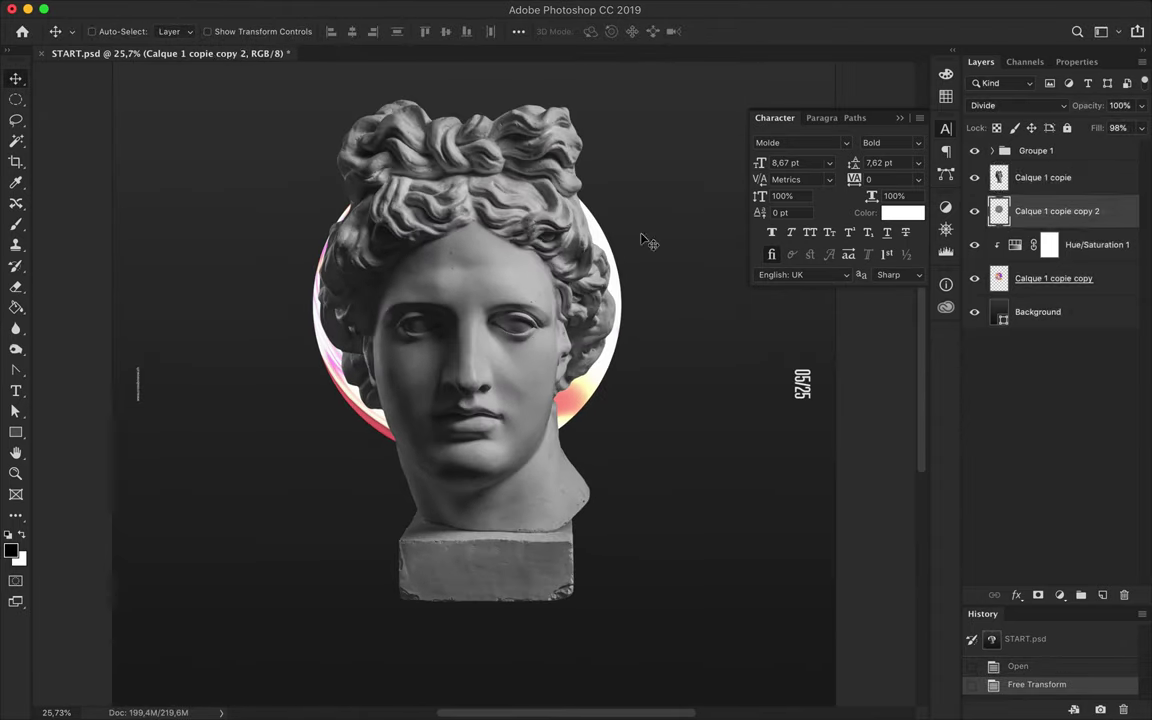
{"action": "key", "text": "shift+alt+bracketleft"}
{"action": "key", "text": "shift+alt+bracketleft"}
{"action": "key", "text": "ctrl+bracketright"}
{"action": "scroll", "coordinate": [537, 293], "scroll_direction": "down", "scroll_amount": 2}
{"action": "left_click_drag", "start_coordinate": [612, 290], "coordinate": [529, 262]}
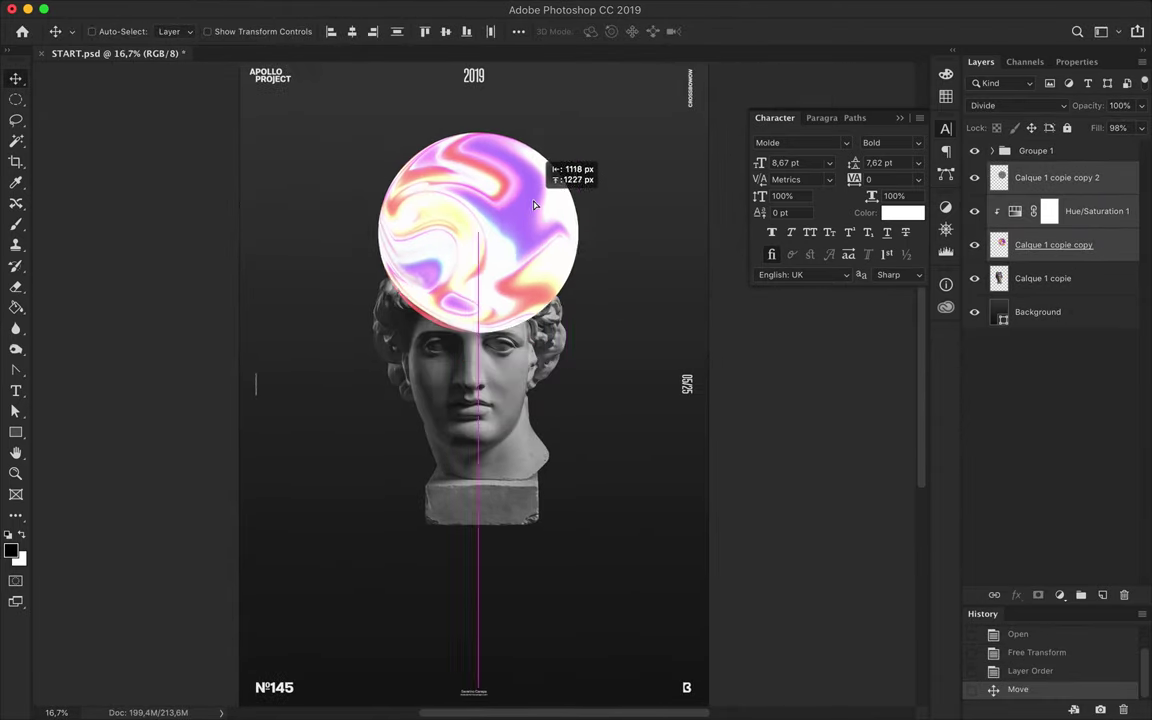
{"action": "key", "text": "ctrl+bracketleft"}
{"action": "scroll", "coordinate": [463, 385], "scroll_direction": "up", "scroll_amount": 1}
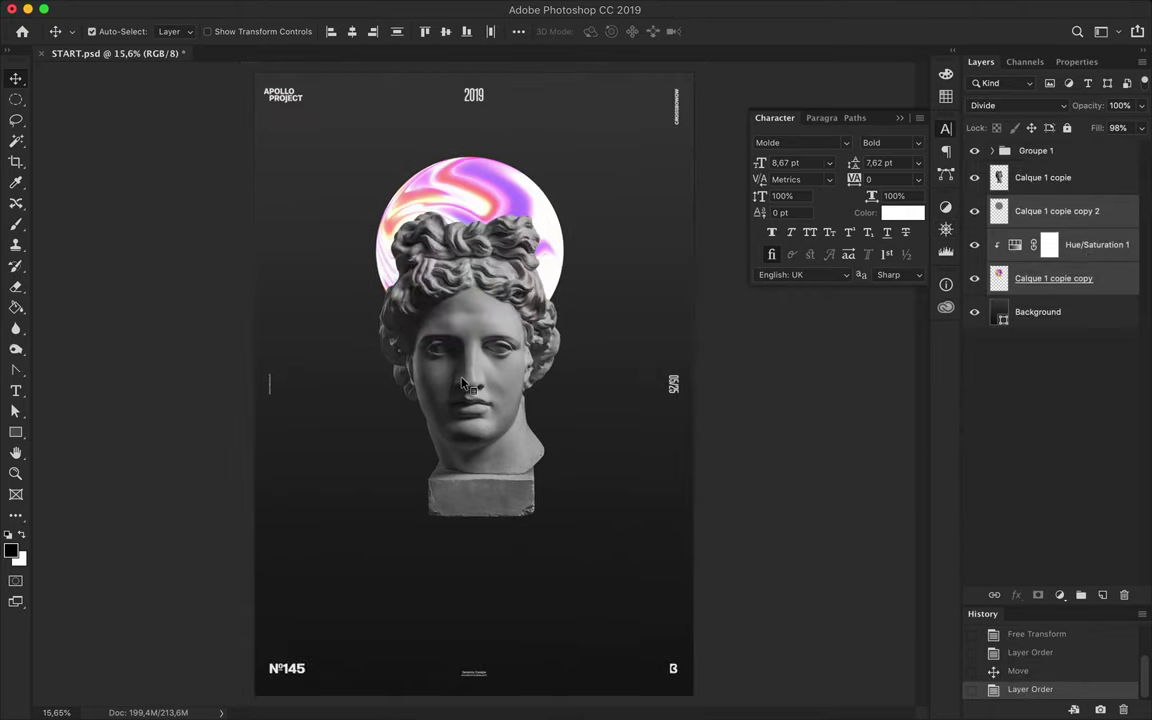
Swap a trial Brightness/Contrast layer for a Levels adjustment that darkens the shadows.
{"action": "left_click", "coordinate": [1060, 595]}
{"action": "left_click", "coordinate": [1050, 668]}
{"action": "key", "text": "Delete"}
{"action": "left_click", "coordinate": [1060, 595]}
{"action": "left_click", "coordinate": [1040, 684]}
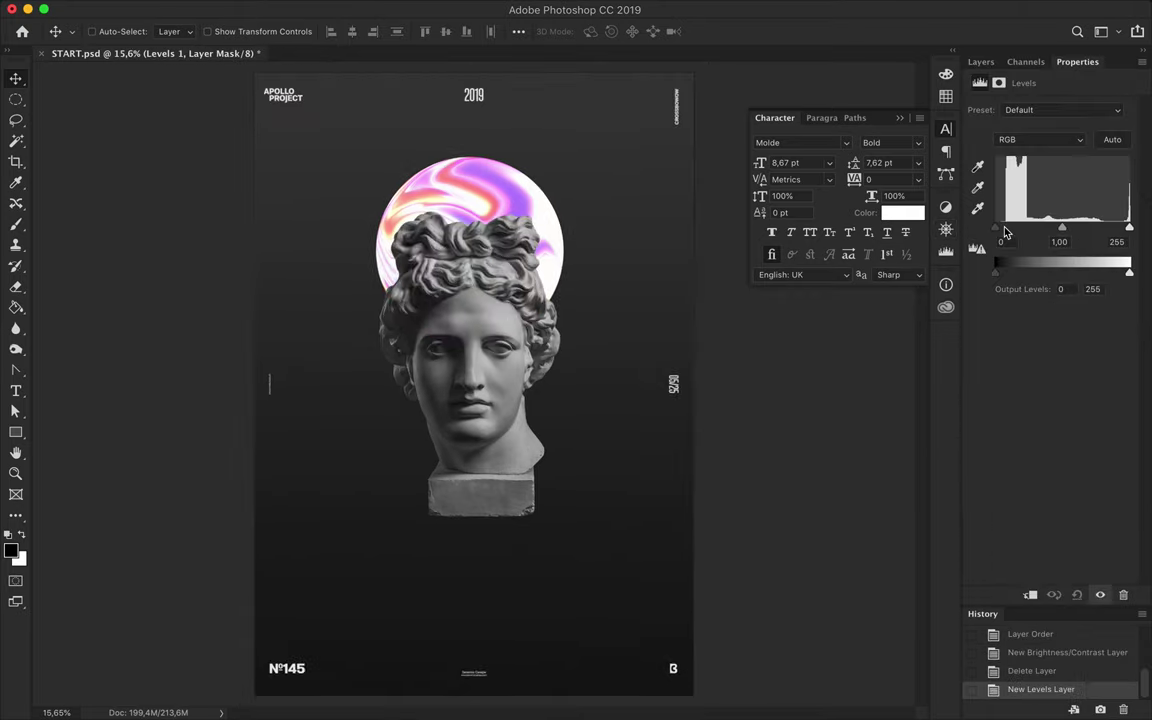
{"action": "left_click_drag", "start_coordinate": [997, 229], "coordinate": [1005, 231]}
{"action": "left_click", "coordinate": [980, 61]}
Clip the Levels layers to the head and background, then move the head down.
{"action": "key", "text": "ctrl+alt+g"}
{"action": "left_click_drag", "start_coordinate": [1080, 177], "coordinate": [1070, 372]}
{"action": "key", "text": "ctrl+alt+g"}
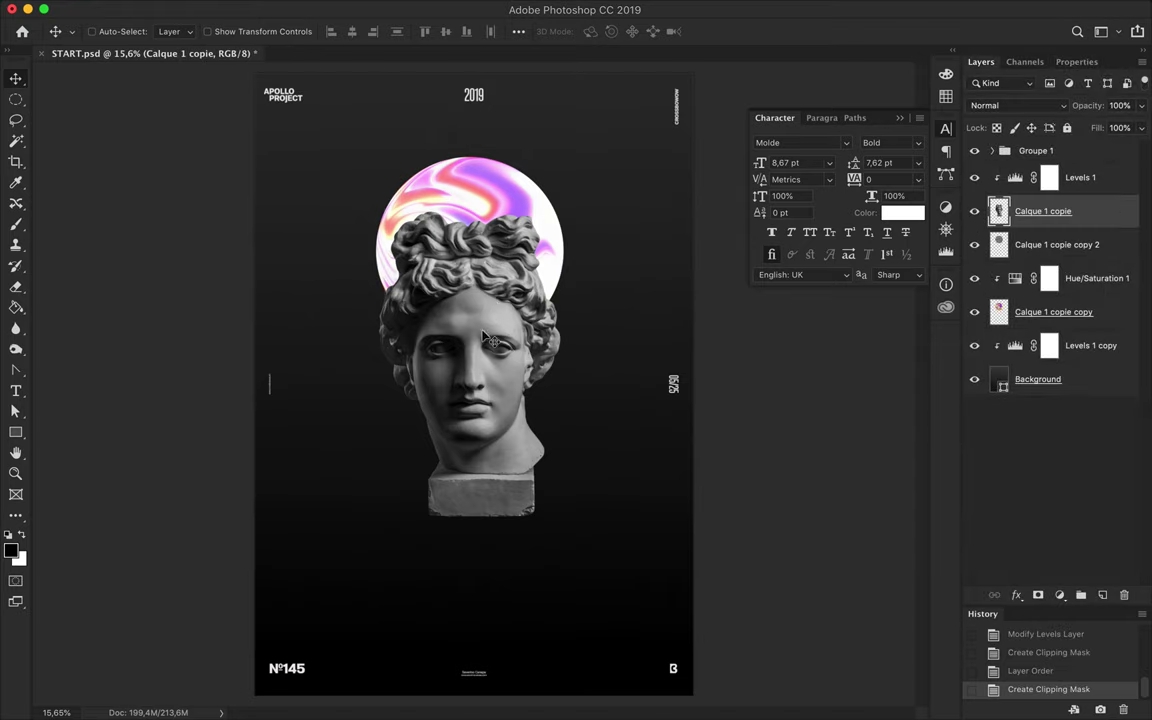
{"action": "left_click_drag", "start_coordinate": [503, 345], "coordinate": [435, 367]}
Outline the head's left half with a Pen path and copy it to its own layer.
{"action": "scroll", "coordinate": [435, 367], "scroll_direction": "up", "scroll_amount": 1}
{"action": "key", "text": "p"}
{"action": "left_click", "coordinate": [106, 42]}
{"action": "left_click", "coordinate": [497, 610]}
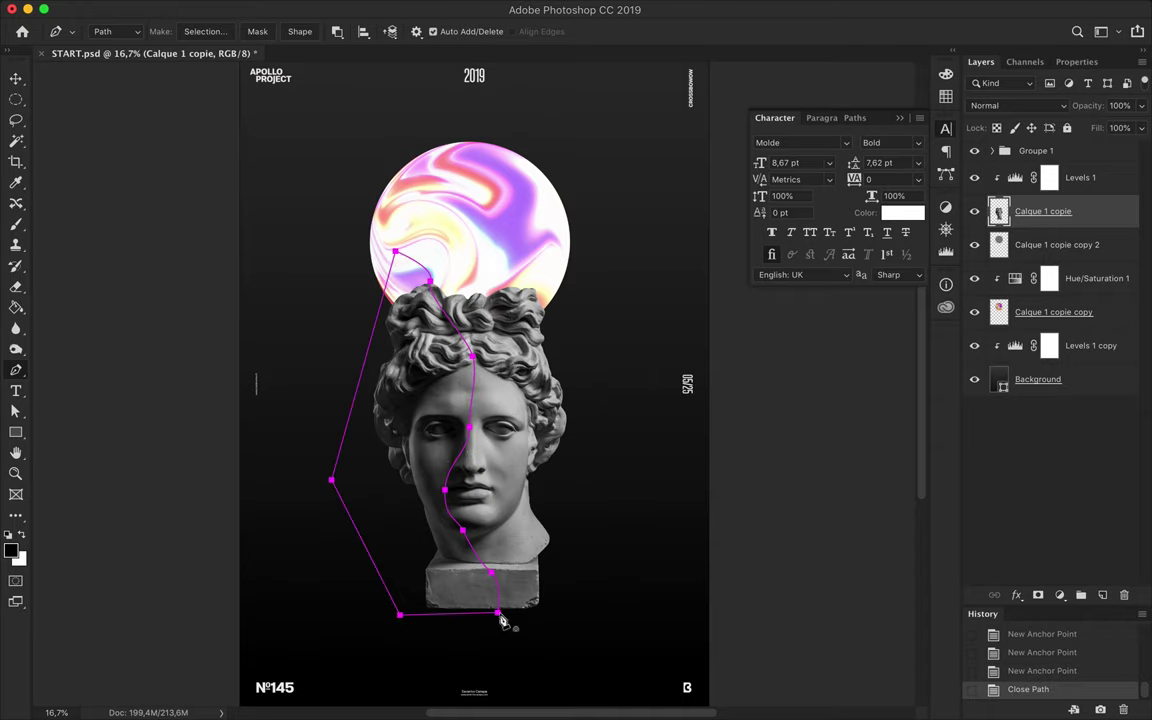
{"action": "key", "text": "ctrl+j"}
{"action": "key", "text": "v"}
{"action": "left_click_drag", "start_coordinate": [462, 355], "coordinate": [385, 220]}
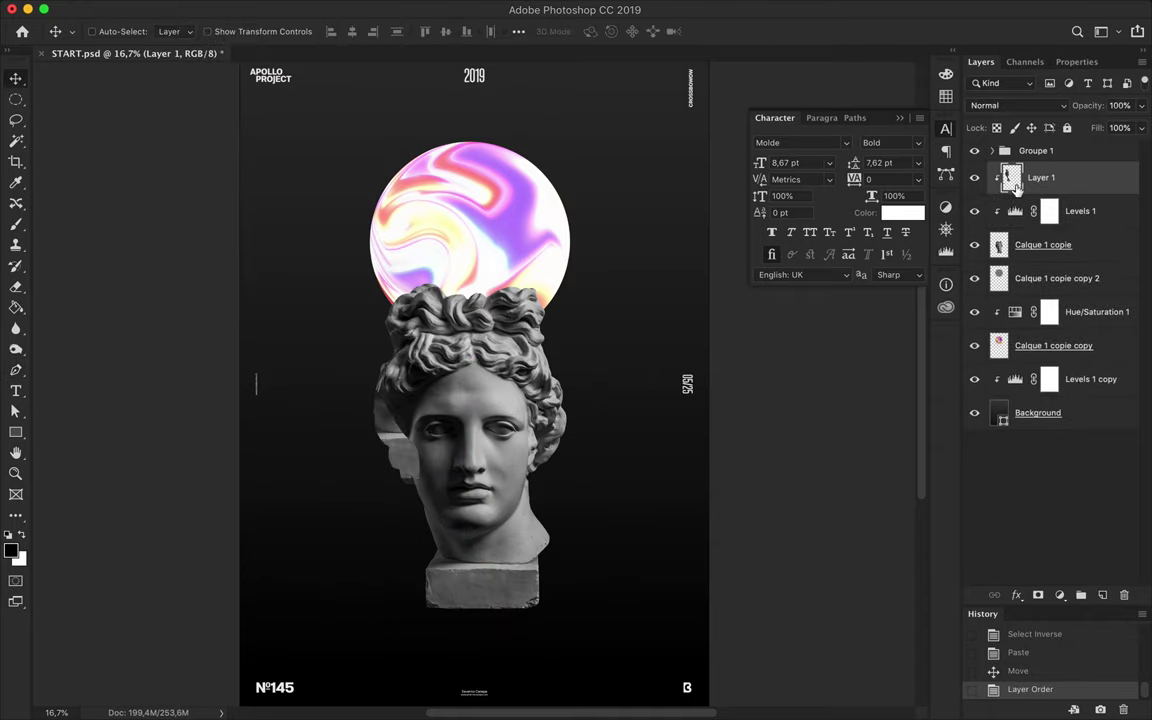
{"action": "left_click_drag", "start_coordinate": [1035, 211], "coordinate": [1056, 253]}
Merge clipped Levels copies into the half-head and front head, then reposition the front head.
{"action": "left_click", "coordinate": [1080, 177]}
{"action": "left_click_drag", "start_coordinate": [1080, 177], "coordinate": [1060, 228]}
{"action": "key", "text": "ctrl+alt+g"}
{"action": "key", "text": "ctrl+e"}
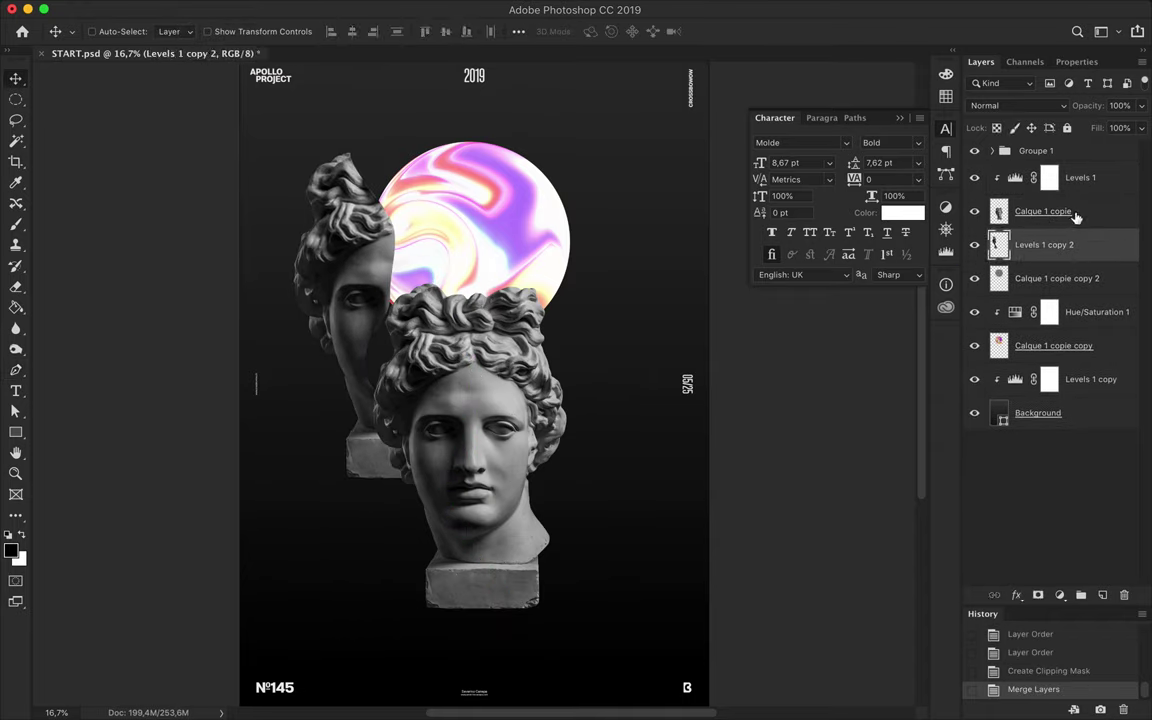
{"action": "left_click", "coordinate": [1080, 177]}
{"action": "key", "text": "ctrl+e"}
{"action": "left_click_drag", "start_coordinate": [487, 348], "coordinate": [620, 420]}
Hide the front head, group the three sphere layers as 'Light ellipse' and move the group down.
{"action": "left_click", "coordinate": [975, 177]}
{"action": "left_click", "coordinate": [1057, 244]}
{"action": "left_click_drag", "start_coordinate": [480, 300], "coordinate": [527, 295]}
{"action": "key", "text": "ctrl+z"}
{"action": "left_click", "coordinate": [1040, 312], "text": "shift"}
{"action": "key", "text": "ctrl+g"}
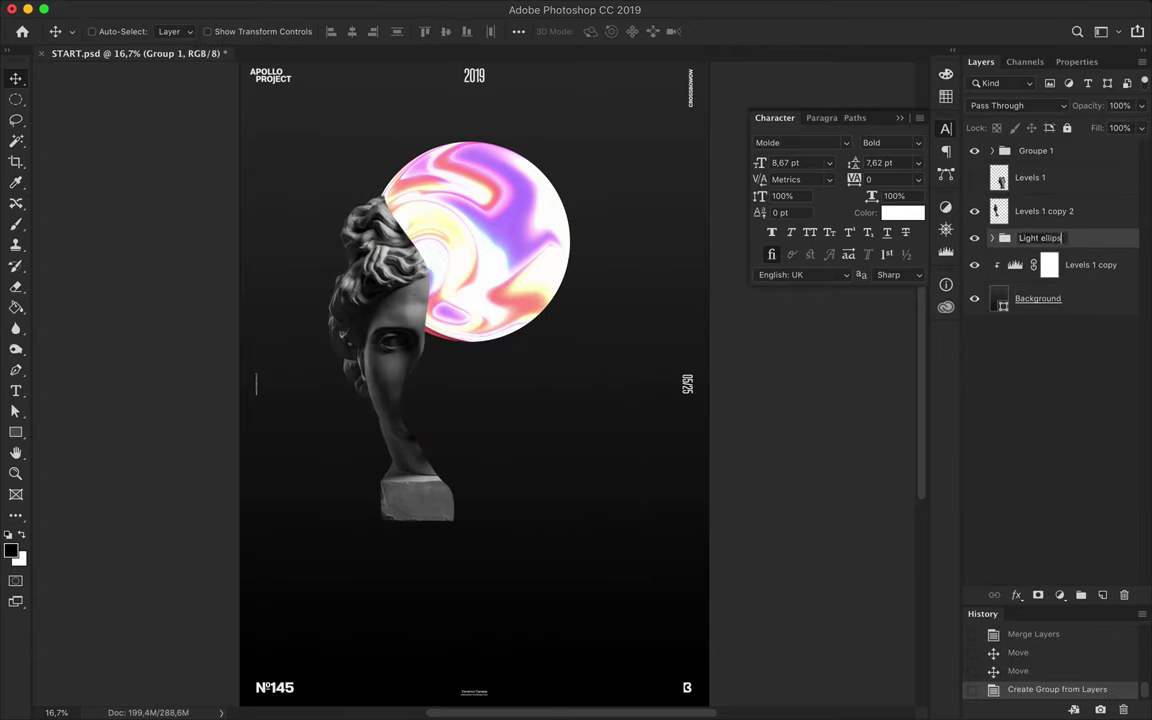
{"action": "type", "text": "e"}
{"action": "key", "text": "Return"}
{"action": "left_click_drag", "start_coordinate": [438, 240], "coordinate": [438, 340]}
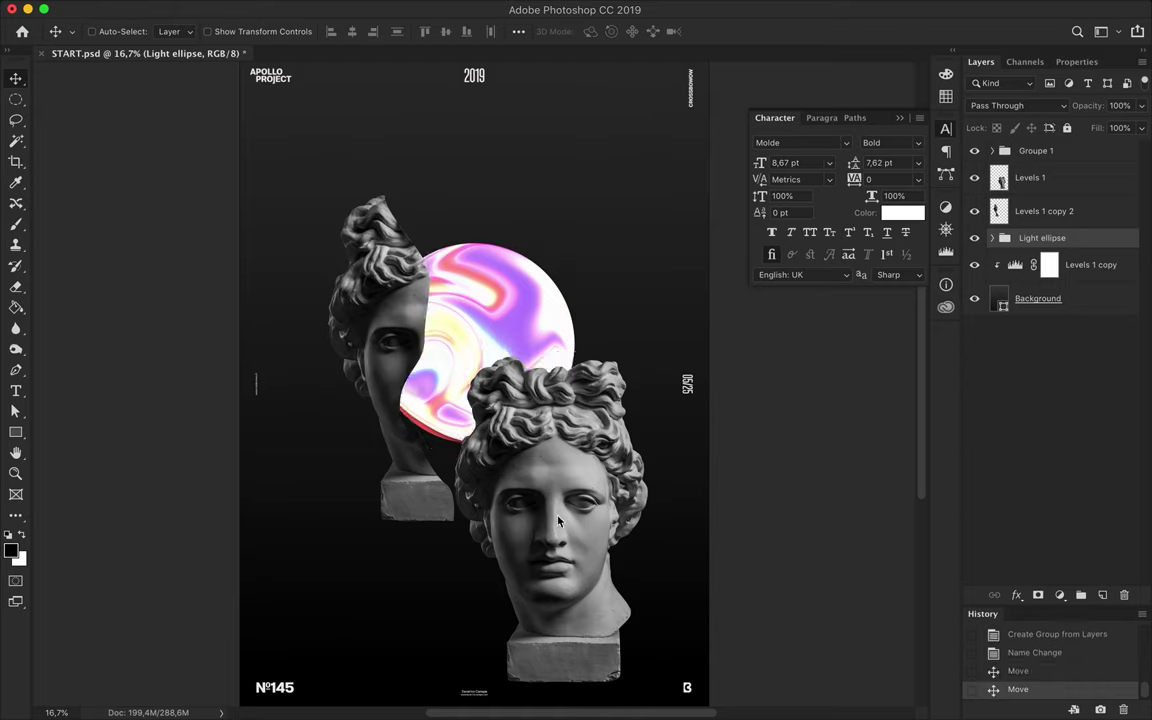
Draw a Pen cut line through the face and clear the other half of the head.
{"action": "left_click_drag", "start_coordinate": [558, 521], "coordinate": [544, 446]}
{"action": "key", "text": "p"}
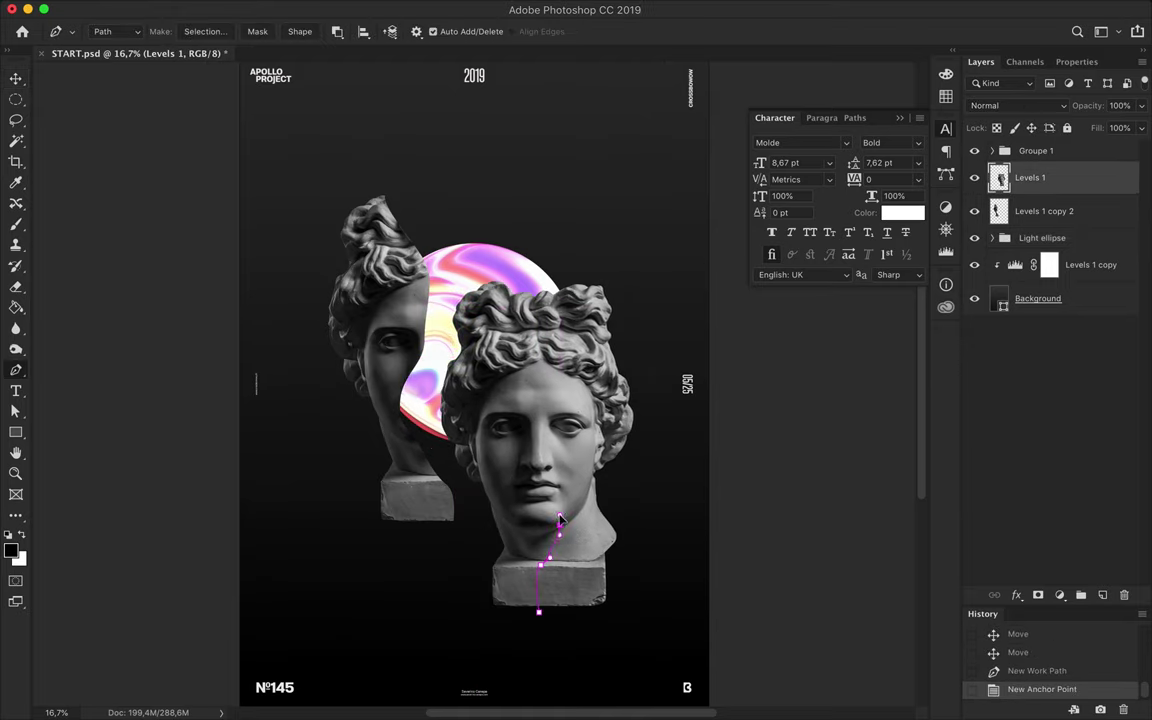
{"action": "left_click", "coordinate": [540, 620]}
{"action": "key", "text": "Return"}
{"action": "key", "text": "ctrl+shift+i"}
{"action": "key", "text": "Delete"}
{"action": "key", "text": "ctrl+v"}
Restore the head and paste the half-head as a new layer up and to the left.
{"action": "key", "text": "v"}
{"action": "left_click", "coordinate": [1035, 652]}
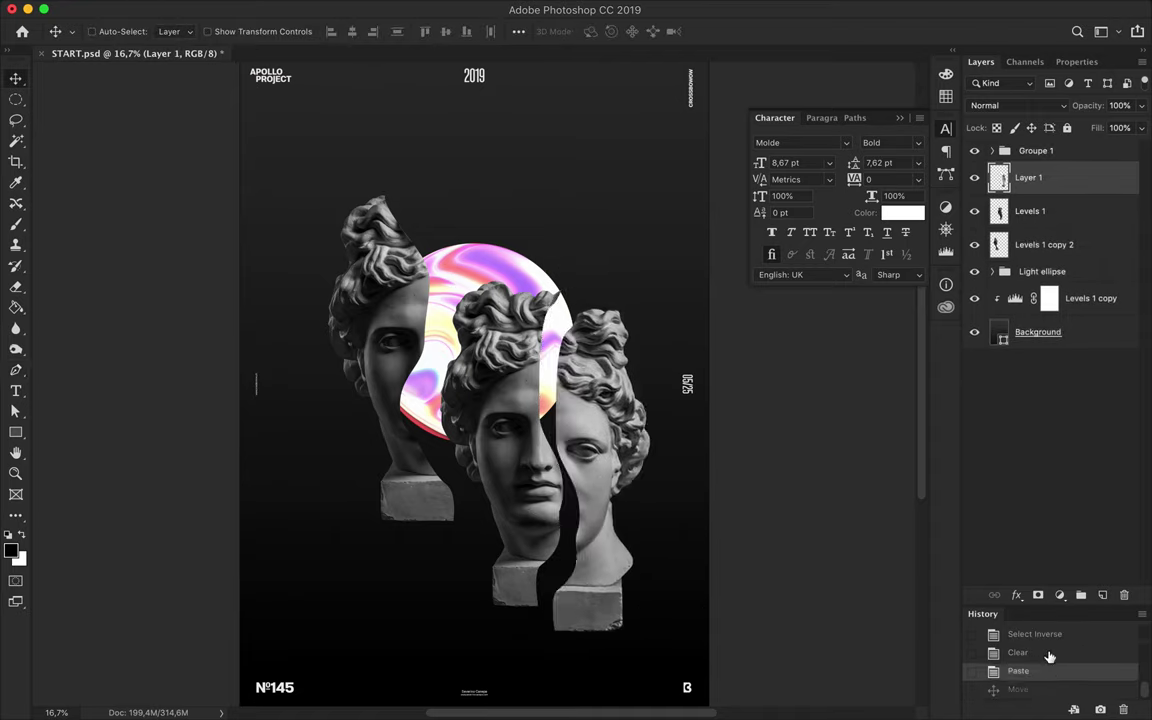
{"action": "key", "text": "ctrl+v"}
{"action": "mouse_move", "coordinate": [600, 475]}
{"action": "left_mouse_down"}
{"action": "mouse_move", "coordinate": [556, 372]}
{"action": "mouse_move", "coordinate": [574, 357]}
{"action": "left_mouse_up"}
Replace the pasted half with a horizontally flipped duplicate placed on the right.
{"action": "scroll", "coordinate": [471, 298], "scroll_direction": "down", "scroll_amount": 1}
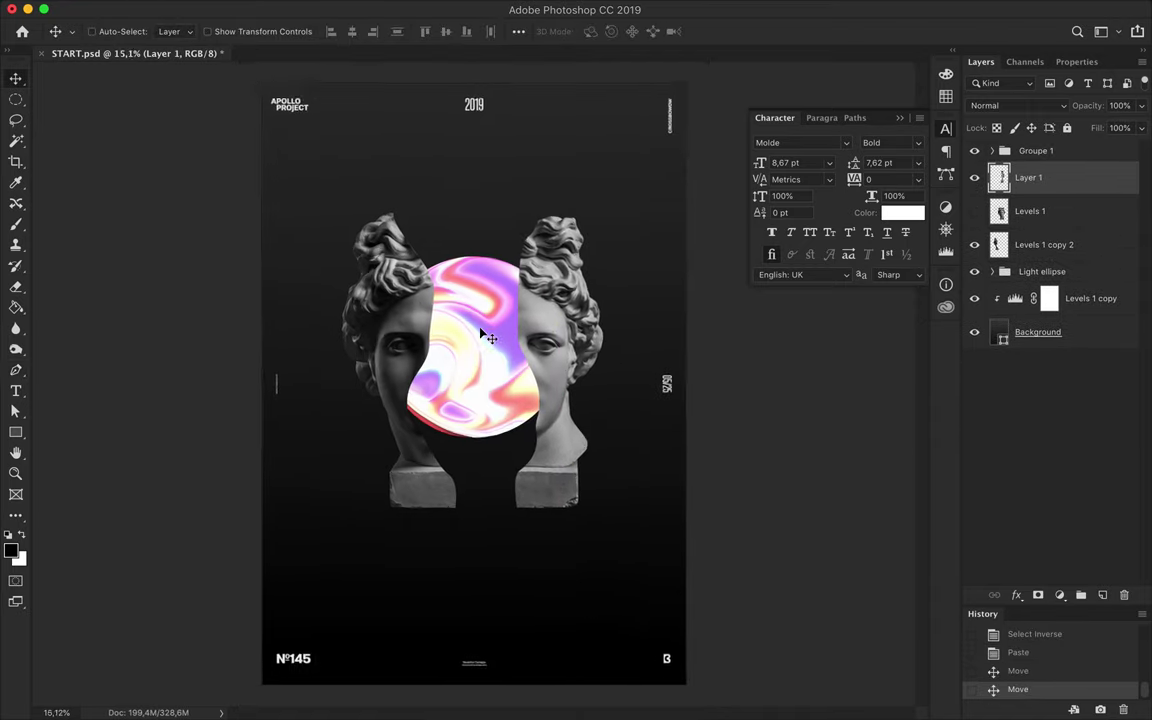
{"action": "key", "text": "Delete"}
{"action": "left_click_drag", "start_coordinate": [395, 285], "coordinate": [555, 280]}
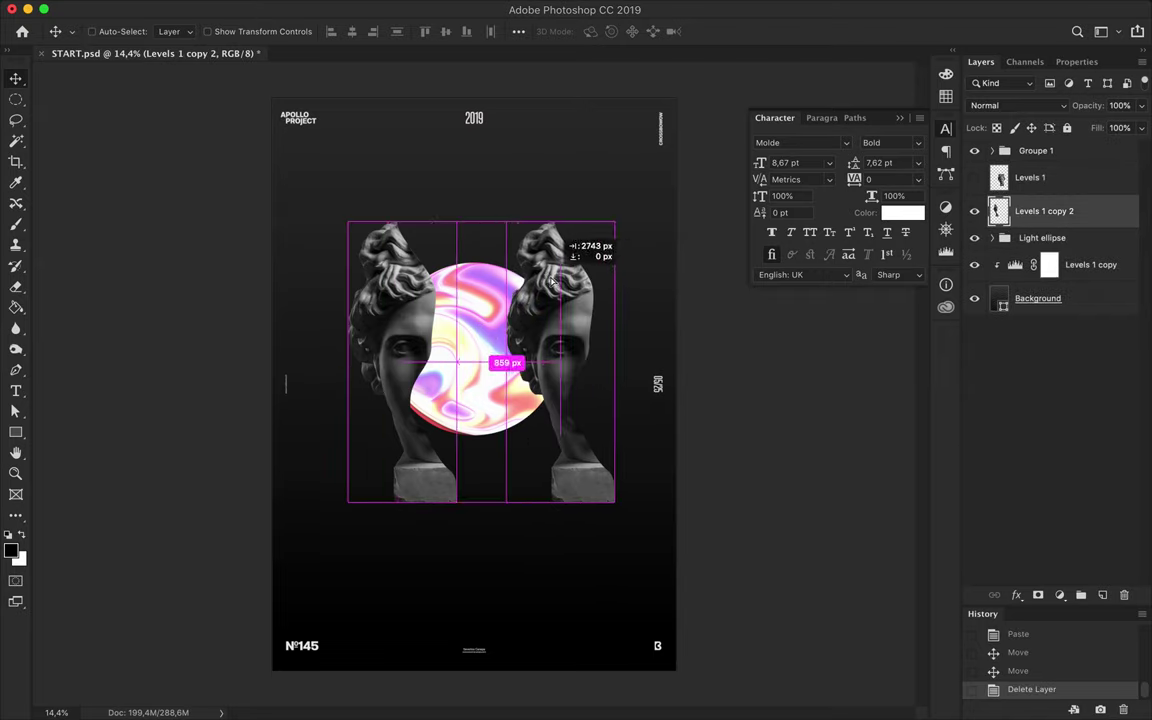
{"action": "left_click", "coordinate": [180, 8]}
{"action": "left_click", "coordinate": [424, 557]}
{"action": "left_click_drag", "start_coordinate": [572, 450], "coordinate": [548, 450]}
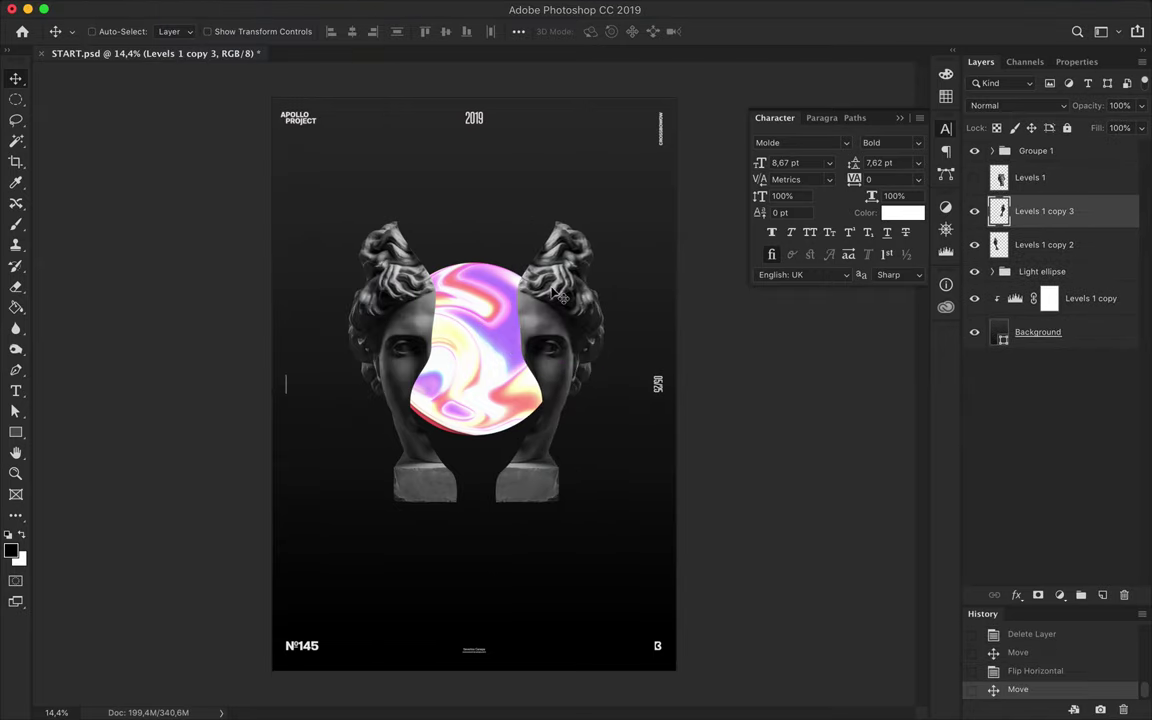
Reorder a sphere copy in the Light ellipse group and apply Gaussian Blur to it.
{"action": "left_click", "coordinate": [992, 271]}
{"action": "left_click_drag", "start_coordinate": [1066, 365], "coordinate": [1066, 399]}
{"action": "left_click", "coordinate": [393, 9]}
{"action": "left_click", "coordinate": [640, 259]}
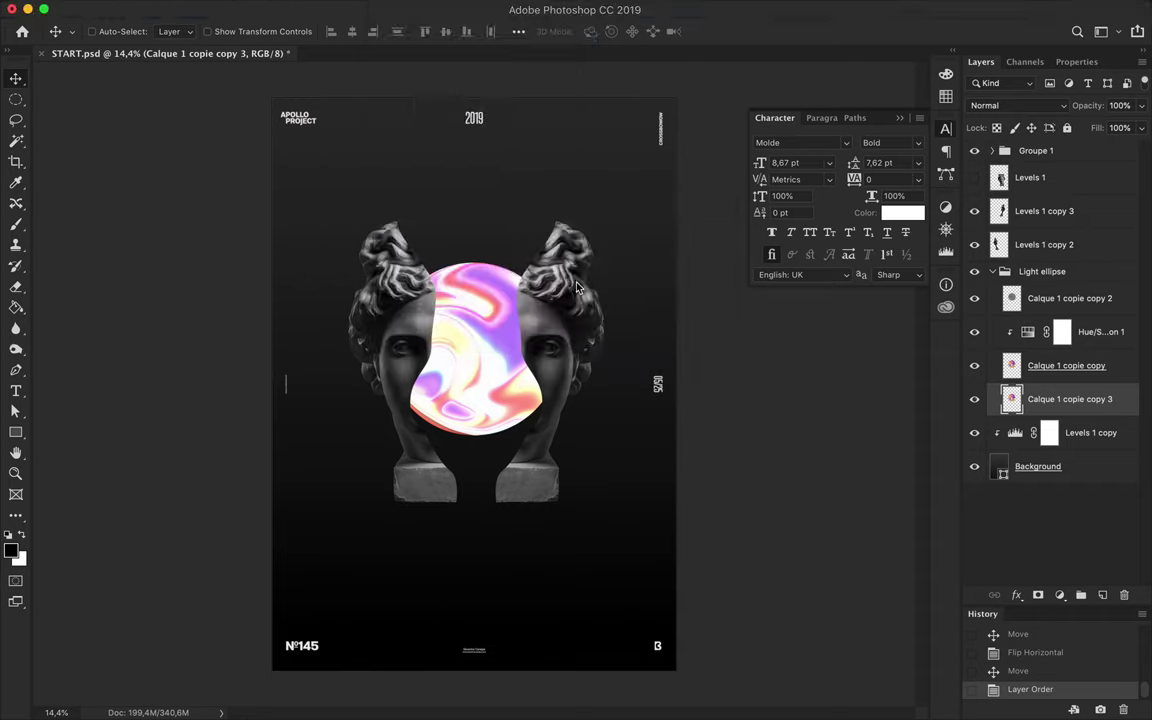
{"action": "left_click", "coordinate": [917, 166]}
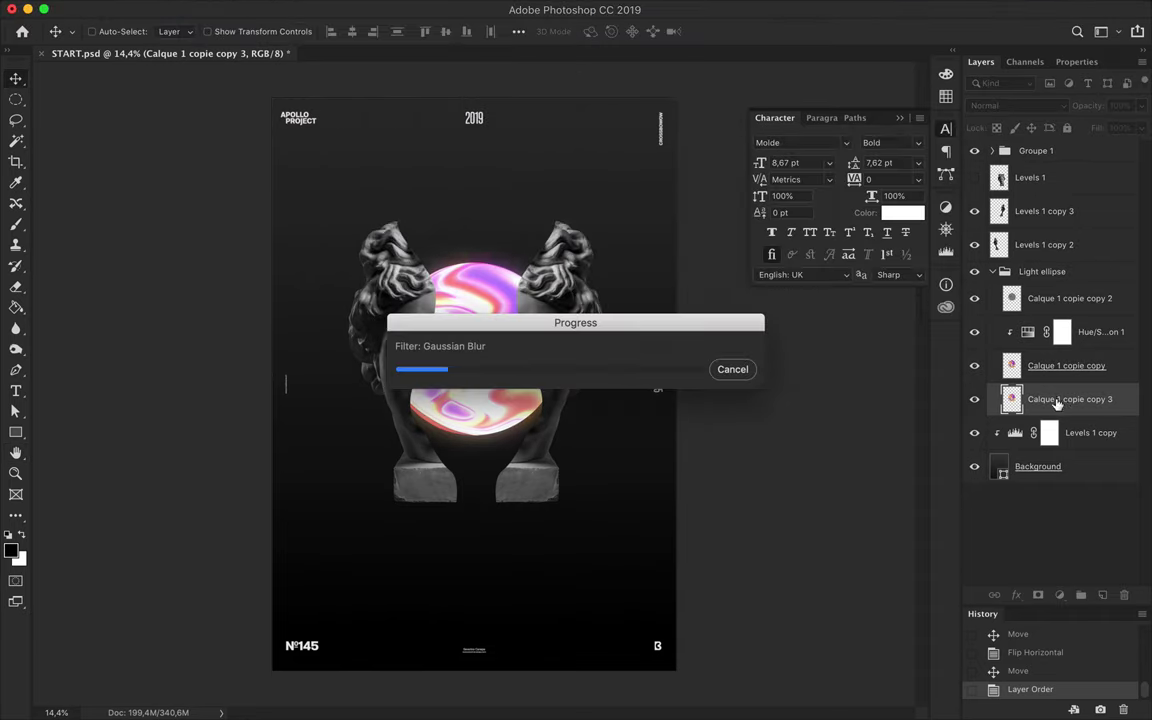
Duplicate the blurred sphere copy, keep Normal blending, and show the full front head again.
{"action": "left_click_drag", "start_coordinate": [1052, 399], "coordinate": [1052, 449]}
{"action": "left_click", "coordinate": [1010, 105]}
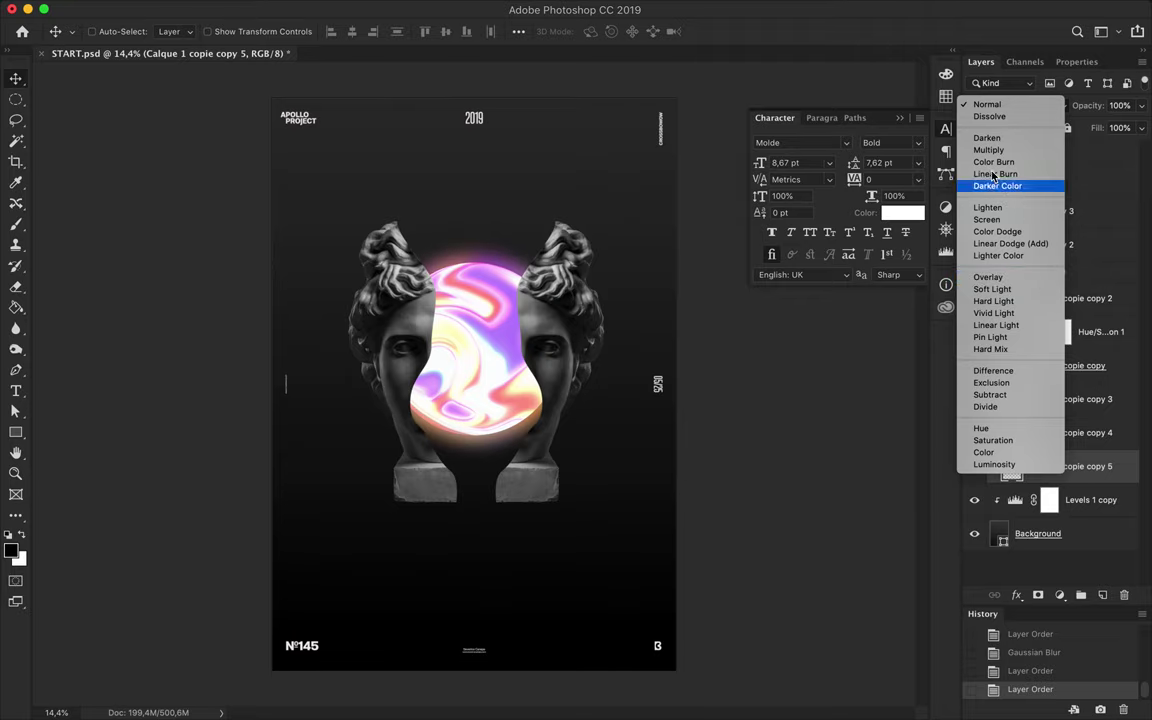
{"action": "left_click", "coordinate": [993, 200]}
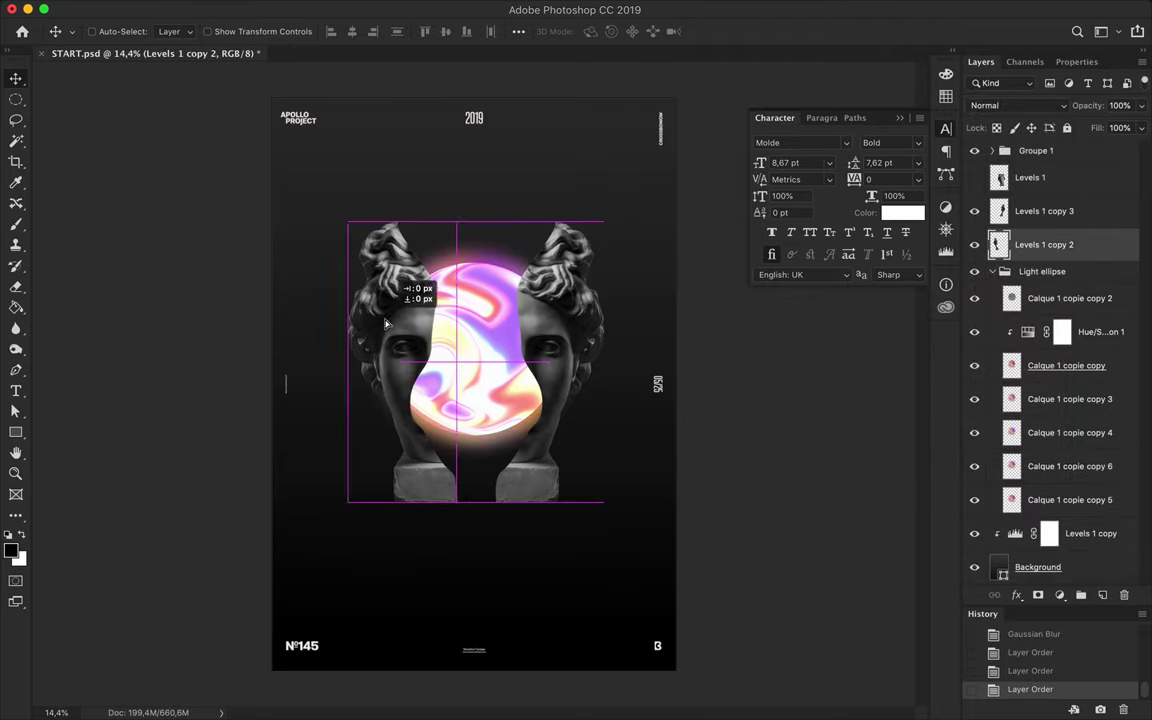
{"action": "left_click_drag", "start_coordinate": [385, 323], "coordinate": [400, 323]}
{"action": "scroll", "coordinate": [474, 385], "scroll_direction": "up", "scroll_amount": 1}
{"action": "left_click", "coordinate": [1059, 188]}
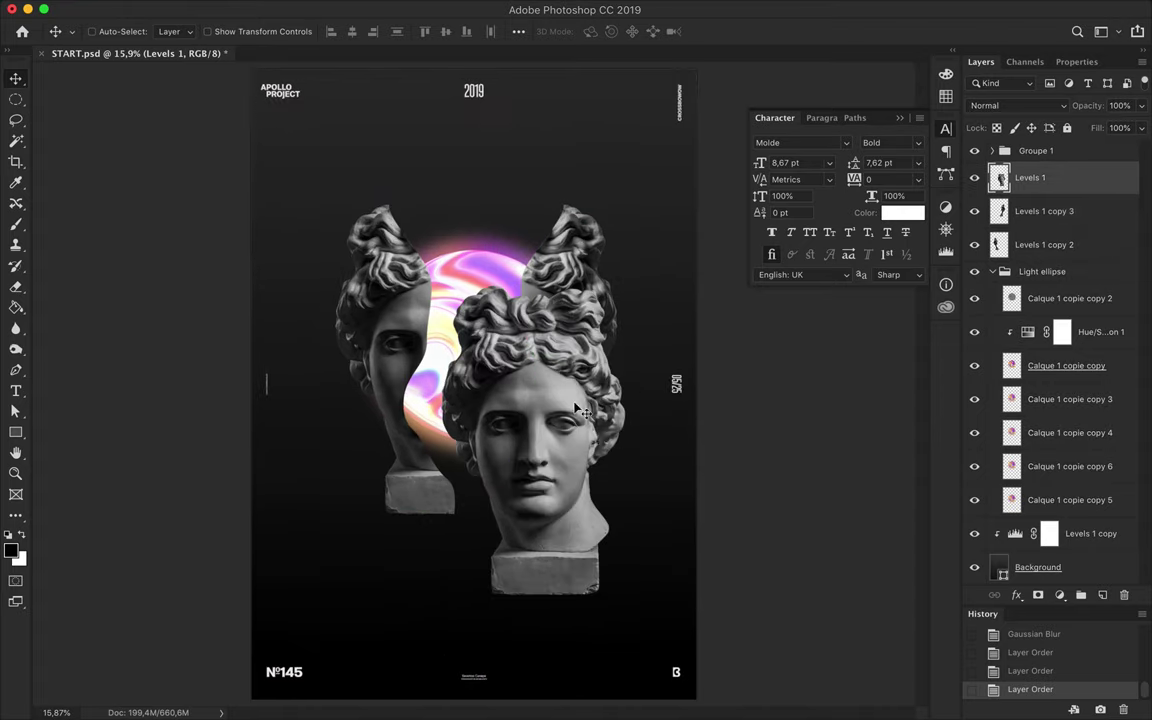
Turn the cut path into an inverted selection and paste the hair piece above the heads.
{"action": "left_click", "coordinate": [205, 31]}
{"action": "key", "text": "Return"}
{"action": "key", "text": "ctrl+shift+i"}
{"action": "key", "text": "ctrl+c"}
{"action": "key", "text": "ctrl+v"}
{"action": "left_click_drag", "start_coordinate": [487, 372], "coordinate": [487, 198]}
{"action": "left_click_drag", "start_coordinate": [535, 395], "coordinate": [537, 357]}
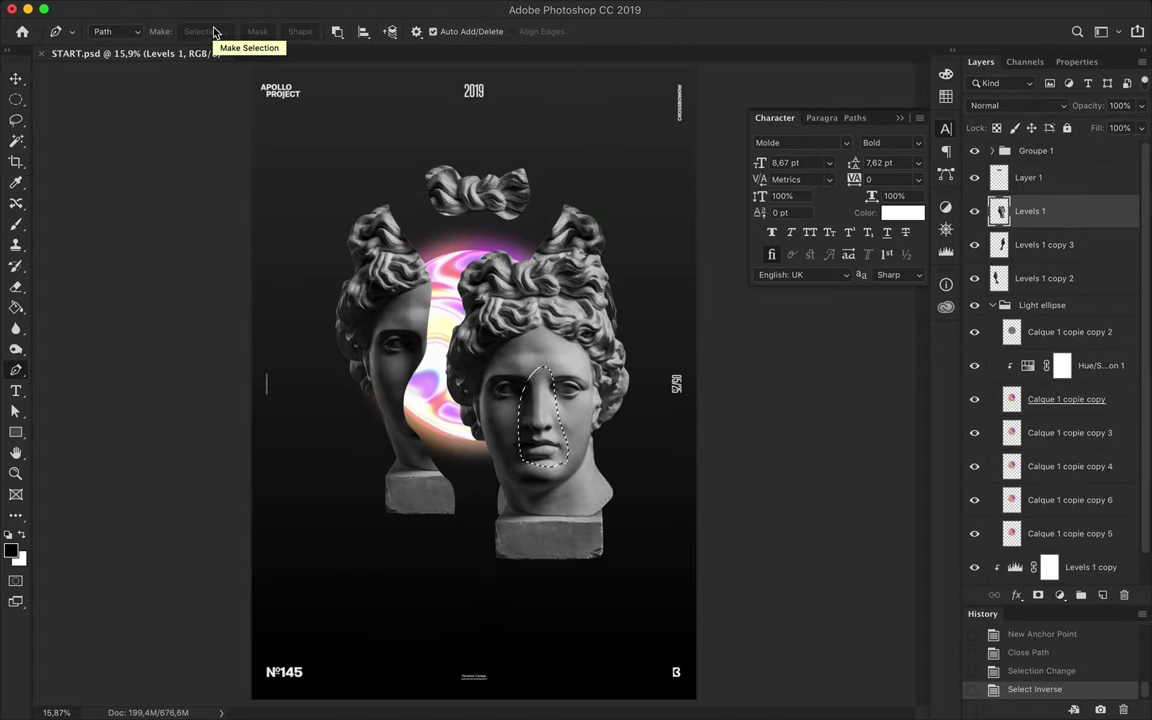
Paste the nose piece at the poster centre in Hard Light mode, then merge the background layers.
{"action": "key", "text": "ctrl+c"}
{"action": "key", "text": "ctrl+v"}
{"action": "left_click_drag", "start_coordinate": [540, 415], "coordinate": [475, 395]}
{"action": "left_click", "coordinate": [1040, 105]}
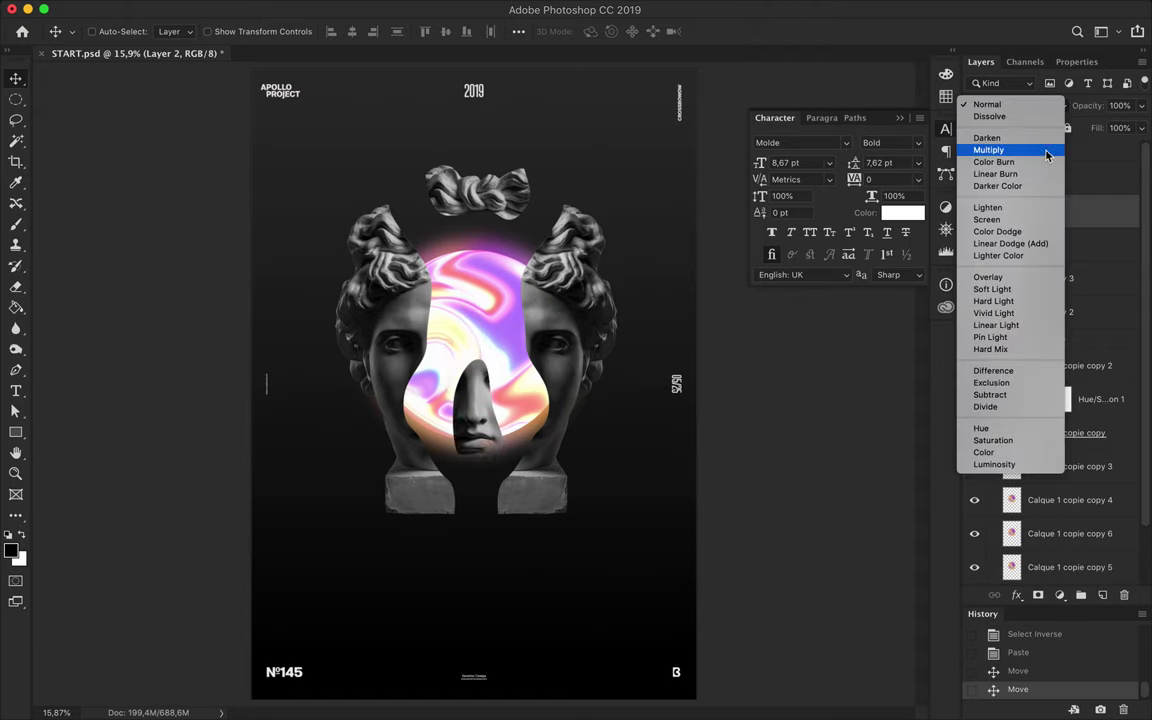
{"action": "left_click", "coordinate": [1042, 301]}
{"action": "left_click_drag", "start_coordinate": [480, 195], "coordinate": [500, 180]}
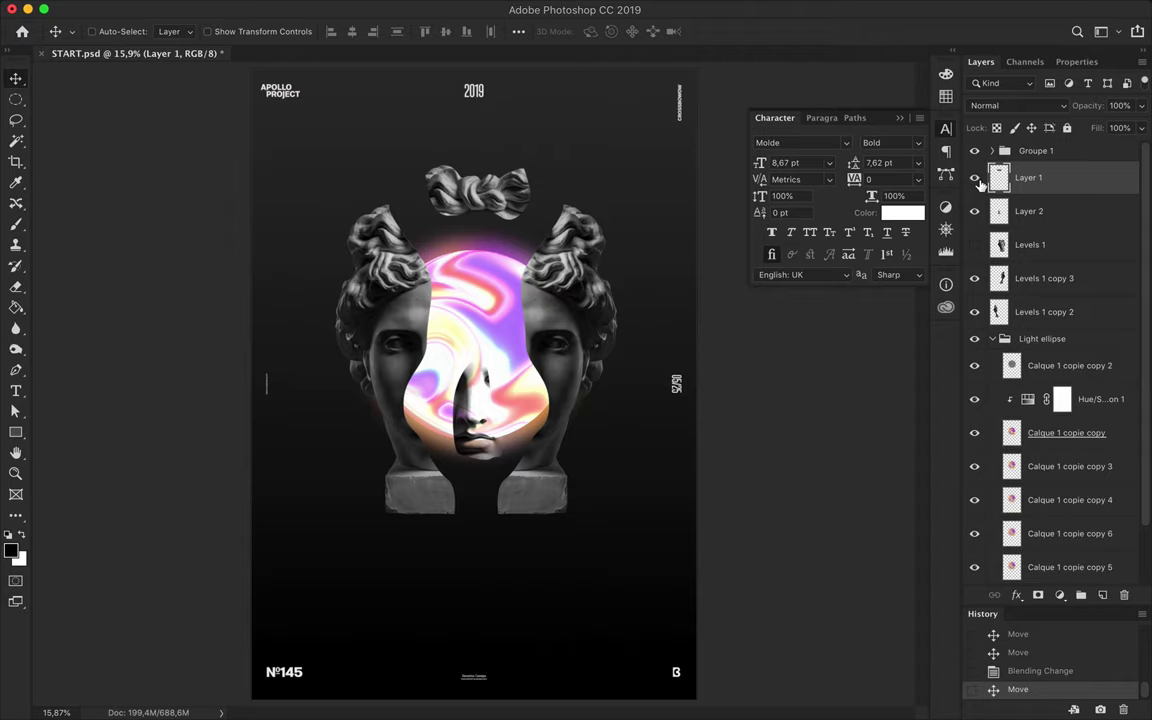
{"action": "key", "text": "ctrl+e"}
Try warping the merged background, then cancel and undo the merge.
{"action": "key", "text": "ctrl+t"}
{"action": "right_click", "coordinate": [566, 461]}
{"action": "left_click", "coordinate": [624, 561]}
{"action": "left_click_drag", "start_coordinate": [398, 237], "coordinate": [605, 222]}
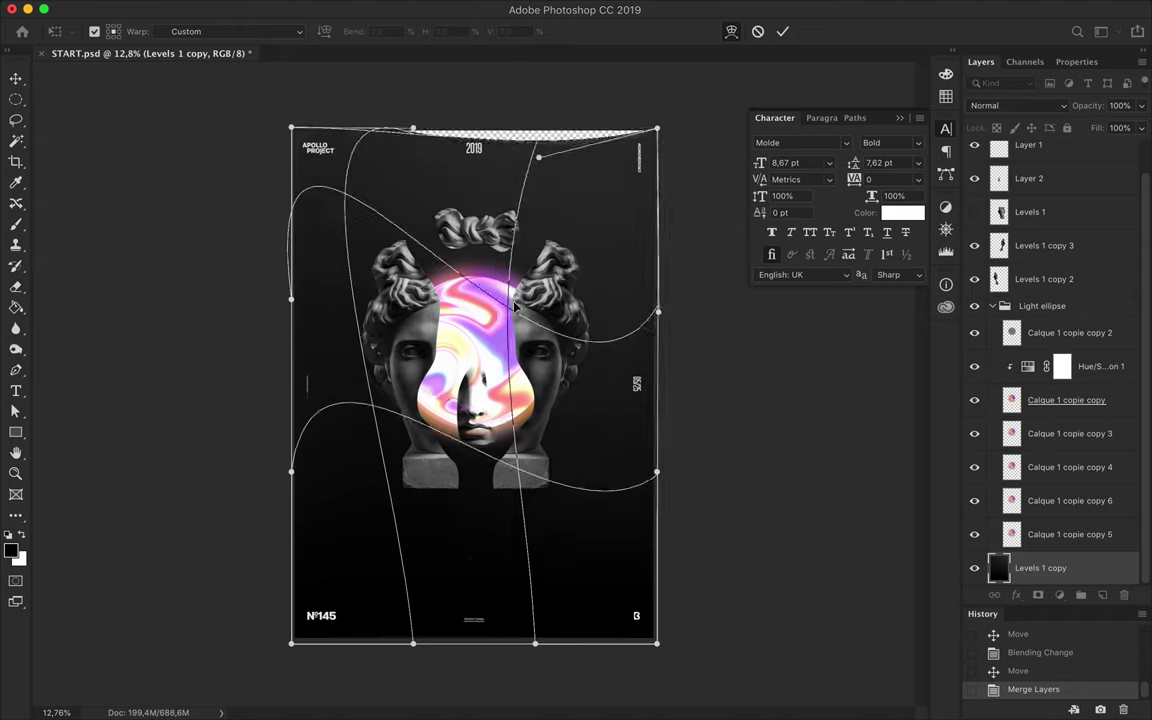
{"action": "left_click", "coordinate": [756, 31]}
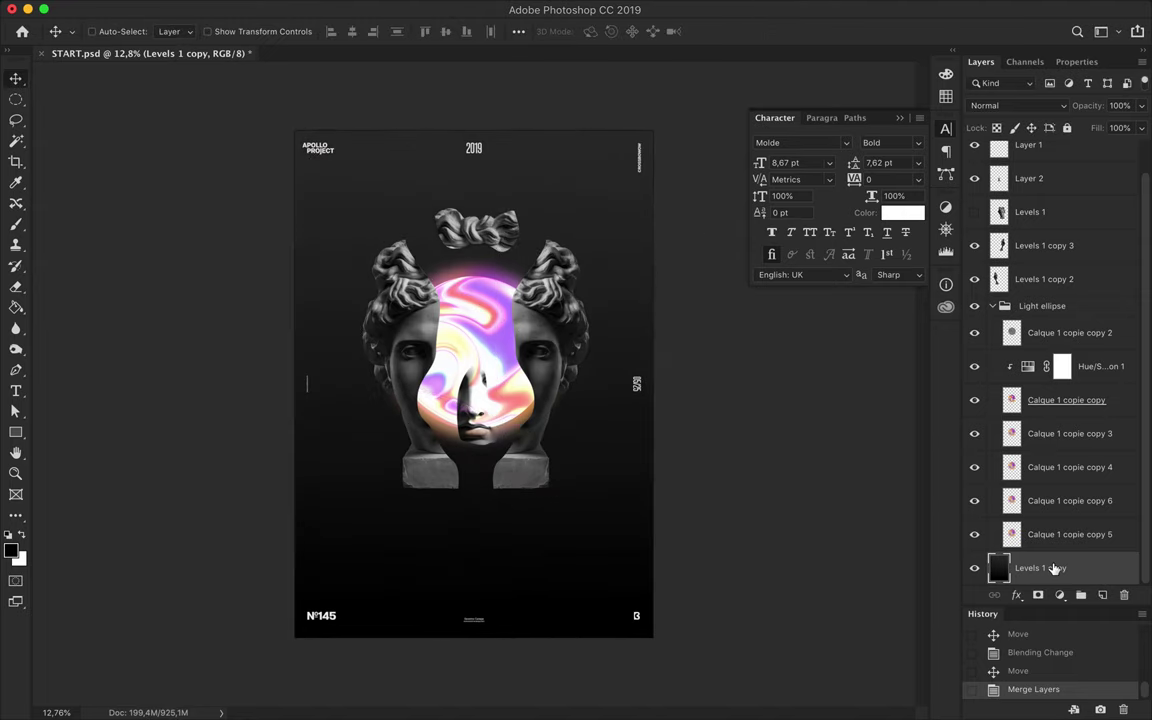
{"action": "key", "text": "ctrl+z"}
Give the background shape a darker radial gradient fill enlarged to scale 144.
{"action": "key", "text": "a"}
{"action": "left_click", "coordinate": [236, 31]}
{"action": "left_click", "coordinate": [200, 248]}
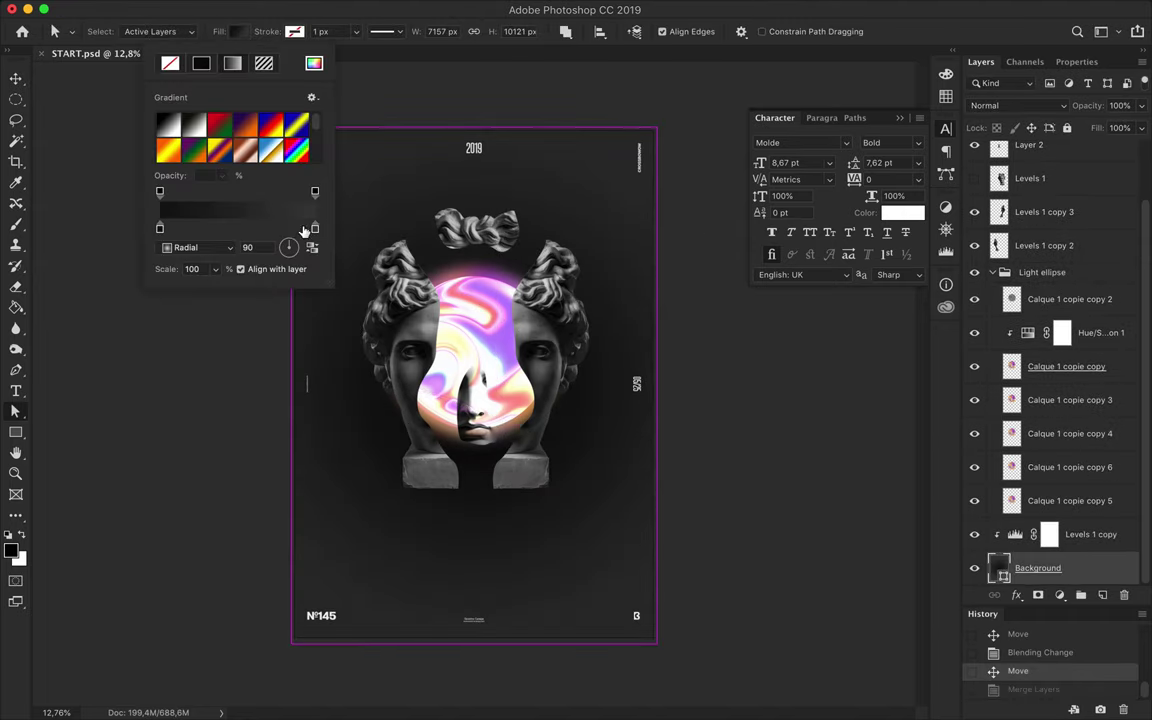
{"action": "left_click", "coordinate": [202, 211]}
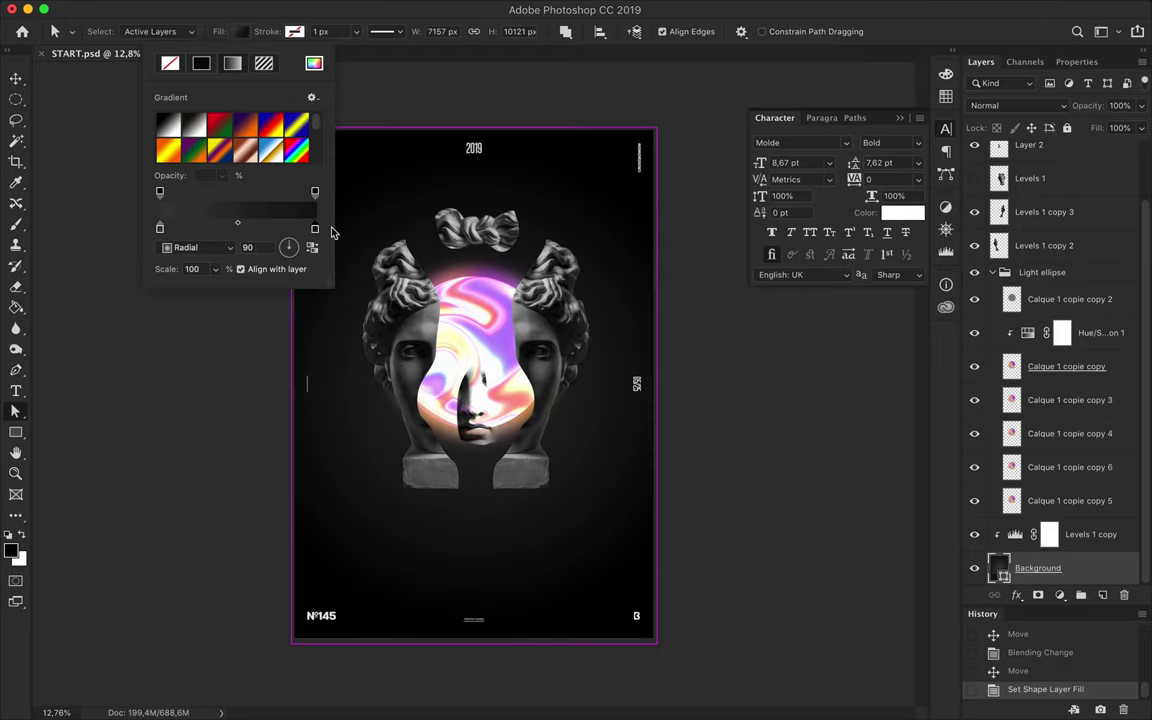
{"action": "left_click_drag", "start_coordinate": [215, 288], "coordinate": [224, 288]}
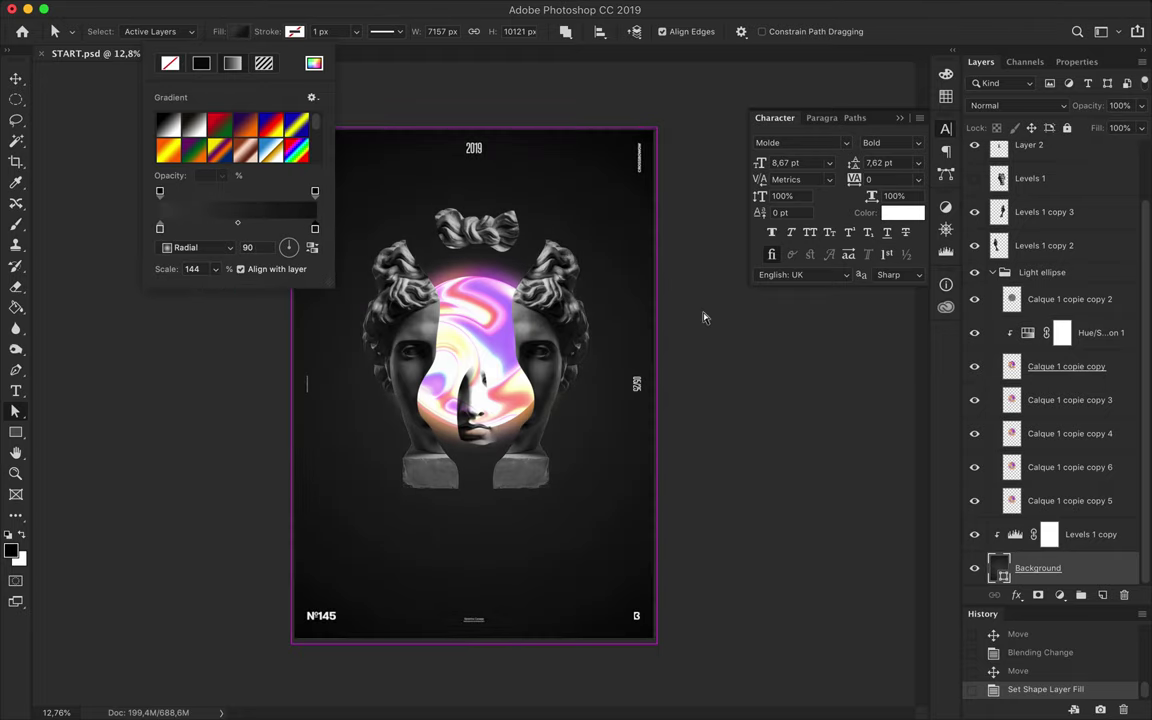
{"action": "key", "text": "Return"}
Merge the background with Levels 1 copy and warp it into sweeping curves.
{"action": "left_click", "coordinate": [1085, 534], "text": "shift"}
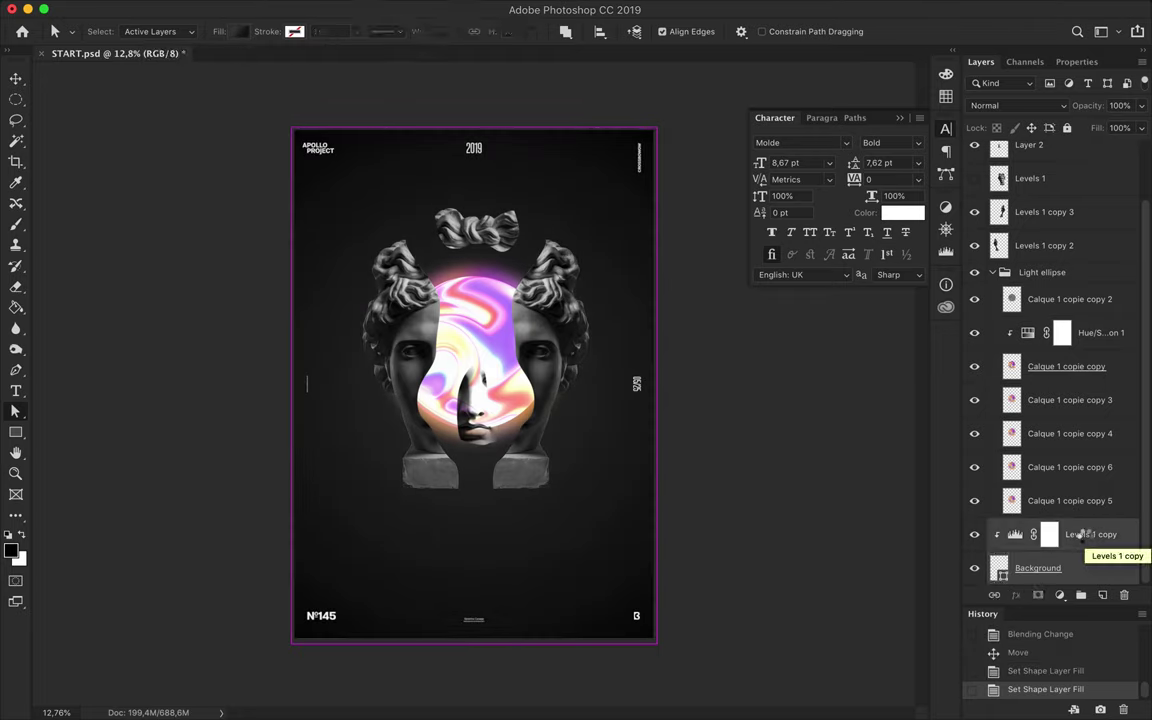
{"action": "key", "text": "ctrl+e"}
{"action": "key", "text": "ctrl+t"}
{"action": "right_click", "coordinate": [515, 308]}
{"action": "left_click", "coordinate": [548, 398]}
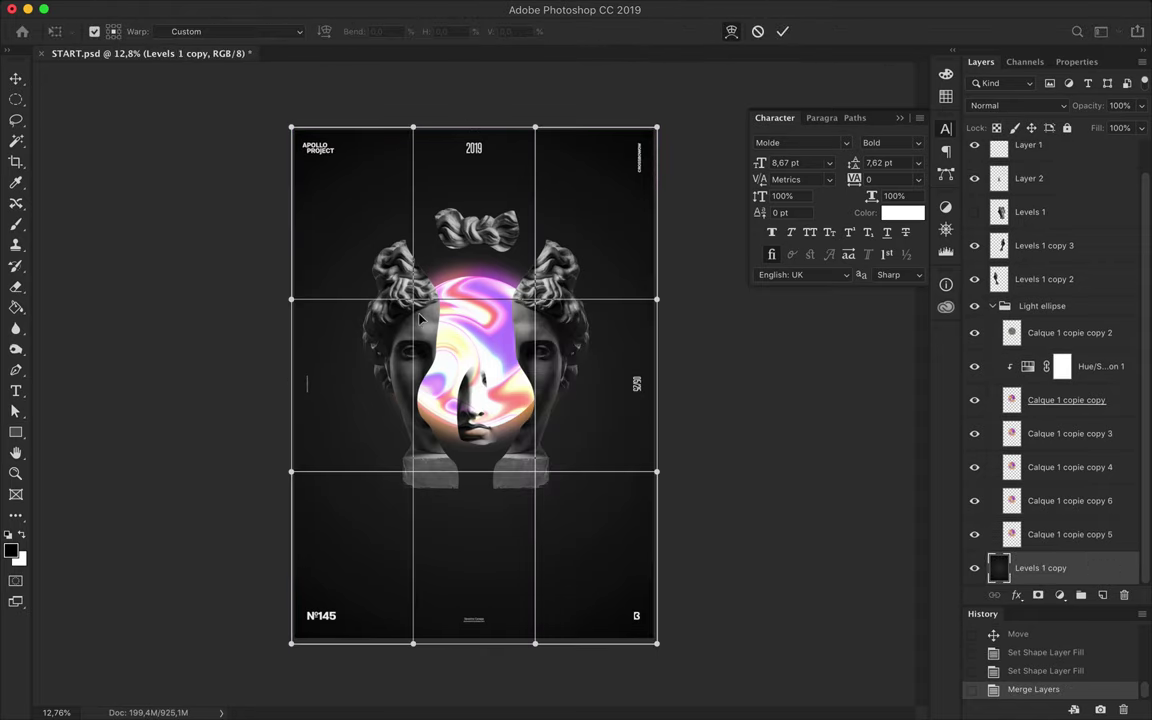
{"action": "left_click_drag", "start_coordinate": [543, 472], "coordinate": [566, 297]}
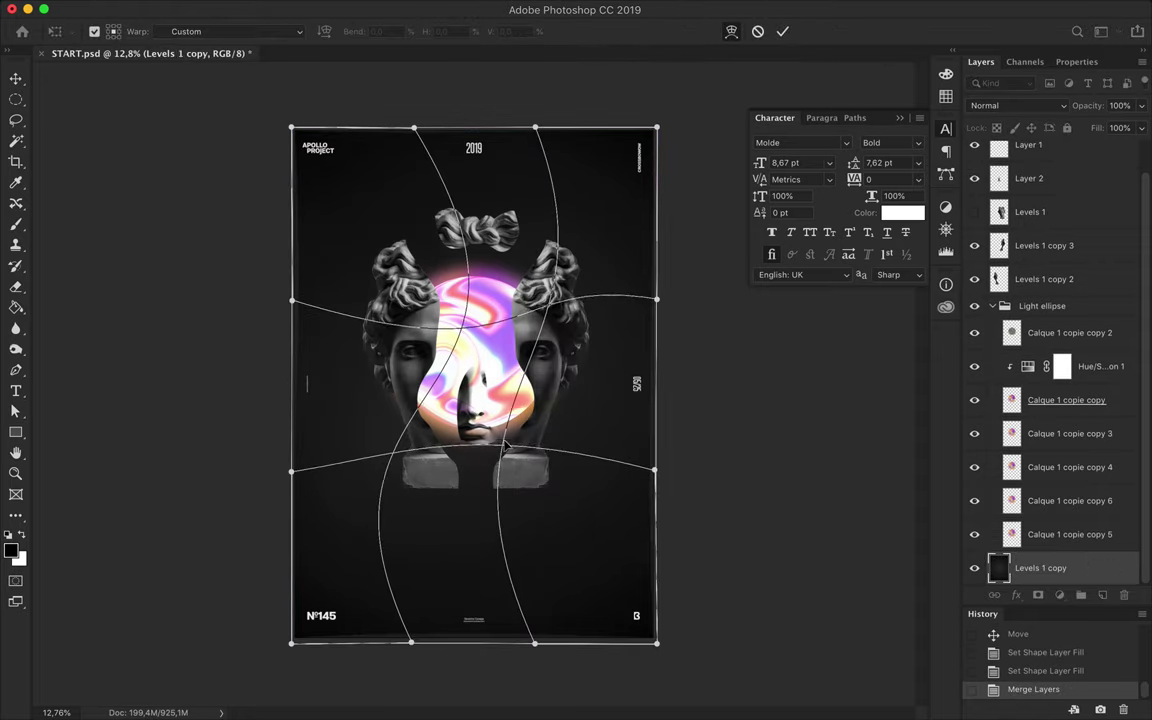
{"action": "key", "text": "Return"}
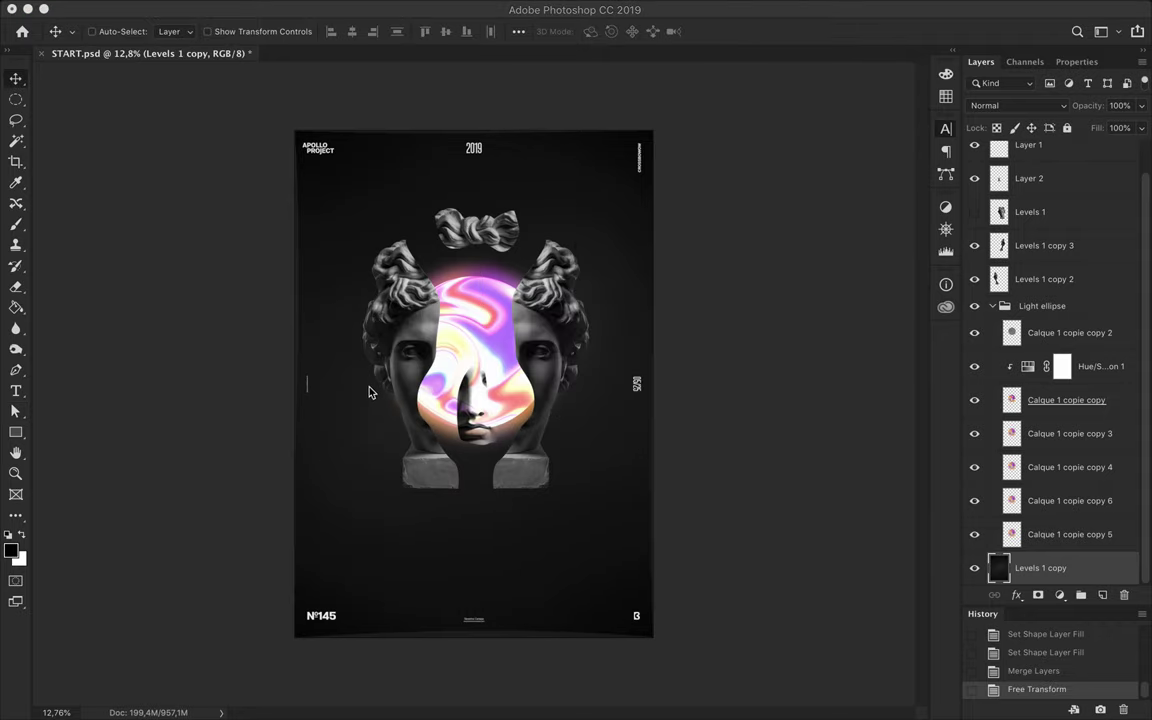
Duplicate the head onto a new layer and move it over the centre.
{"action": "key", "text": "ctrl+t"}
{"action": "key", "text": "Return"}
{"action": "scroll", "coordinate": [476, 360], "scroll_direction": "up", "scroll_amount": 3}
{"action": "left_click_drag", "start_coordinate": [1044, 567], "coordinate": [1044, 228]}
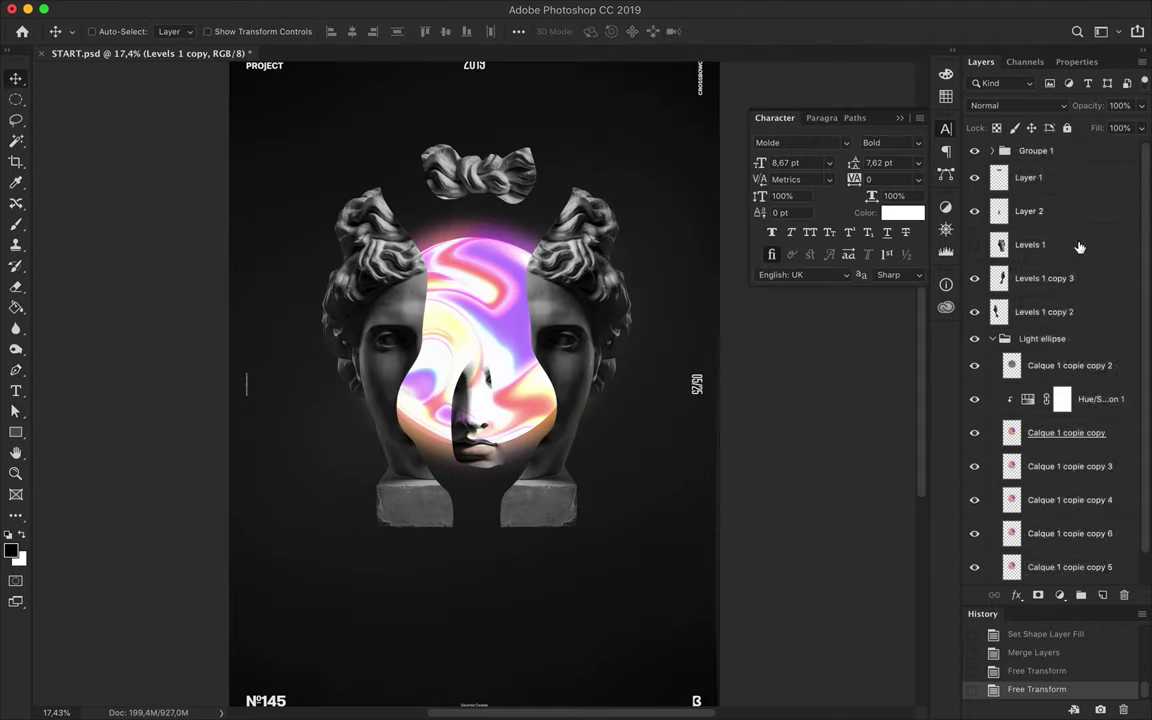
Place the duplicate head just above the background and enlarge it to fill the poster.
{"action": "left_click_drag", "start_coordinate": [600, 360], "coordinate": [531, 401]}
{"action": "mouse_move", "coordinate": [1044, 244]}
{"action": "left_mouse_down"}
{"action": "mouse_move", "coordinate": [1049, 617]}
{"action": "mouse_move", "coordinate": [1044, 550]}
{"action": "left_mouse_up"}
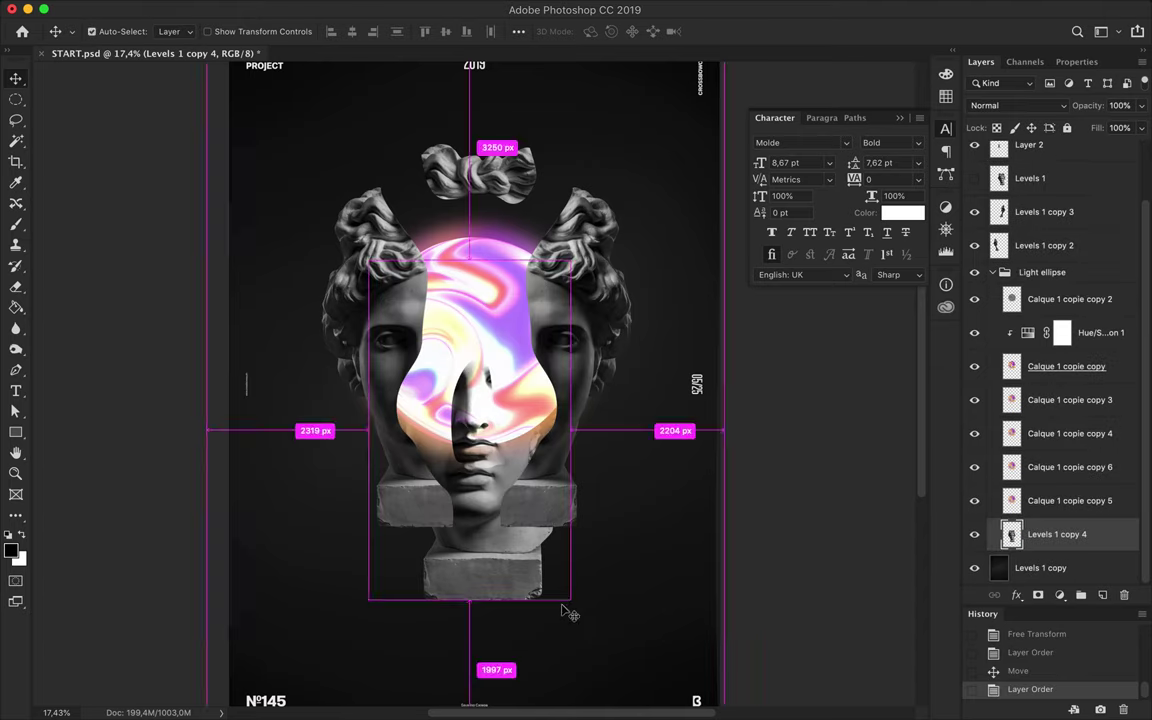
{"action": "key", "text": "ctrl+t"}
{"action": "left_click_drag", "start_coordinate": [625, 385], "coordinate": [770, 386]}
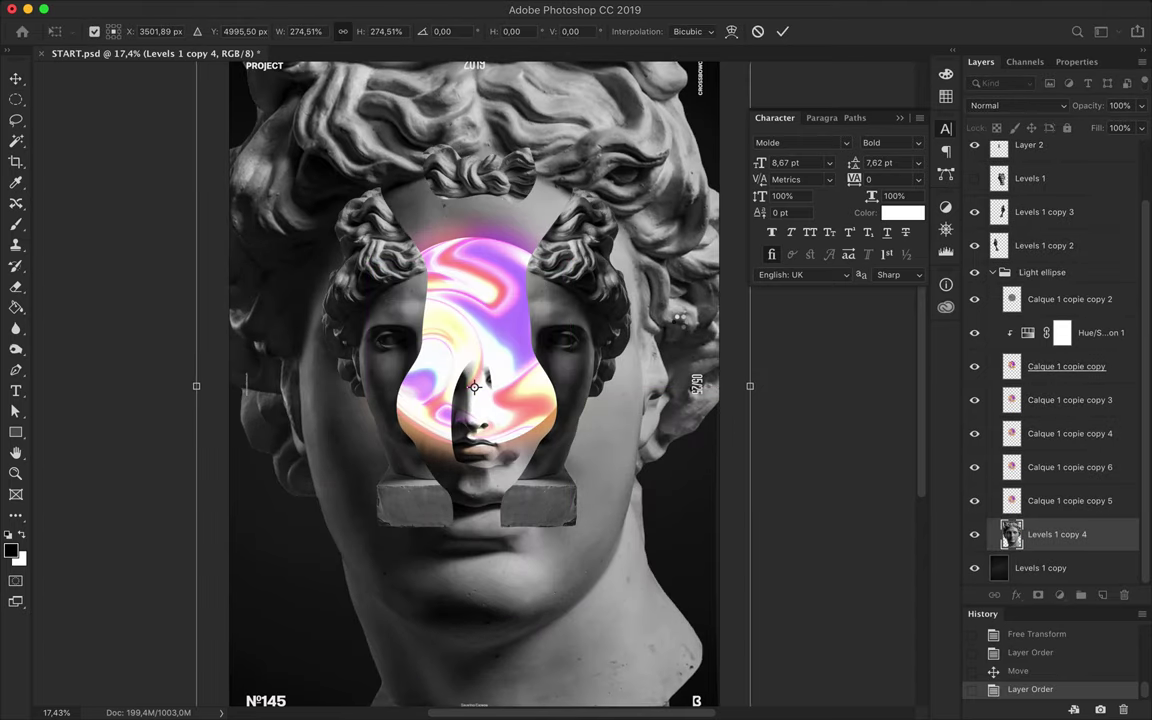
{"action": "key", "text": "Return"}
Apply a heavy Gaussian Blur to the enlarged head and blend it in Overlay mode.
{"action": "left_click", "coordinate": [393, 9]}
{"action": "left_click", "coordinate": [650, 258]}
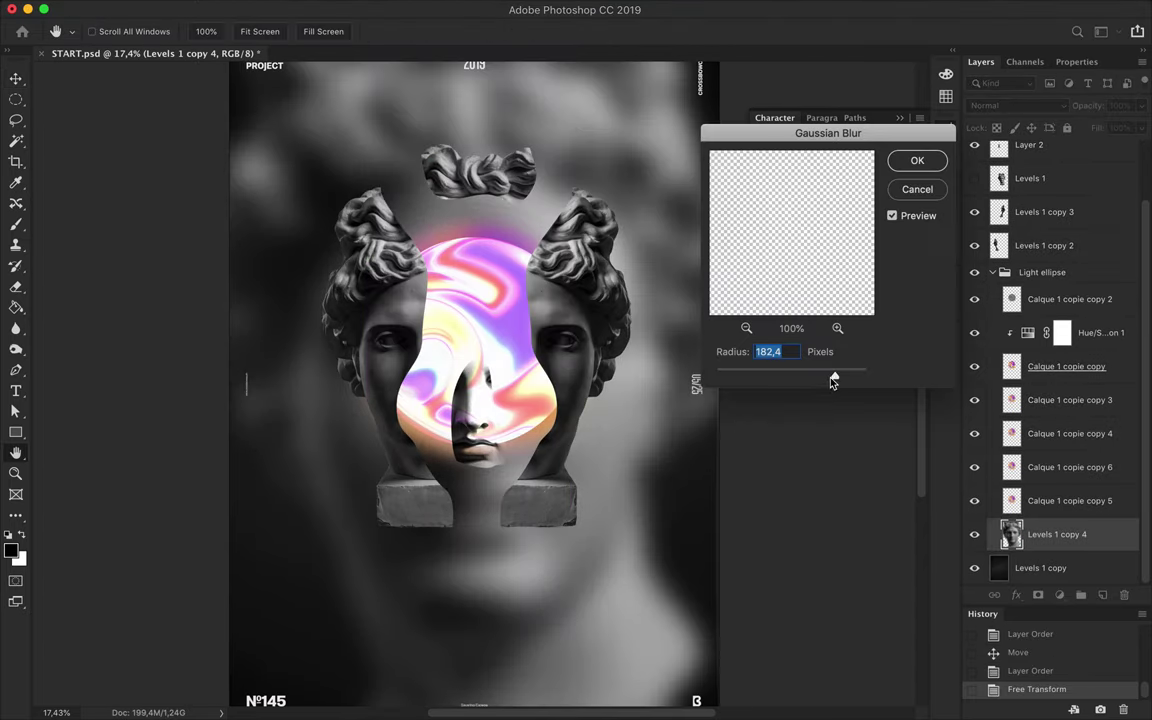
{"action": "key", "text": "Return"}
{"action": "left_click", "coordinate": [1010, 105]}
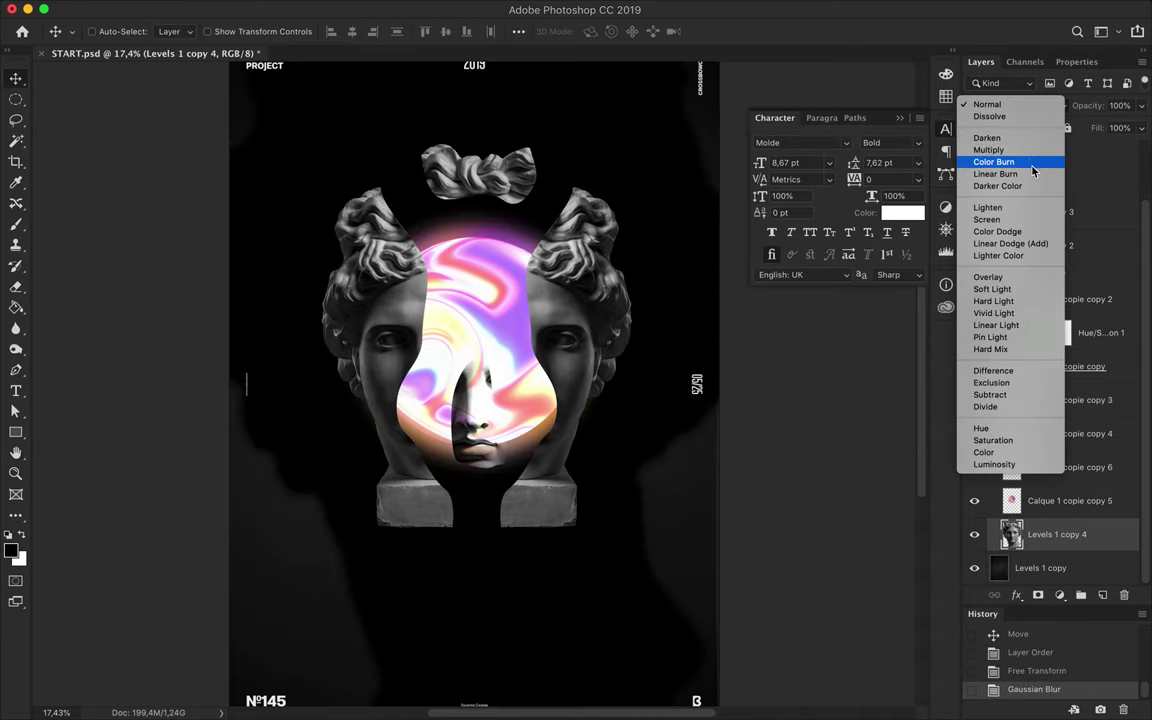
{"action": "left_click", "coordinate": [988, 277]}
Delete the extra bust layers and top hair piece, and reposition the left bust.
{"action": "scroll", "coordinate": [617, 307], "scroll_direction": "up", "scroll_amount": 2}
{"action": "left_click", "coordinate": [617, 307]}
{"action": "scroll", "coordinate": [505, 343], "scroll_direction": "down", "scroll_amount": 2}
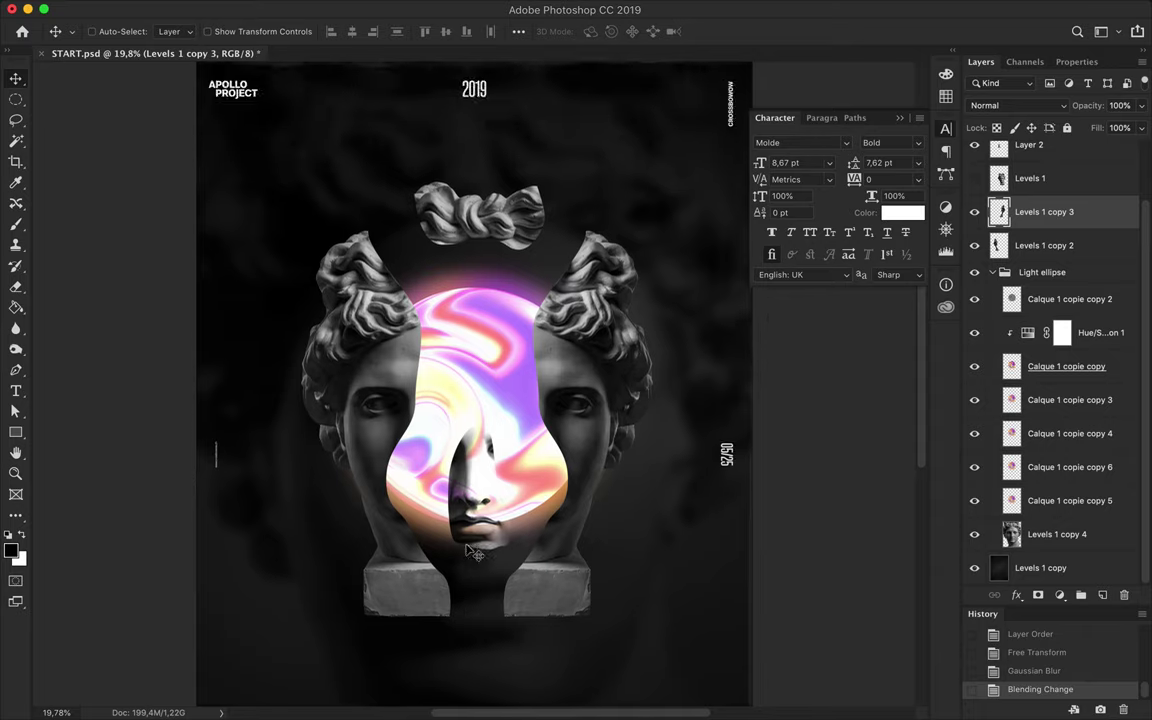
{"action": "scroll", "coordinate": [505, 343], "scroll_direction": "down", "scroll_amount": 1}
{"action": "key", "text": "Delete"}
{"action": "key", "text": "Delete"}
{"action": "left_click_drag", "start_coordinate": [435, 555], "coordinate": [401, 510]}
{"action": "key", "text": "Delete"}
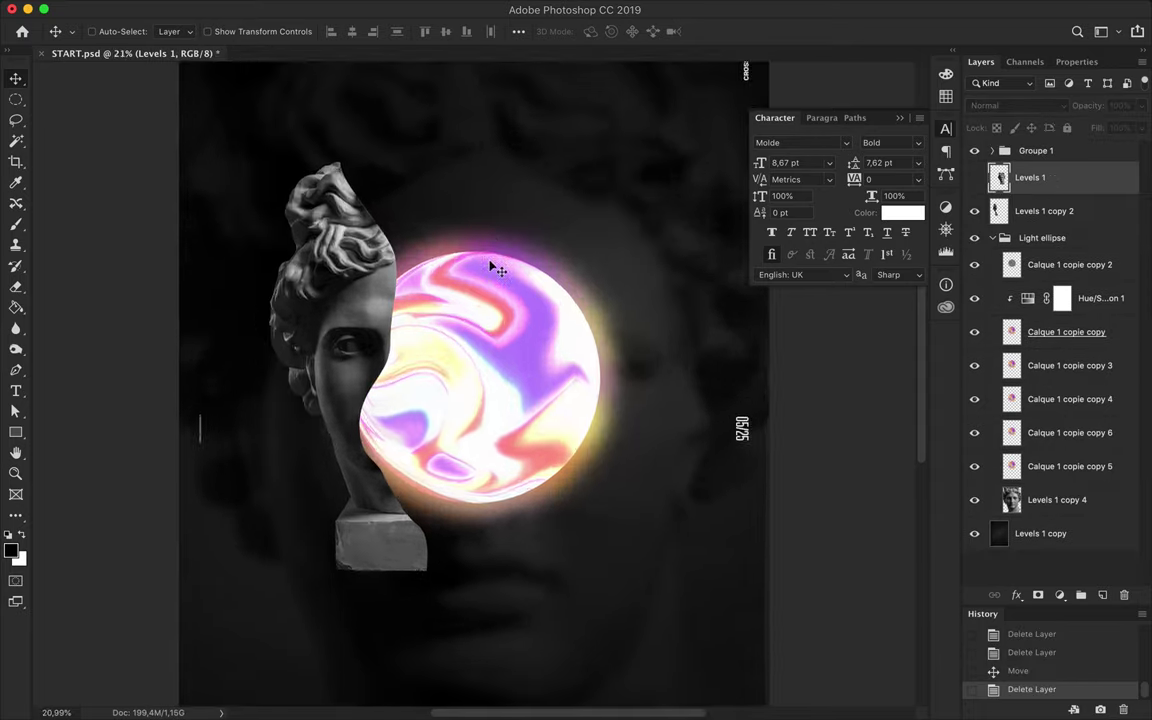
Select the left bust layer and lower the bust slightly.
{"action": "scroll", "coordinate": [480, 380], "scroll_direction": "down", "scroll_amount": 2}
{"action": "left_click", "coordinate": [1065, 265]}
{"action": "left_click", "coordinate": [975, 265]}
{"action": "mouse_move", "coordinate": [395, 316]}
{"action": "left_mouse_down"}
{"action": "mouse_move", "coordinate": [428, 497]}
{"action": "mouse_move", "coordinate": [428, 483]}
{"action": "left_mouse_up"}
{"action": "scroll", "coordinate": [472, 342], "scroll_direction": "up", "scroll_amount": 2}
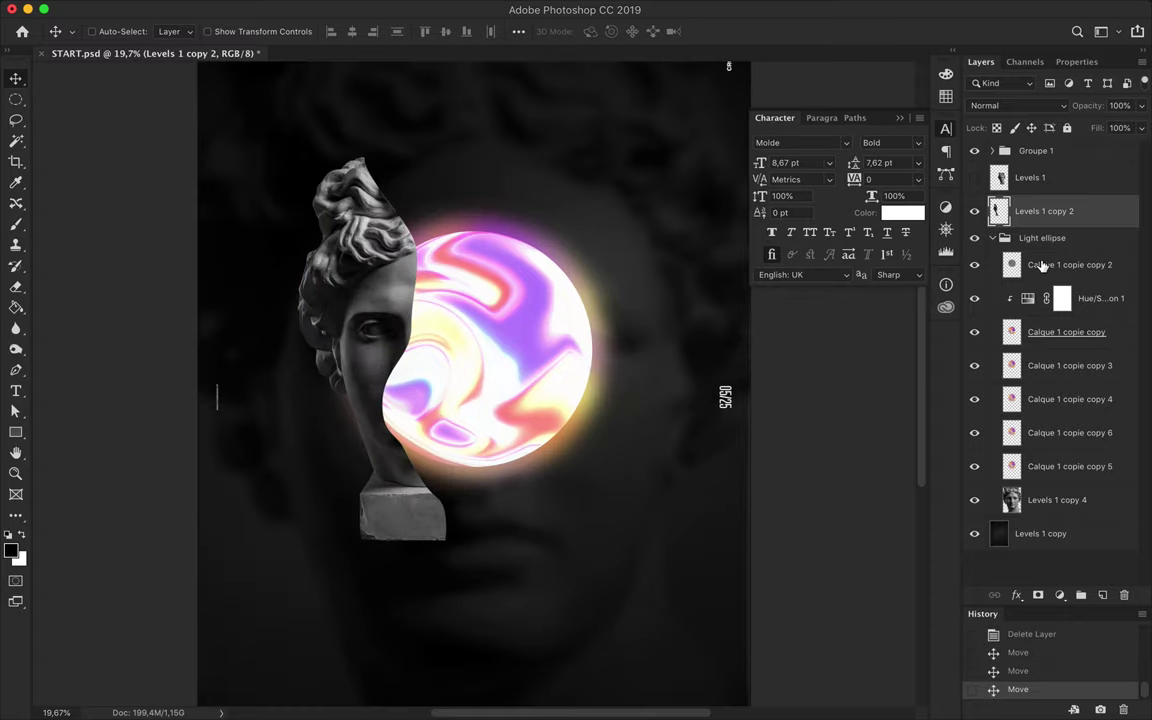
Save the poster as START-1.psd.
{"action": "key", "text": "ctrl+shift+s"}
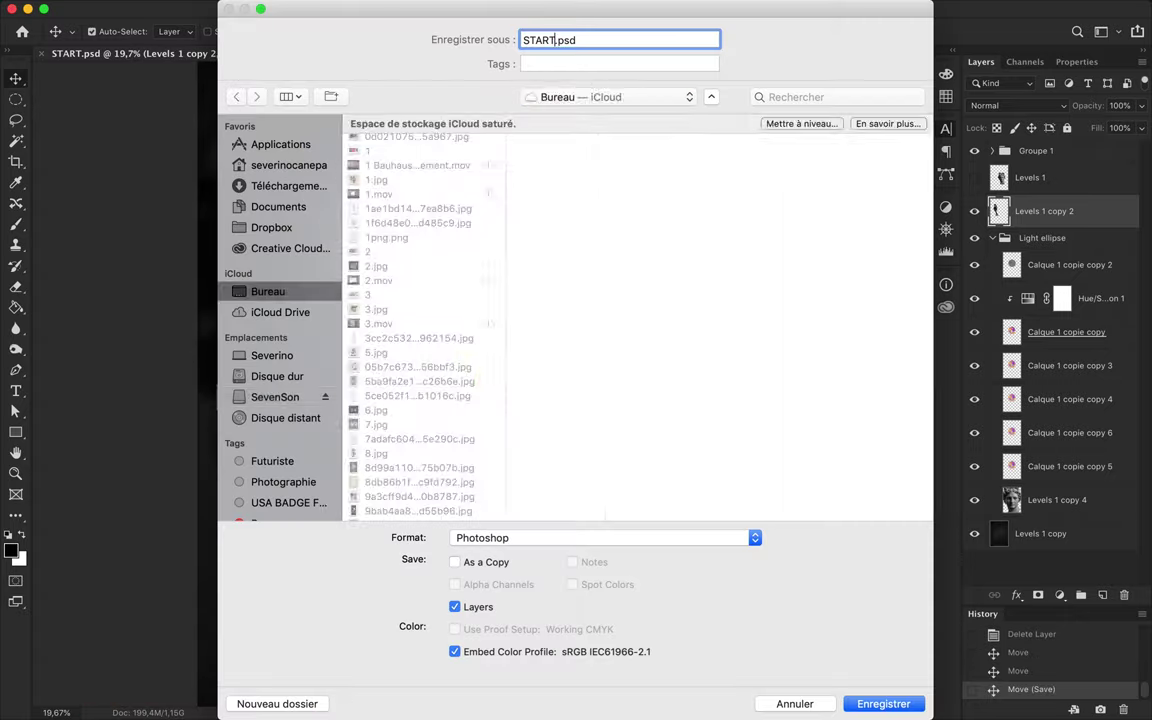
{"action": "type", "text": "-1"}
{"action": "key", "text": "Return"}
{"action": "key", "text": "Return"}
{"action": "left_click", "coordinate": [1048, 268]}
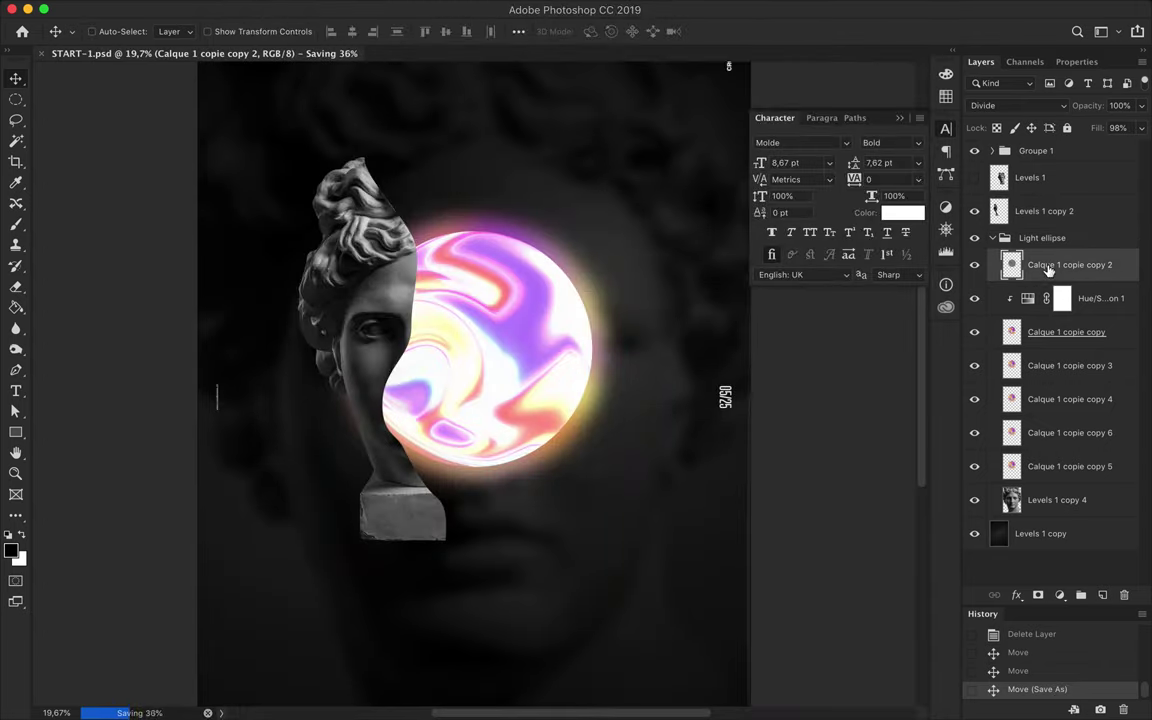
Delete the glowing sphere layers, shift the bust, and place Levels 1 copy 3 above Levels 1 copy 2.
{"action": "left_click", "coordinate": [1055, 468], "text": "shift"}
{"action": "key", "text": "Delete"}
{"action": "left_click_drag", "start_coordinate": [380, 400], "coordinate": [422, 458]}
{"action": "left_click_drag", "start_coordinate": [1040, 245], "coordinate": [995, 207]}
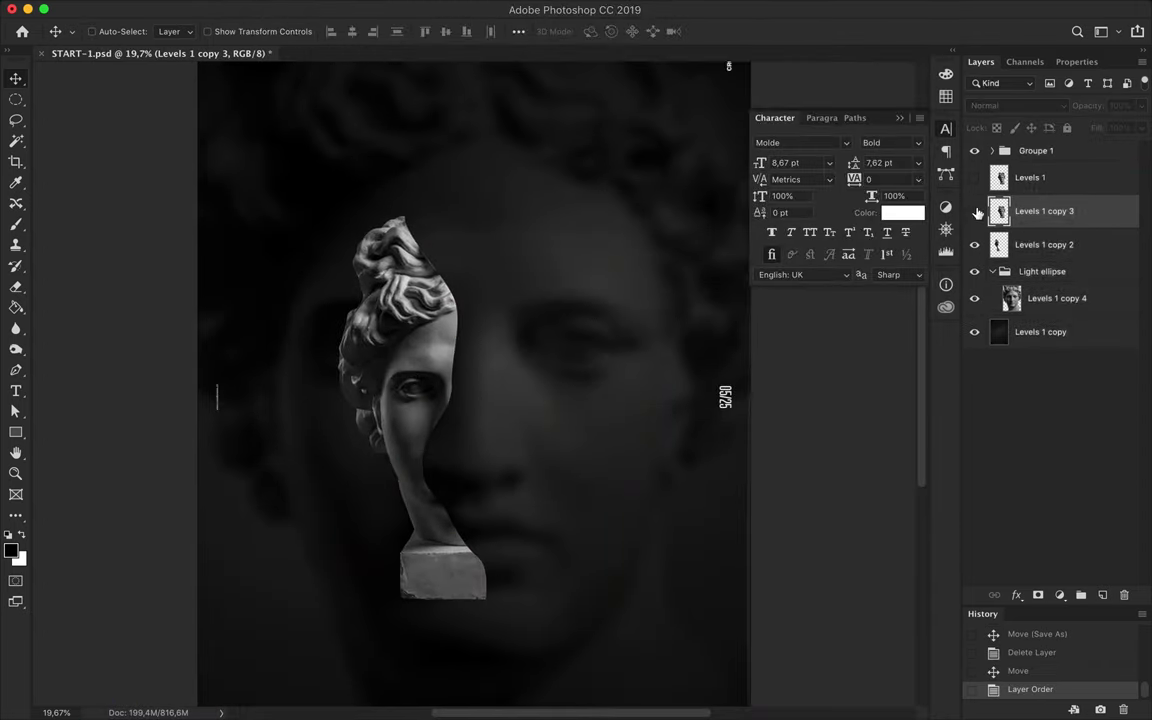
Copy a path-outlined piece of the Levels 1 copy 3 bust to a new layer and shrink it to about 80%.
{"action": "left_click", "coordinate": [975, 211]}
{"action": "key", "text": "p"}
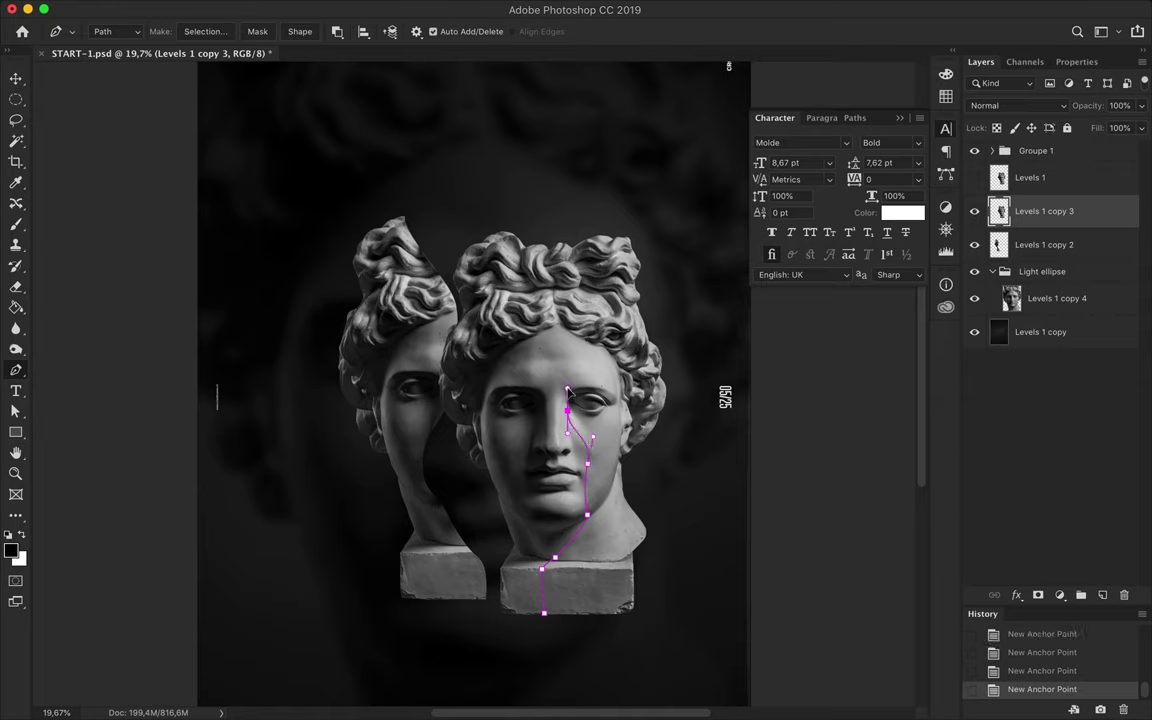
{"action": "key", "text": "ctrl+Return"}
{"action": "key", "text": "ctrl+c"}
{"action": "key", "text": "ctrl+v"}
{"action": "key", "text": "ctrl+bracketleft"}
{"action": "key", "text": "ctrl+t"}
{"action": "mouse_move", "coordinate": [580, 330]}
{"action": "left_mouse_down"}
{"action": "mouse_move", "coordinate": [549, 402]}
{"action": "mouse_move", "coordinate": [531, 374]}
{"action": "left_mouse_up"}
{"action": "key", "text": "Return"}
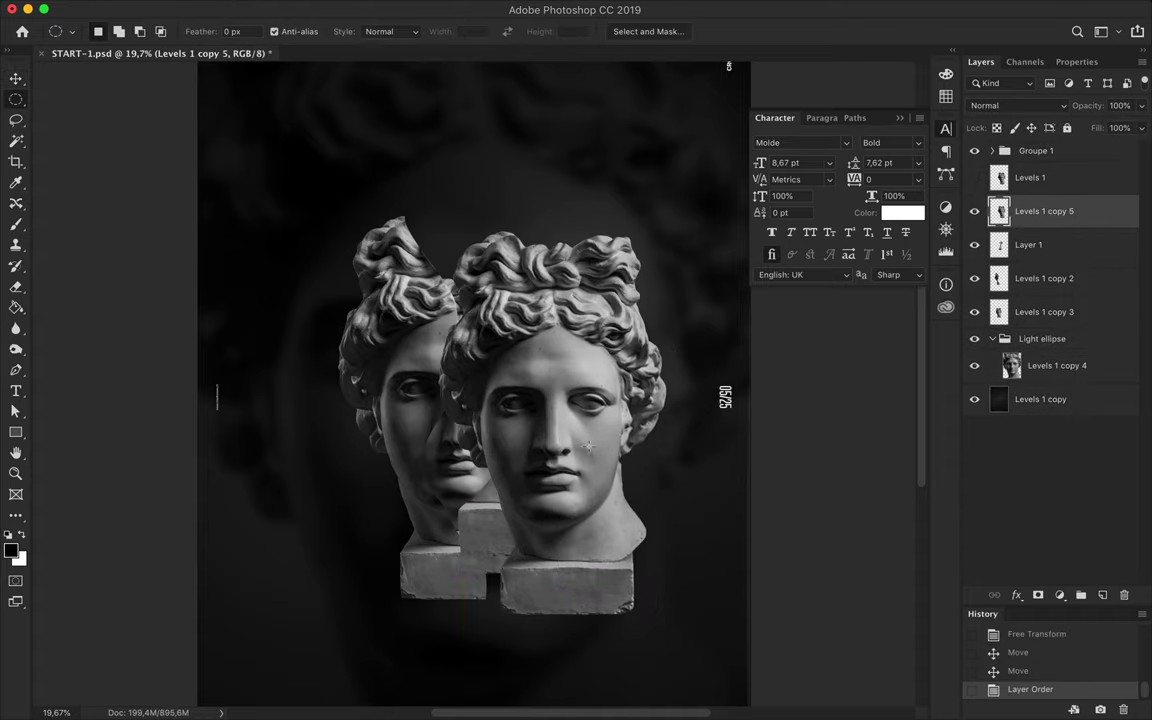
Paste and try placing a face piece, delete it, then move the right bust onto the centre bust.
{"action": "key", "text": "ctrl+c"}
{"action": "key", "text": "ctrl+v"}
{"action": "key", "text": "v"}
{"action": "left_click_drag", "start_coordinate": [580, 400], "coordinate": [500, 300]}
{"action": "key", "text": "ctrl+bracketleft"}
{"action": "mouse_move", "coordinate": [461, 211]}
{"action": "left_mouse_down"}
{"action": "mouse_move", "coordinate": [498, 302]}
{"action": "mouse_move", "coordinate": [505, 275]}
{"action": "mouse_move", "coordinate": [600, 330]}
{"action": "left_mouse_up"}
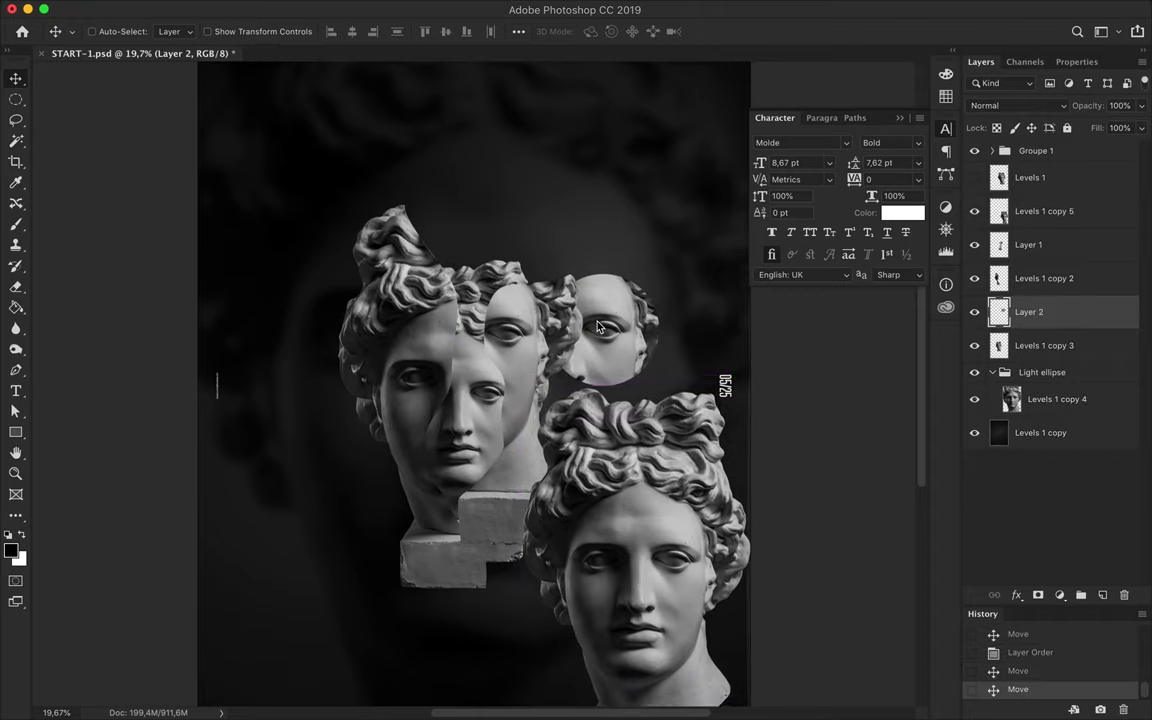
{"action": "scroll", "coordinate": [545, 217], "scroll_direction": "down", "scroll_amount": 3}
{"action": "key", "text": "Delete"}
{"action": "scroll", "coordinate": [697, 362], "scroll_direction": "up", "scroll_amount": 2}
{"action": "mouse_move", "coordinate": [697, 440]}
{"action": "left_mouse_down"}
{"action": "mouse_move", "coordinate": [575, 277]}
{"action": "mouse_move", "coordinate": [613, 413]}
{"action": "left_mouse_up"}
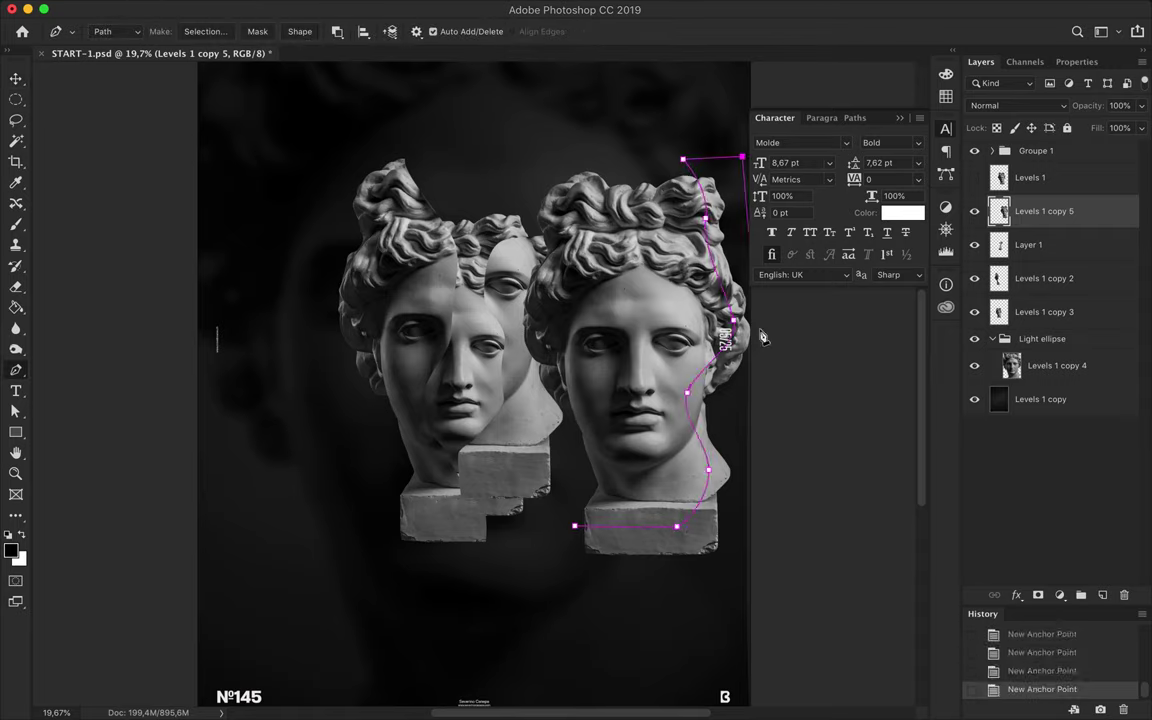
Paste the inverted path area as a new piece, set below Levels 1 copy 3, shifted left.
{"action": "left_click", "coordinate": [574, 527]}
{"action": "key", "text": "Return"}
{"action": "key", "text": "ctrl+shift+i"}
{"action": "key", "text": "ctrl+v"}
{"action": "key", "text": "v"}
{"action": "mouse_move", "coordinate": [720, 524]}
{"action": "left_mouse_down"}
{"action": "mouse_move", "coordinate": [549, 524]}
{"action": "mouse_move", "coordinate": [571, 478]}
{"action": "left_mouse_up"}
{"action": "key", "text": "ctrl+bracketleft"}
{"action": "key", "text": "ctrl+bracketleft"}
{"action": "key", "text": "ctrl+bracketleft"}
{"action": "left_click_drag", "start_coordinate": [487, 490], "coordinate": [590, 550]}
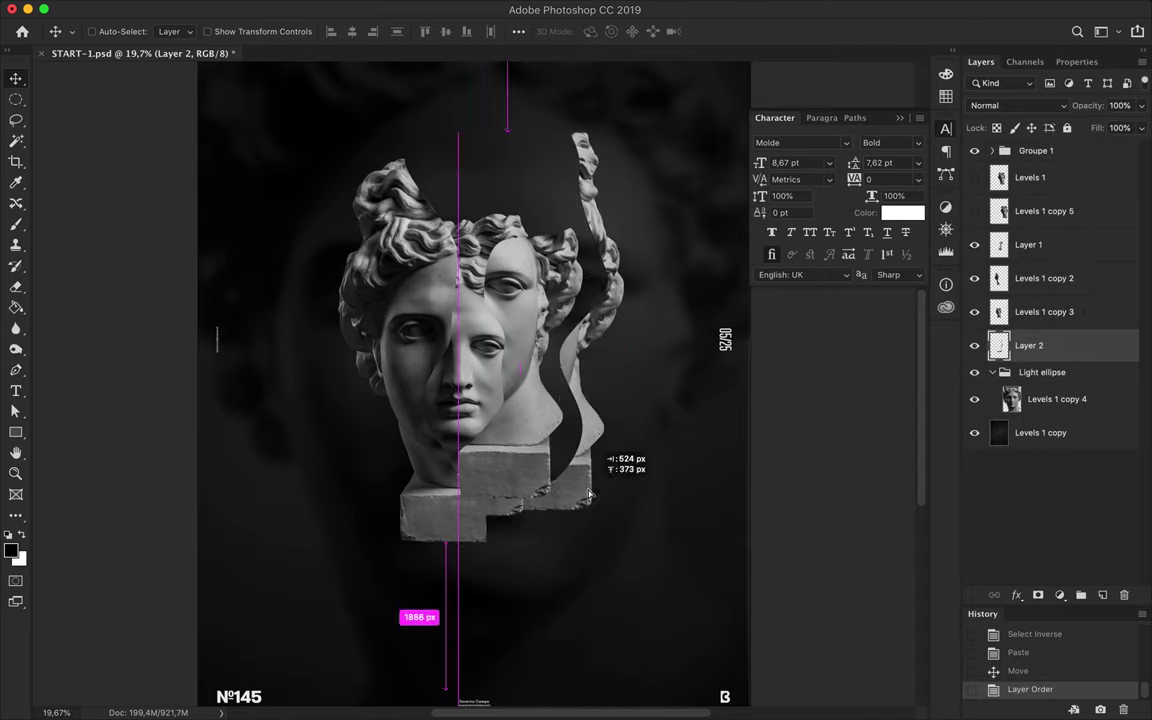
Reposition the pasted piece and move Levels 1 copy 6 under Layer 1.
{"action": "scroll", "coordinate": [620, 450], "scroll_direction": "up", "scroll_amount": 3}
{"action": "left_click_drag", "start_coordinate": [590, 550], "coordinate": [650, 422]}
{"action": "scroll", "coordinate": [521, 560], "scroll_direction": "down", "scroll_amount": 3}
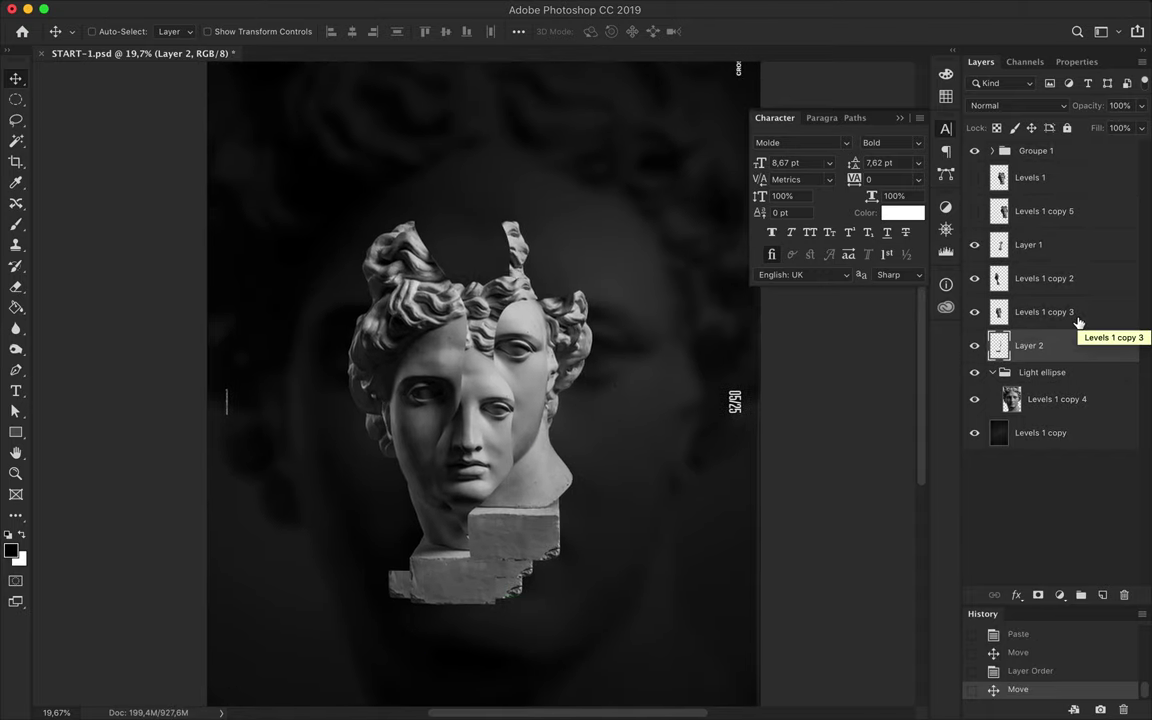
{"action": "scroll", "coordinate": [455, 320], "scroll_direction": "up", "scroll_amount": 3}
{"action": "key", "text": "ctrl+bracketleft"}
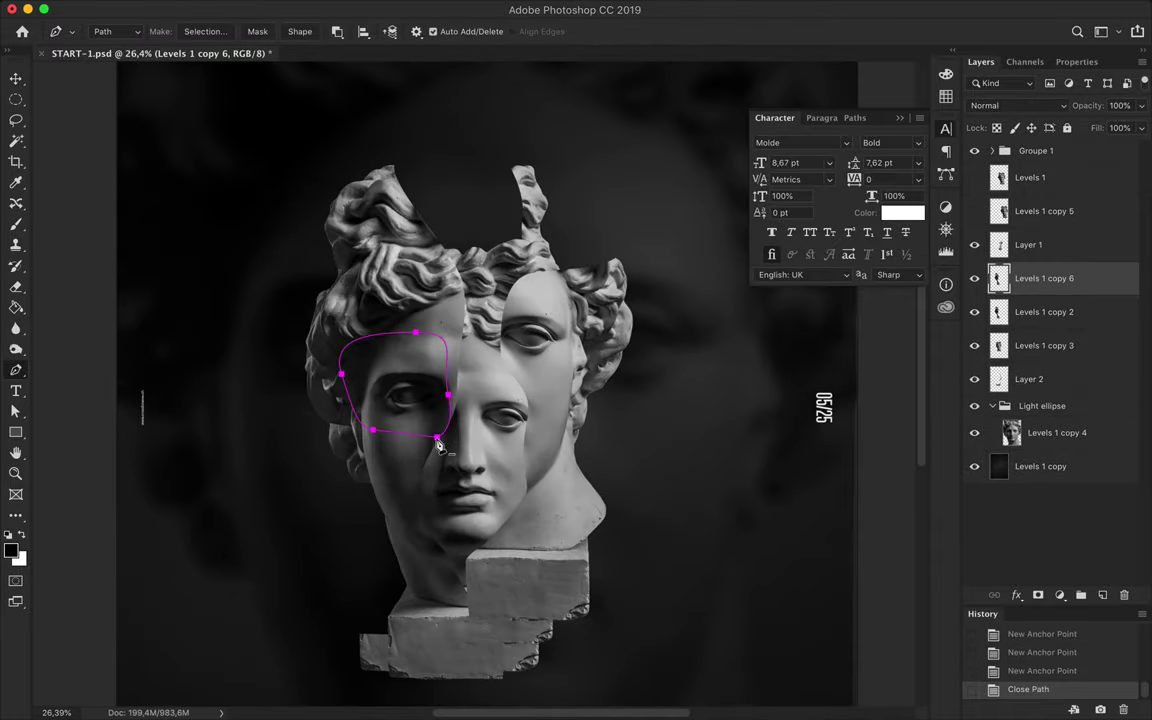
Move the Layer 3 eye piece right and place it below Levels 1 copy 3.
{"action": "key", "text": "alt"}
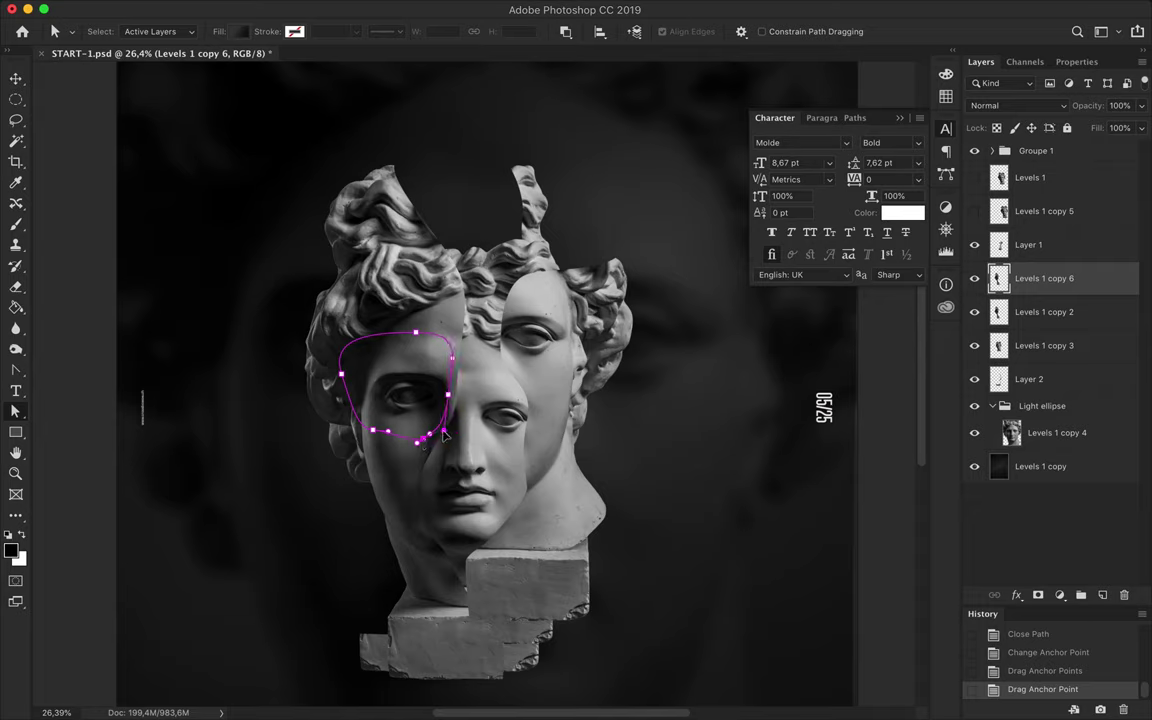
{"action": "left_click", "coordinate": [410, 385]}
{"action": "key", "text": "ctrl+t"}
{"action": "key", "text": "Return"}
{"action": "left_click_drag", "start_coordinate": [419, 380], "coordinate": [612, 420]}
{"action": "left_click_drag", "start_coordinate": [1030, 278], "coordinate": [1038, 363]}
{"action": "left_click_drag", "start_coordinate": [621, 443], "coordinate": [621, 457]}
{"action": "scroll", "coordinate": [540, 403], "scroll_direction": "down", "scroll_amount": 2}
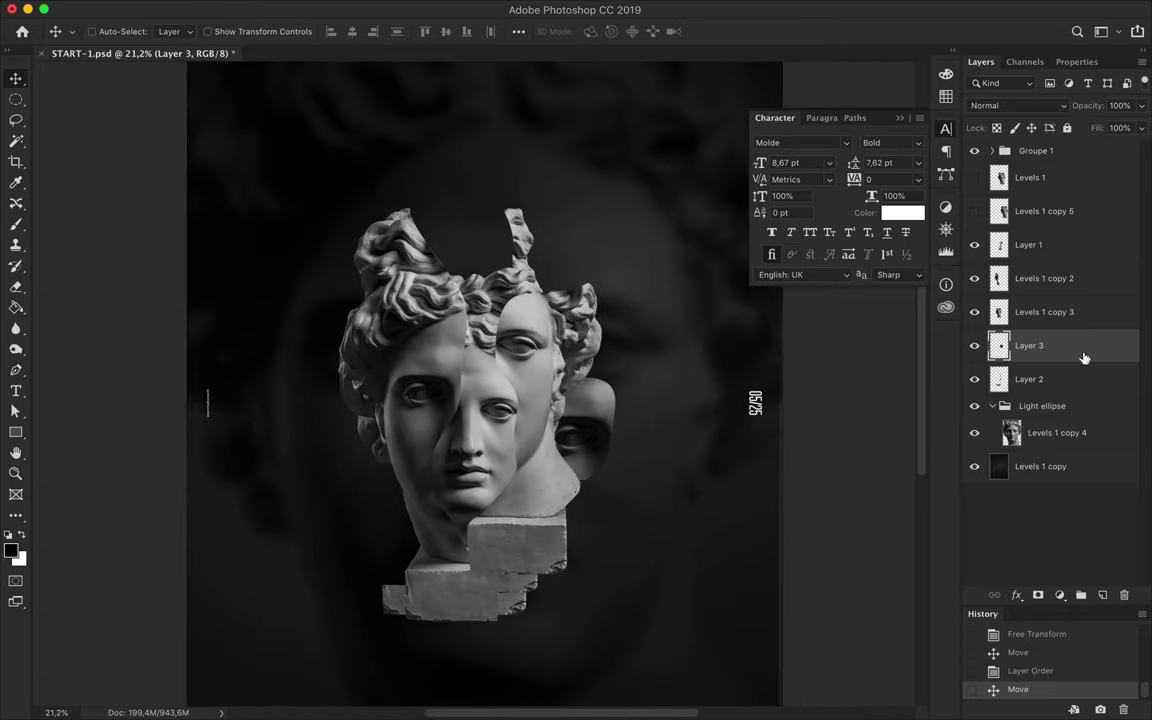
{"action": "left_click_drag", "start_coordinate": [1068, 350], "coordinate": [1068, 350]}
Create a black Gaussian-blurred shadow of the Layer 3 slice and place it beneath Layer 3.
{"action": "left_click", "coordinate": [1102, 595]}
{"action": "left_click", "coordinate": [999, 379], "text": "ctrl"}
{"action": "key", "text": "g"}
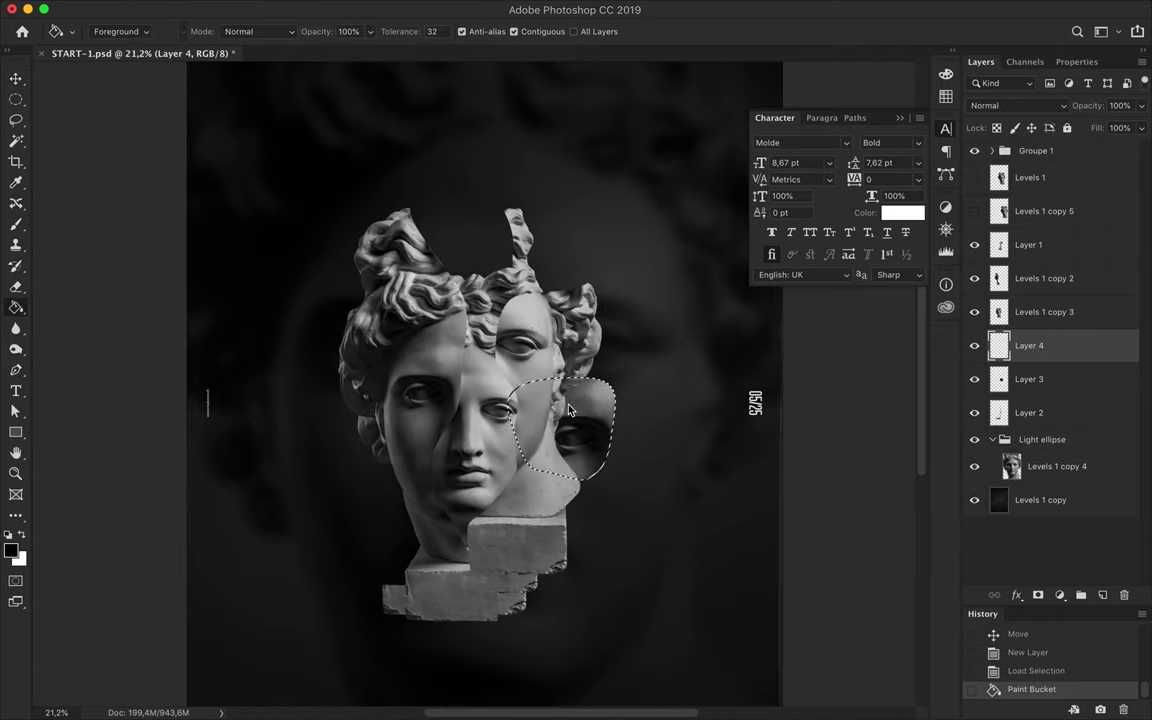
{"action": "left_click", "coordinate": [585, 425]}
{"action": "key", "text": "v"}
{"action": "key", "text": "ctrl+d"}
{"action": "left_click", "coordinate": [391, 8]}
{"action": "left_click", "coordinate": [450, 26]}
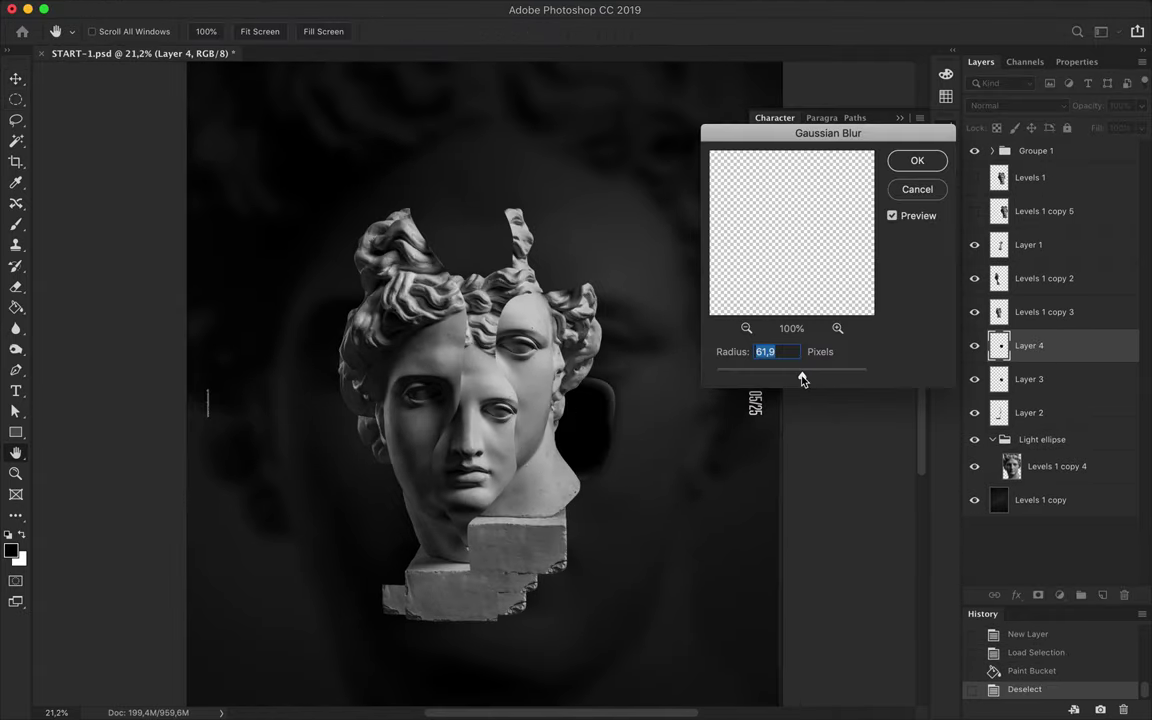
{"action": "key", "text": "Return"}
{"action": "left_click_drag", "start_coordinate": [1057, 347], "coordinate": [1055, 400]}
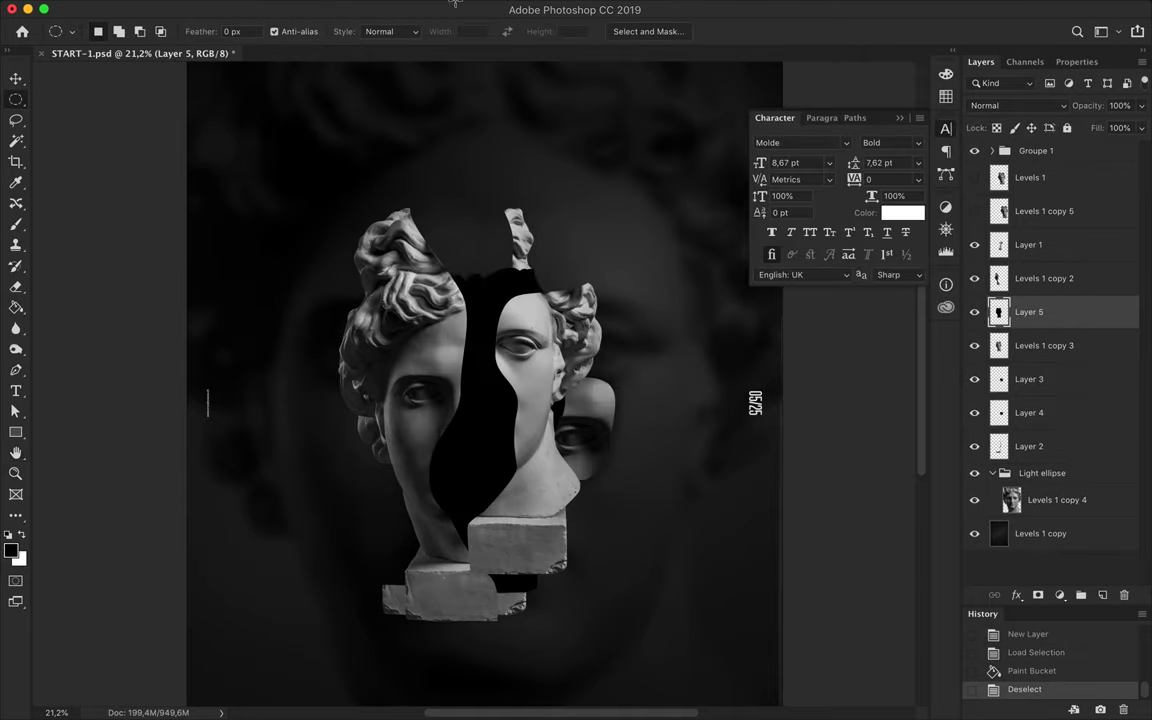
Blur the next shadow and place Layers 5, 6 and 7 beneath their matching slices.
{"action": "left_click", "coordinate": [391, 8]}
{"action": "left_click", "coordinate": [400, 56]}
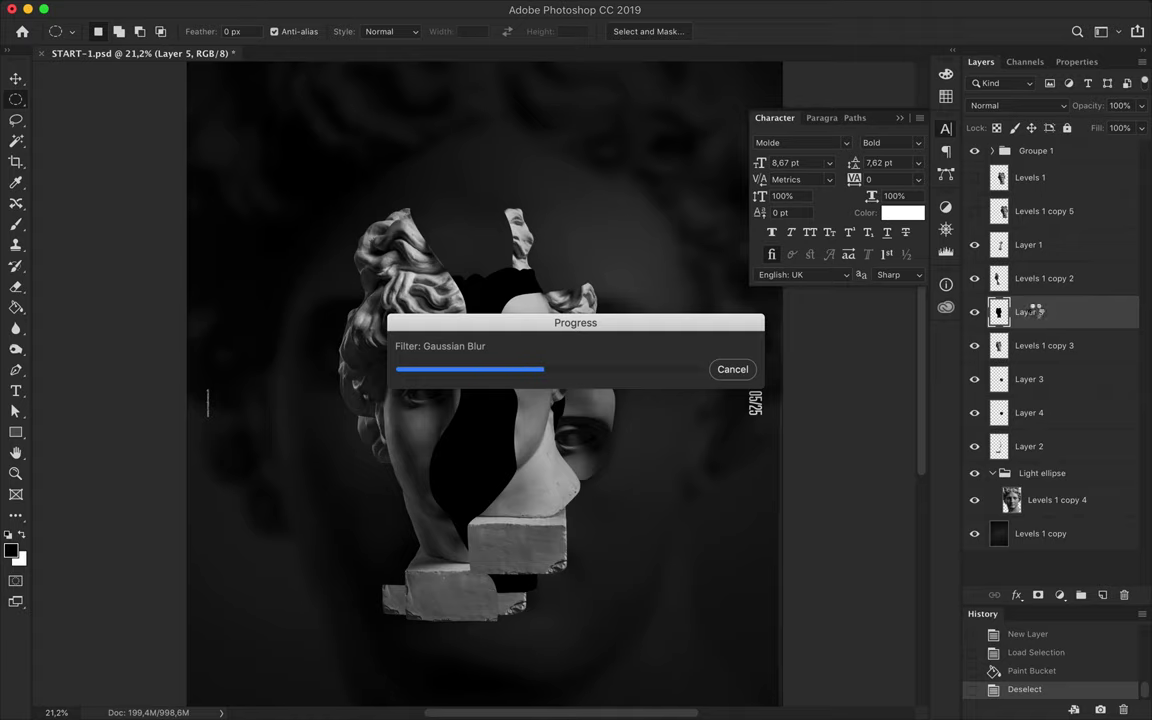
{"action": "left_click_drag", "start_coordinate": [1035, 312], "coordinate": [1038, 357]}
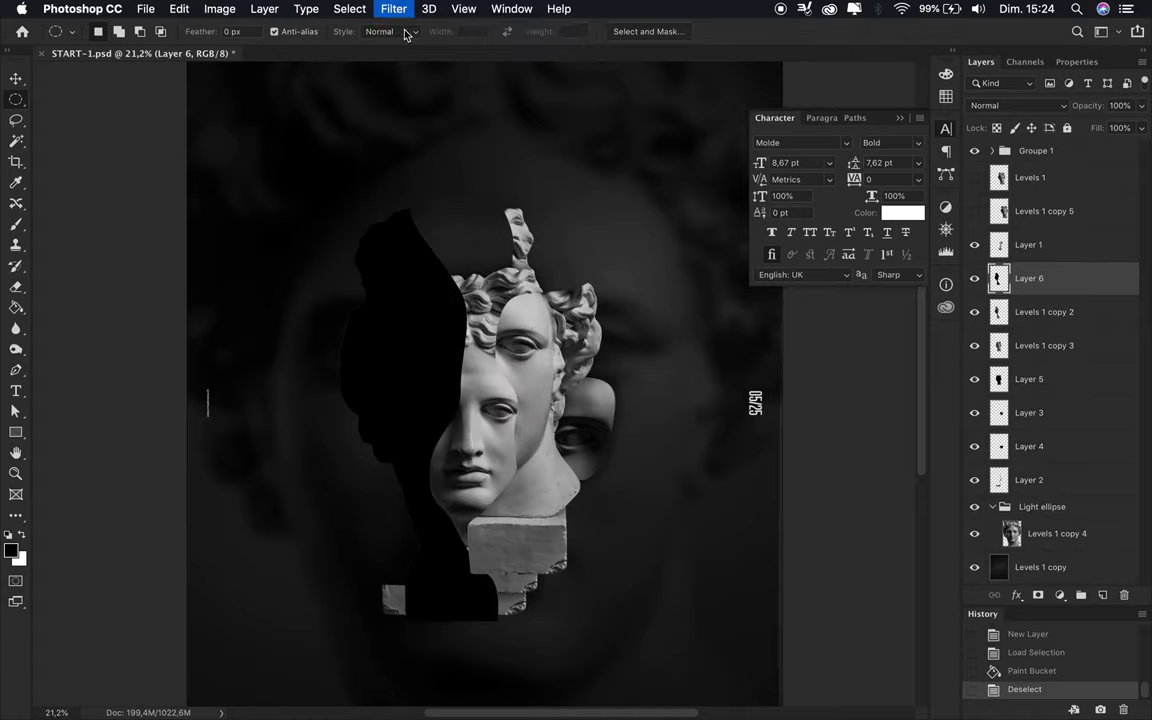
{"action": "left_click_drag", "start_coordinate": [1059, 277], "coordinate": [1040, 296]}
{"action": "left_click_drag", "start_coordinate": [1030, 244], "coordinate": [1035, 250]}
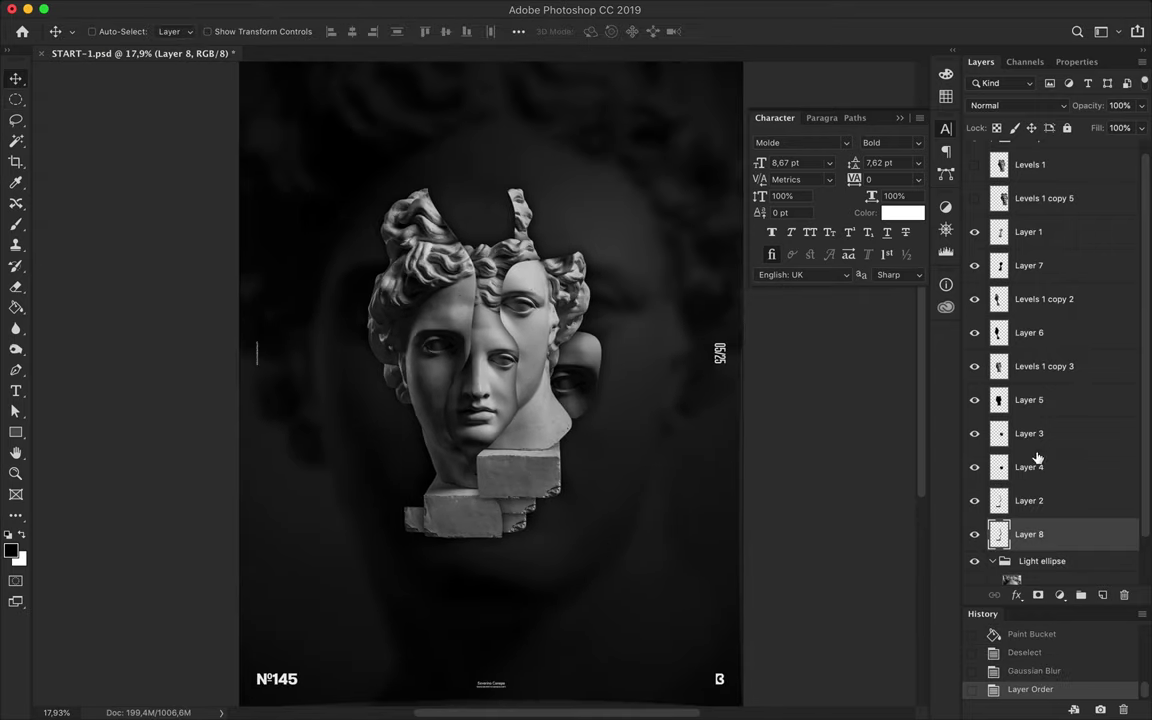
Enlarge all slice and shadow layers together to about 109%.
{"action": "left_click", "coordinate": [1029, 231], "text": "shift"}
{"action": "key", "text": "ctrl+t"}
{"action": "mouse_move", "coordinate": [505, 490]}
{"action": "left_mouse_down"}
{"action": "mouse_move", "coordinate": [505, 457]}
{"action": "mouse_move", "coordinate": [513, 467]}
{"action": "left_mouse_up"}
{"action": "key", "text": "Return"}
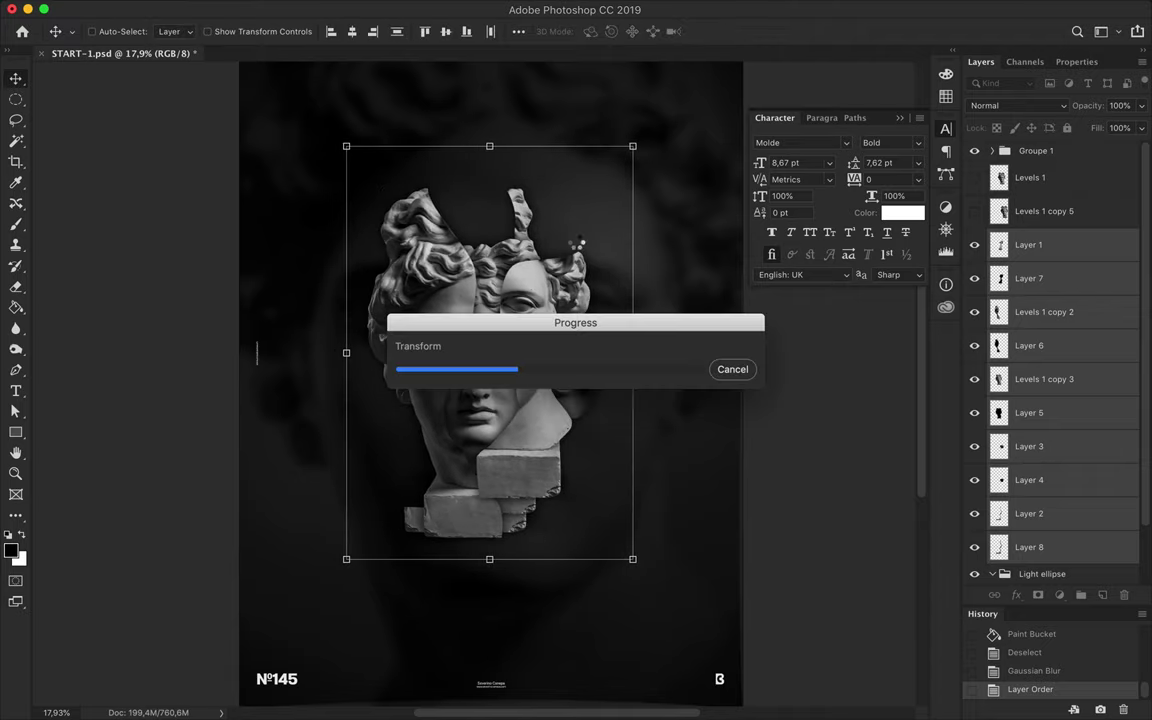
{"action": "scroll", "coordinate": [537, 364], "scroll_direction": "up", "scroll_amount": 1}
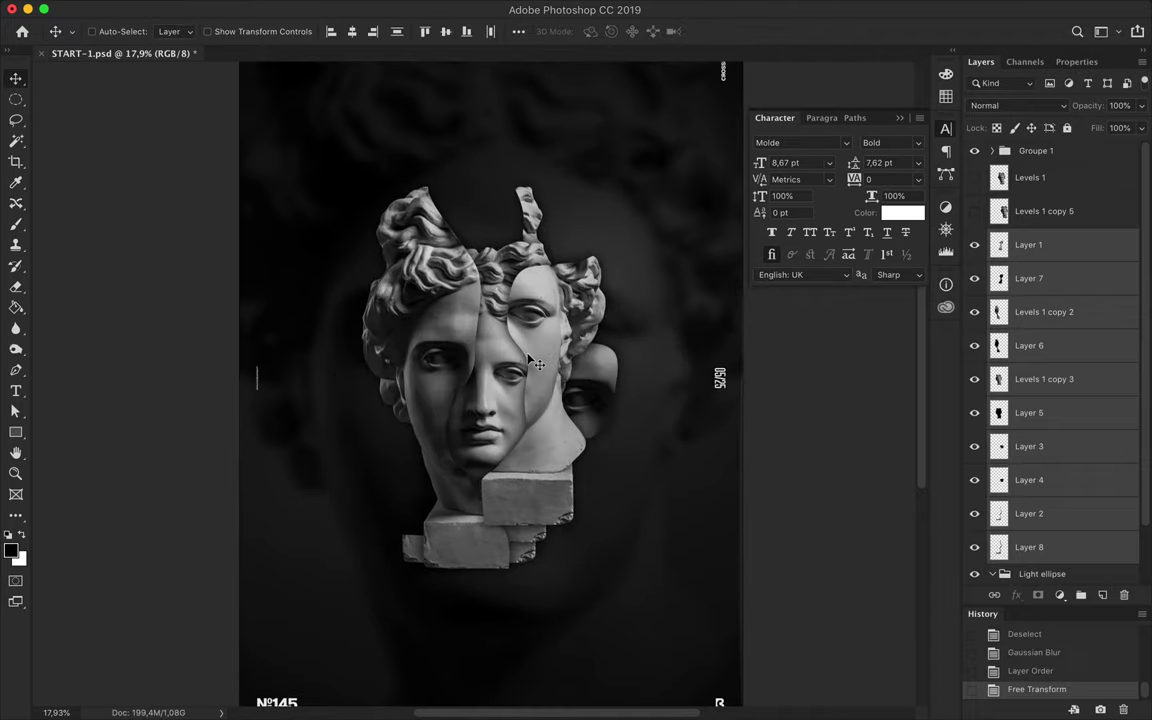
{"action": "scroll", "coordinate": [537, 364], "scroll_direction": "up", "scroll_amount": 2}
Change the blend mode, group the layers as Apollo's Statue, and add a new empty layer.
{"action": "left_click", "coordinate": [1018, 105]}
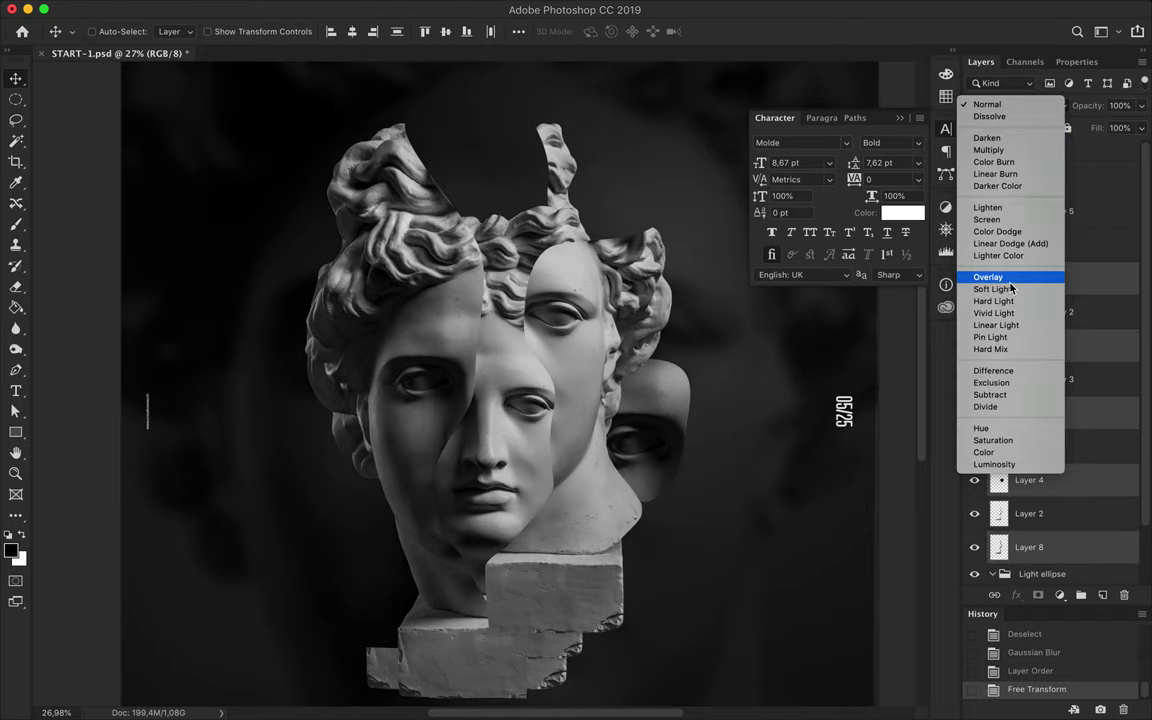
{"action": "left_click", "coordinate": [1011, 287]}
{"action": "left_click", "coordinate": [1025, 185], "text": "shift"}
{"action": "key", "text": "ctrl+g"}
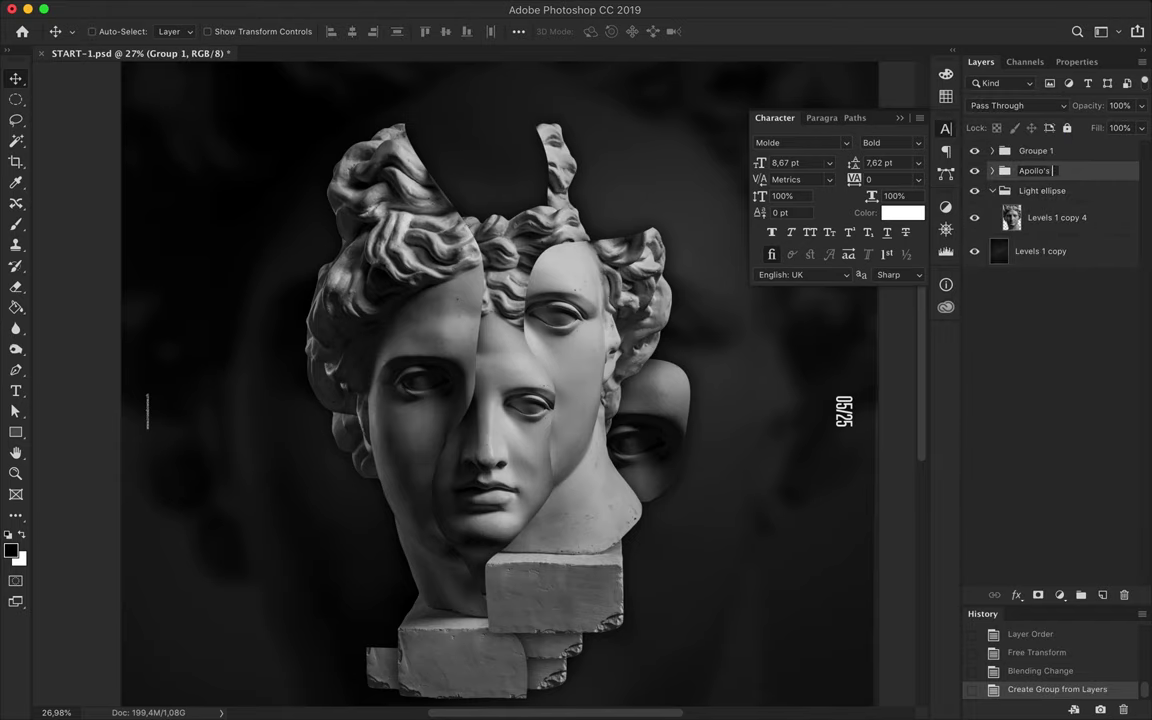
{"action": "scroll", "coordinate": [699, 342], "scroll_direction": "down", "scroll_amount": 2}
{"action": "scroll", "coordinate": [520, 390], "scroll_direction": "down", "scroll_amount": 1}
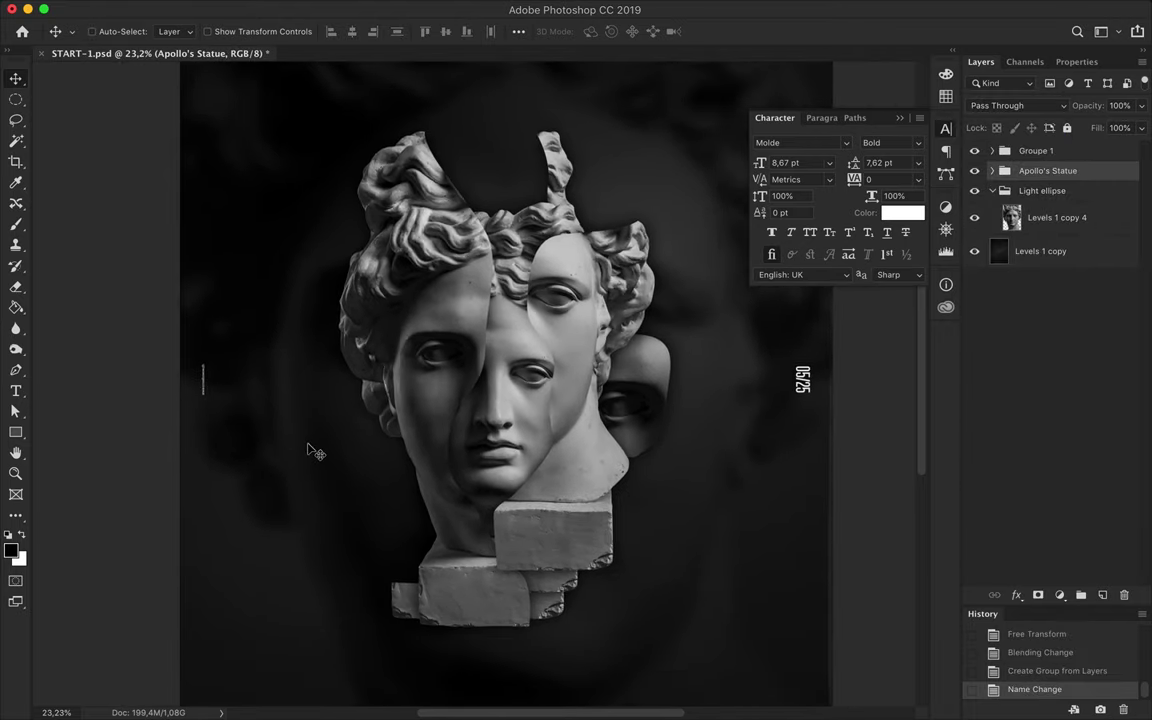
{"action": "scroll", "coordinate": [290, 447], "scroll_direction": "down", "scroll_amount": 2}
{"action": "key", "text": "ctrl+shift+alt+n"}
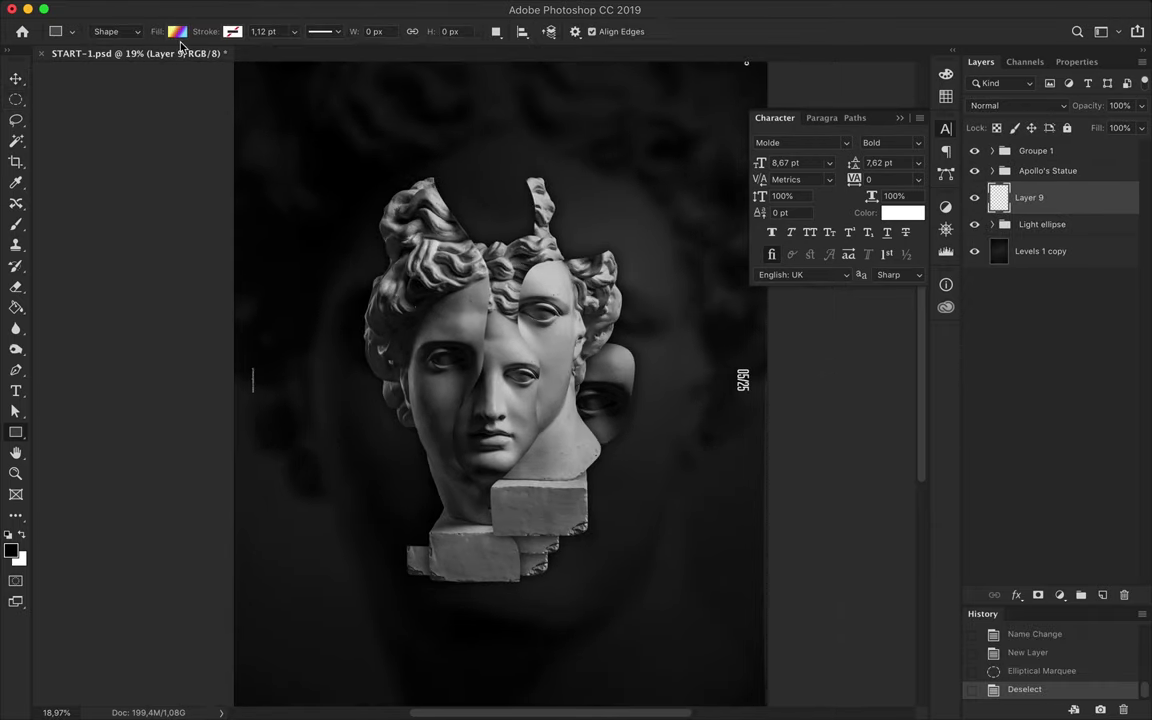
Draw two no-fill square outlines, one by the left curls and one near the top curls.
{"action": "left_click", "coordinate": [177, 31]}
{"action": "left_click", "coordinate": [108, 63]}
{"action": "left_click_drag", "start_coordinate": [368, 270], "coordinate": [404, 303]}
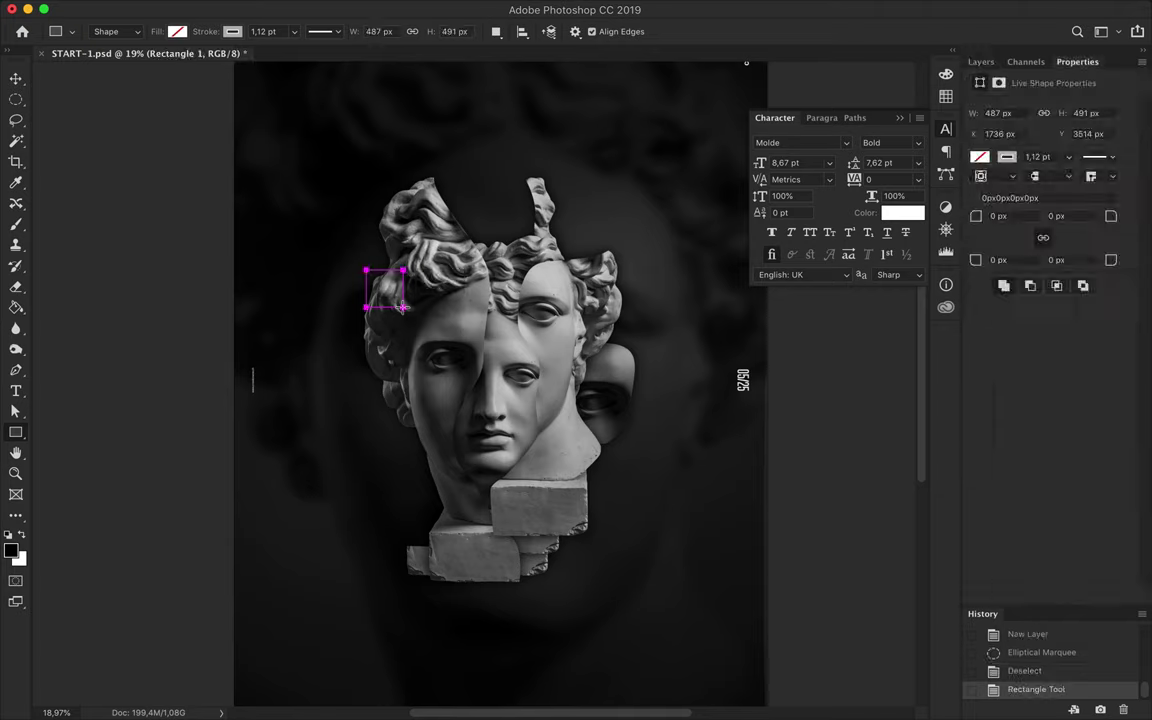
{"action": "key", "text": "v"}
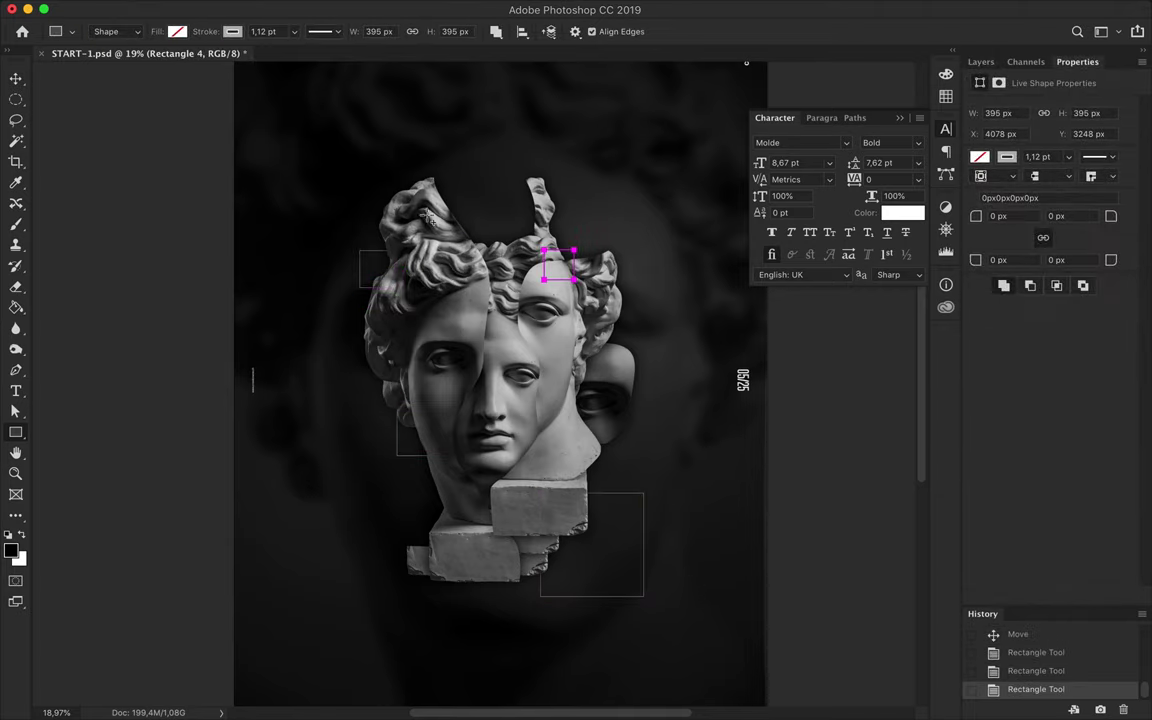
{"action": "left_click_drag", "start_coordinate": [418, 188], "coordinate": [497, 267]}
{"action": "key", "text": "v"}
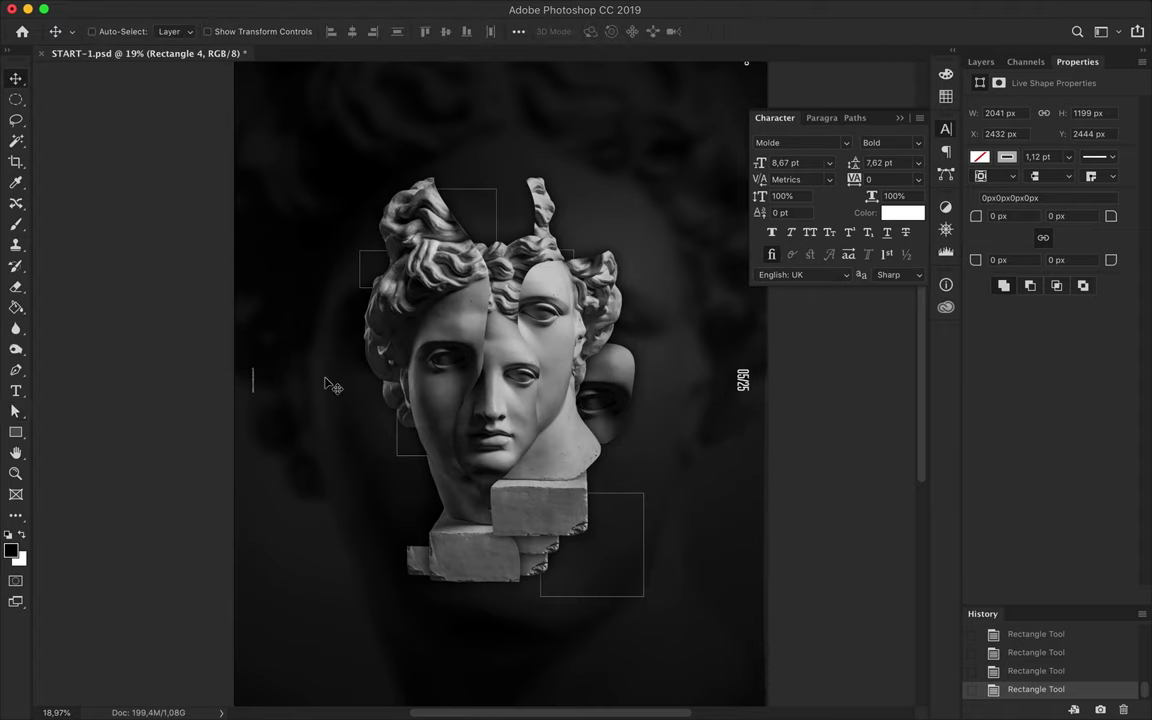
Draw an angled pen line running from beside the neck to below the chin.
{"action": "scroll", "coordinate": [424, 534], "scroll_direction": "up", "scroll_amount": 5}
{"action": "left_click", "coordinate": [414, 538]}
{"action": "left_click", "coordinate": [445, 487]}
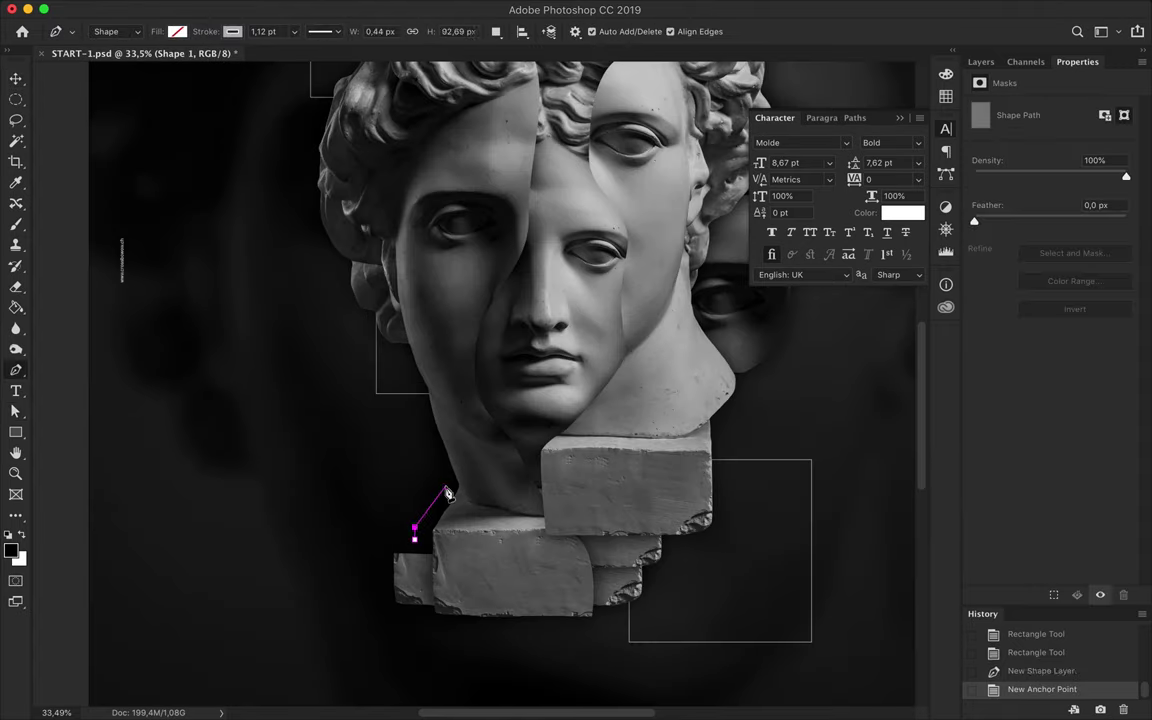
{"action": "left_click_drag", "start_coordinate": [408, 414], "coordinate": [408, 428]}
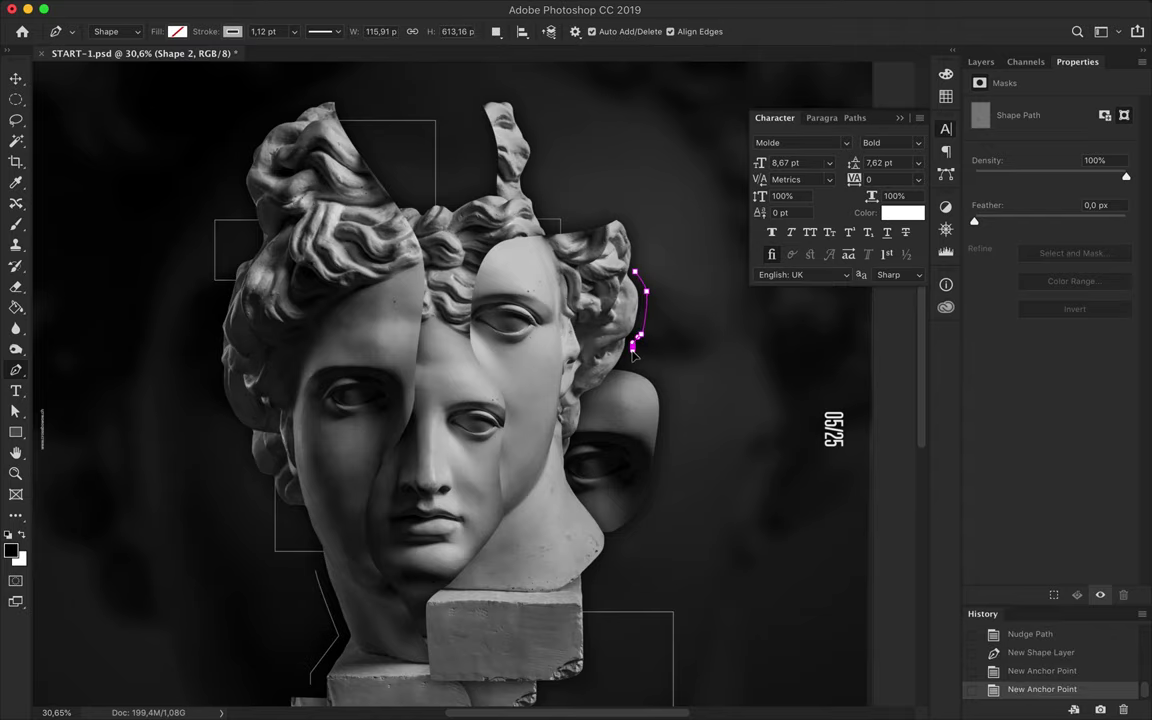
{"action": "key", "text": "a"}
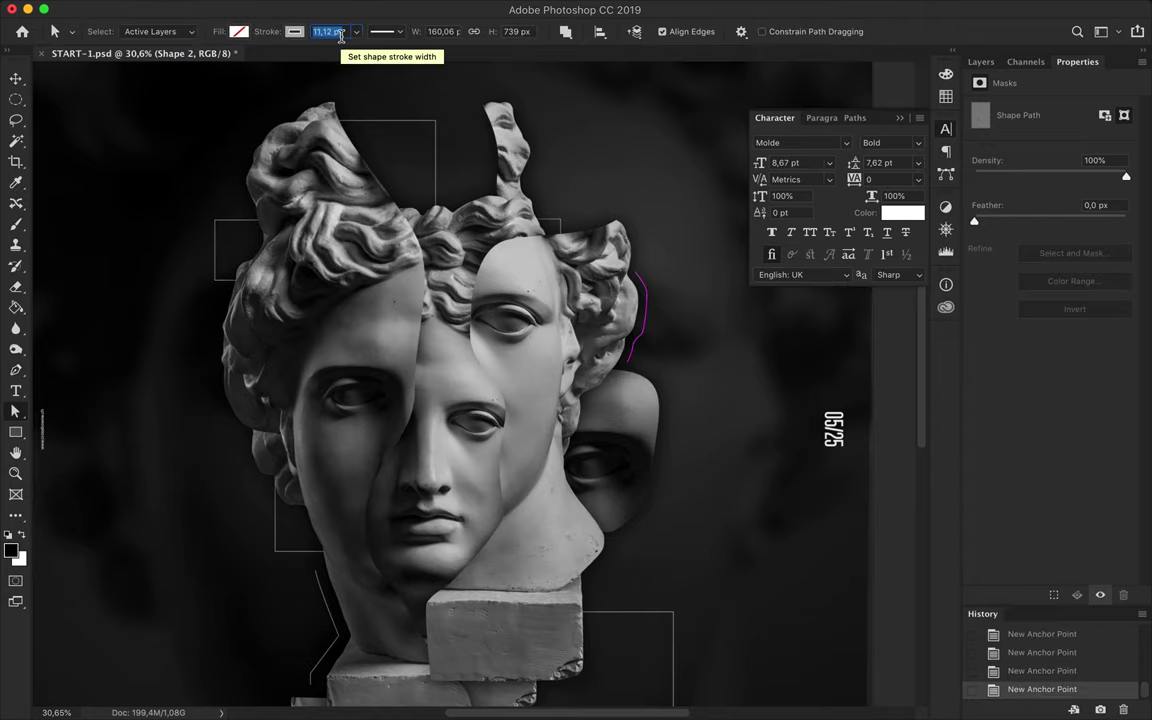
{"action": "scroll", "coordinate": [689, 305], "scroll_direction": "down", "scroll_amount": 1}
{"action": "key", "text": "u"}
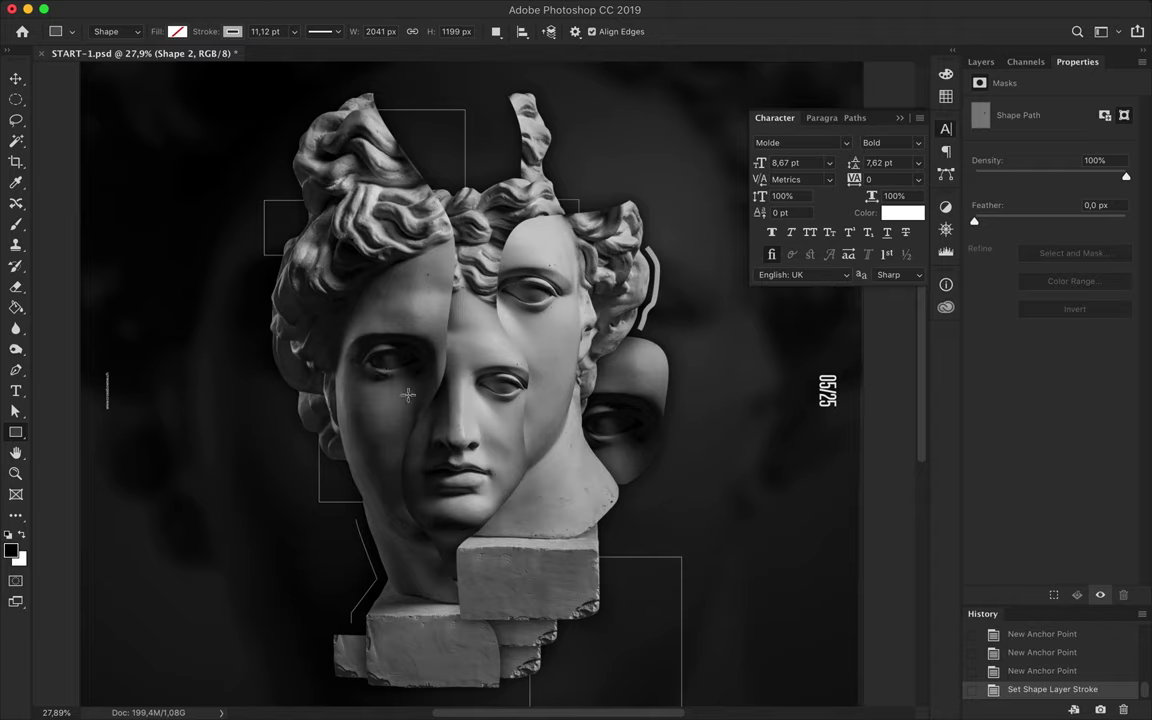
{"action": "left_click", "coordinate": [981, 61]}
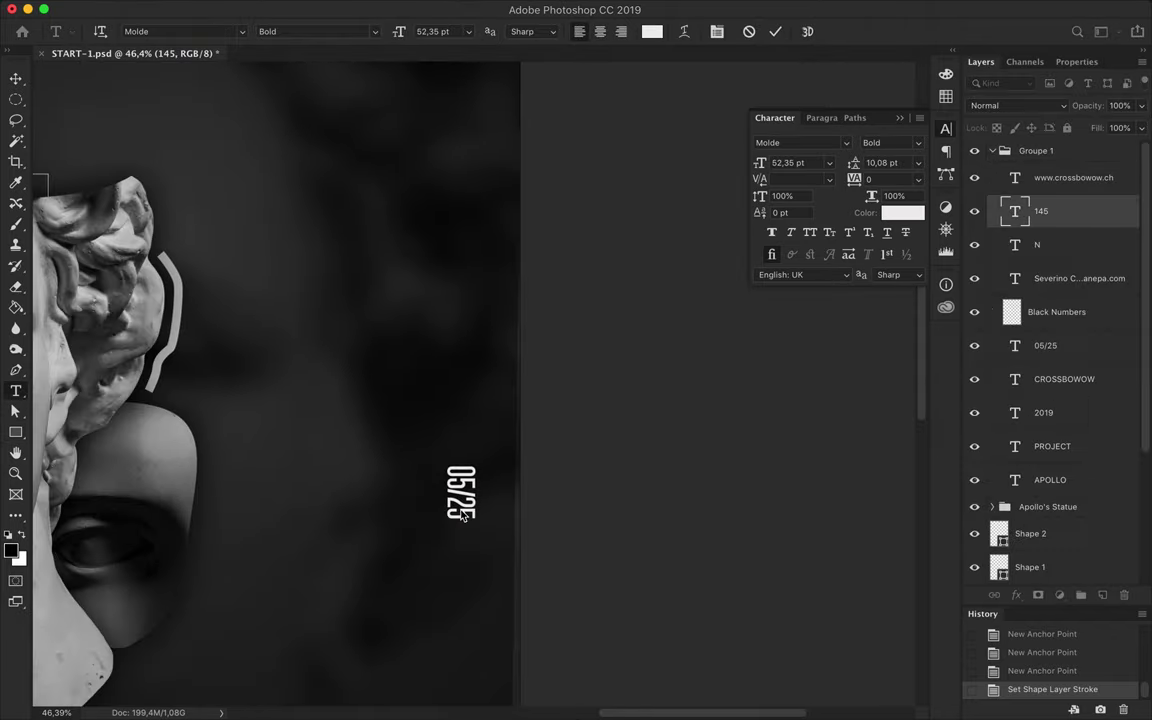
Change the issue number to 146 and add an 11 pt square frame over the left eye below Layer 6.
{"action": "left_click", "coordinate": [456, 510]}
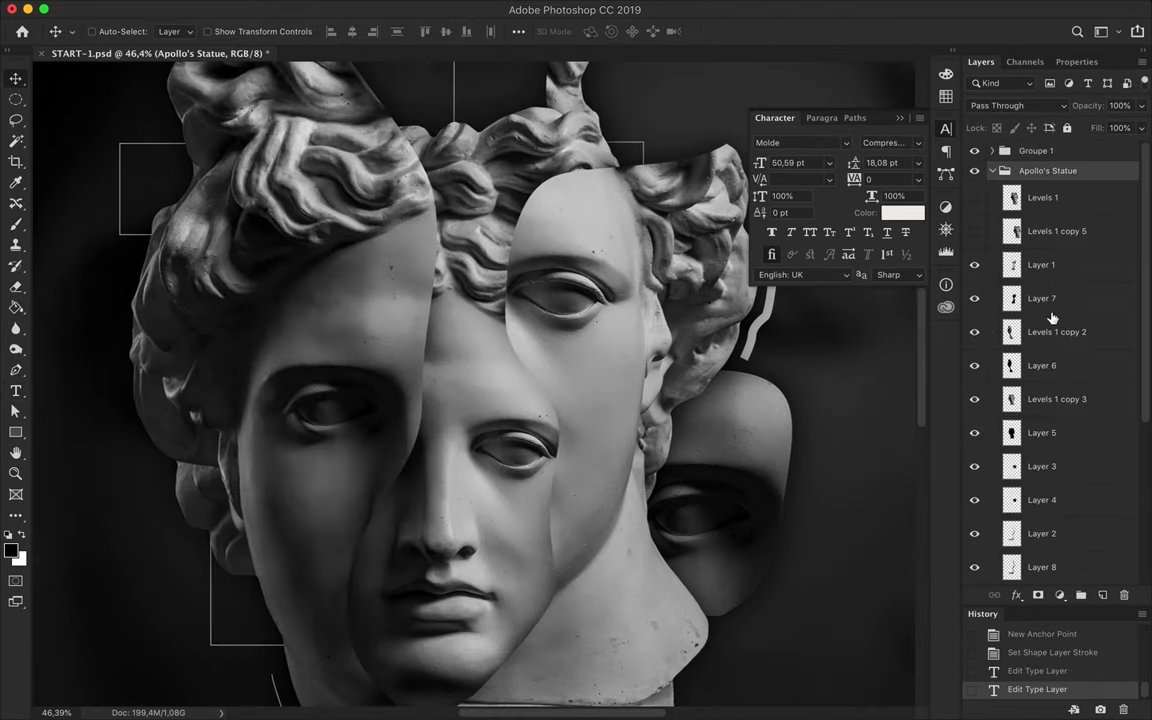
{"action": "left_click", "coordinate": [1052, 320]}
{"action": "left_click_drag", "start_coordinate": [421, 412], "coordinate": [473, 484]}
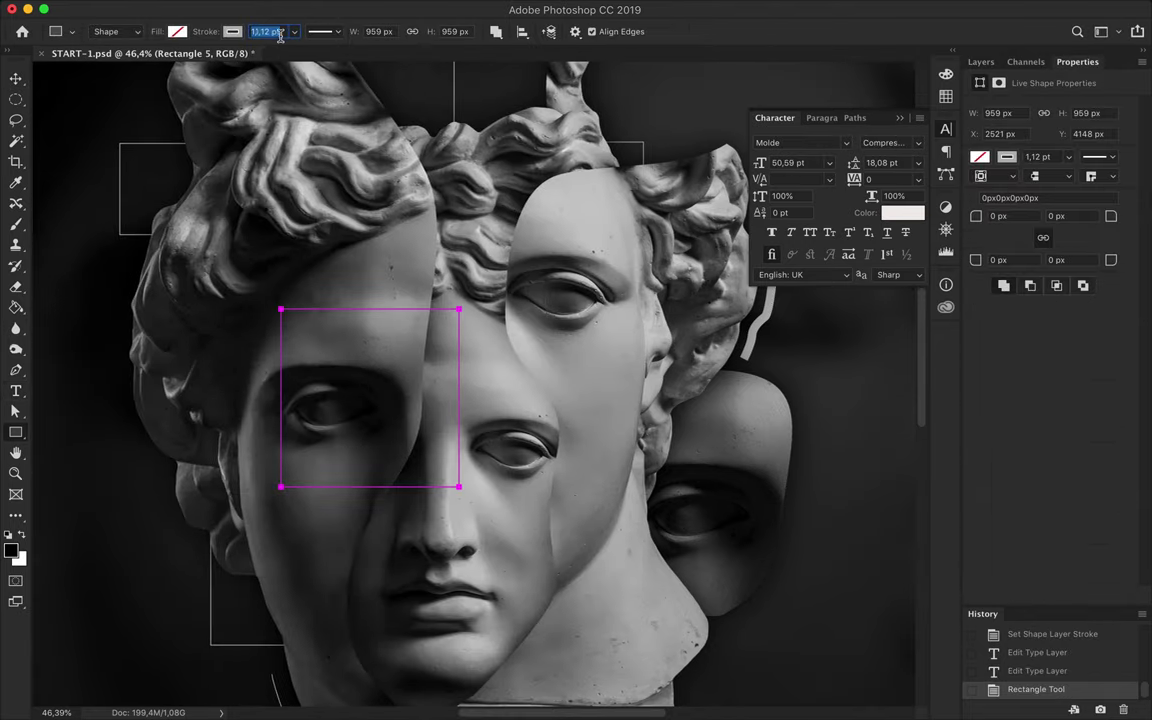
{"action": "key", "text": "Return"}
{"action": "key", "text": "F7"}
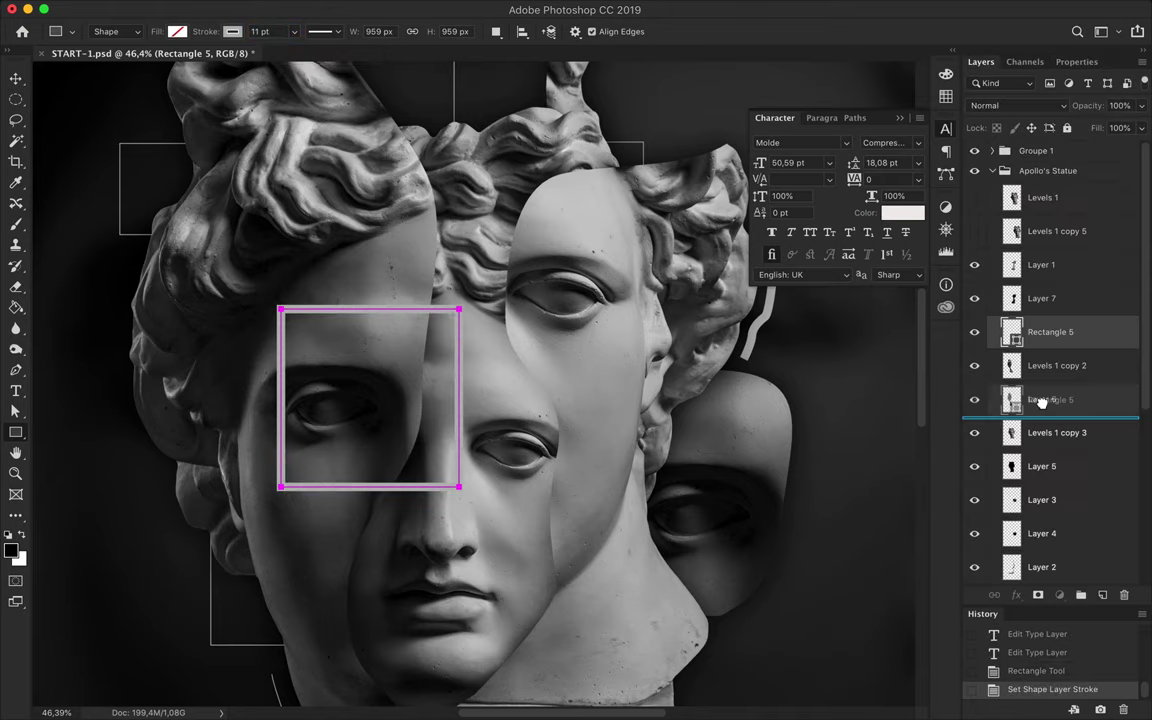
{"action": "left_click_drag", "start_coordinate": [1050, 331], "coordinate": [1050, 415]}
{"action": "key", "text": "v"}
{"action": "left_click_drag", "start_coordinate": [441, 401], "coordinate": [395, 360]}
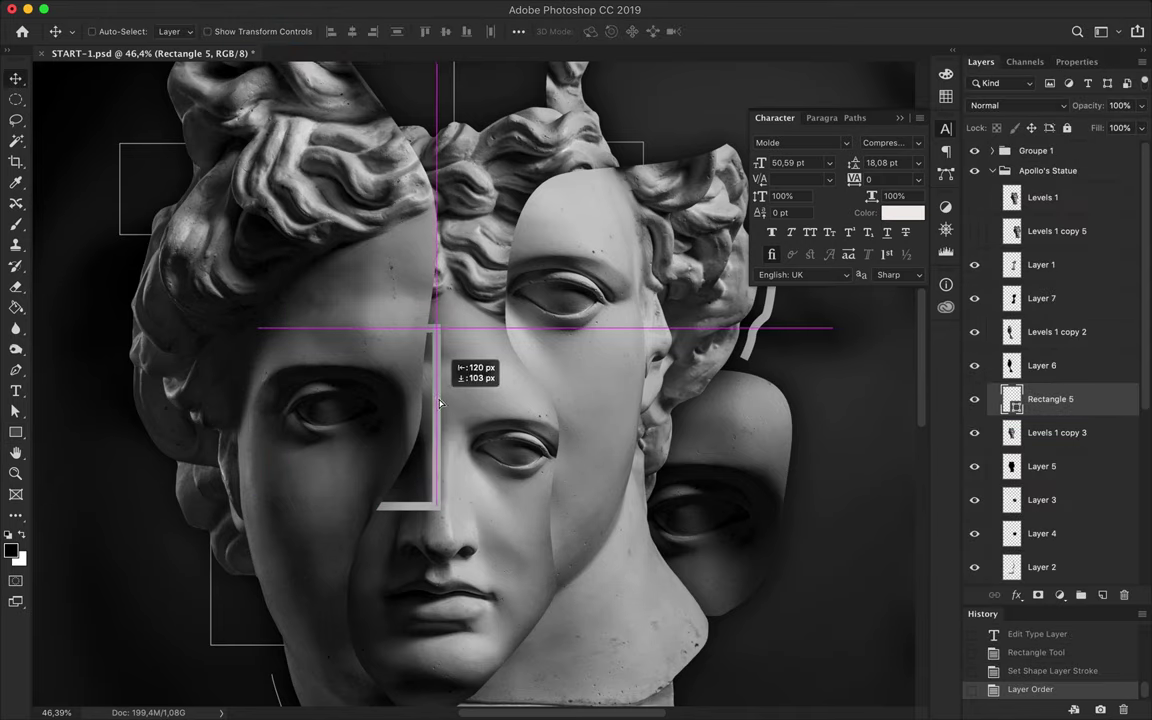
Draw a 19 pt square frame over the face and enlarge it to about 108%.
{"action": "scroll", "coordinate": [475, 436], "scroll_direction": "down", "scroll_amount": 3}
{"action": "left_click", "coordinate": [1040, 264]}
{"action": "left_click", "coordinate": [1062, 331]}
{"action": "key", "text": "u"}
{"action": "left_click_drag", "start_coordinate": [540, 195], "coordinate": [388, 262]}
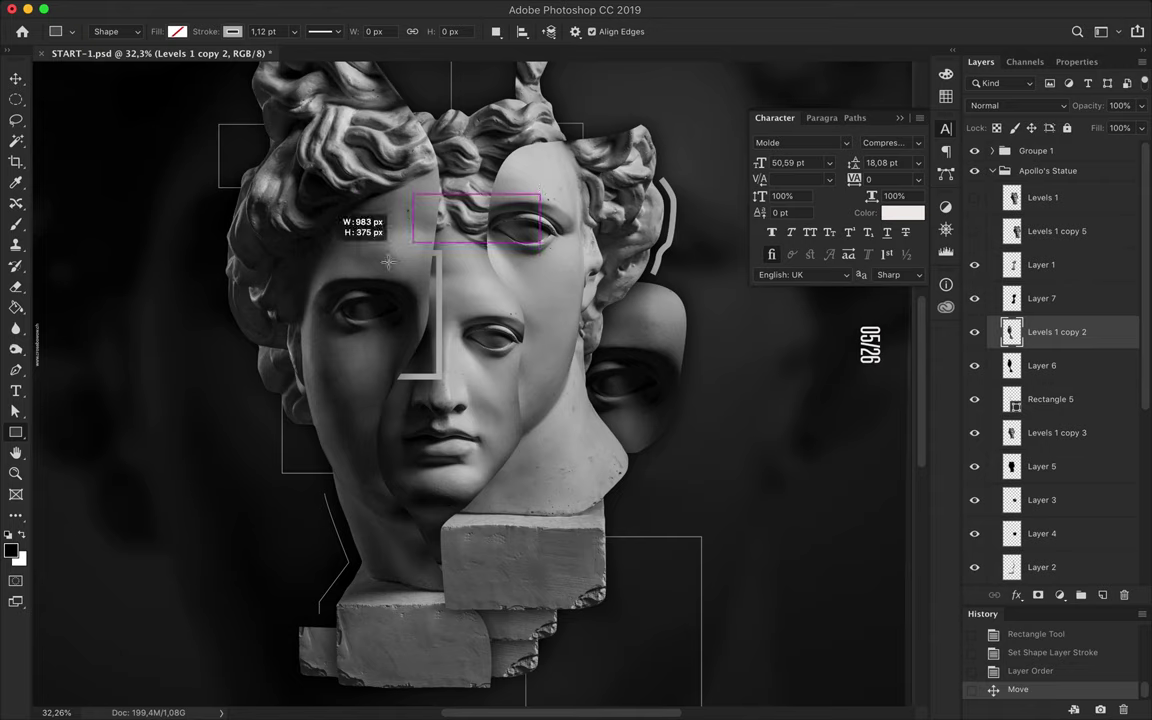
{"action": "left_click_drag", "start_coordinate": [294, 404], "coordinate": [300, 404]}
{"action": "key", "text": "v"}
{"action": "key", "text": "a"}
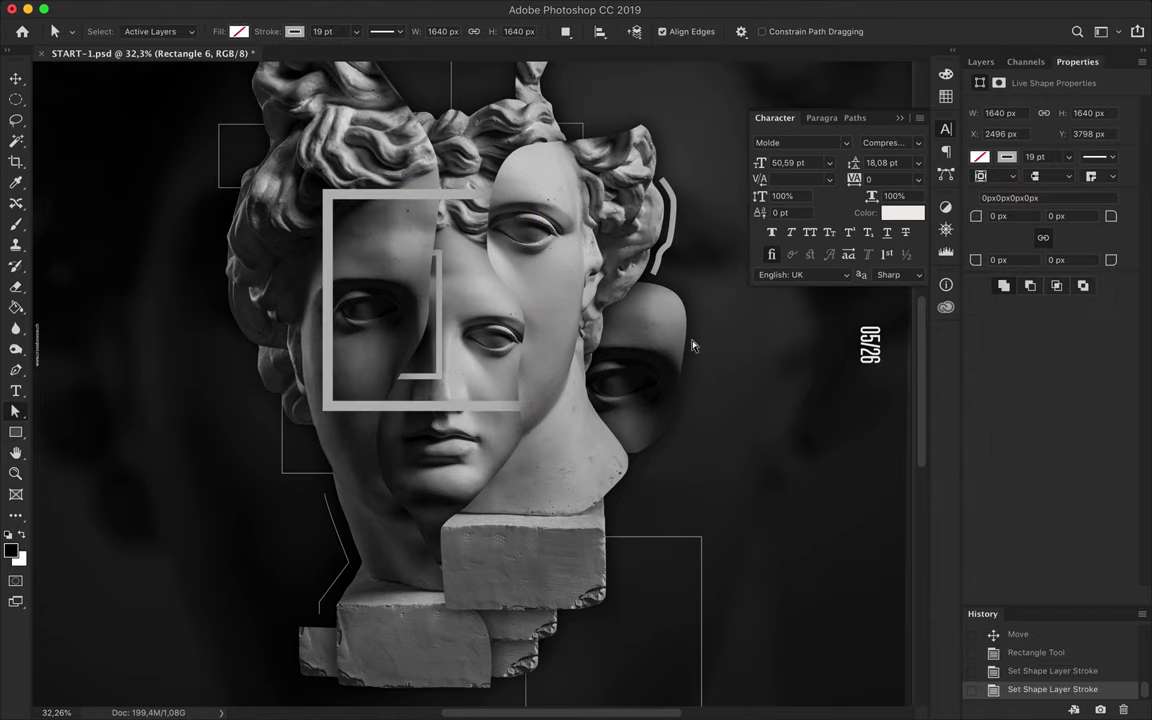
{"action": "scroll", "coordinate": [692, 345], "scroll_direction": "down", "scroll_amount": 1}
{"action": "key", "text": "ctrl+t"}
{"action": "left_click_drag", "start_coordinate": [337, 406], "coordinate": [319, 424]}
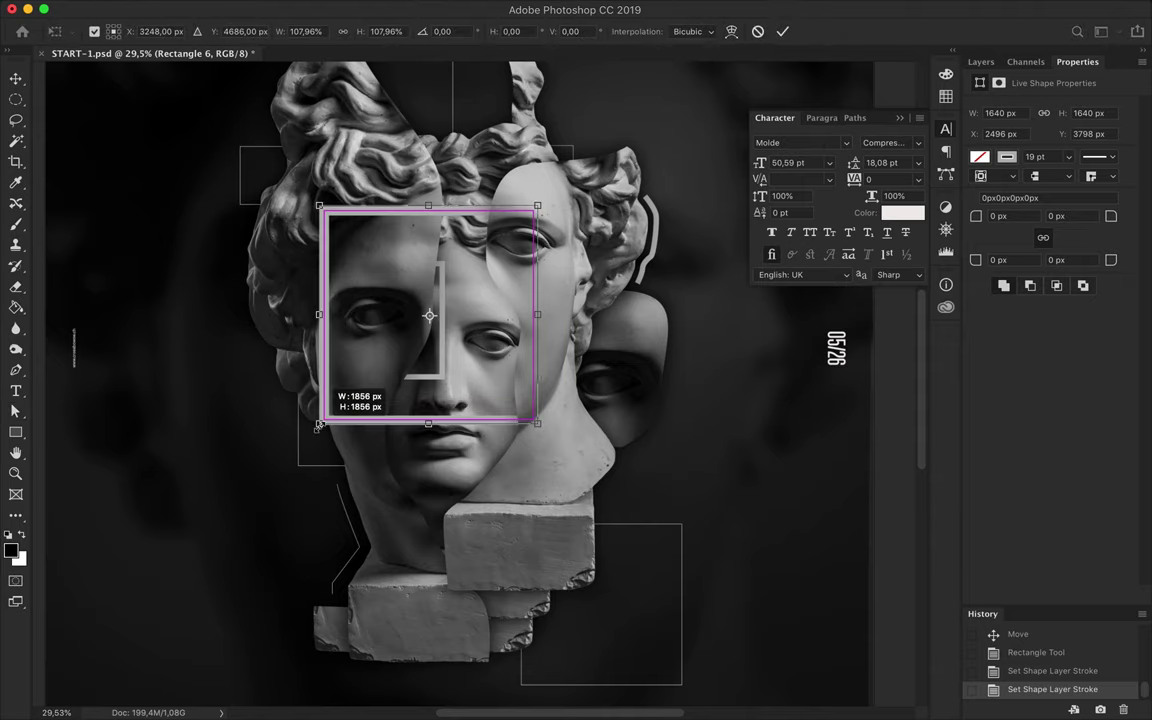
{"action": "key", "text": "Return"}
Draw a large square outline over the left side above Layer 1.
{"action": "scroll", "coordinate": [476, 500], "scroll_direction": "down", "scroll_amount": 2}
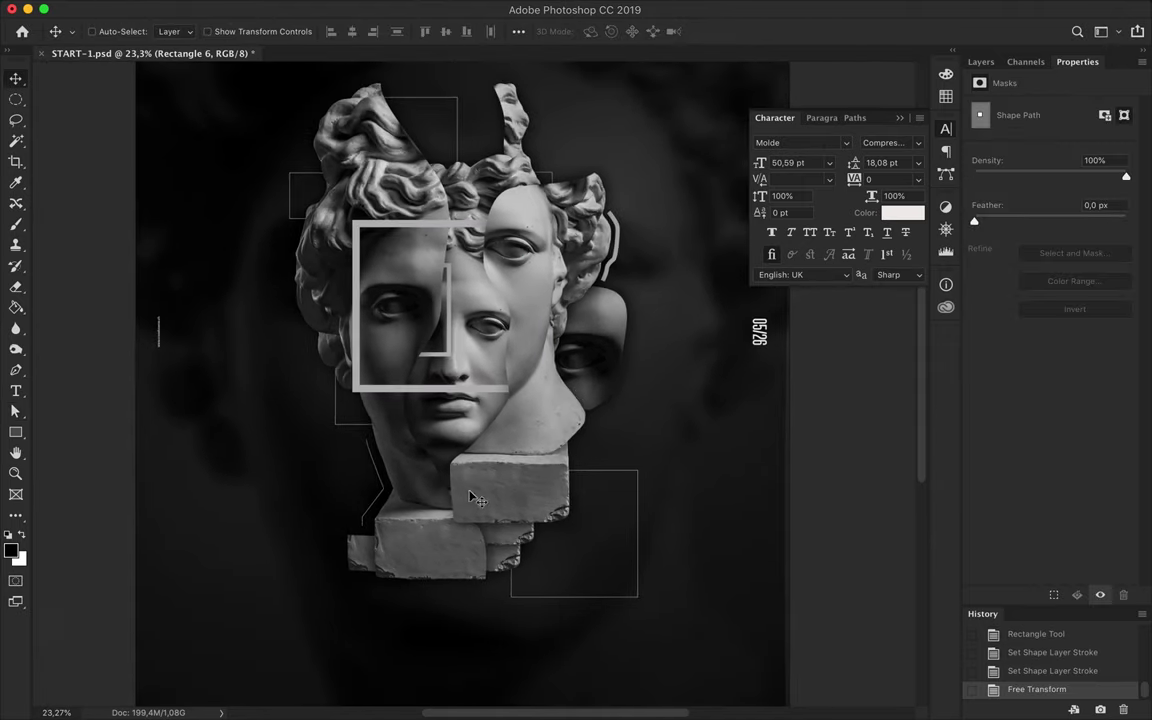
{"action": "left_click", "coordinate": [500, 473]}
{"action": "key", "text": "u"}
{"action": "scroll", "coordinate": [263, 550], "scroll_direction": "up", "scroll_amount": 5}
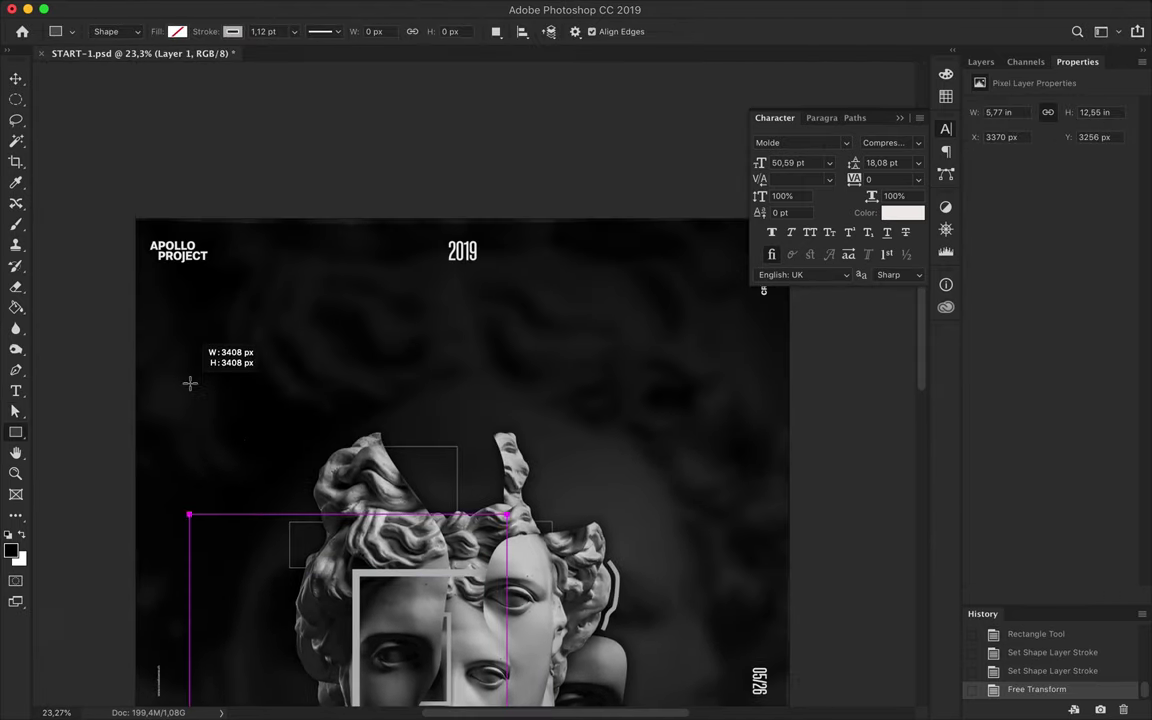
{"action": "left_click_drag", "start_coordinate": [190, 383], "coordinate": [508, 700]}
Move Rectangle 7 into the statue's slice layers and position the thin rectangle.
{"action": "key", "text": "v"}
{"action": "left_click", "coordinate": [981, 61]}
{"action": "left_click_drag", "start_coordinate": [1050, 264], "coordinate": [1050, 420]}
{"action": "left_click_drag", "start_coordinate": [1050, 432], "coordinate": [1039, 362]}
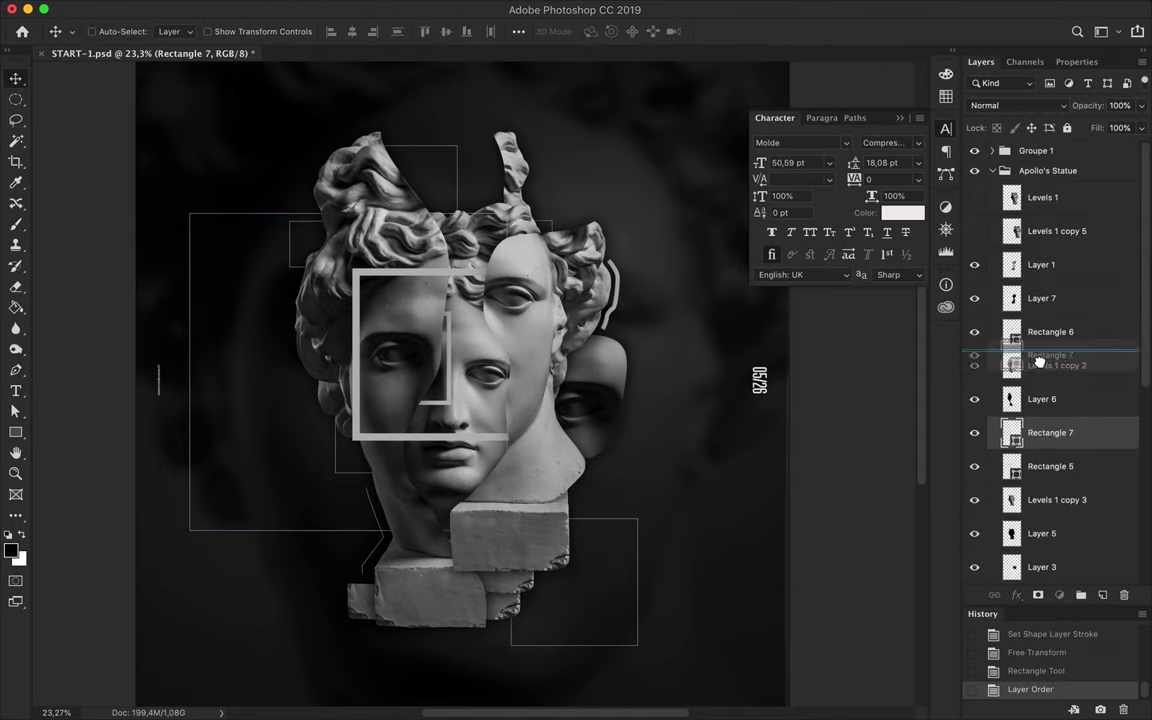
{"action": "left_click_drag", "start_coordinate": [196, 232], "coordinate": [229, 207]}
{"action": "scroll", "coordinate": [575, 272], "scroll_direction": "up", "scroll_amount": 1}
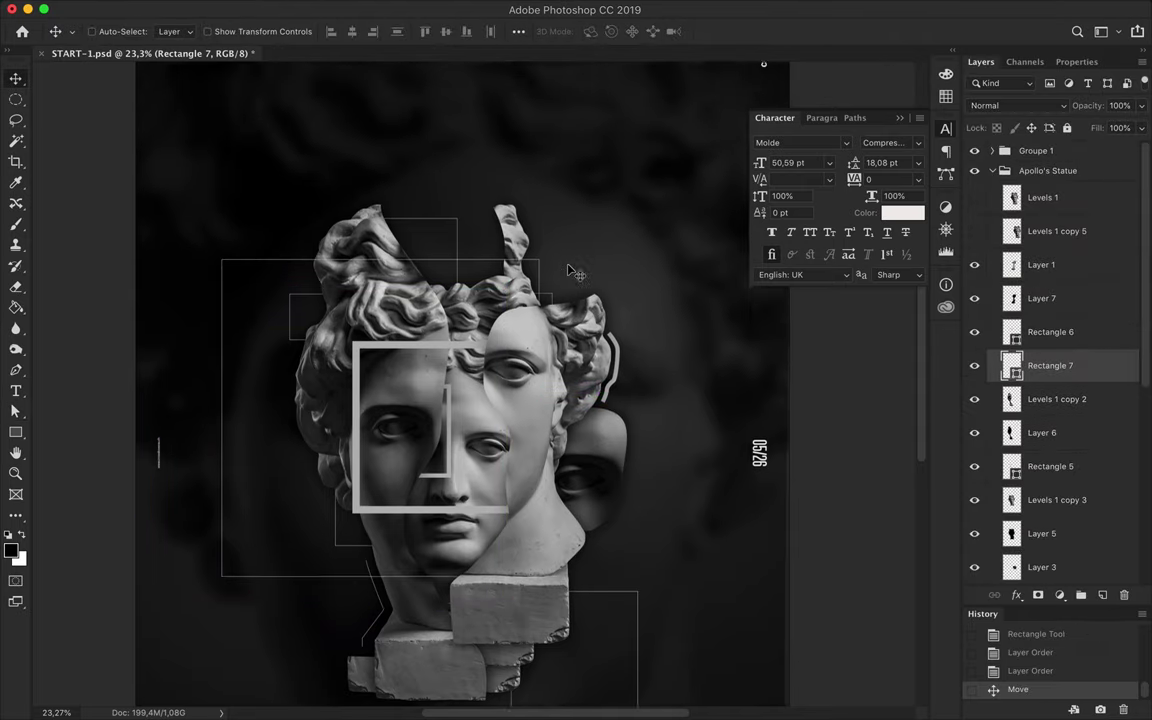
{"action": "scroll", "coordinate": [575, 272], "scroll_direction": "down", "scroll_amount": 1}
Draw square outlines above the head, over the right-side eye, and right of the head.
{"action": "left_click_drag", "start_coordinate": [484, 173], "coordinate": [661, 329]}
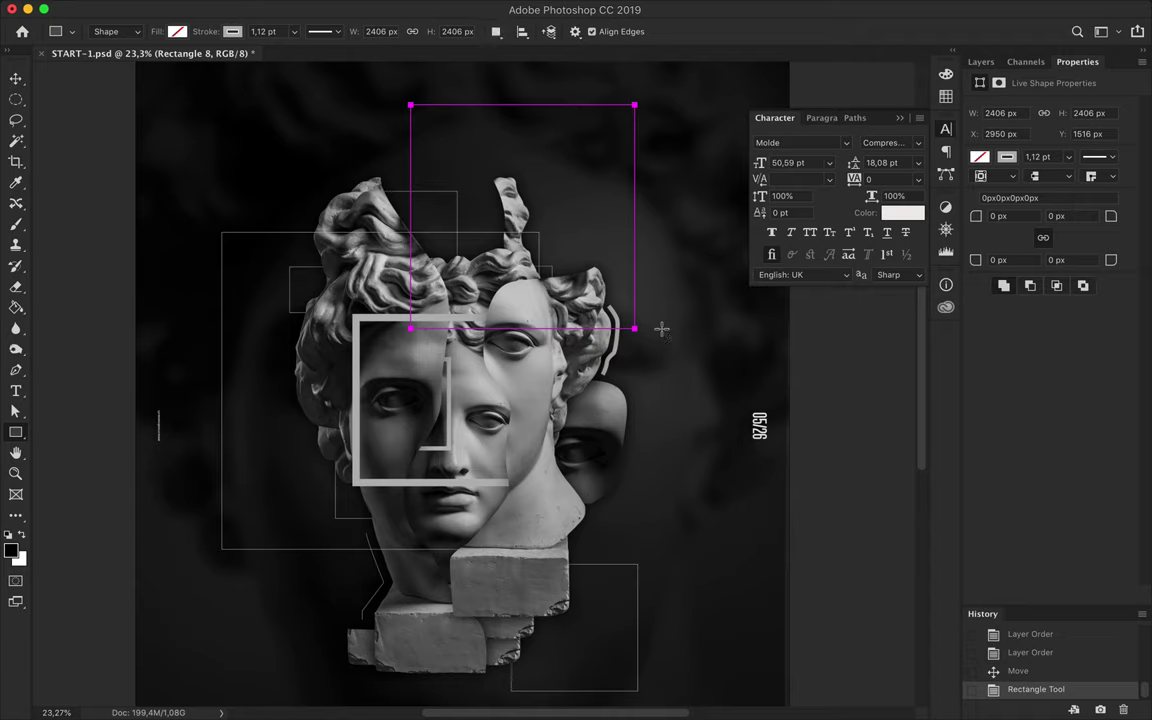
{"action": "scroll", "coordinate": [660, 330], "scroll_direction": "down", "scroll_amount": 3}
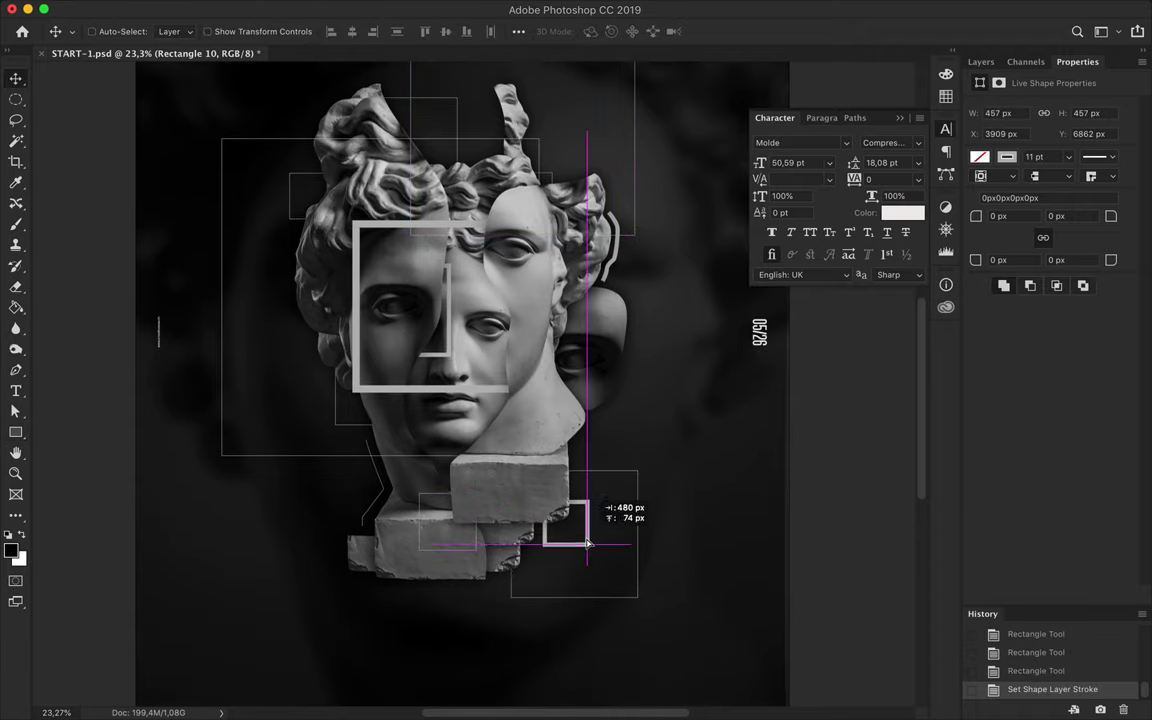
{"action": "scroll", "coordinate": [474, 537], "scroll_direction": "up", "scroll_amount": 2}
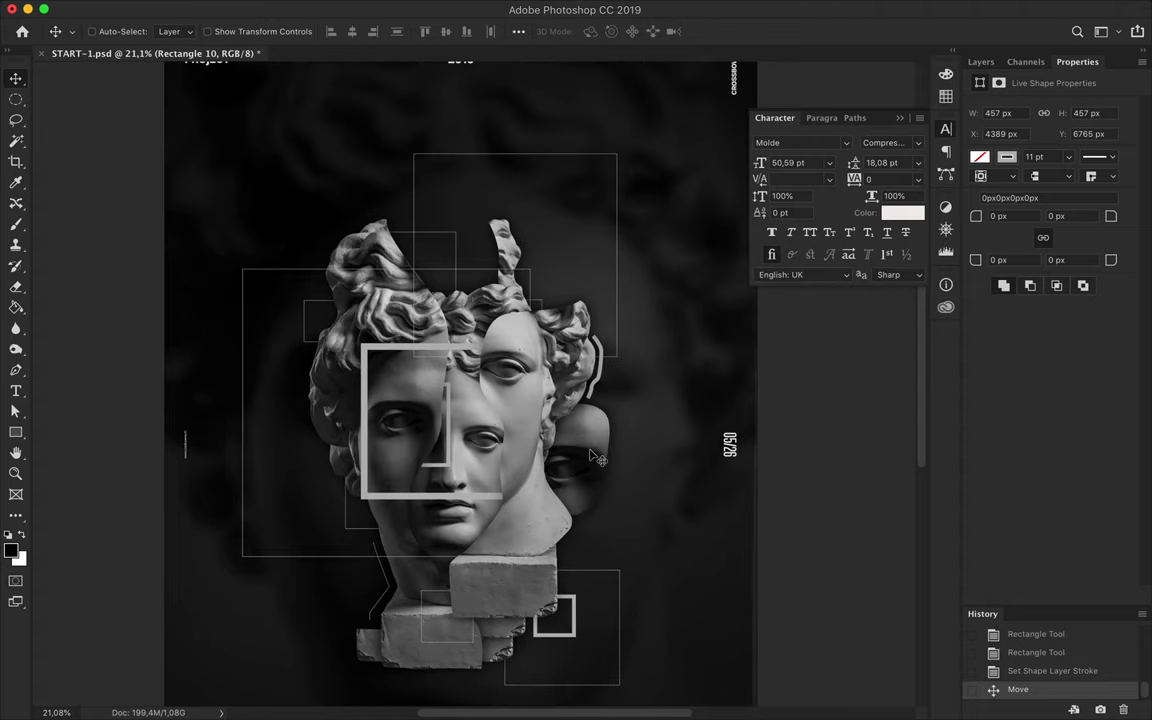
{"action": "scroll", "coordinate": [470, 458], "scroll_direction": "up", "scroll_amount": 3}
{"action": "left_click_drag", "start_coordinate": [763, 568], "coordinate": [763, 568]}
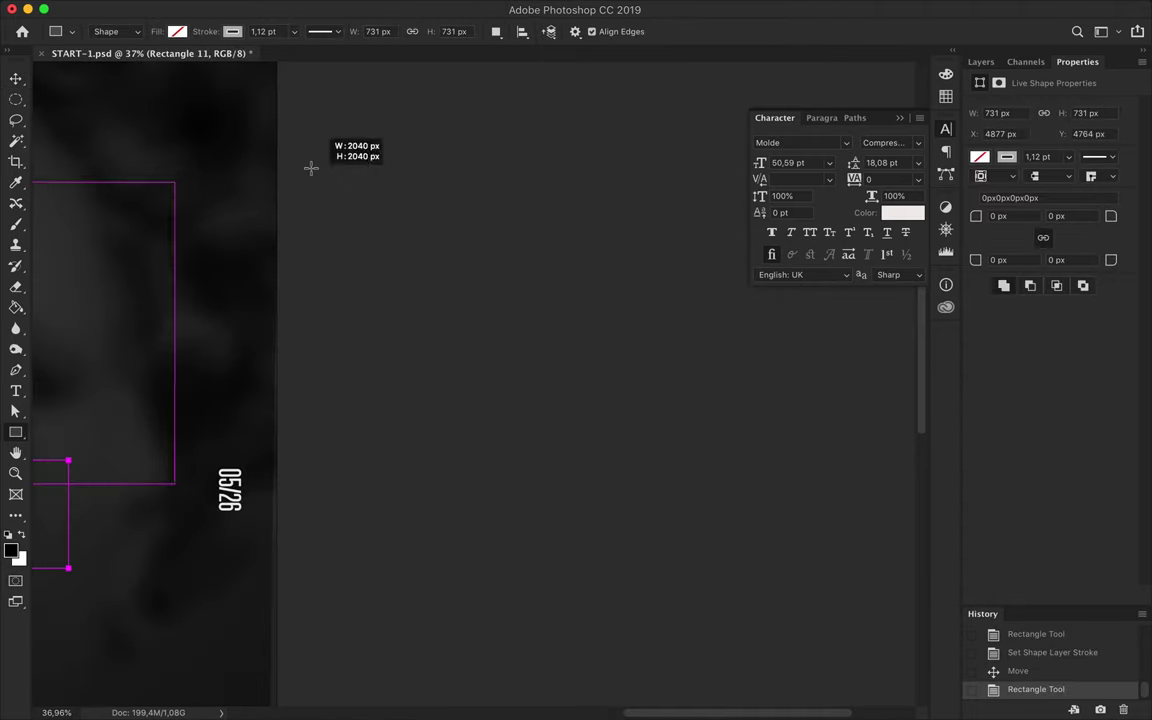
{"action": "left_click_drag", "start_coordinate": [796, 180], "coordinate": [344, 231]}
{"action": "key", "text": "a"}
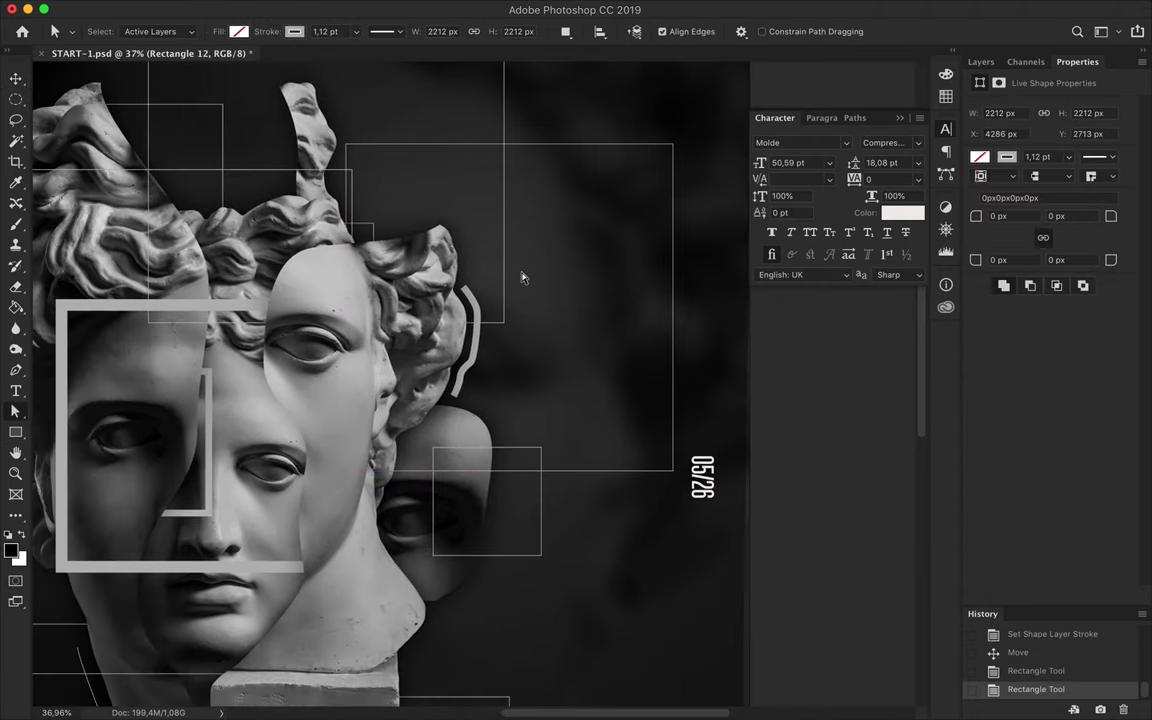
{"action": "scroll", "coordinate": [521, 278], "scroll_direction": "down", "scroll_amount": 1}
Send the square over the right-side eye lower in the layer stack.
{"action": "key", "text": "v"}
{"action": "left_click", "coordinate": [981, 61]}
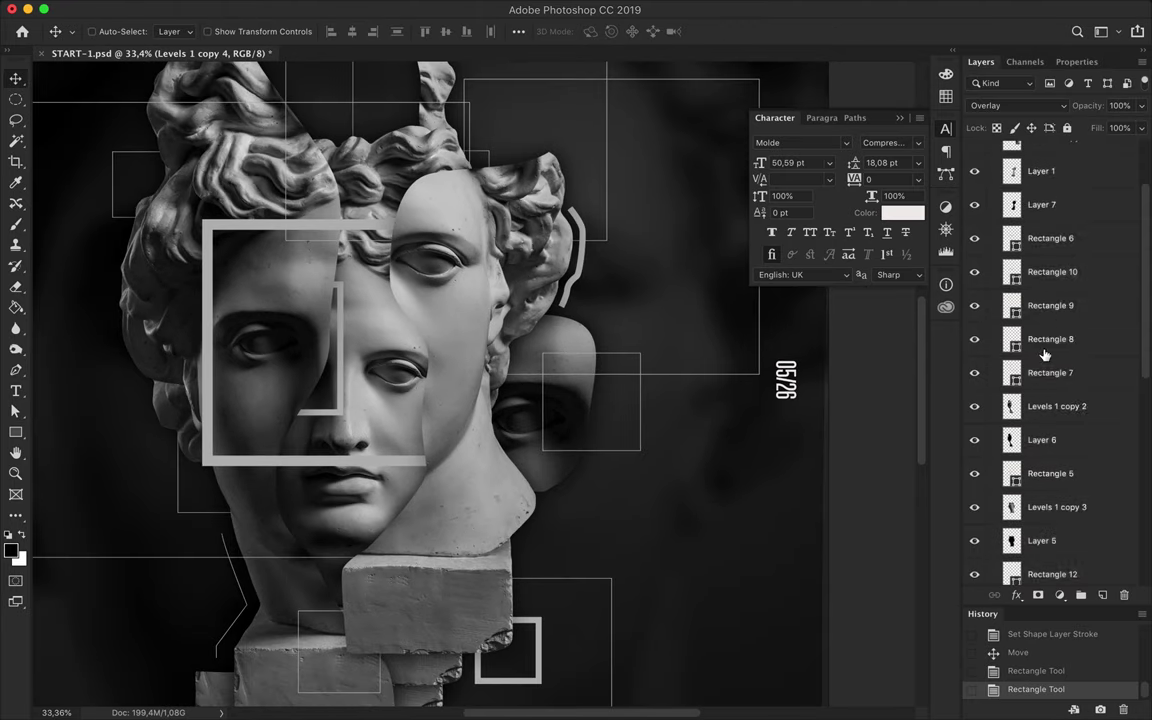
{"action": "left_click", "coordinate": [91, 31]}
{"action": "left_click", "coordinate": [520, 392]}
{"action": "scroll", "coordinate": [520, 392], "scroll_direction": "up", "scroll_amount": 5}
{"action": "key", "text": "ctrl+bracketleft"}
{"action": "scroll", "coordinate": [663, 424], "scroll_direction": "down", "scroll_amount": 5}
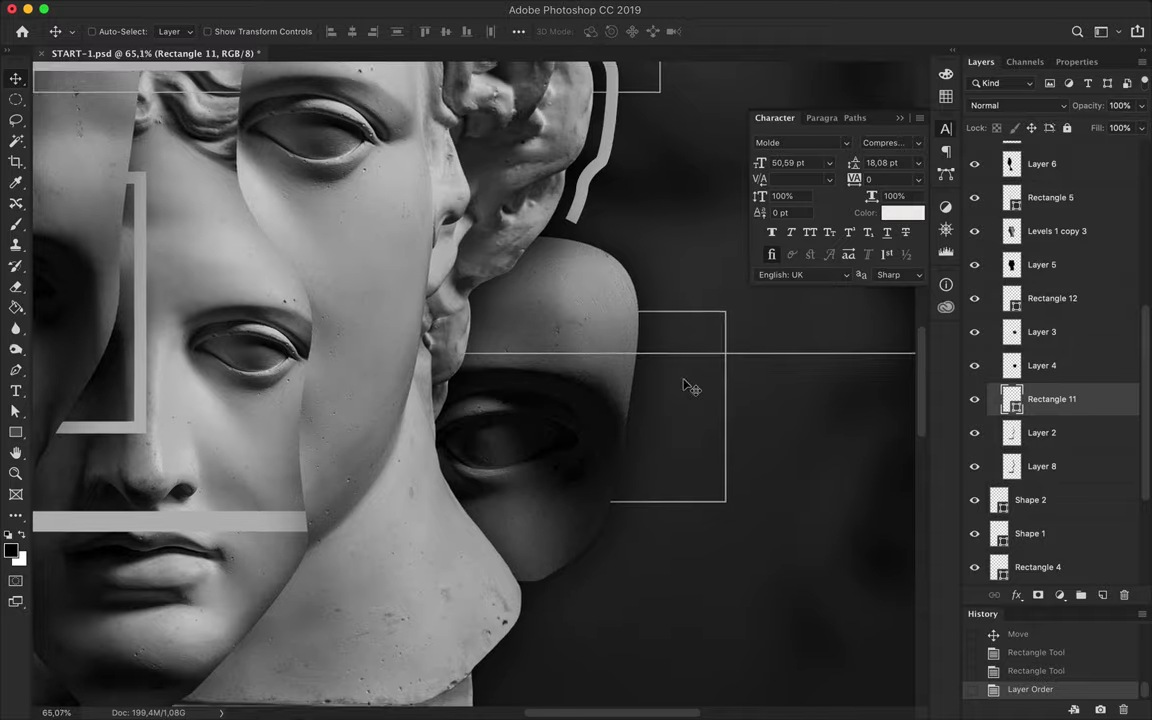
{"action": "scroll", "coordinate": [688, 386], "scroll_direction": "down", "scroll_amount": 2}
{"action": "scroll", "coordinate": [688, 386], "scroll_direction": "left", "scroll_amount": 2}
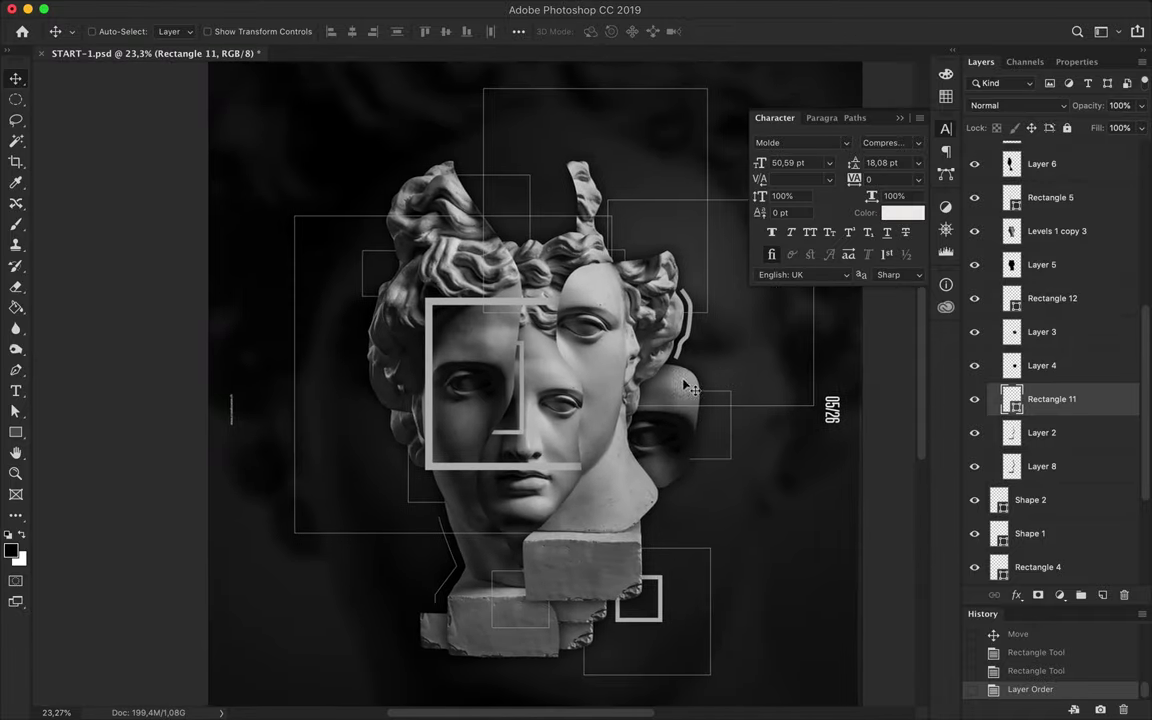
Draw a small circle outline beside the hair.
{"action": "right_click", "coordinate": [15, 432]}
{"action": "left_click", "coordinate": [90, 412]}
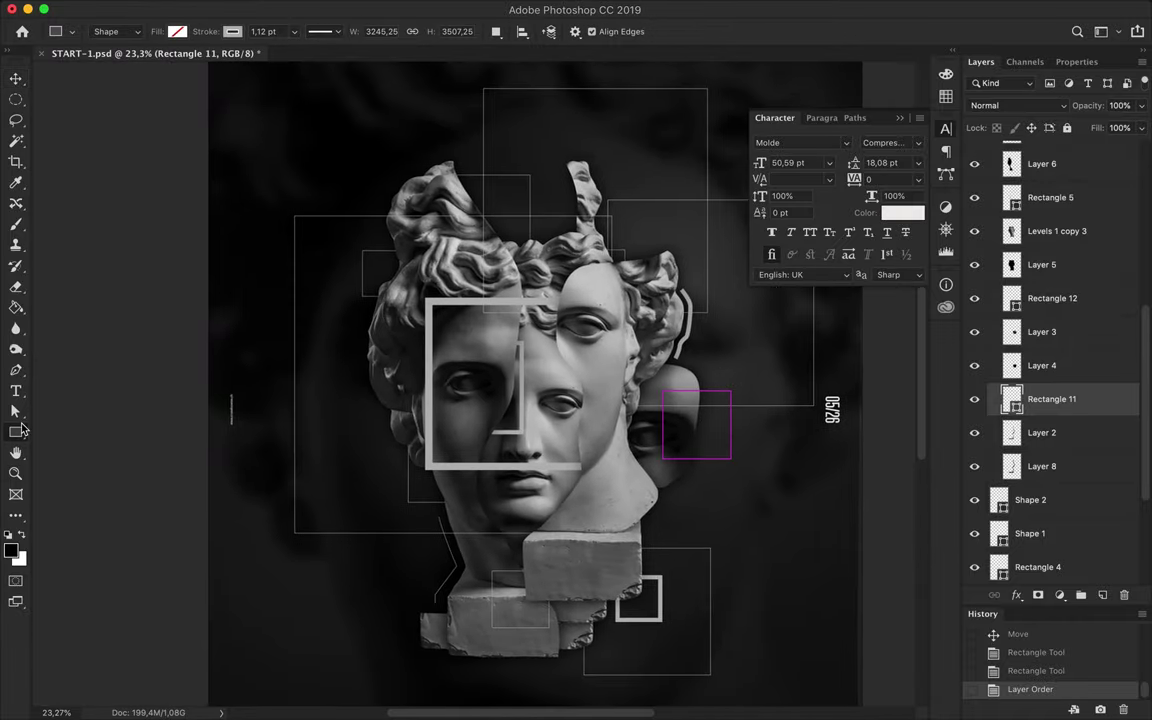
{"action": "left_click_drag", "start_coordinate": [425, 292], "coordinate": [430, 298]}
{"action": "left_click", "coordinate": [177, 31]}
Thicken the magenta circle's outline and move it beside the bust's upper-left hair.
{"action": "key", "text": "v"}
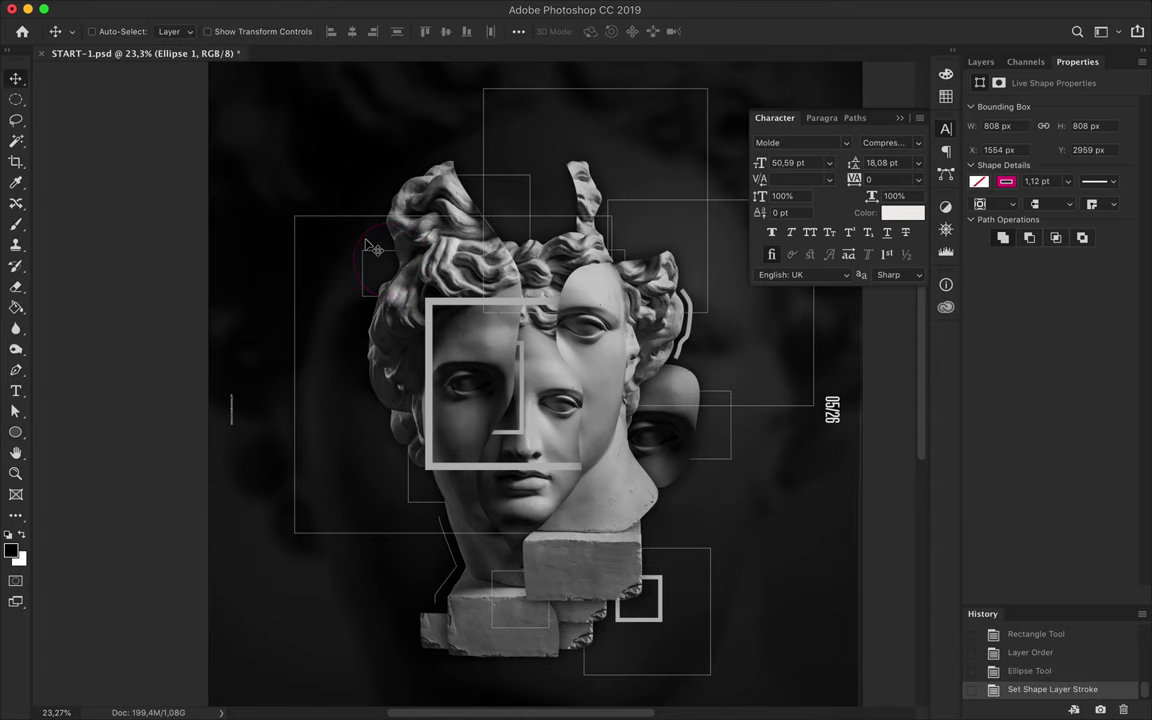
{"action": "left_click", "coordinate": [330, 215], "text": "ctrl"}
{"action": "key", "text": "F7"}
{"action": "scroll", "coordinate": [340, 235], "scroll_direction": "up", "scroll_amount": 3}
{"action": "scroll", "coordinate": [340, 235], "scroll_direction": "up", "scroll_amount": 5}
{"action": "scroll", "coordinate": [320, 300], "scroll_direction": "left", "scroll_amount": 2}
{"action": "left_click", "coordinate": [295, 382], "text": "ctrl"}
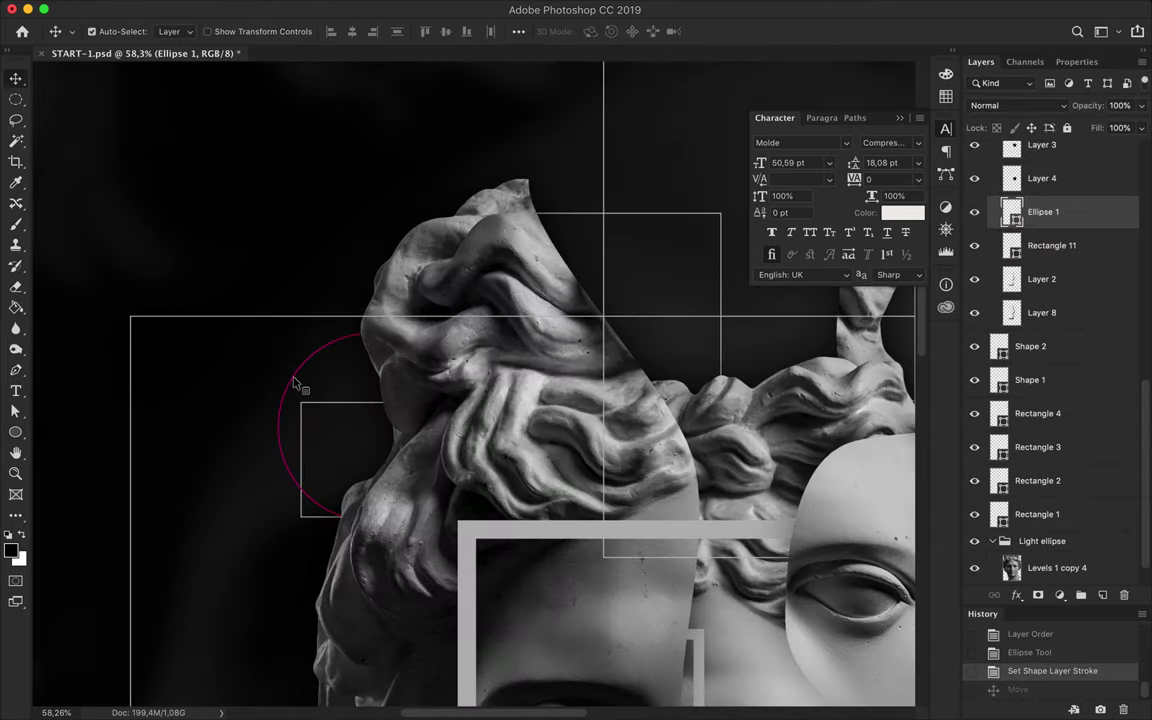
{"action": "key", "text": "Up"}
{"action": "key", "text": "Up"}
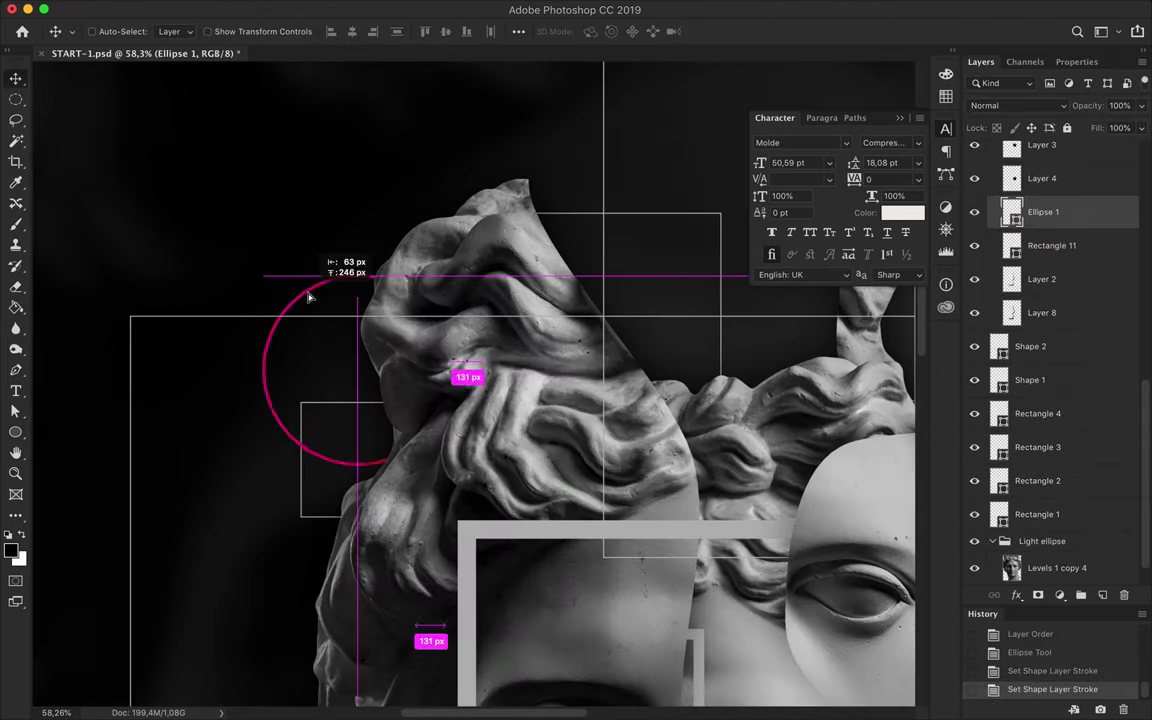
{"action": "left_click_drag", "start_coordinate": [309, 297], "coordinate": [309, 297]}
{"action": "scroll", "coordinate": [388, 206], "scroll_direction": "down", "scroll_amount": 5}
Place an enlarged copy of the magenta circle across the central face.
{"action": "left_click_drag", "start_coordinate": [358, 235], "coordinate": [358, 235]}
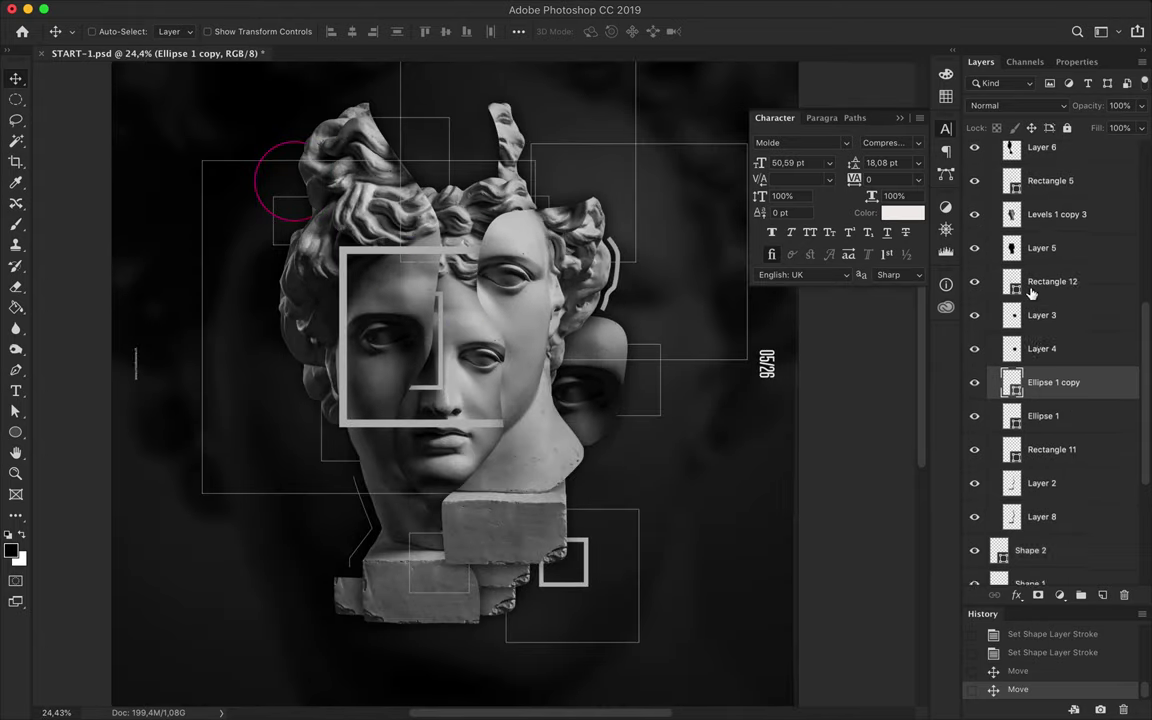
{"action": "left_click_drag", "start_coordinate": [1040, 380], "coordinate": [1036, 235]}
{"action": "key", "text": "ctrl+t"}
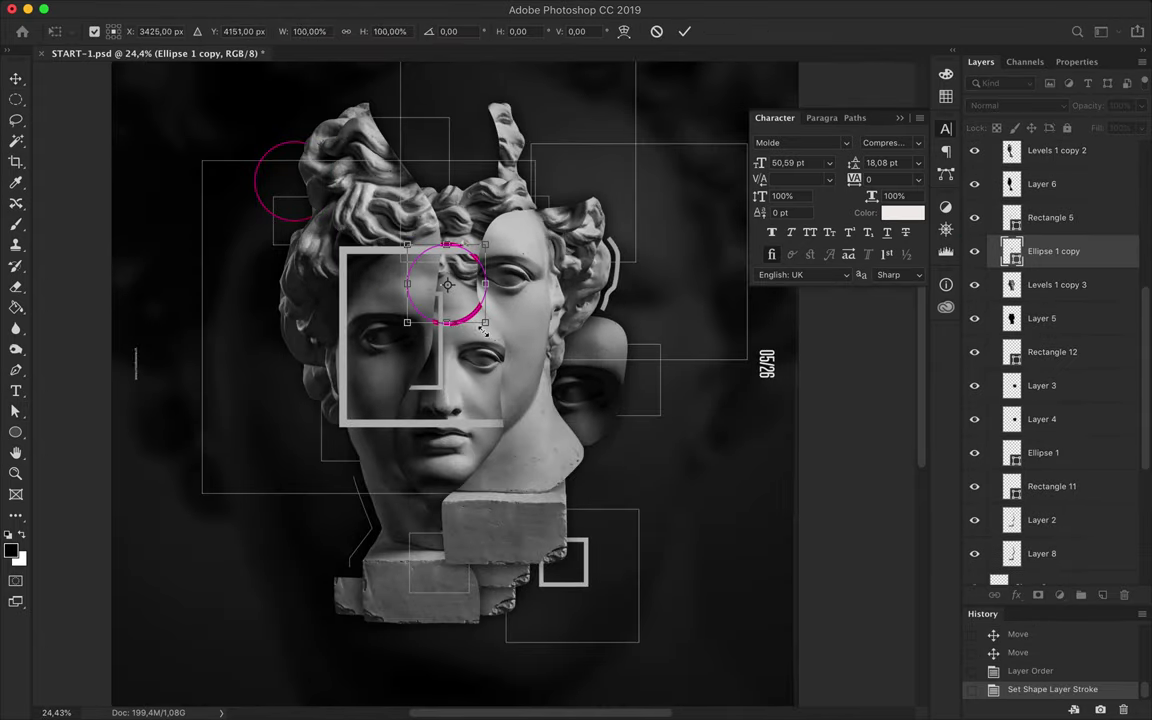
{"action": "left_click_drag", "start_coordinate": [417, 281], "coordinate": [417, 281]}
{"action": "key", "text": "Return"}
Hide the square frame and circle overlay layers.
{"action": "scroll", "coordinate": [620, 300], "scroll_direction": "left", "scroll_amount": 2}
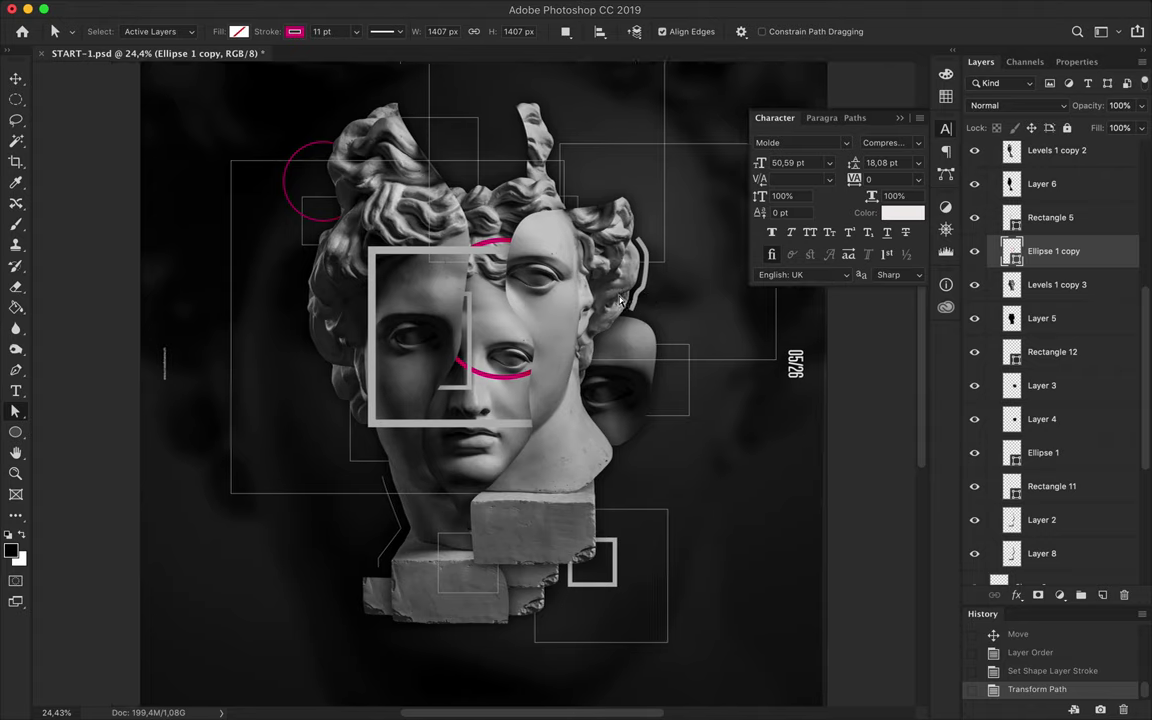
{"action": "scroll", "coordinate": [588, 348], "scroll_direction": "down", "scroll_amount": 3}
{"action": "scroll", "coordinate": [652, 326], "scroll_direction": "up", "scroll_amount": 3}
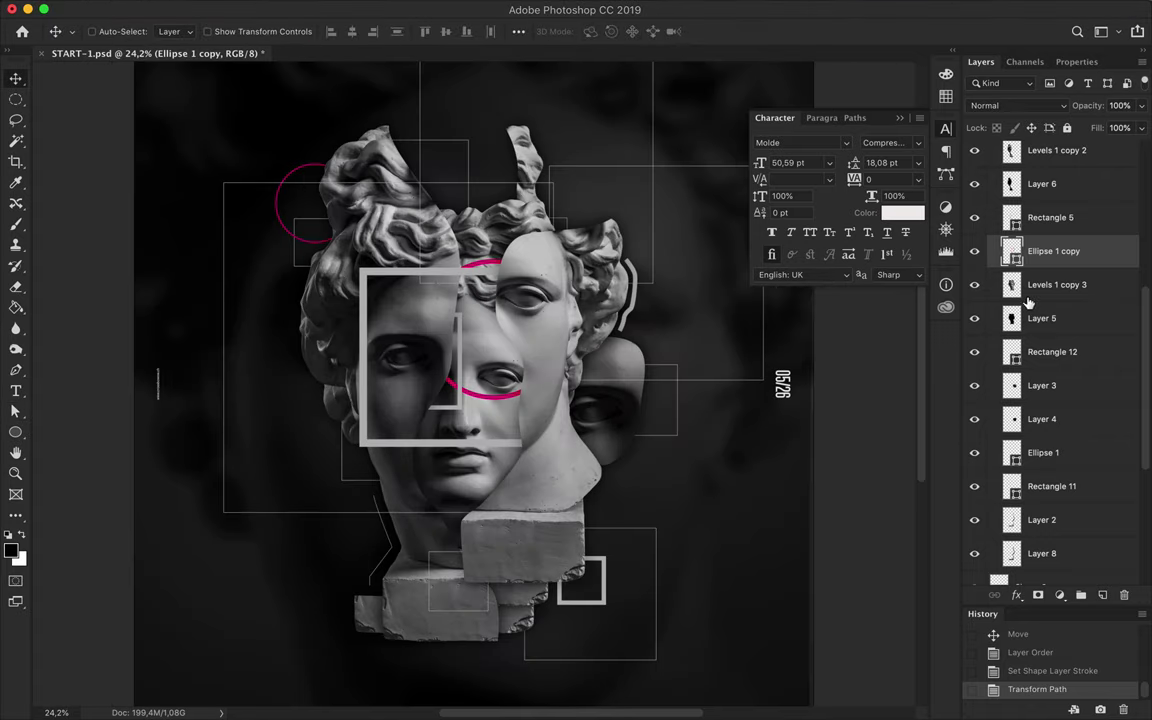
{"action": "scroll", "coordinate": [1000, 300], "scroll_direction": "up", "scroll_amount": 2}
{"action": "scroll", "coordinate": [1020, 305], "scroll_direction": "up", "scroll_amount": 3}
{"action": "scroll", "coordinate": [1040, 312], "scroll_direction": "up", "scroll_amount": 1}
{"action": "scroll", "coordinate": [1068, 325], "scroll_direction": "up", "scroll_amount": 4}
{"action": "scroll", "coordinate": [1068, 326], "scroll_direction": "down", "scroll_amount": 5}
{"action": "scroll", "coordinate": [1040, 330], "scroll_direction": "down", "scroll_amount": 5}
{"action": "scroll", "coordinate": [985, 334], "scroll_direction": "down", "scroll_amount": 5}
{"action": "left_click", "coordinate": [975, 524]}
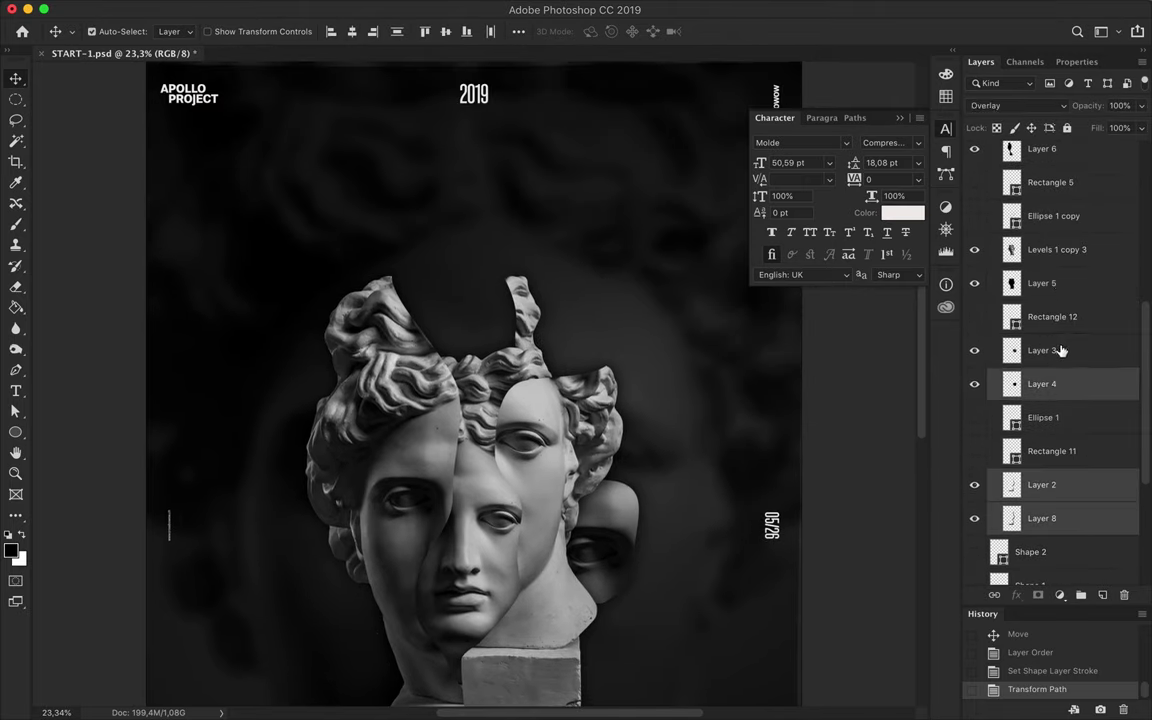
Offset the merged bust copy up and left, placed below the original slices.
{"action": "left_click_drag", "start_coordinate": [1062, 350], "coordinate": [1048, 264]}
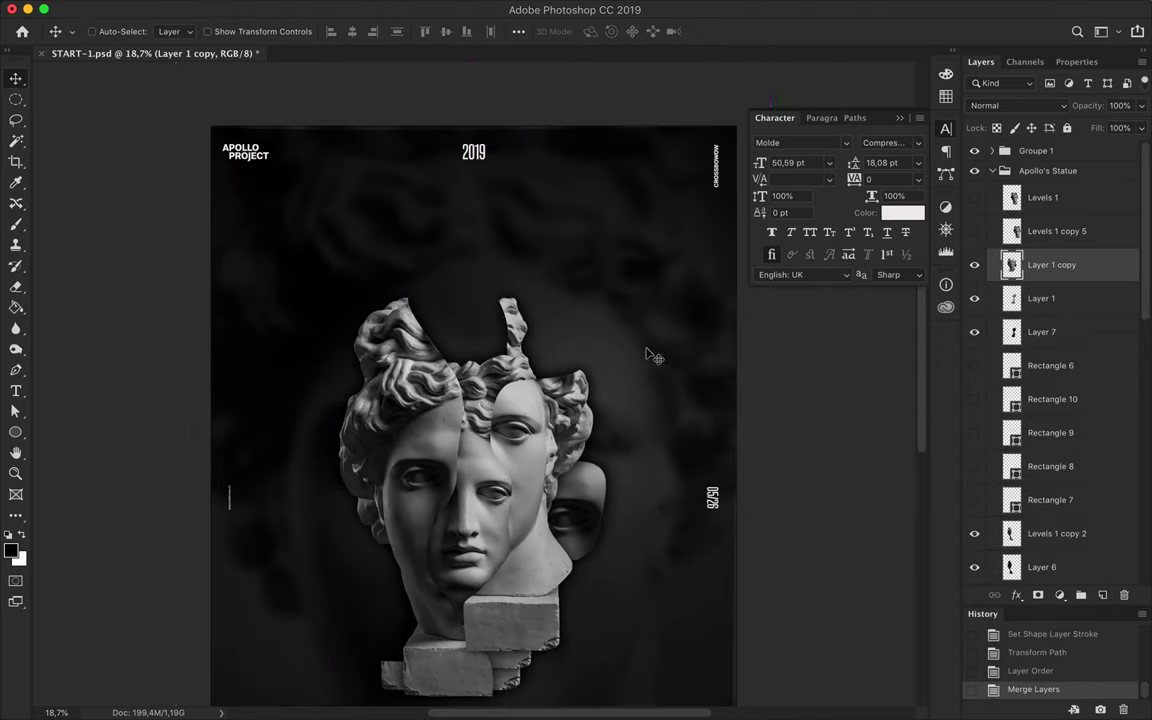
{"action": "left_click_drag", "start_coordinate": [585, 476], "coordinate": [380, 555]}
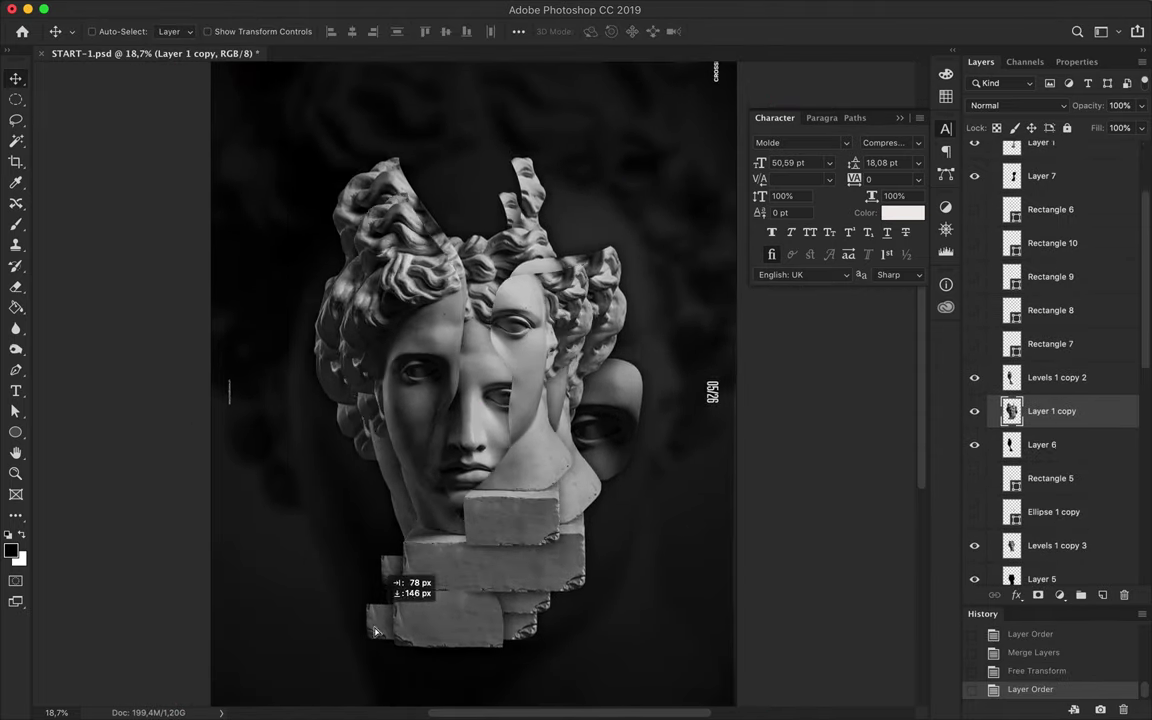
{"action": "left_click_drag", "start_coordinate": [1050, 264], "coordinate": [1060, 515]}
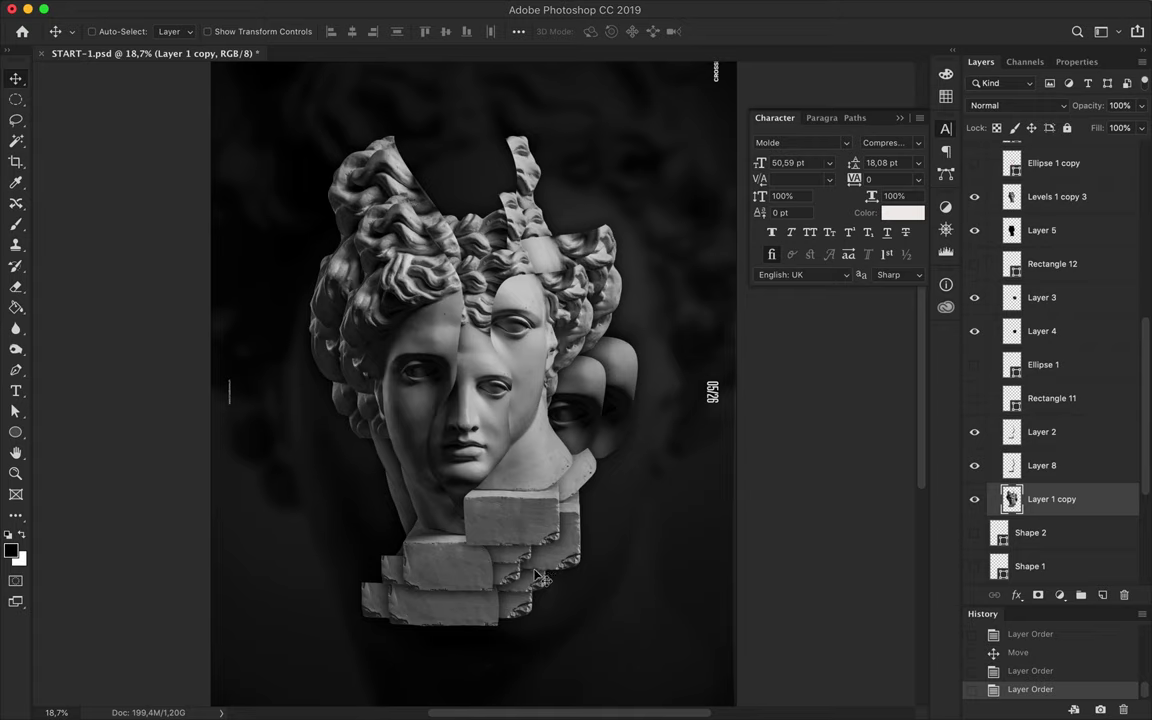
Duplicate the offset bust copy and scale the duplicate to about 81%.
{"action": "key", "text": "ctrl+j"}
{"action": "key", "text": "ctrl+t"}
{"action": "left_click_drag", "start_coordinate": [473, 98], "coordinate": [473, 176]}
{"action": "key", "text": "Return"}
Load the duplicate's outline as a selection and try expanding it, then undo the expansion.
{"action": "left_click", "coordinate": [1011, 499], "text": "ctrl"}
{"action": "left_click", "coordinate": [350, 8]}
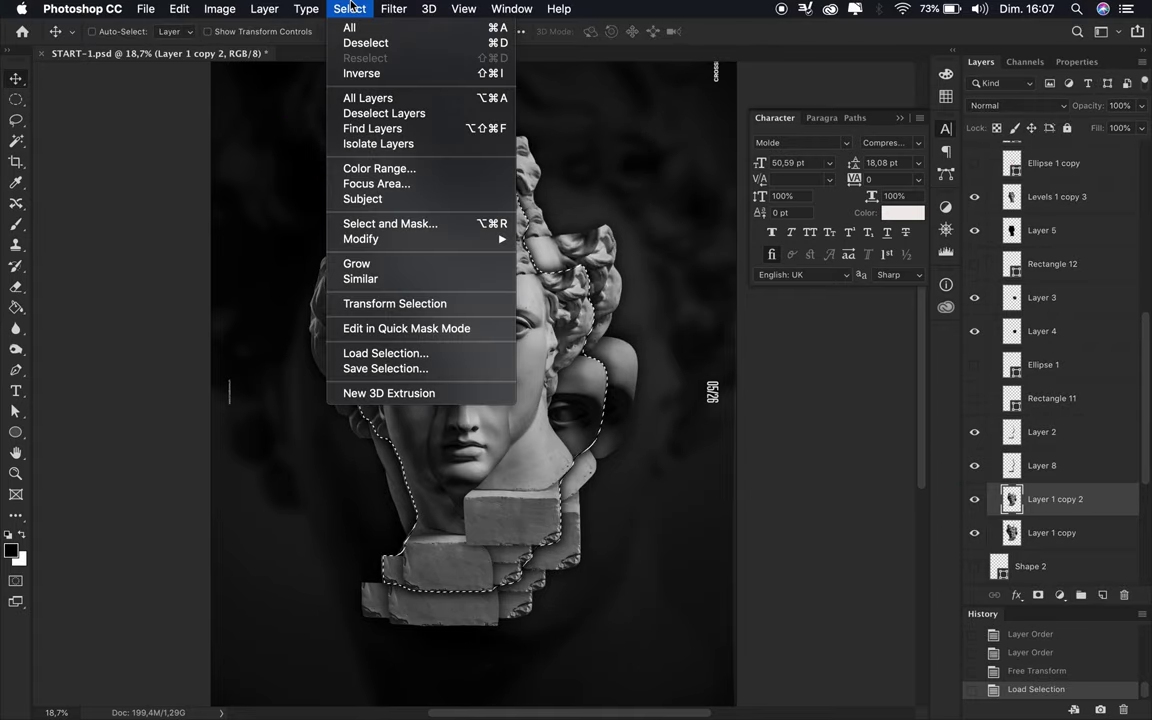
{"action": "left_click", "coordinate": [556, 272]}
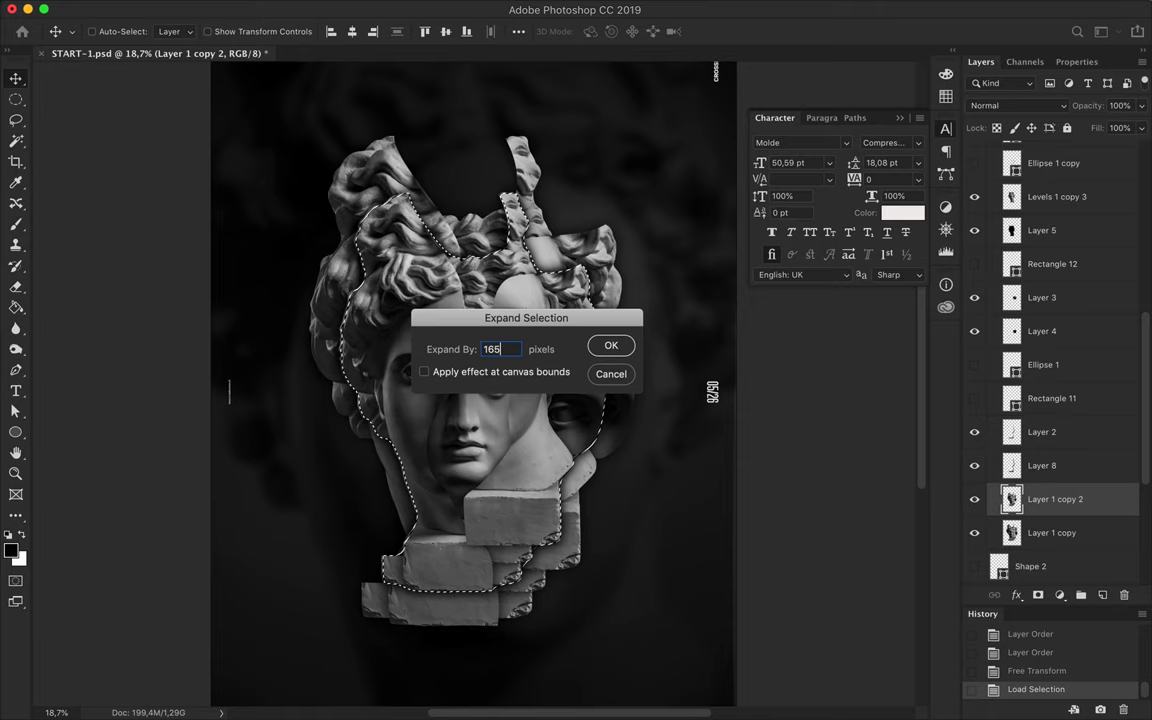
{"action": "key", "text": "Return"}
{"action": "left_click", "coordinate": [1052, 532]}
{"action": "scroll", "coordinate": [650, 360], "scroll_direction": "up", "scroll_amount": 5}
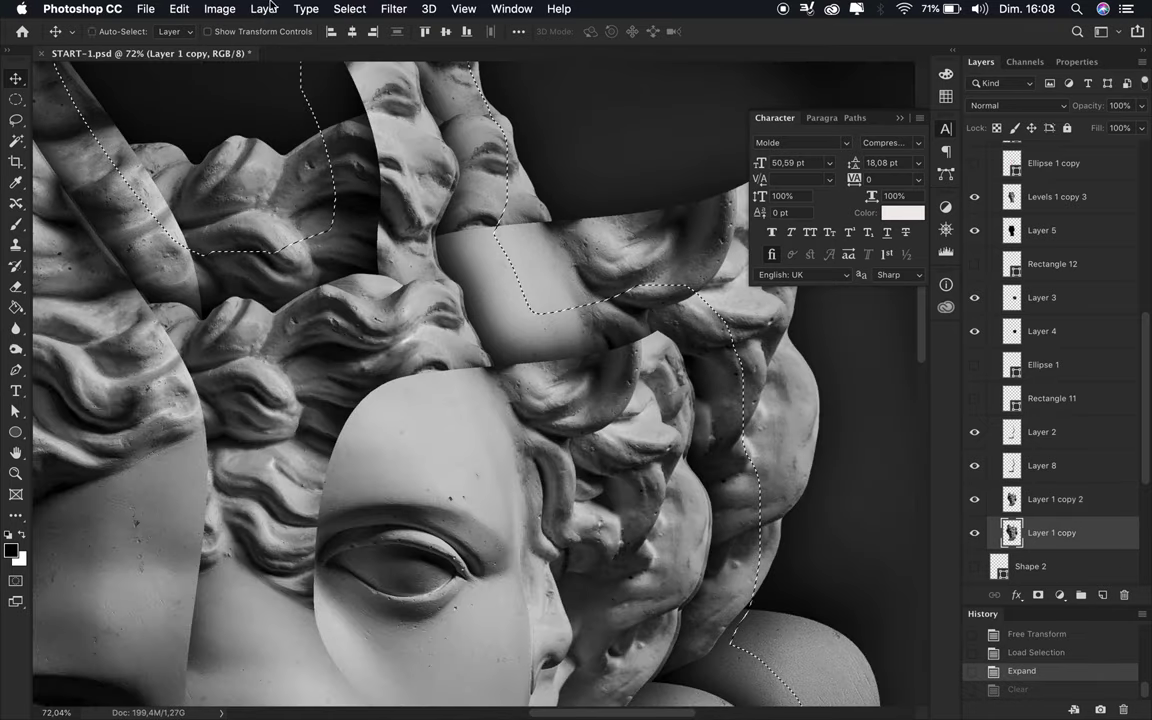
{"action": "key", "text": "ctrl+z"}
Feather the selection and delete it twice from the larger copy for a soft fade.
{"action": "left_click", "coordinate": [352, 8]}
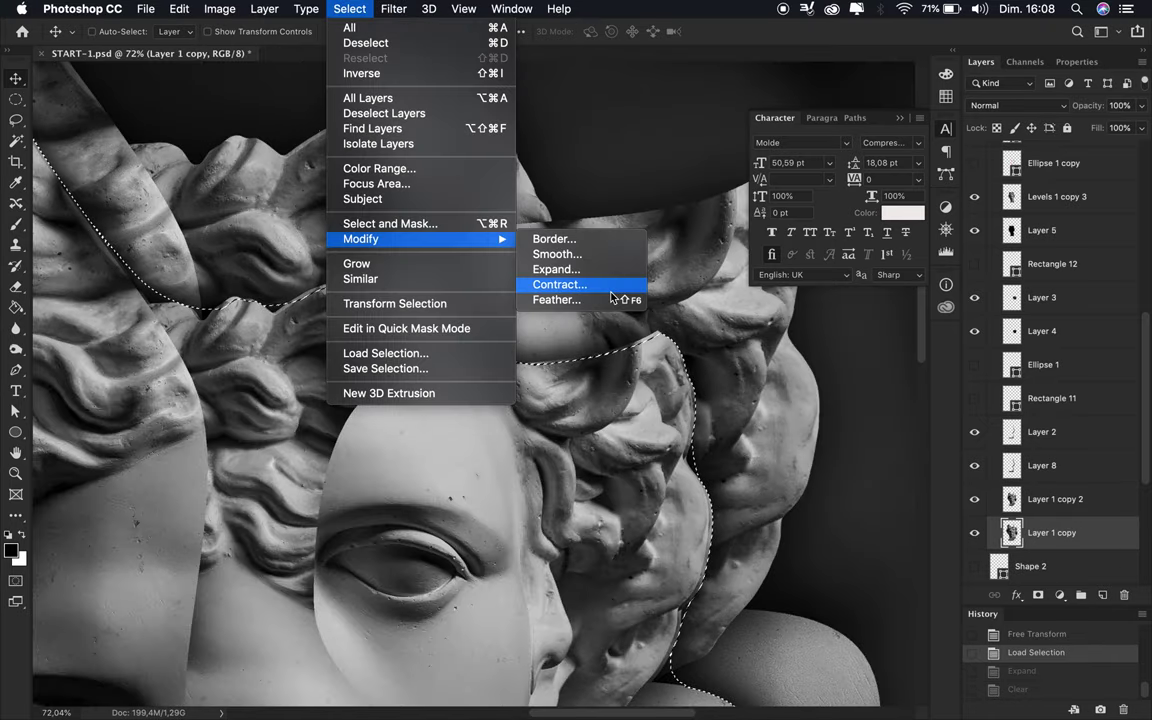
{"action": "left_click", "coordinate": [553, 303]}
{"action": "left_click", "coordinate": [608, 345]}
{"action": "scroll", "coordinate": [611, 352], "scroll_direction": "down", "scroll_amount": 4}
{"action": "key", "text": "Delete"}
{"action": "key", "text": "Delete"}
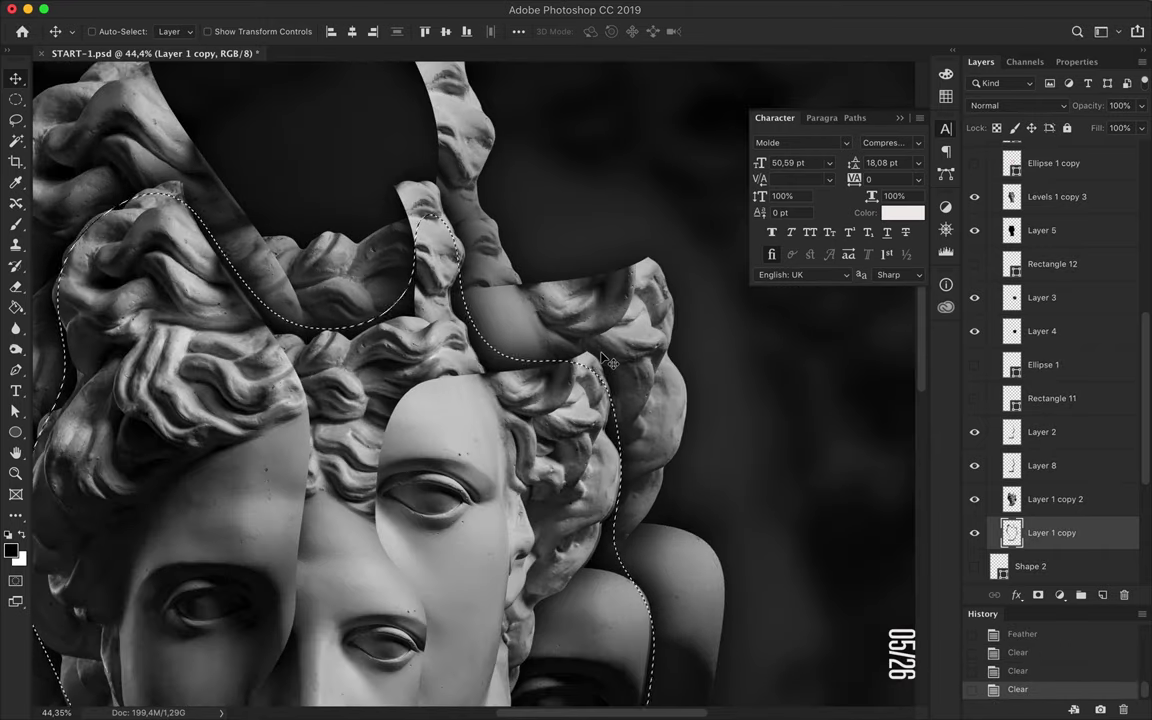
{"action": "key", "text": "Delete"}
{"action": "key", "text": "Delete"}
{"action": "scroll", "coordinate": [607, 358], "scroll_direction": "down", "scroll_amount": 3}
Drop the selection and select the central face slice layer.
{"action": "key", "text": "m"}
{"action": "left_click", "coordinate": [290, 235]}
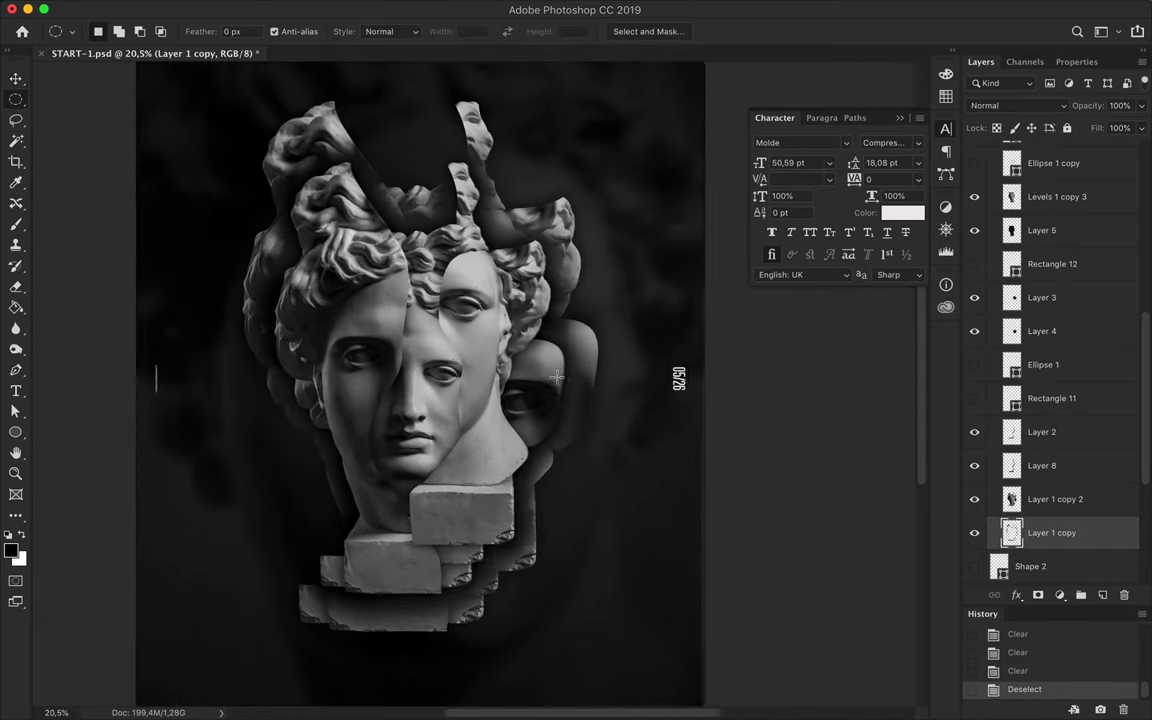
{"action": "scroll", "coordinate": [290, 235], "scroll_direction": "down", "scroll_amount": 1}
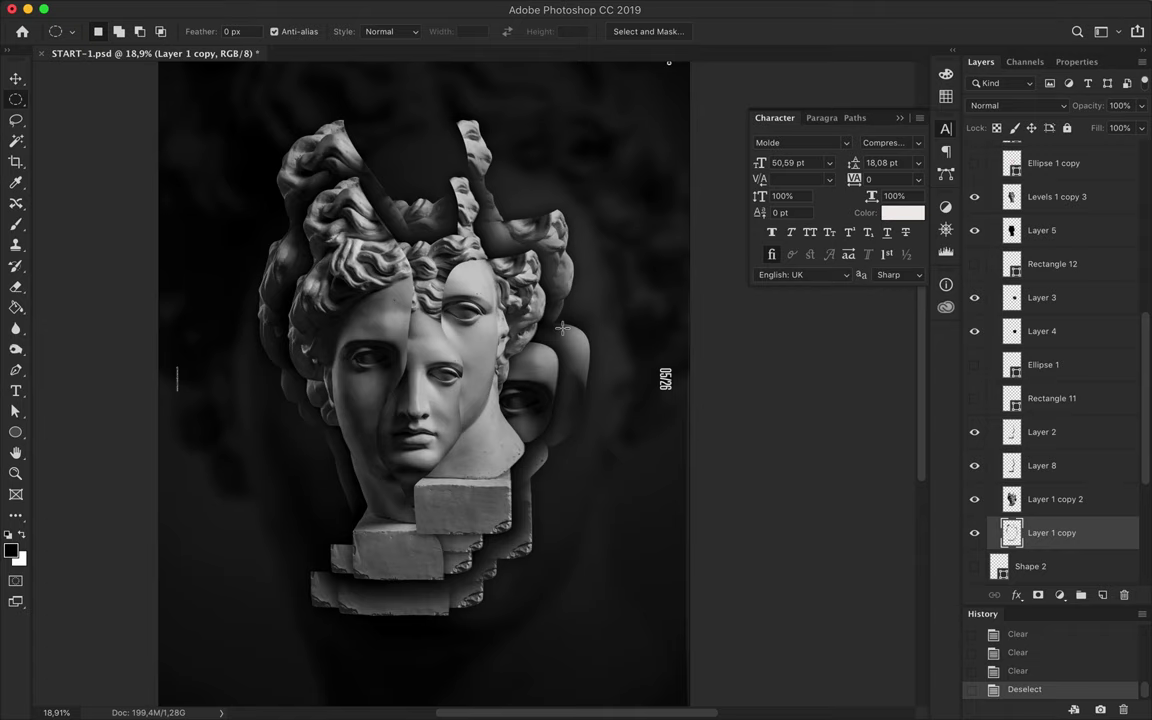
{"action": "key", "text": "v"}
{"action": "left_click", "coordinate": [453, 432]}
Warp the central face slice upward with a grid bend.
{"action": "scroll", "coordinate": [474, 383], "scroll_direction": "up", "scroll_amount": 3}
{"action": "key", "text": "ctrl+t"}
{"action": "right_click", "coordinate": [440, 270]}
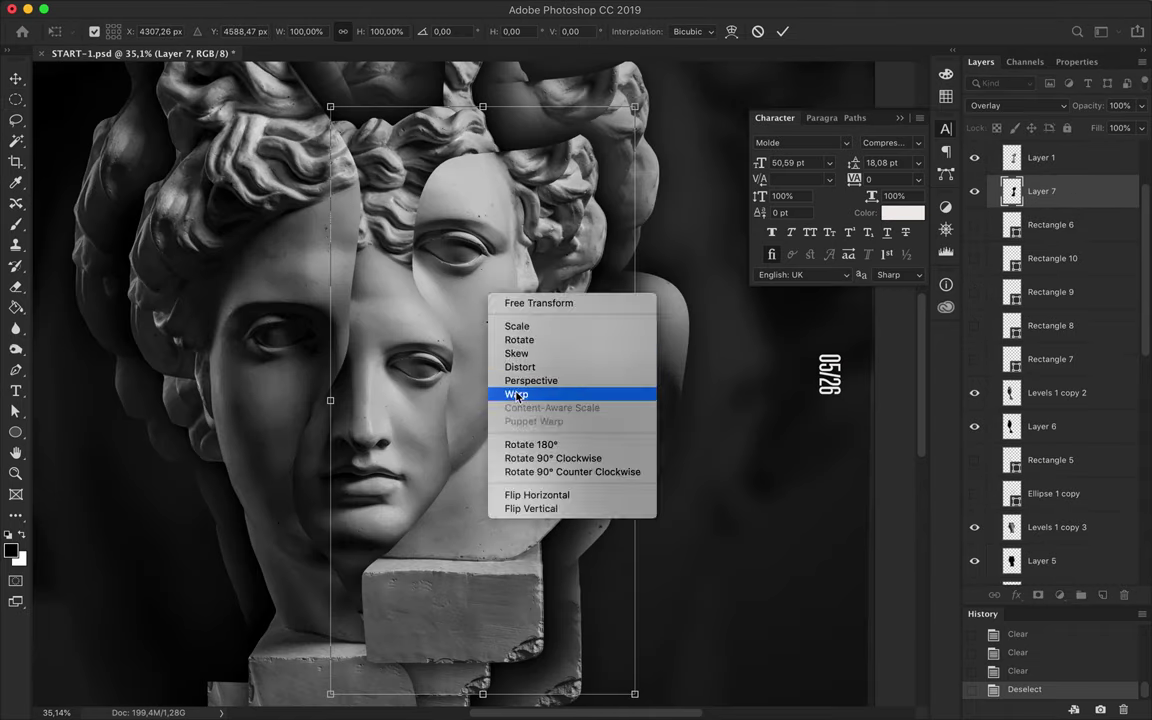
{"action": "left_click", "coordinate": [460, 362]}
{"action": "left_click_drag", "start_coordinate": [427, 374], "coordinate": [429, 230]}
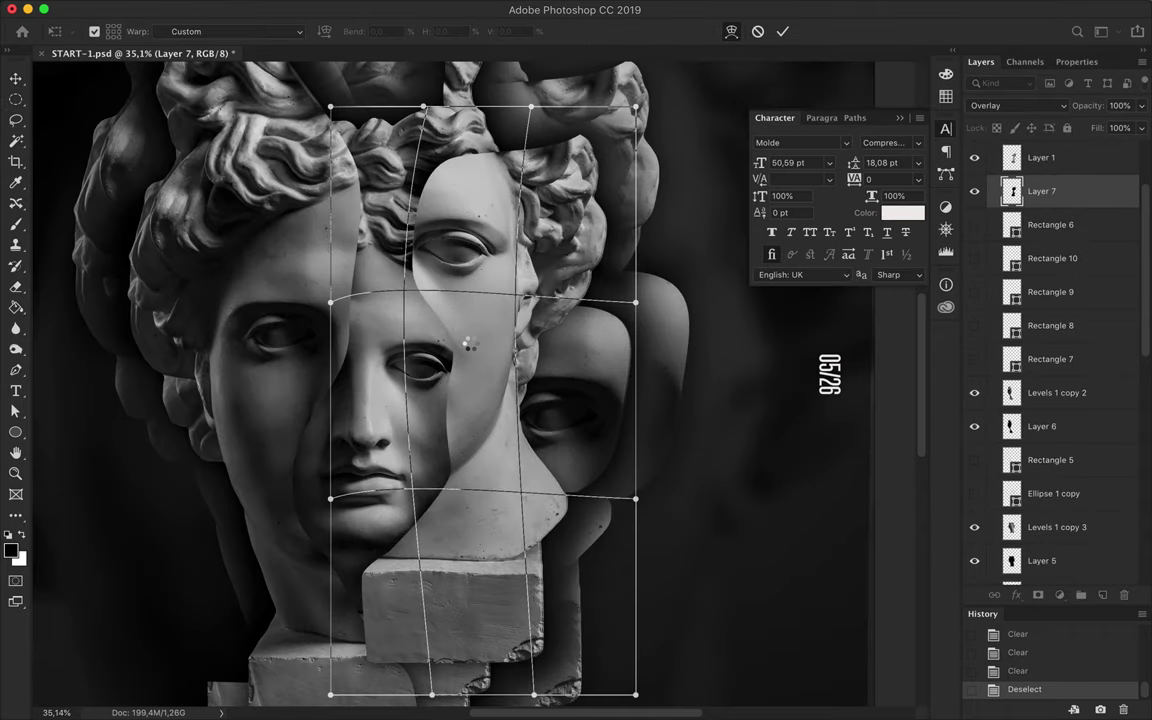
{"action": "left_click", "coordinate": [1095, 425]}
Warp the left face slice up and right, and shift the smaller bust copy right.
{"action": "key", "text": "ctrl+t"}
{"action": "right_click", "coordinate": [313, 330]}
{"action": "left_click", "coordinate": [333, 422]}
{"action": "left_click_drag", "start_coordinate": [333, 422], "coordinate": [388, 335]}
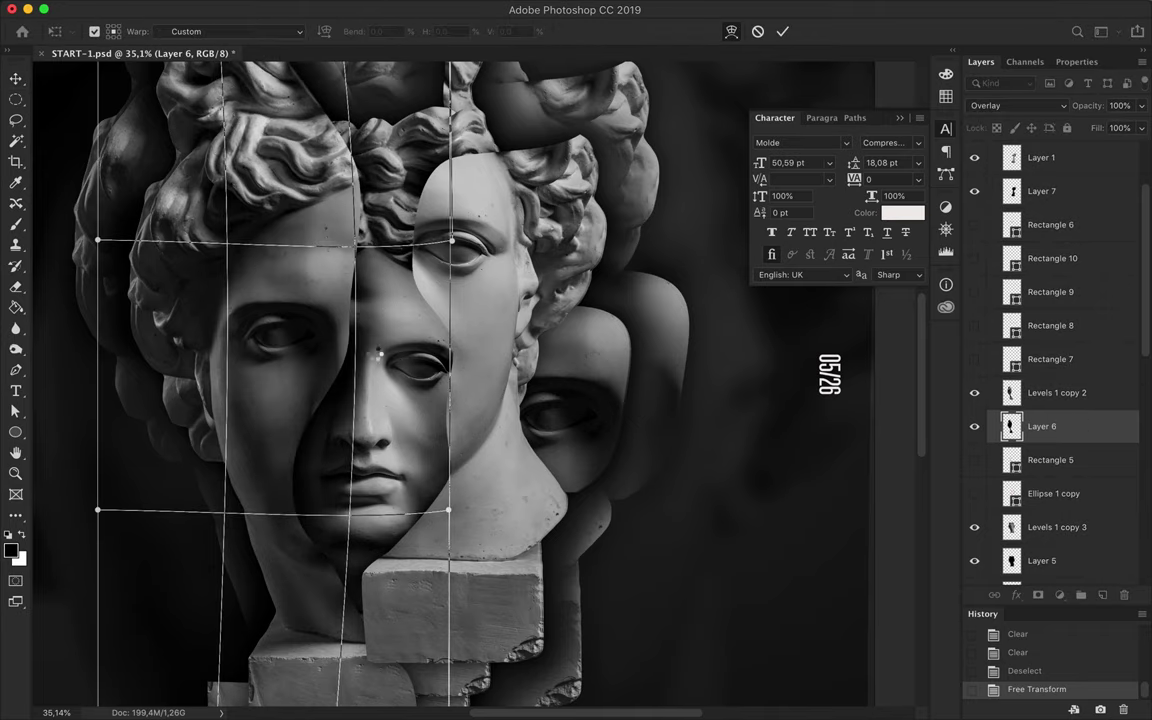
{"action": "key", "text": "Return"}
{"action": "scroll", "coordinate": [525, 370], "scroll_direction": "down", "scroll_amount": 3}
{"action": "mouse_move", "coordinate": [350, 418]}
{"action": "left_mouse_down"}
{"action": "mouse_move", "coordinate": [610, 418]}
{"action": "mouse_move", "coordinate": [575, 455]}
{"action": "left_mouse_up"}
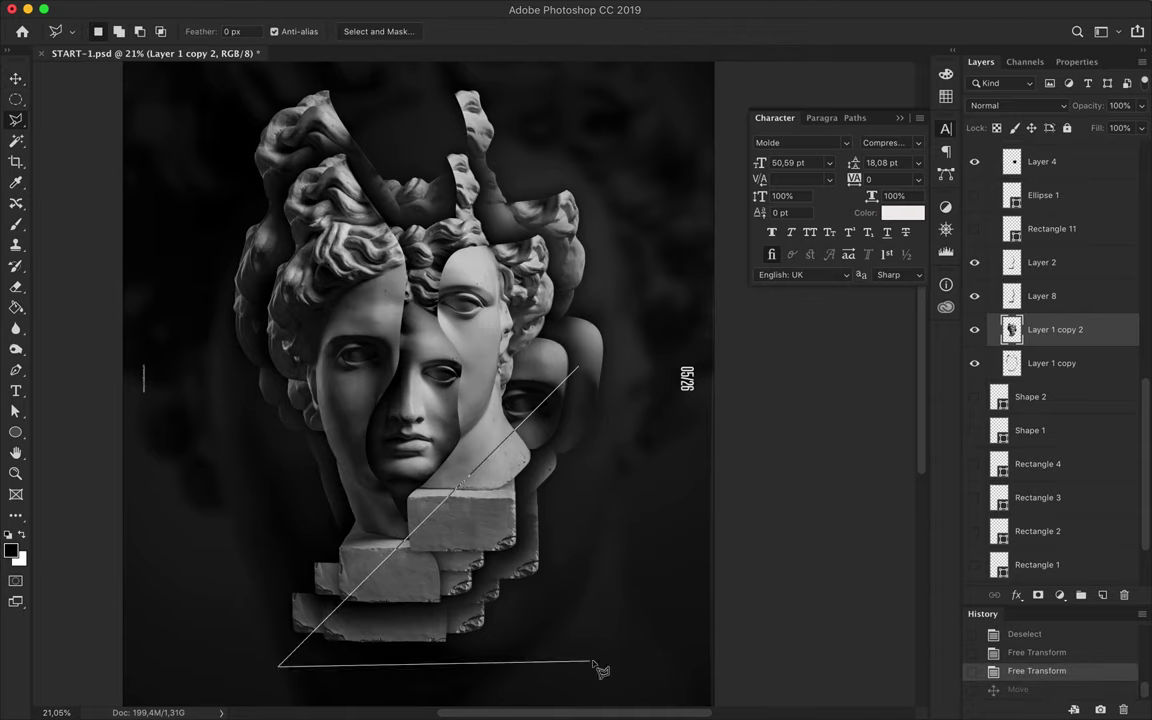
Paste a cut bust slice on a new layer below Layer 1 copy, offset along the bust.
{"action": "double_click", "coordinate": [283, 678]}
{"action": "key", "text": "ctrl+c"}
{"action": "key", "text": "ctrl+v"}
{"action": "key", "text": "v"}
{"action": "left_click_drag", "start_coordinate": [411, 622], "coordinate": [531, 622]}
{"action": "left_click_drag", "start_coordinate": [1062, 400], "coordinate": [1062, 405]}
{"action": "mouse_move", "coordinate": [515, 586]}
{"action": "left_mouse_down"}
{"action": "mouse_move", "coordinate": [549, 598]}
{"action": "mouse_move", "coordinate": [502, 544]}
{"action": "mouse_move", "coordinate": [560, 607]}
{"action": "left_mouse_up"}
Paste a hair piece from Layer 1 copy 2 below Layer 9 and duplicate it up-left.
{"action": "scroll", "coordinate": [560, 607], "scroll_direction": "up", "scroll_amount": 1}
{"action": "left_click", "coordinate": [1044, 333]}
{"action": "key", "text": "l"}
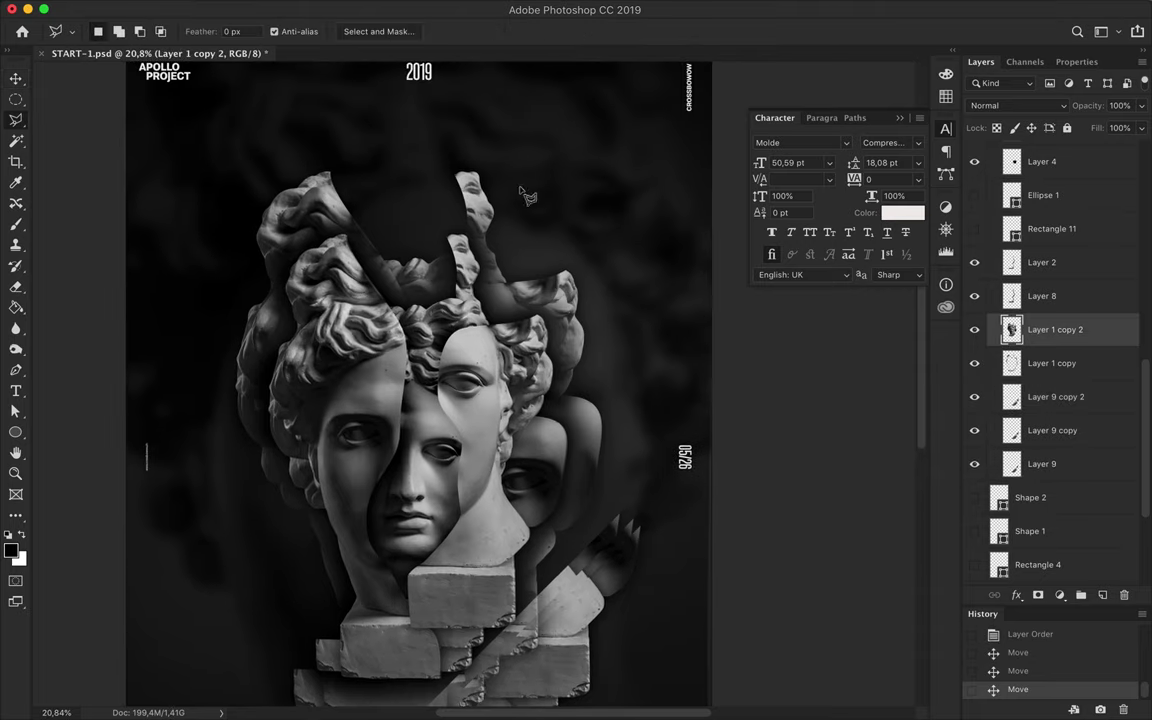
{"action": "left_click", "coordinate": [537, 168]}
{"action": "key", "text": "ctrl+c"}
{"action": "key", "text": "ctrl+v"}
{"action": "key", "text": "v"}
{"action": "left_click_drag", "start_coordinate": [420, 260], "coordinate": [340, 330]}
{"action": "left_click_drag", "start_coordinate": [1040, 329], "coordinate": [1040, 512]}
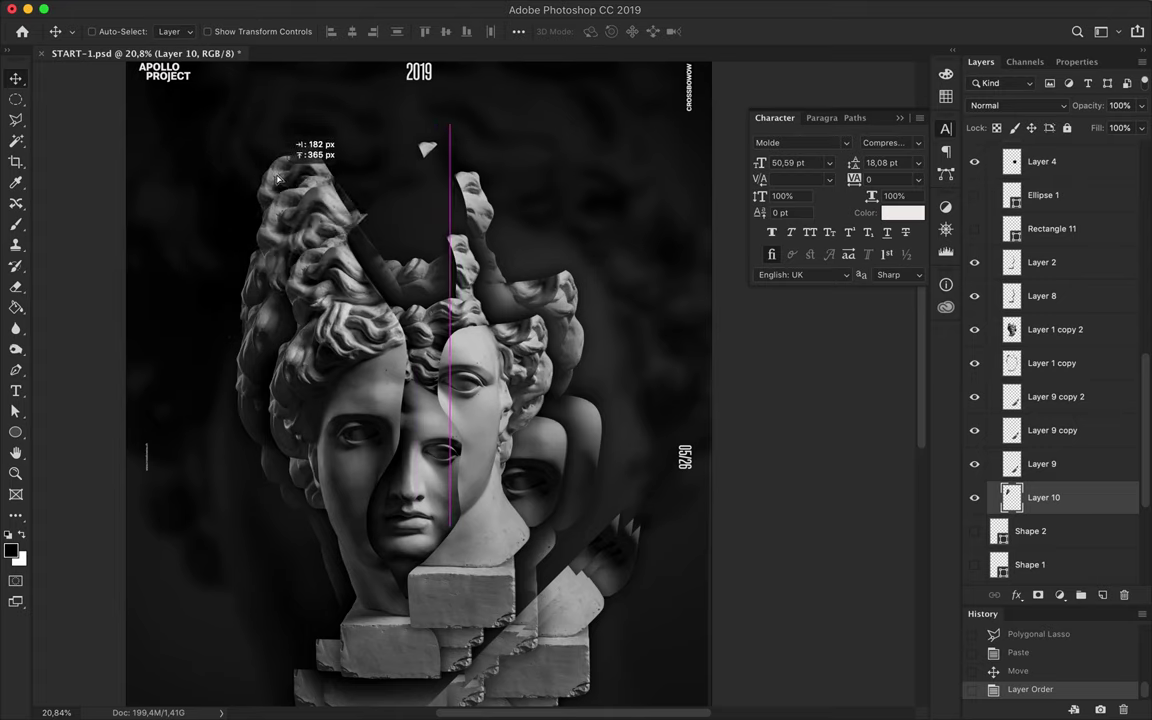
{"action": "mouse_move", "coordinate": [484, 251]}
{"action": "left_mouse_down"}
{"action": "mouse_move", "coordinate": [270, 183]}
{"action": "mouse_move", "coordinate": [290, 150]}
{"action": "left_mouse_up"}
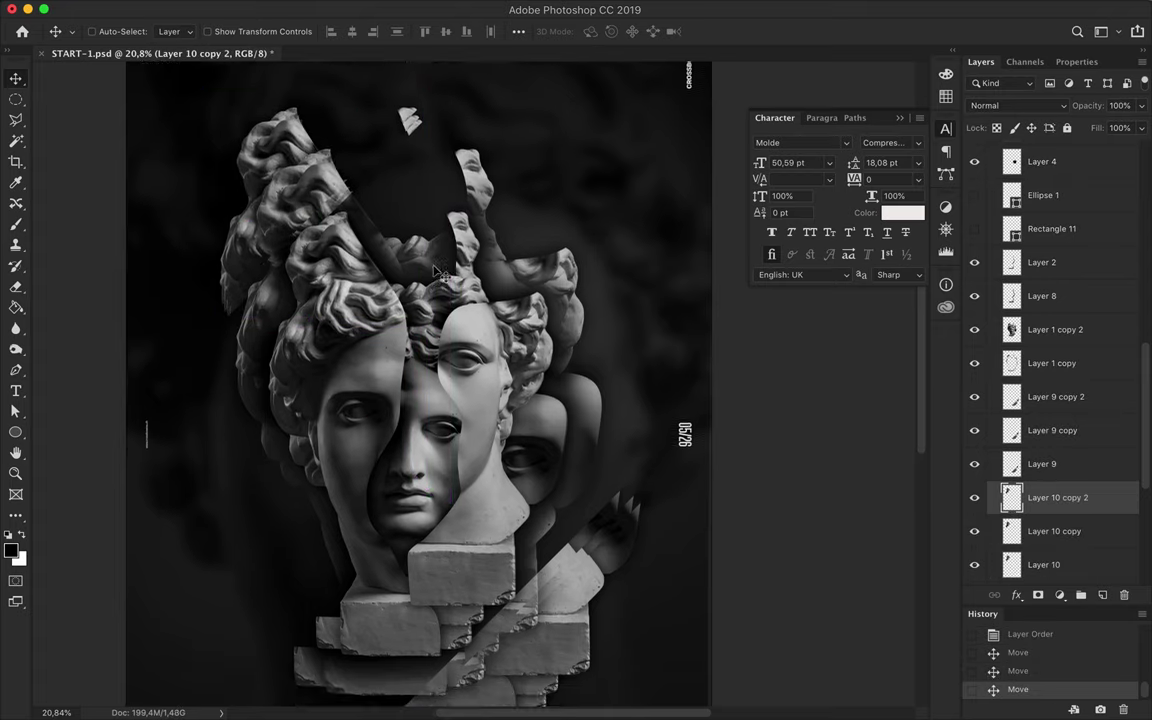
Select Layer 7 and then the central face layer.
{"action": "scroll", "coordinate": [512, 438], "scroll_direction": "down", "scroll_amount": 2}
{"action": "scroll", "coordinate": [512, 438], "scroll_direction": "up", "scroll_amount": 2}
{"action": "scroll", "coordinate": [1047, 350], "scroll_direction": "down", "scroll_amount": 5}
{"action": "left_click", "coordinate": [1047, 298]}
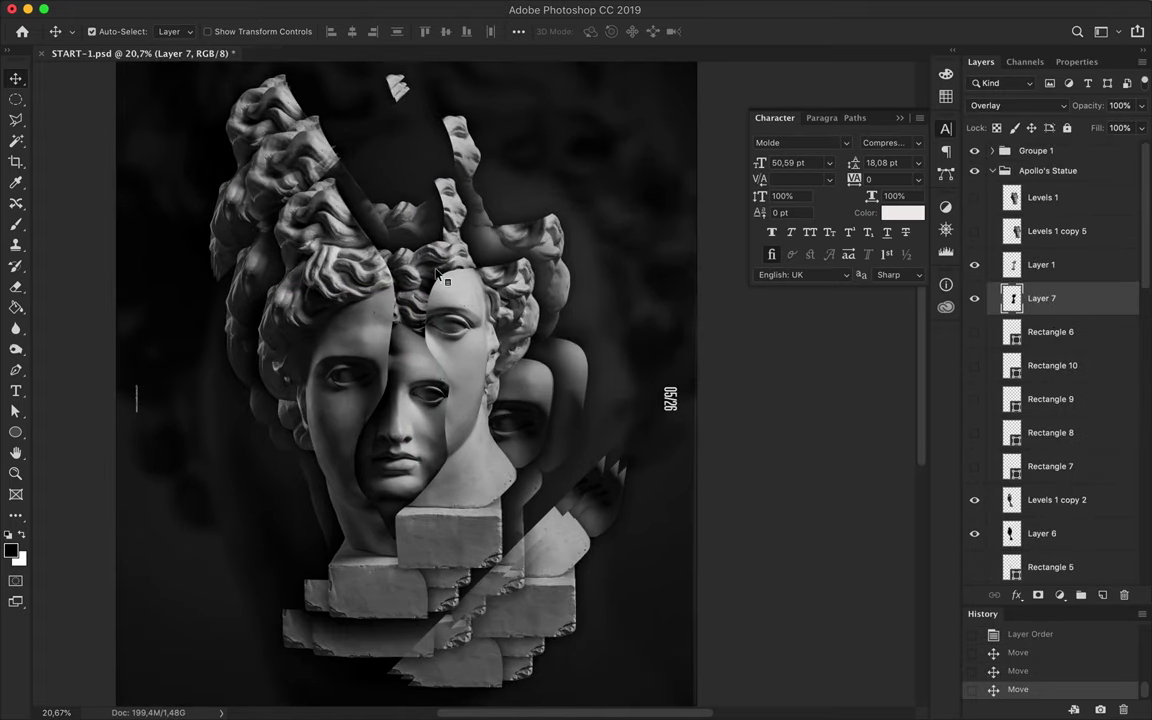
{"action": "scroll", "coordinate": [1060, 430], "scroll_direction": "down", "scroll_amount": 3}
{"action": "left_click", "coordinate": [1062, 438]}
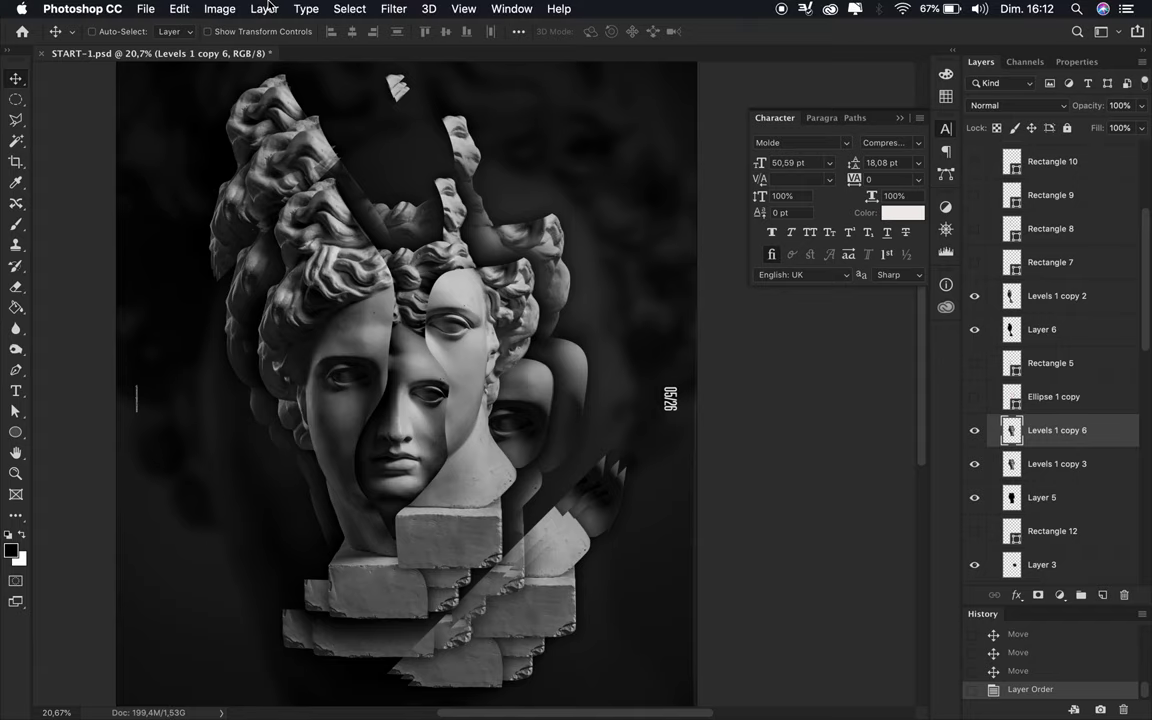
Draw a large gradient-filled ellipse over the face, clip it to the face layer, and shrink it slightly.
{"action": "left_click", "coordinate": [230, 33]}
{"action": "left_click", "coordinate": [170, 64]}
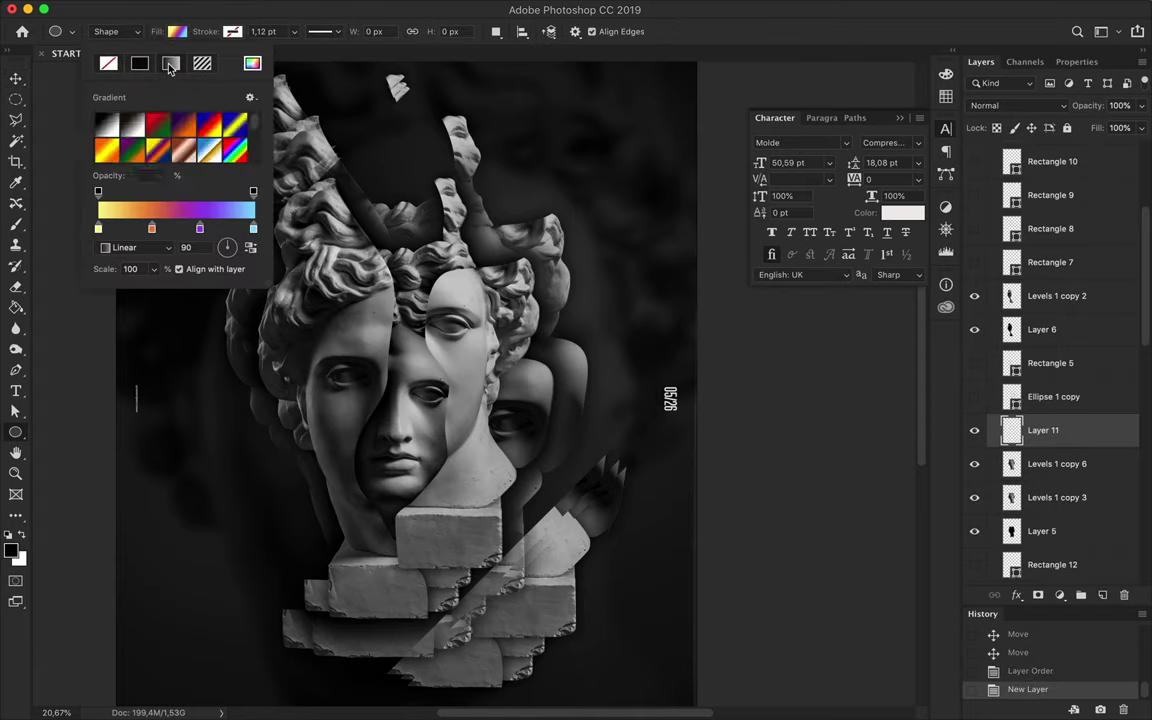
{"action": "left_click_drag", "start_coordinate": [533, 196], "coordinate": [236, 666]}
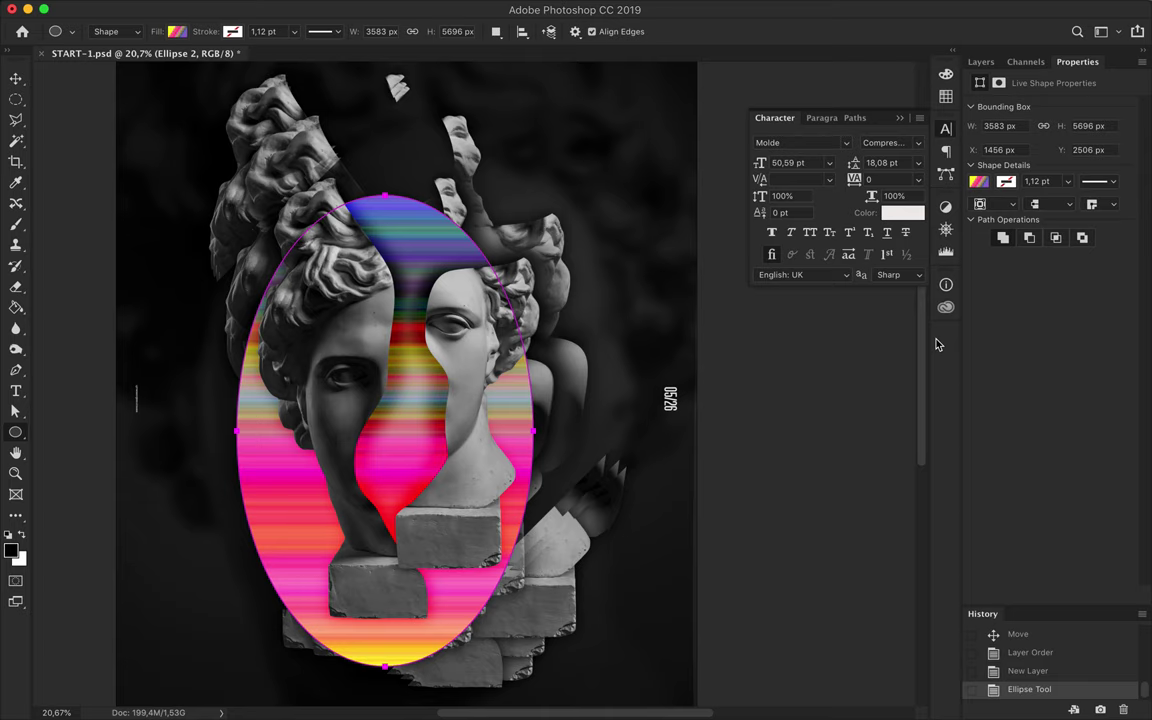
{"action": "left_click", "coordinate": [1050, 447], "text": "alt"}
{"action": "key", "text": "ctrl+t"}
{"action": "left_click_drag", "start_coordinate": [236, 665], "coordinate": [264, 618]}
{"action": "key", "text": "Return"}
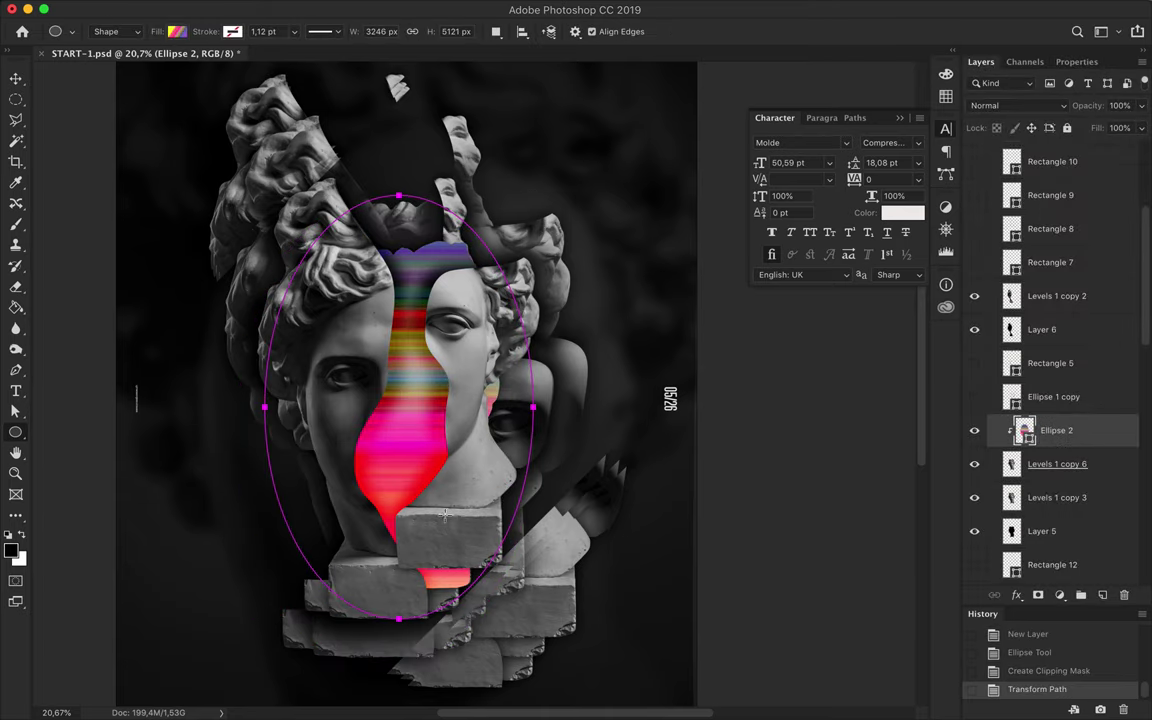
Set the ellipse to Color blend mode and a copy to Linear Dodge (Add) with lower fill.
{"action": "left_click", "coordinate": [1040, 106]}
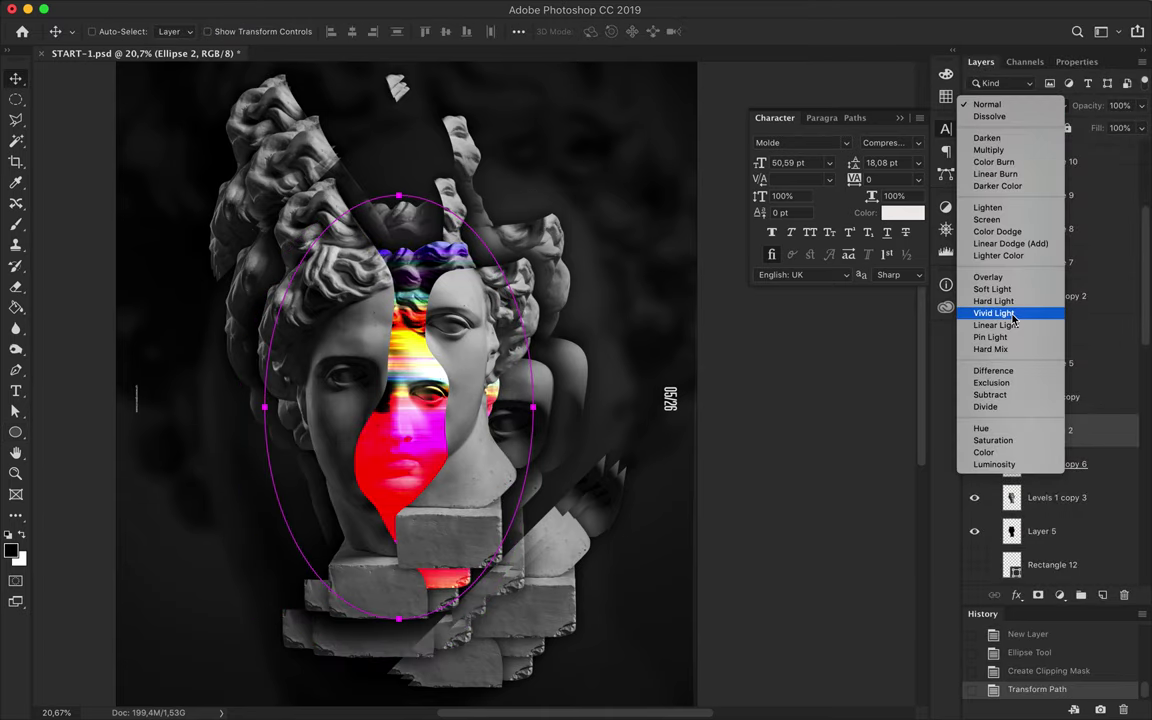
{"action": "left_click", "coordinate": [1001, 453]}
{"action": "left_click", "coordinate": [1020, 105]}
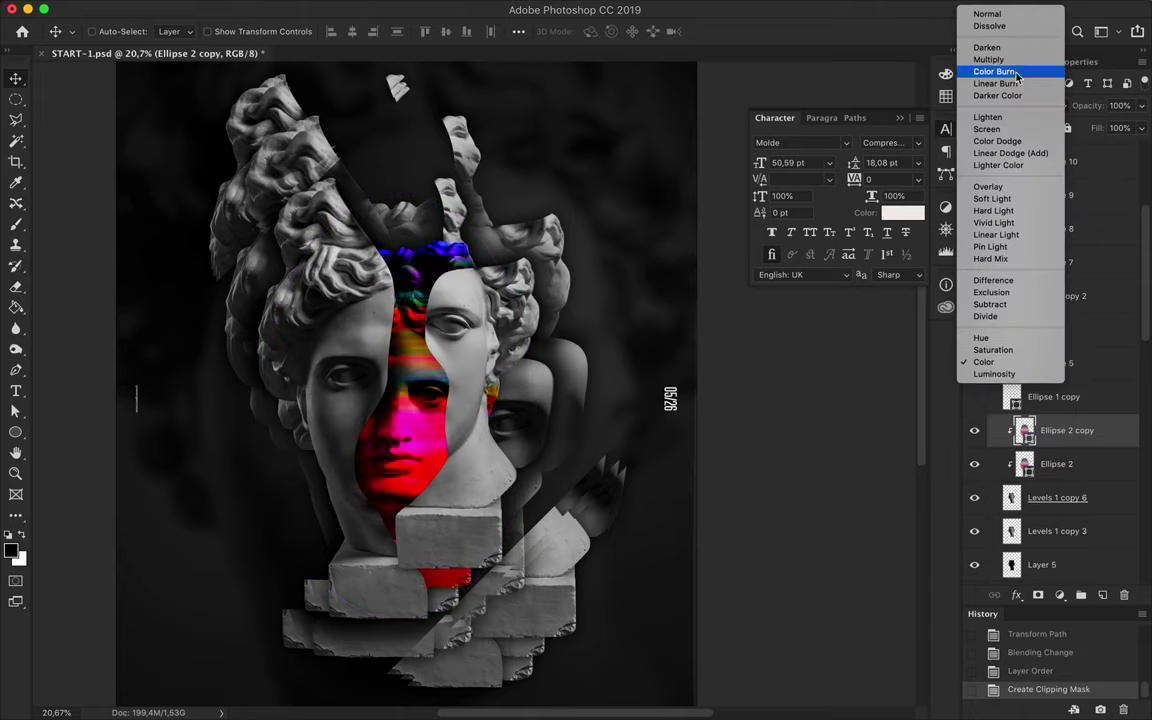
{"action": "left_click", "coordinate": [1015, 152]}
{"action": "left_click_drag", "start_coordinate": [1141, 128], "coordinate": [1085, 148]}
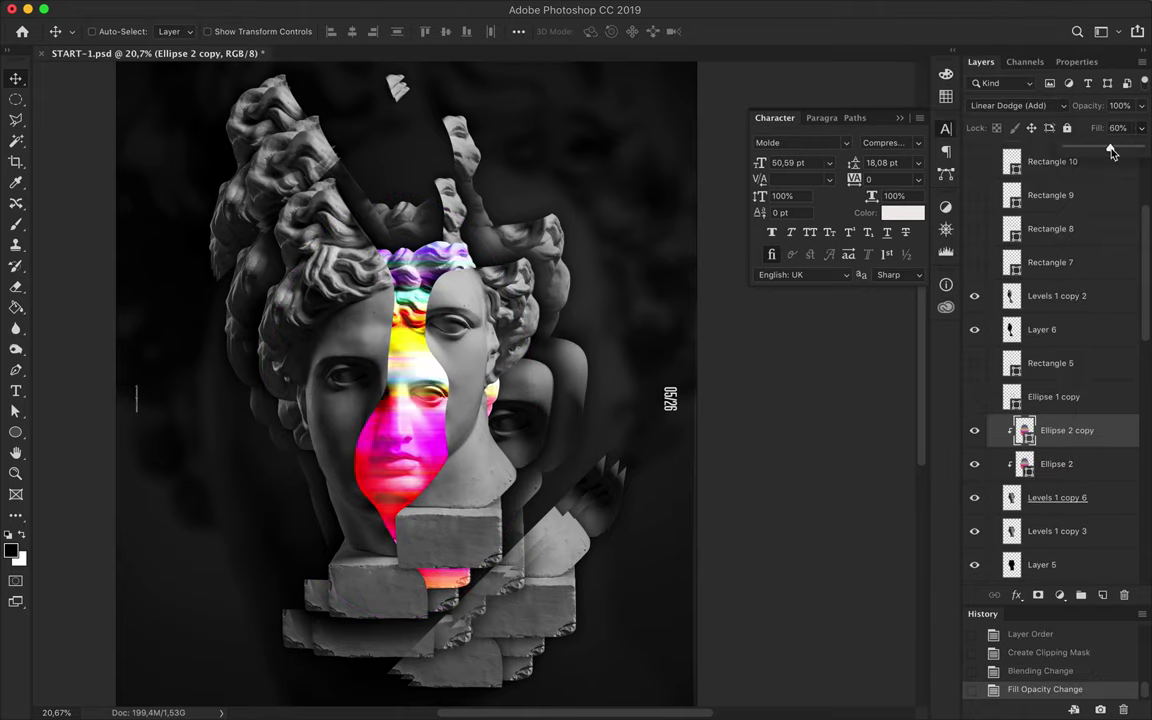
{"action": "left_click_drag", "start_coordinate": [1060, 415], "coordinate": [1058, 418]}
Convert the ellipse copy to a smart object and apply a Lens Flare filter.
{"action": "left_click", "coordinate": [393, 9]}
{"action": "mouse_move", "coordinate": [405, 336]}
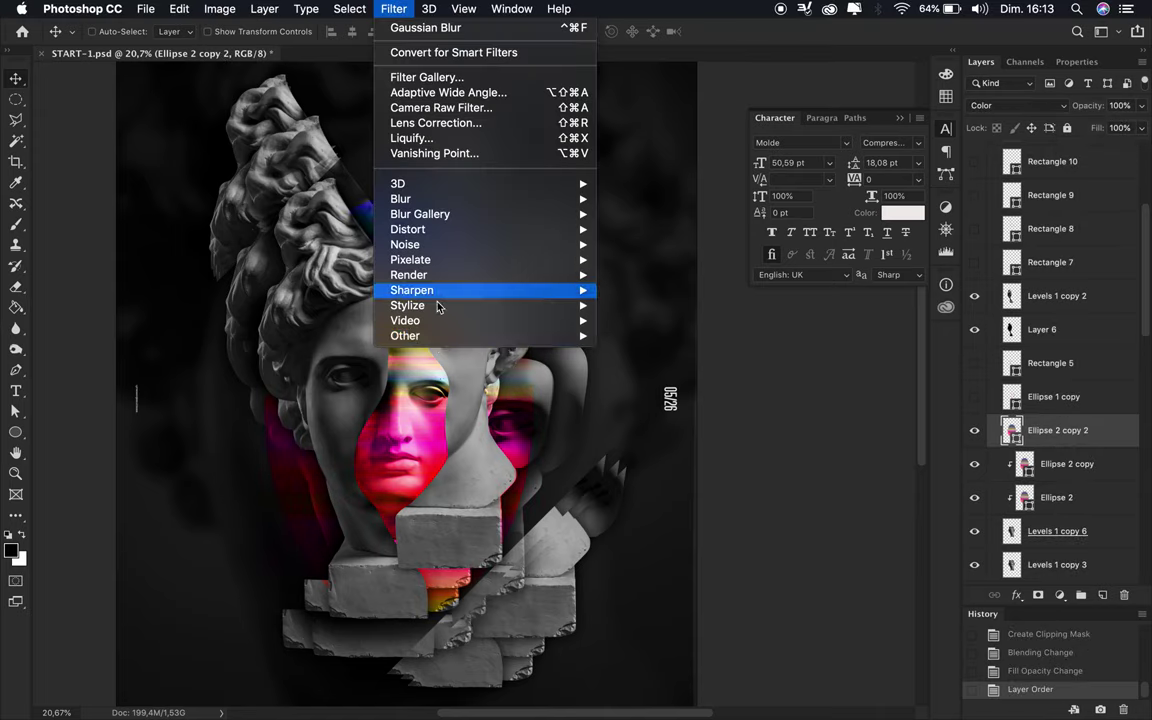
{"action": "key", "text": "Escape"}
{"action": "left_click", "coordinate": [393, 9]}
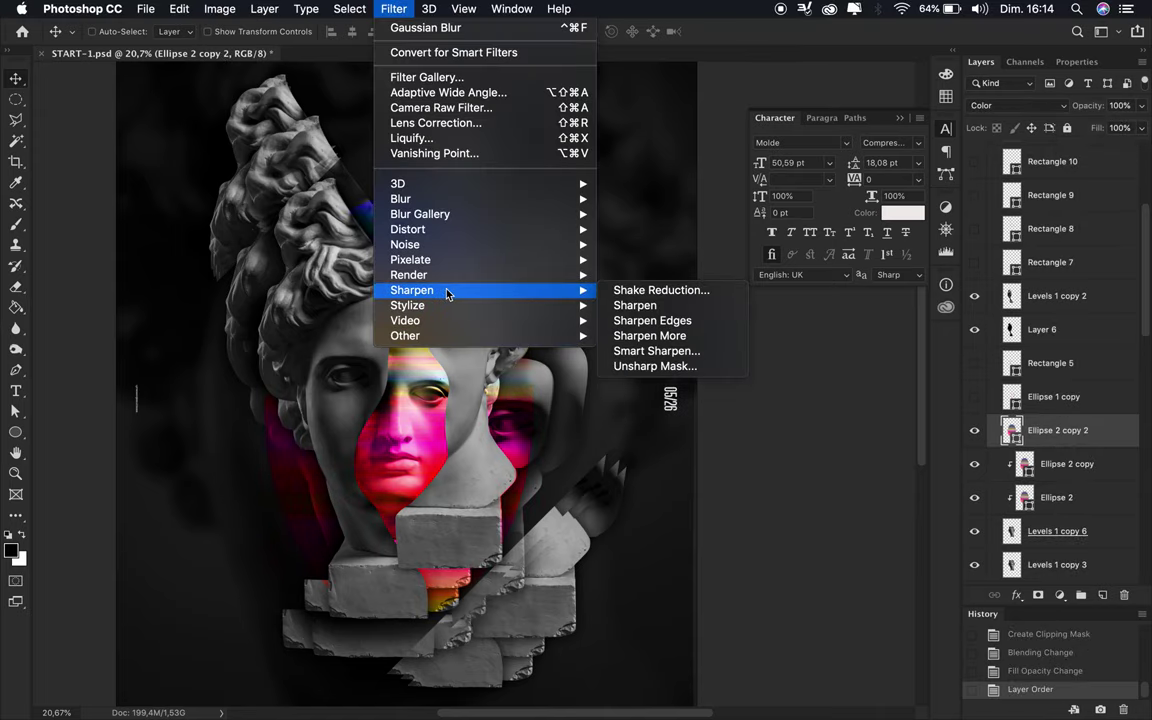
{"action": "left_click", "coordinate": [640, 380]}
{"action": "left_click", "coordinate": [654, 252]}
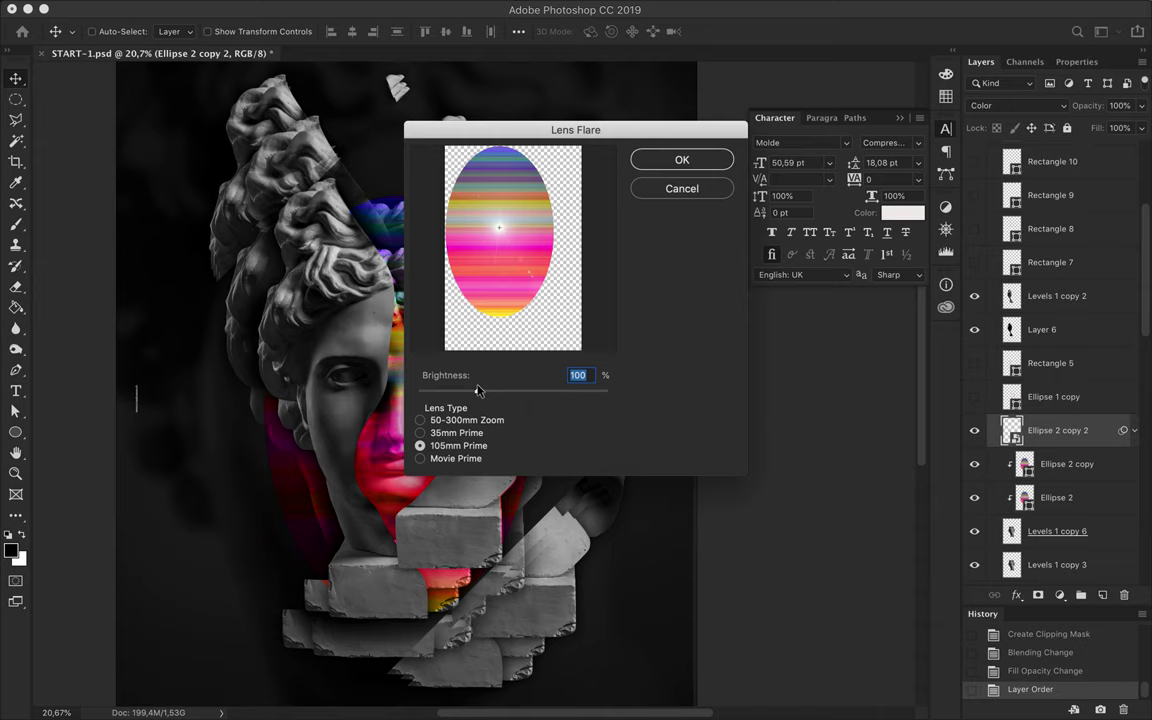
{"action": "left_click", "coordinate": [681, 160]}
Set the flare layer to Linear Dodge (Add) at 14% fill, then delete both ellipse copies.
{"action": "left_click", "coordinate": [1015, 105]}
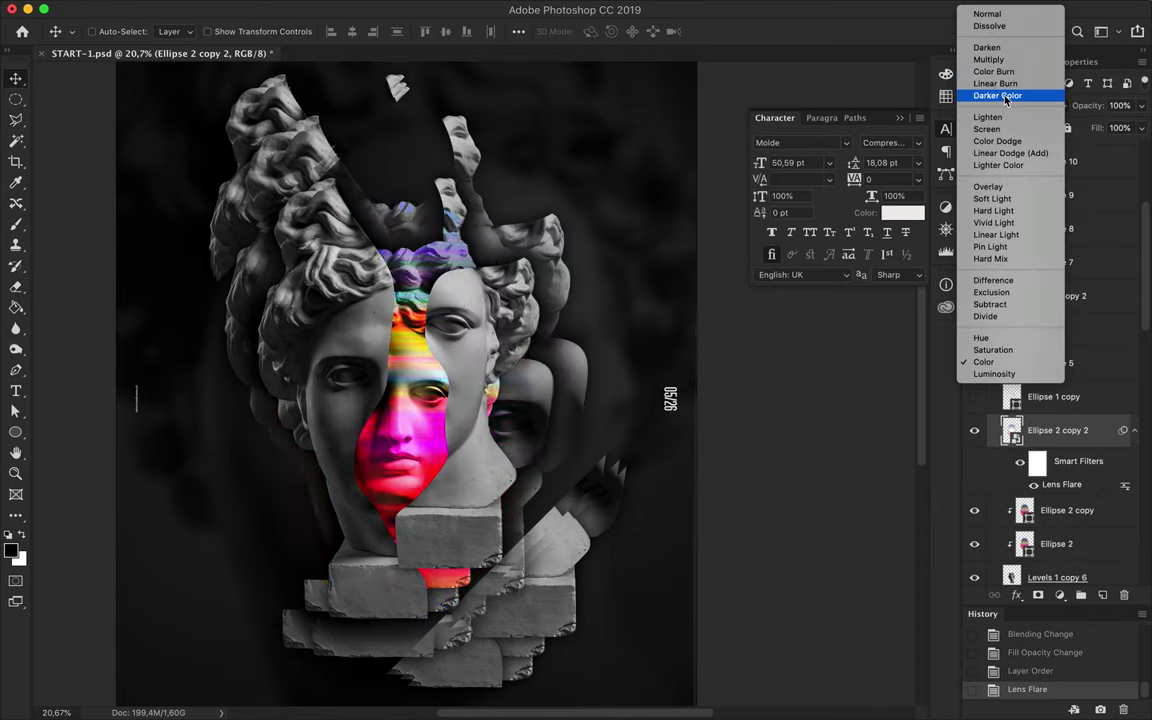
{"action": "left_click", "coordinate": [1010, 153]}
{"action": "left_click_drag", "start_coordinate": [1097, 128], "coordinate": [1100, 147]}
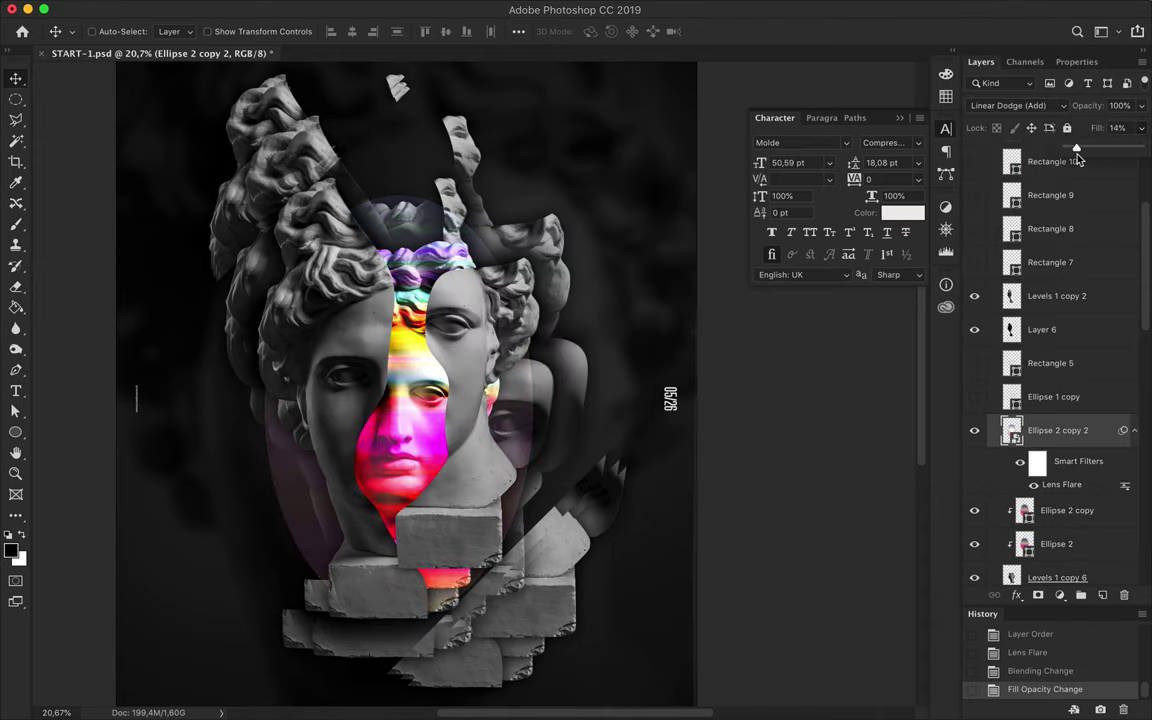
{"action": "left_click", "coordinate": [1048, 497], "text": "alt"}
{"action": "key", "text": "BackSpace"}
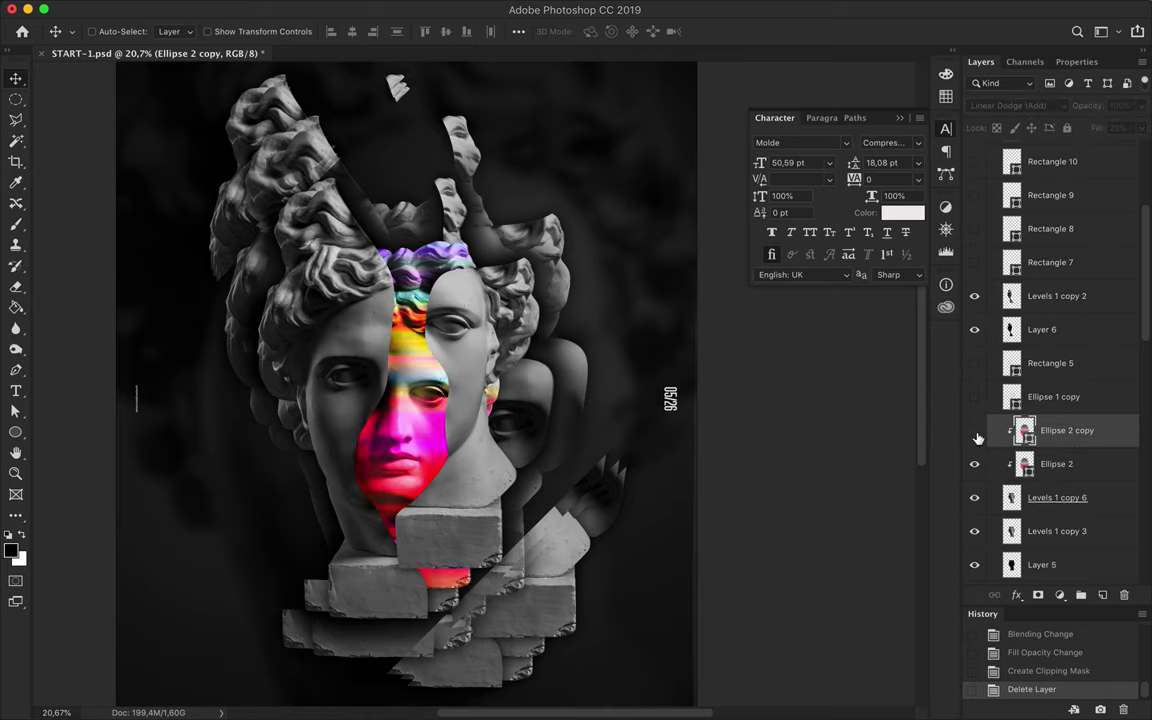
{"action": "key", "text": "BackSpace"}
Apply Gaussian Blur to the ellipse as a smart object and duplicate the blurred ellipse.
{"action": "left_click", "coordinate": [393, 9]}
{"action": "left_click", "coordinate": [650, 259]}
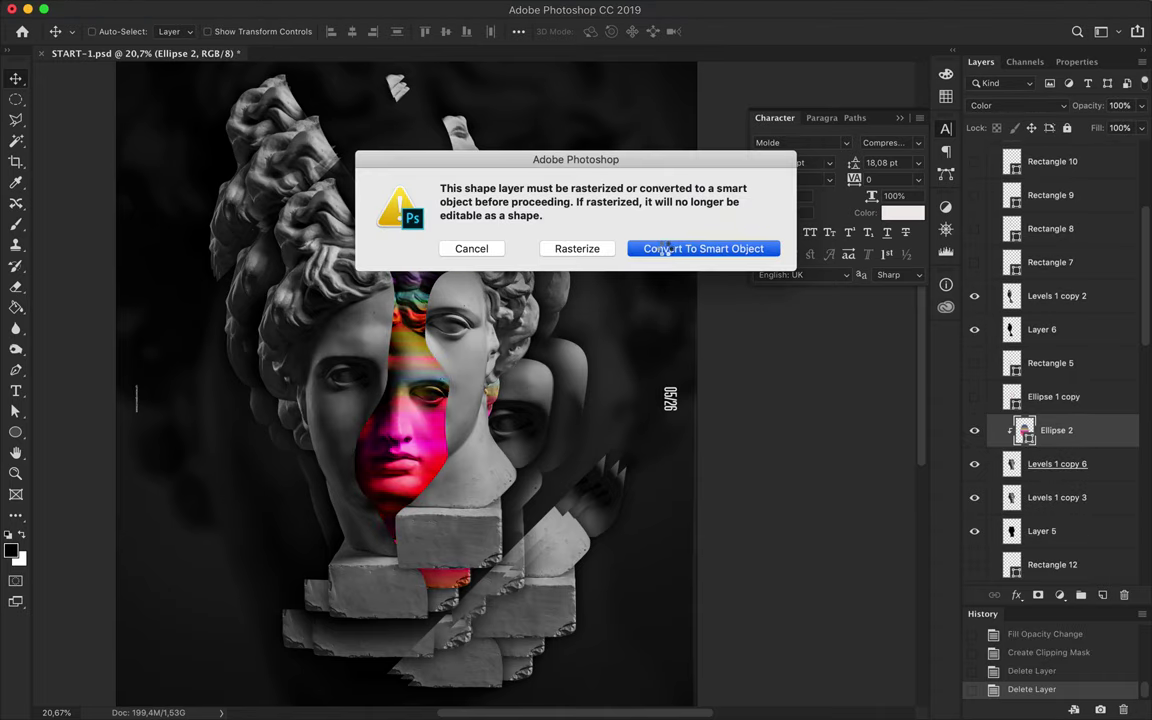
{"action": "left_click", "coordinate": [610, 249]}
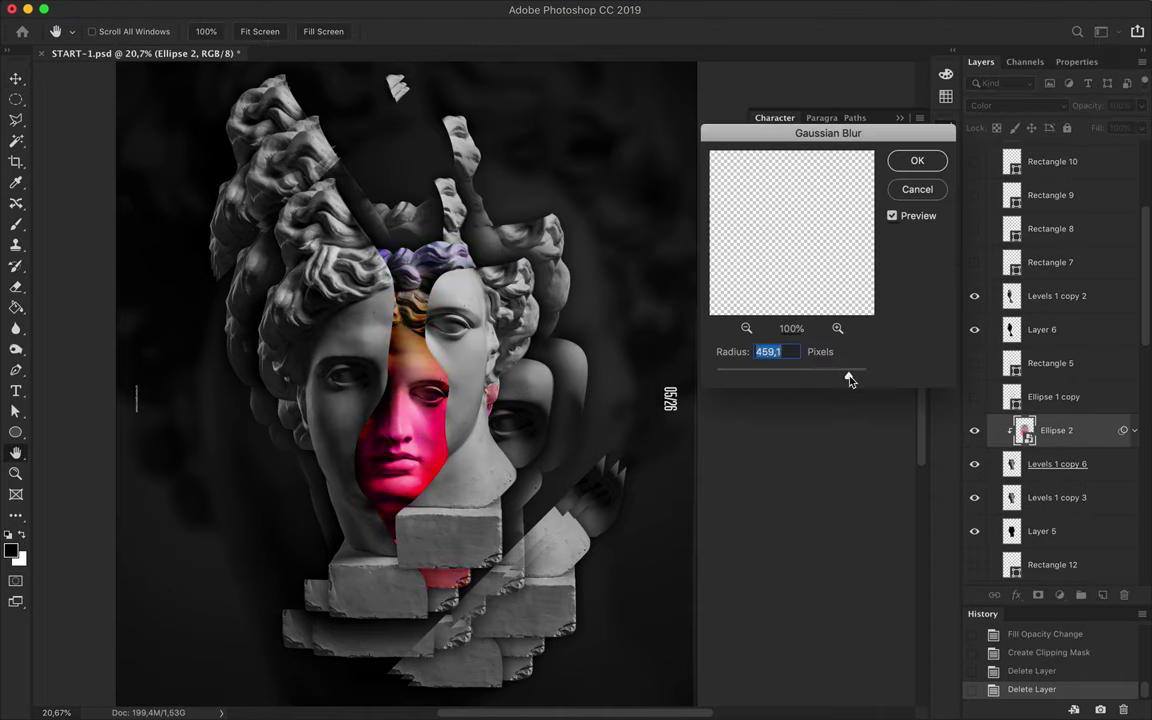
{"action": "key", "text": "Return"}
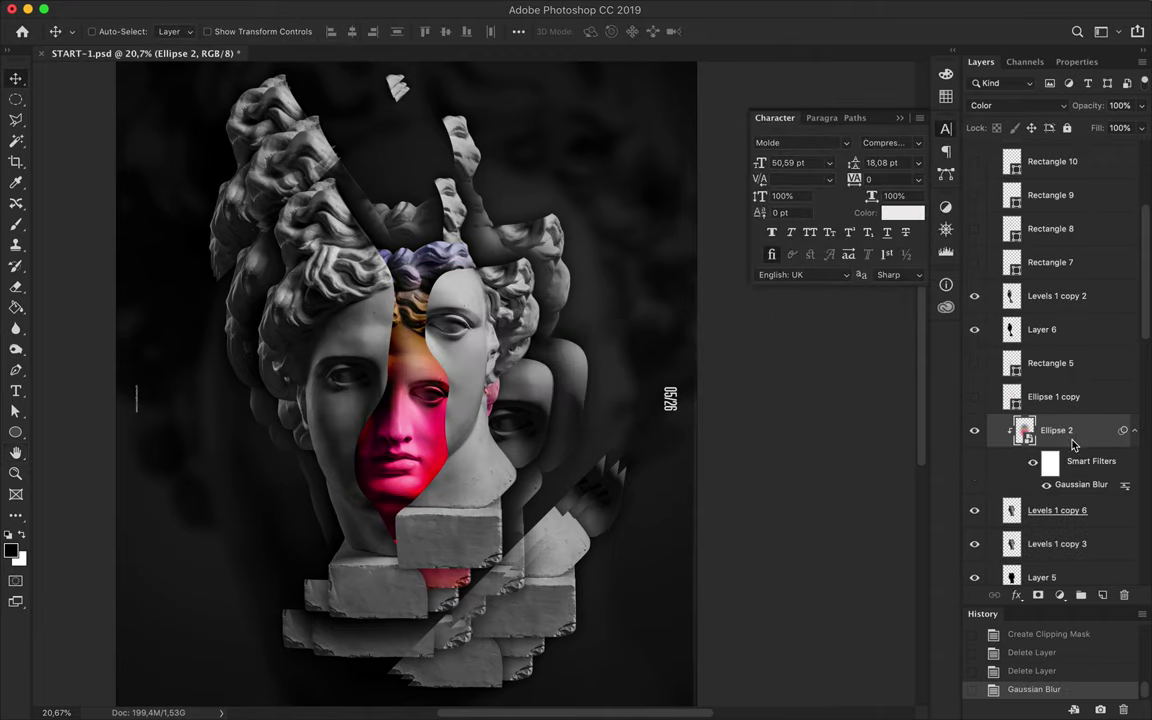
{"action": "left_click_drag", "start_coordinate": [1060, 432], "coordinate": [1060, 420]}
{"action": "key", "text": "super+0"}
{"action": "scroll", "coordinate": [736, 420], "scroll_direction": "up", "scroll_amount": 3}
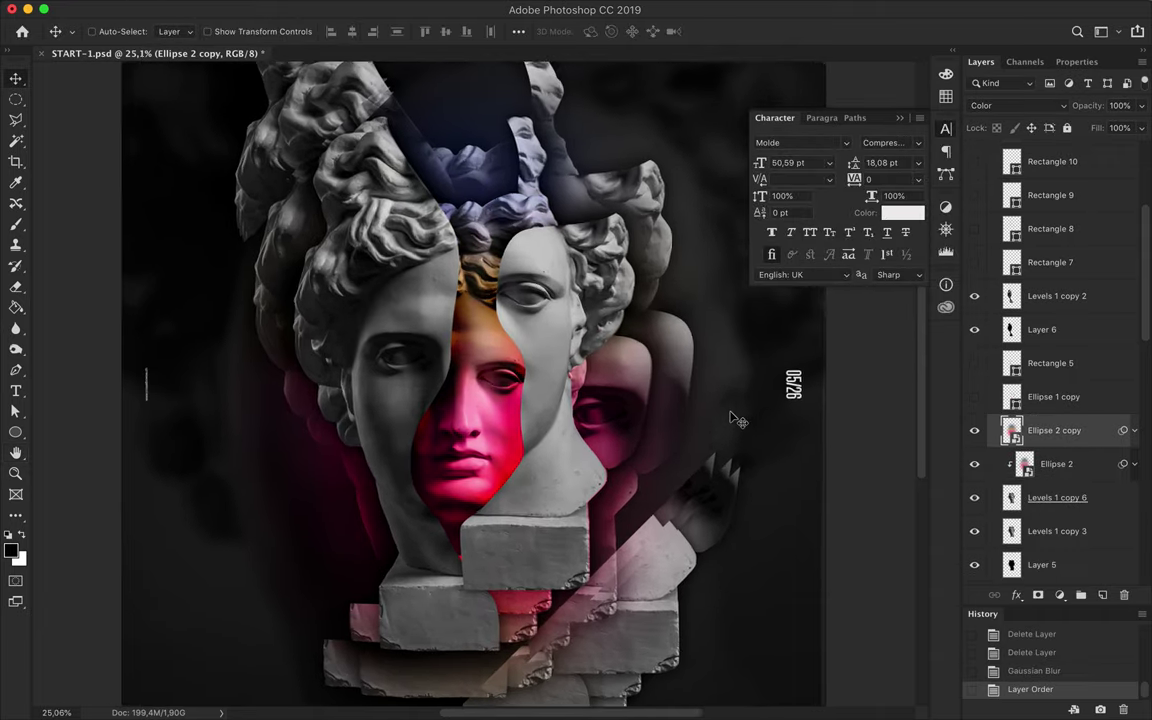
Copy a lower slice of Layer 1 copy 2 onto a new layer using a polygonal lasso selection.
{"action": "scroll", "coordinate": [736, 420], "scroll_direction": "down", "scroll_amount": 2}
{"action": "scroll", "coordinate": [573, 407], "scroll_direction": "down", "scroll_amount": 1}
{"action": "scroll", "coordinate": [990, 390], "scroll_direction": "down", "scroll_amount": 10}
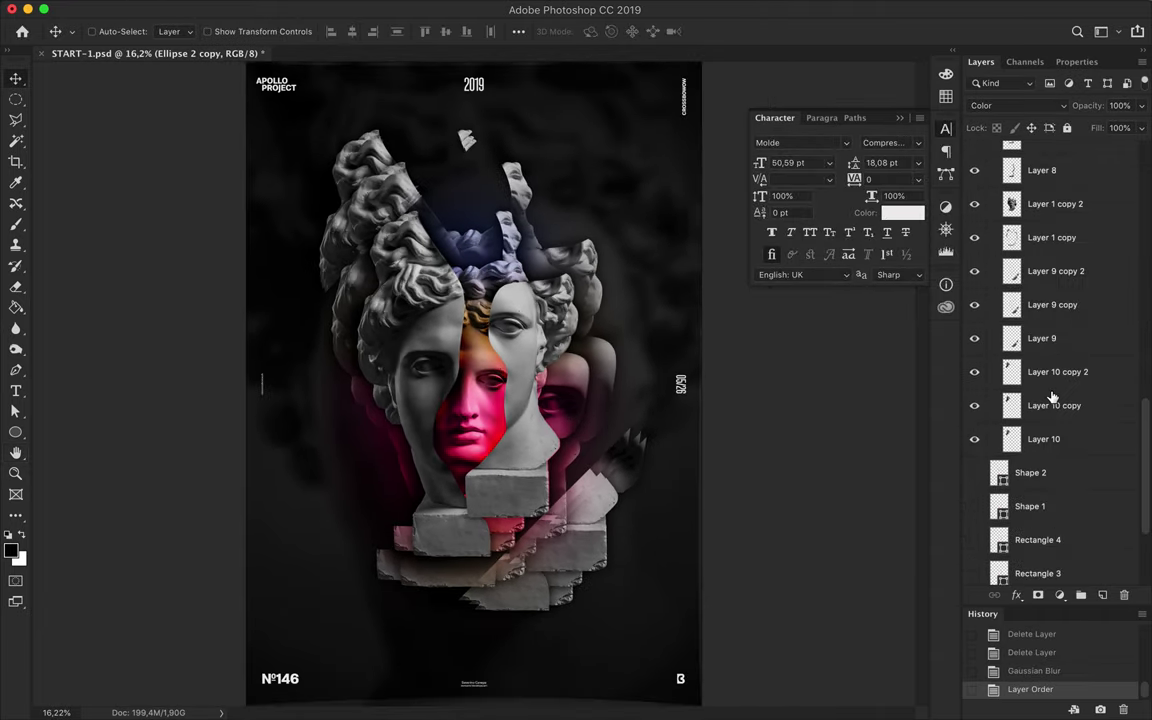
{"action": "left_click", "coordinate": [1012, 380]}
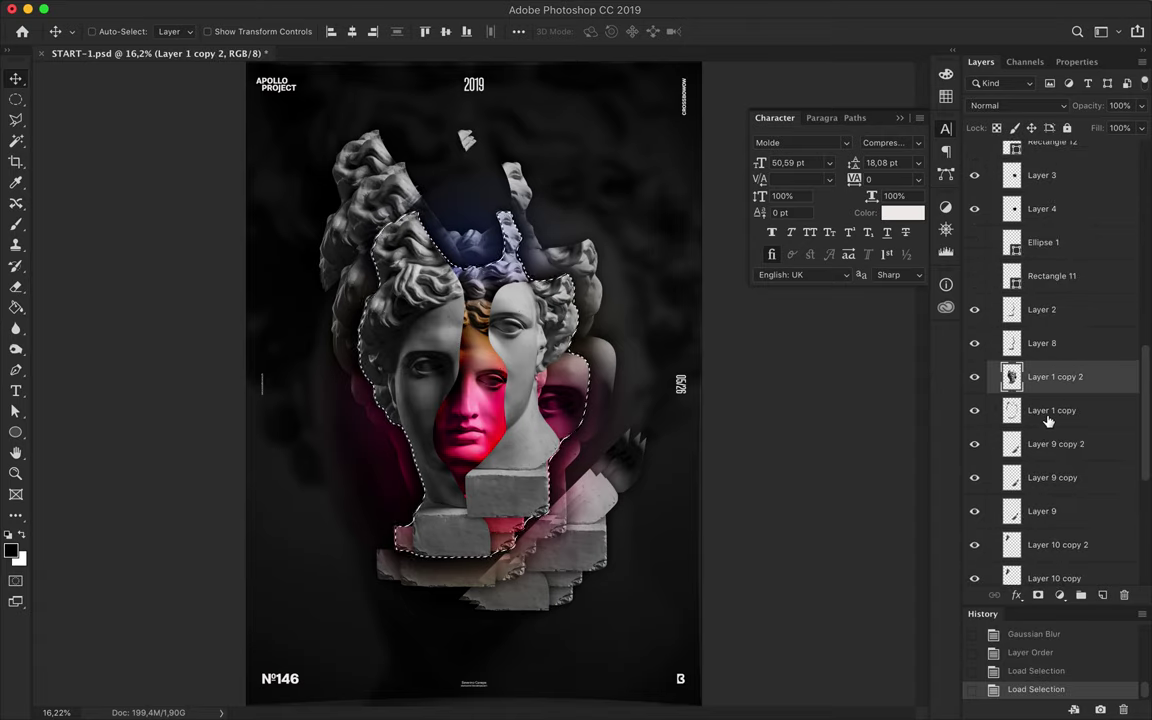
{"action": "left_click_drag", "start_coordinate": [1052, 375], "coordinate": [1052, 377]}
{"action": "key", "text": "ctrl+z"}
{"action": "key", "text": "l"}
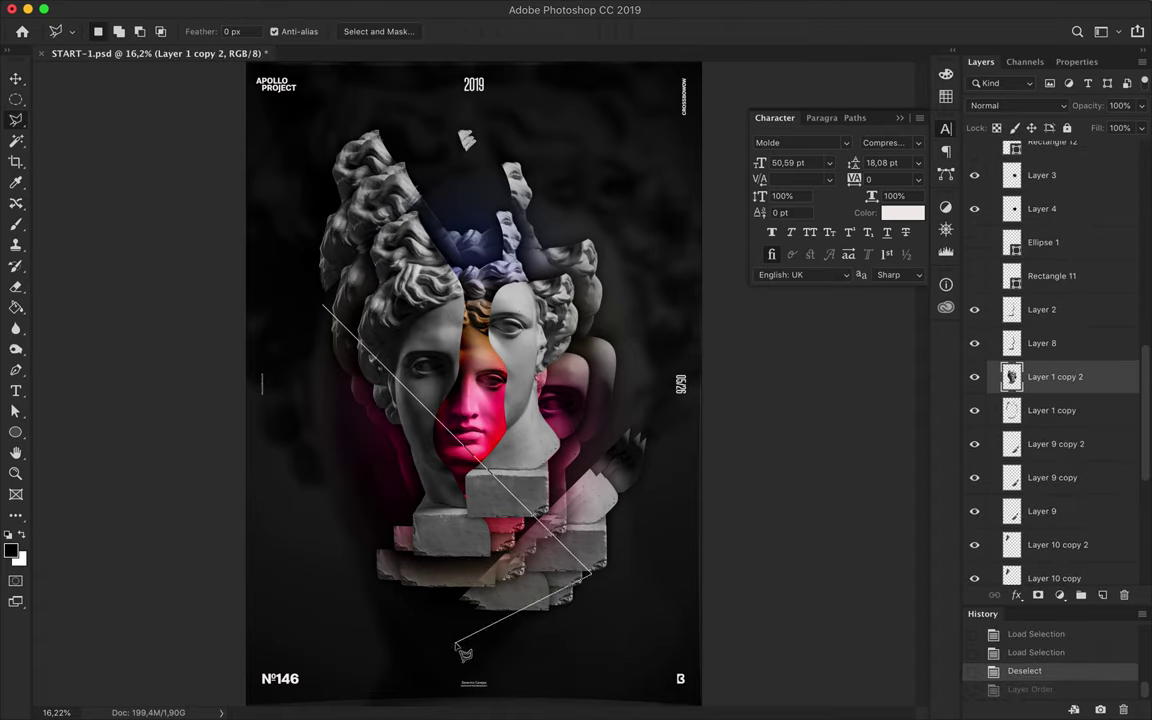
{"action": "double_click", "coordinate": [463, 652]}
{"action": "key", "text": "ctrl+c"}
{"action": "key", "text": "ctrl+v"}
Shift the pasted slice along the bust, place it below Layer 1 copy, and delete an extra copy.
{"action": "key", "text": "v"}
{"action": "left_click_drag", "start_coordinate": [455, 562], "coordinate": [416, 575]}
{"action": "left_click_drag", "start_coordinate": [1071, 410], "coordinate": [1000, 492]}
{"action": "mouse_move", "coordinate": [440, 518]}
{"action": "left_mouse_down"}
{"action": "mouse_move", "coordinate": [433, 594]}
{"action": "mouse_move", "coordinate": [388, 490]}
{"action": "left_mouse_up"}
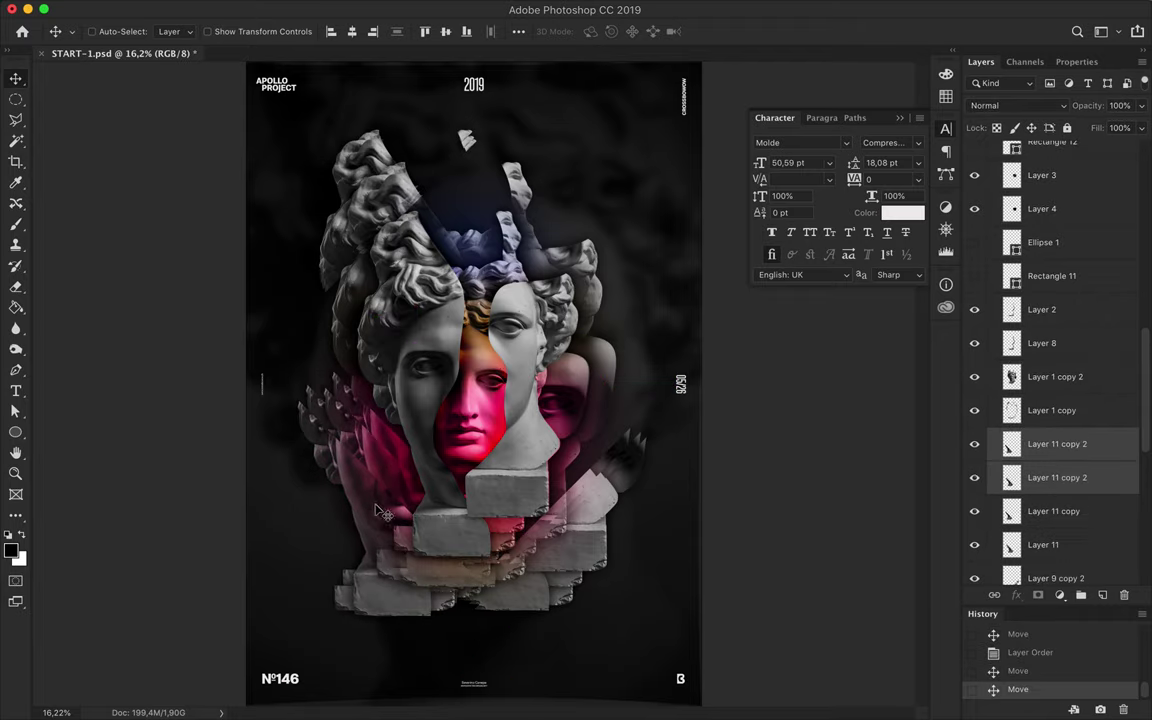
{"action": "key", "text": "BackSpace"}
Duplicate Layer 1 copy 2 again and offset the new slice on the bust.
{"action": "scroll", "coordinate": [400, 572], "scroll_direction": "up", "scroll_amount": 1}
{"action": "scroll", "coordinate": [553, 533], "scroll_direction": "up", "scroll_amount": 2}
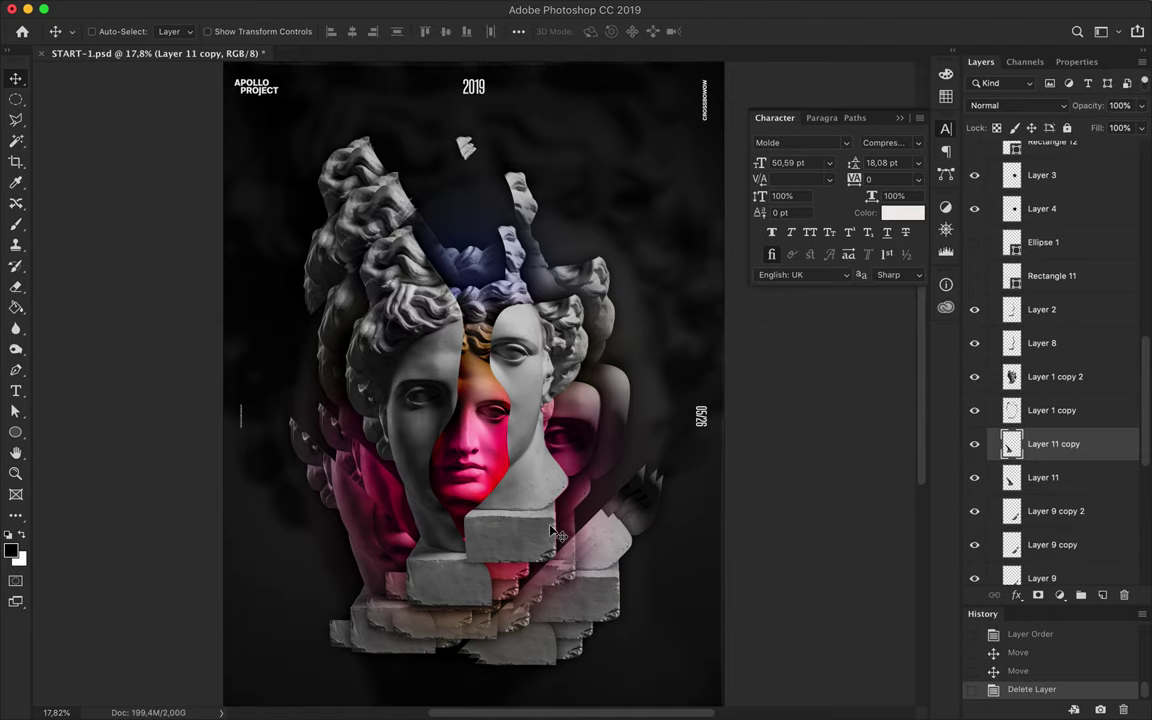
{"action": "left_click", "coordinate": [1048, 388]}
{"action": "scroll", "coordinate": [1067, 398], "scroll_direction": "down", "scroll_amount": 2}
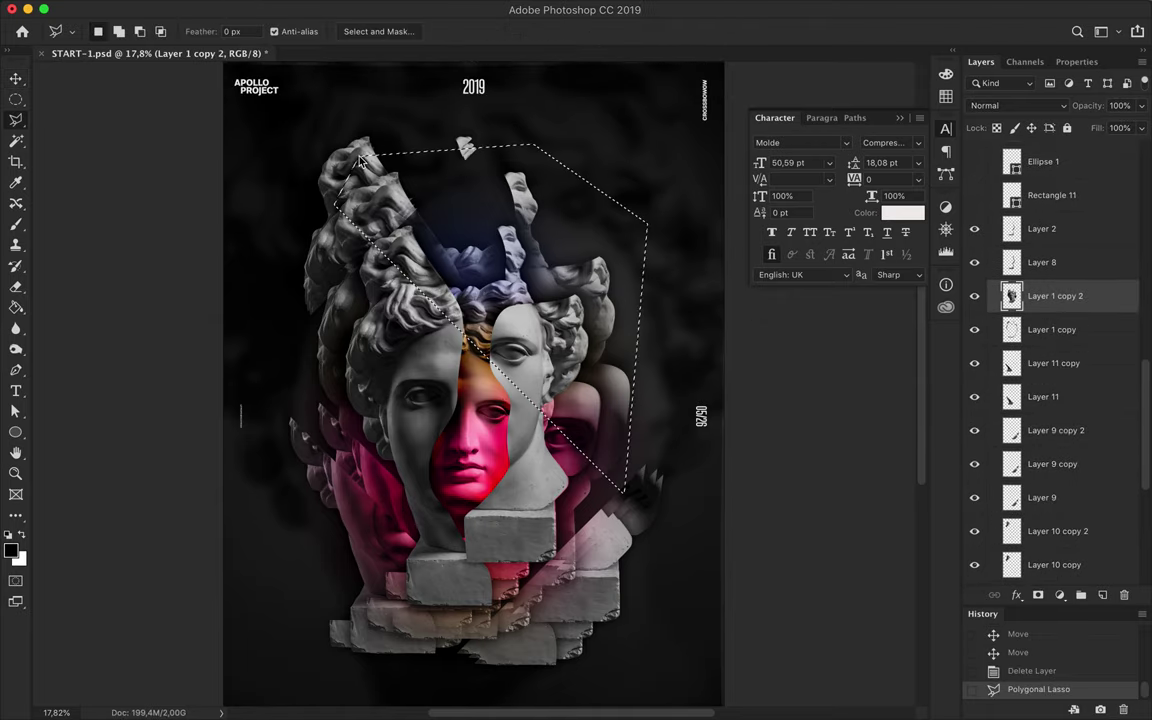
{"action": "key", "text": "ctrl+c"}
{"action": "key", "text": "ctrl+v"}
{"action": "key", "text": "v"}
{"action": "left_click_drag", "start_coordinate": [470, 260], "coordinate": [595, 463]}
Delete the unwanted Layer 11 slice, undoing an accidental move of Layer 1 copy.
{"action": "scroll", "coordinate": [595, 463], "scroll_direction": "up", "scroll_amount": 1}
{"action": "scroll", "coordinate": [593, 463], "scroll_direction": "down", "scroll_amount": 1}
{"action": "left_click", "coordinate": [360, 410]}
{"action": "key", "text": "Delete"}
{"action": "left_click", "coordinate": [381, 580]}
{"action": "left_click_drag", "start_coordinate": [381, 580], "coordinate": [340, 625]}
{"action": "key", "text": "ctrl+z"}
{"action": "scroll", "coordinate": [1050, 500], "scroll_direction": "down", "scroll_amount": 2}
{"action": "scroll", "coordinate": [1050, 530], "scroll_direction": "down", "scroll_amount": 3}
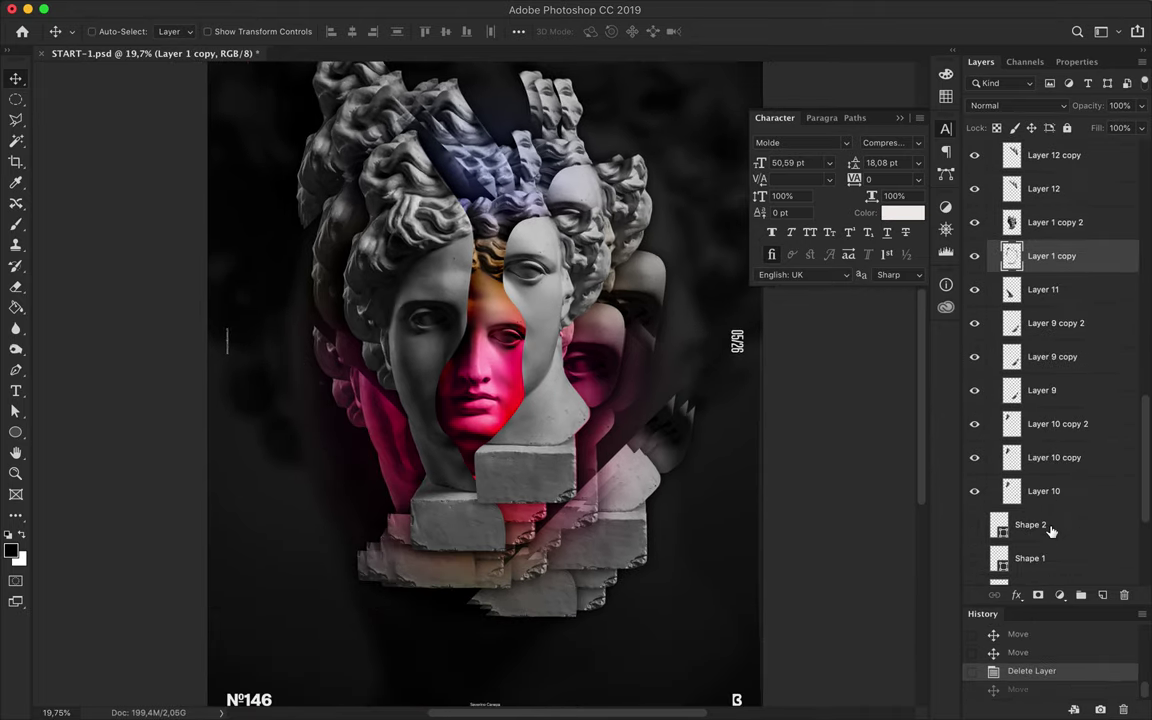
{"action": "scroll", "coordinate": [1050, 530], "scroll_direction": "up", "scroll_amount": 1}
Shift Layer 11 downward and trial-move Layer 1 copy, undoing that trial.
{"action": "left_click", "coordinate": [1043, 330]}
{"action": "left_click_drag", "start_coordinate": [360, 420], "coordinate": [340, 499]}
{"action": "scroll", "coordinate": [378, 560], "scroll_direction": "down", "scroll_amount": 1}
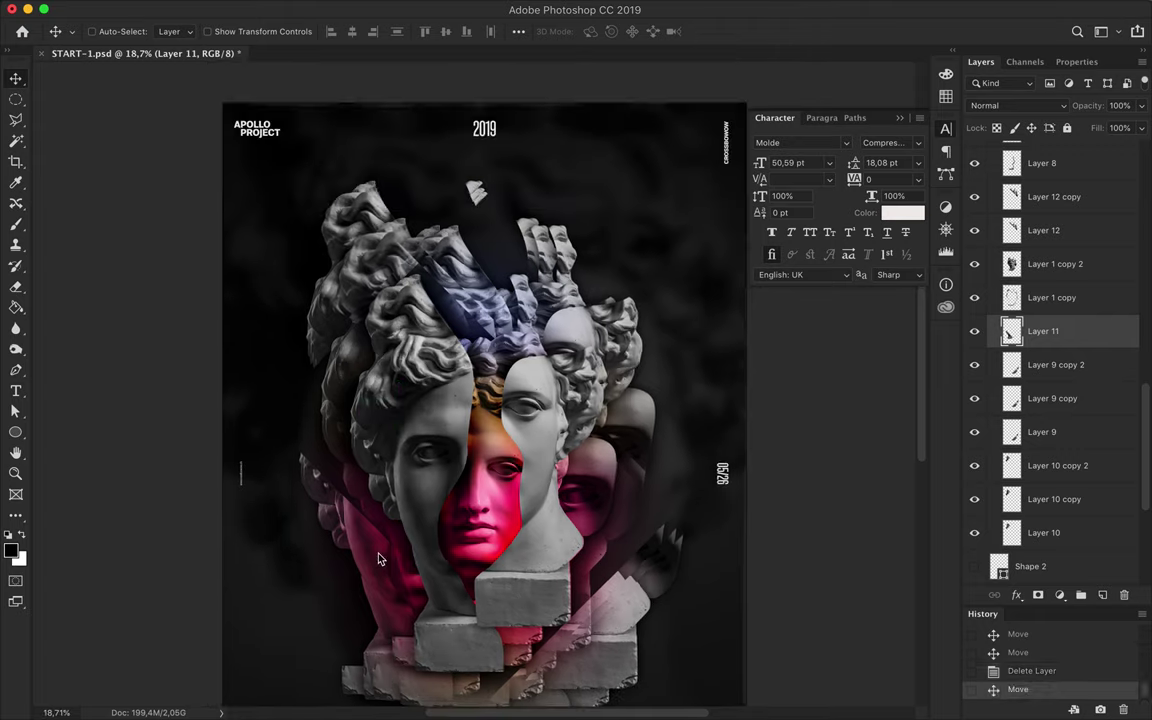
{"action": "scroll", "coordinate": [378, 560], "scroll_direction": "down", "scroll_amount": 1}
{"action": "scroll", "coordinate": [500, 400], "scroll_direction": "up", "scroll_amount": 2}
{"action": "left_click", "coordinate": [585, 387]}
{"action": "left_click_drag", "start_coordinate": [585, 387], "coordinate": [600, 420]}
{"action": "key", "text": "ctrl+z"}
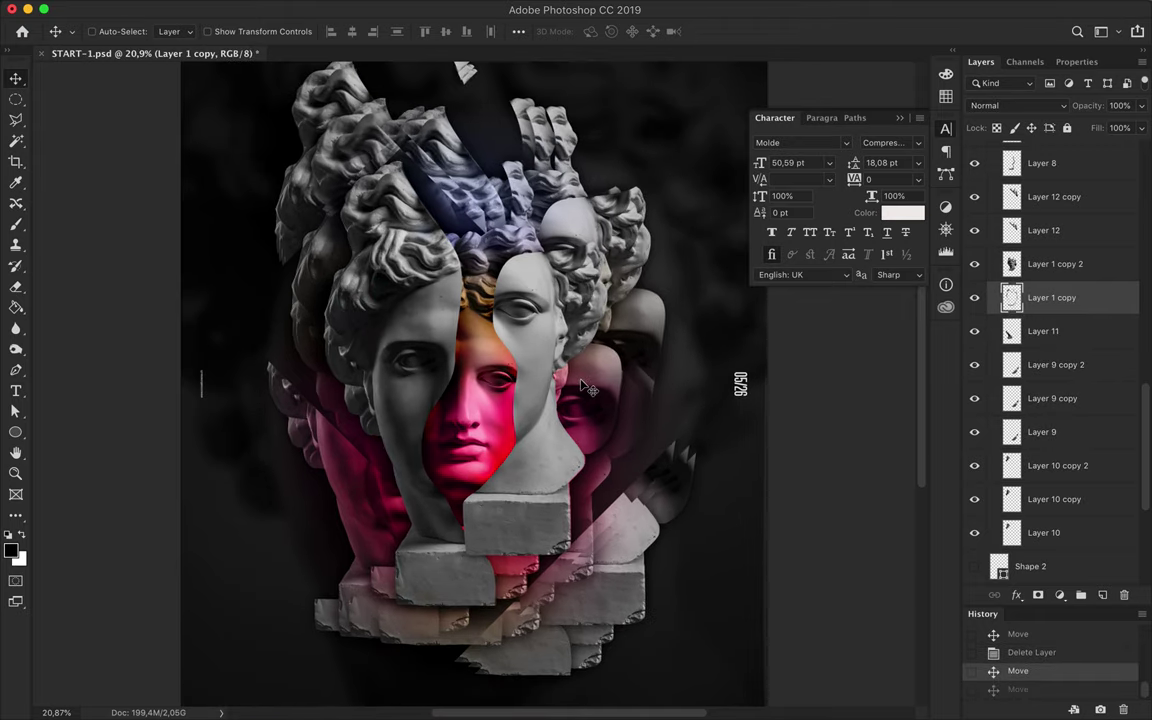
{"action": "scroll", "coordinate": [588, 388], "scroll_direction": "down", "scroll_amount": 1}
{"action": "scroll", "coordinate": [1050, 400], "scroll_direction": "down", "scroll_amount": 3}
Set the Fill of Ellipse 2 and Ellipse 2 copy to 33%.
{"action": "left_click", "coordinate": [974, 311]}
{"action": "left_click", "coordinate": [1089, 312]}
{"action": "left_click", "coordinate": [1100, 278], "text": "shift"}
{"action": "left_click", "coordinate": [1140, 128]}
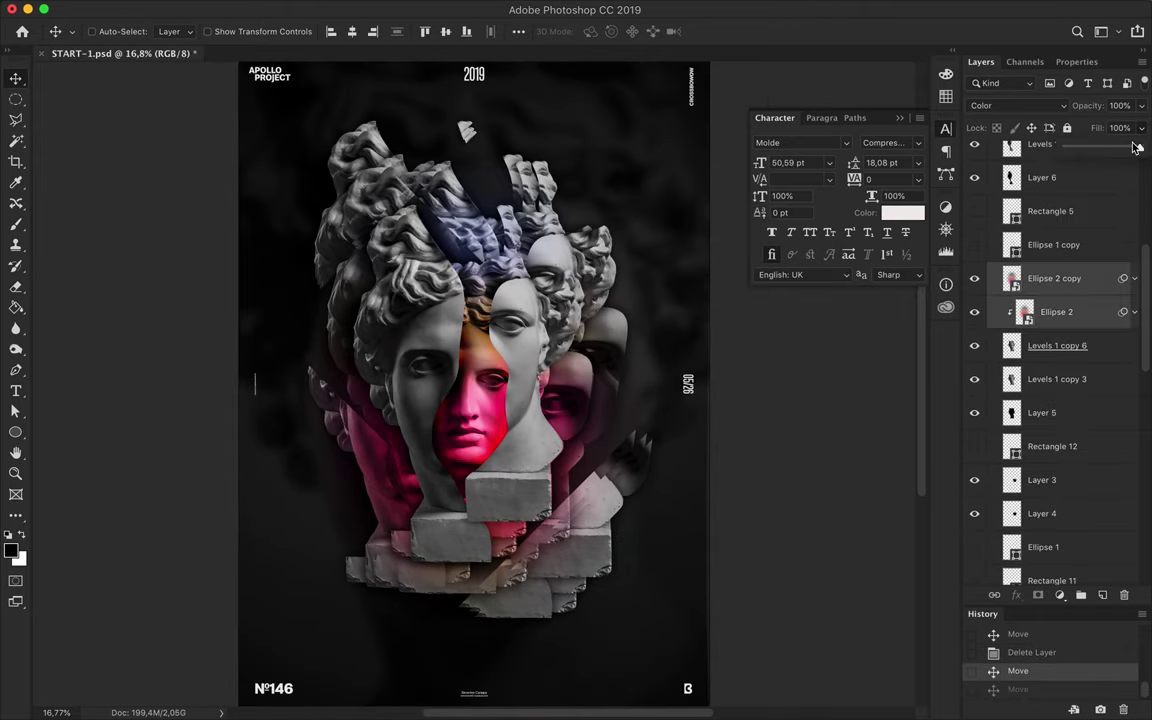
Move the Layer 9 bust fragment upward and select the Levels 1 copy 4 texture layer.
{"action": "scroll", "coordinate": [785, 341], "scroll_direction": "up", "scroll_amount": 2}
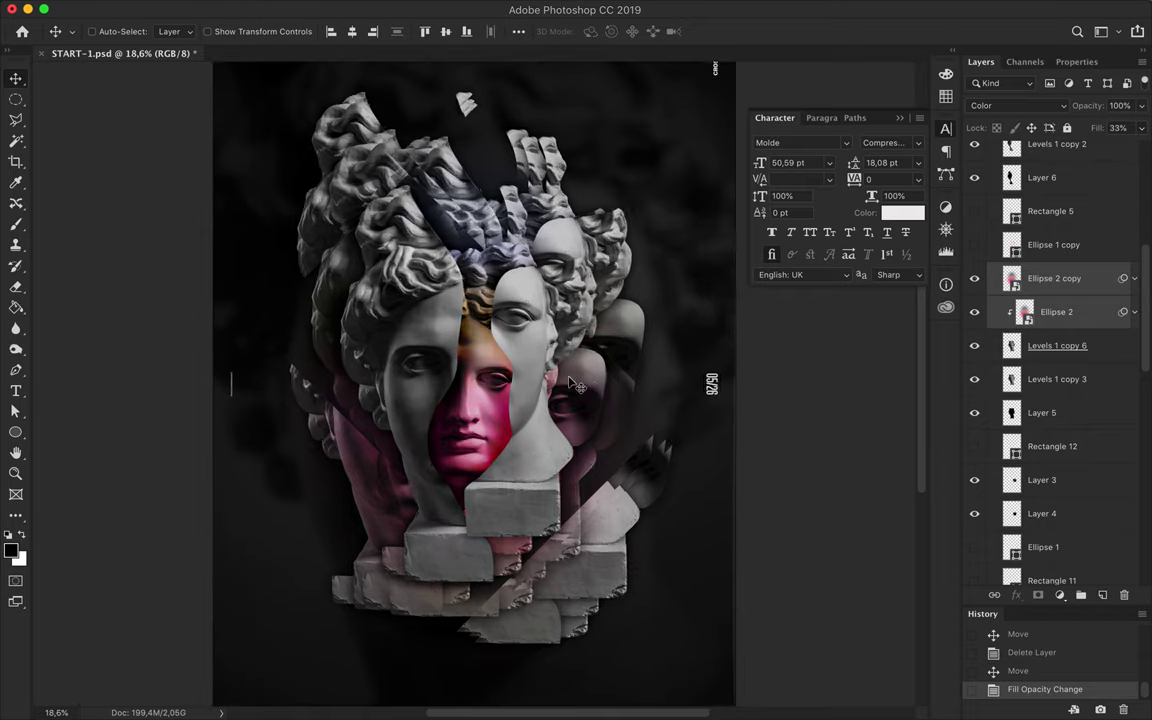
{"action": "mouse_move", "coordinate": [594, 404]}
{"action": "left_mouse_down"}
{"action": "mouse_move", "coordinate": [645, 370]}
{"action": "mouse_move", "coordinate": [600, 262]}
{"action": "left_mouse_up"}
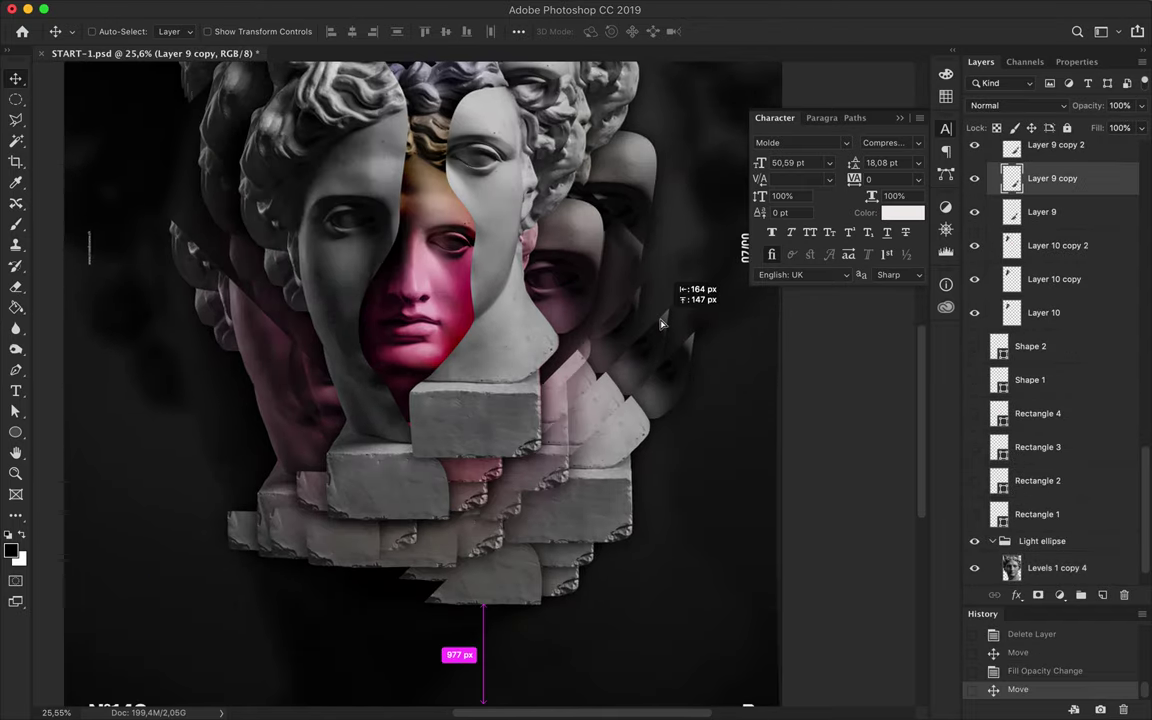
{"action": "scroll", "coordinate": [508, 349], "scroll_direction": "down", "scroll_amount": 2}
{"action": "left_click", "coordinate": [1055, 535]}
{"action": "left_click", "coordinate": [393, 9]}
{"action": "mouse_move", "coordinate": [408, 275]}
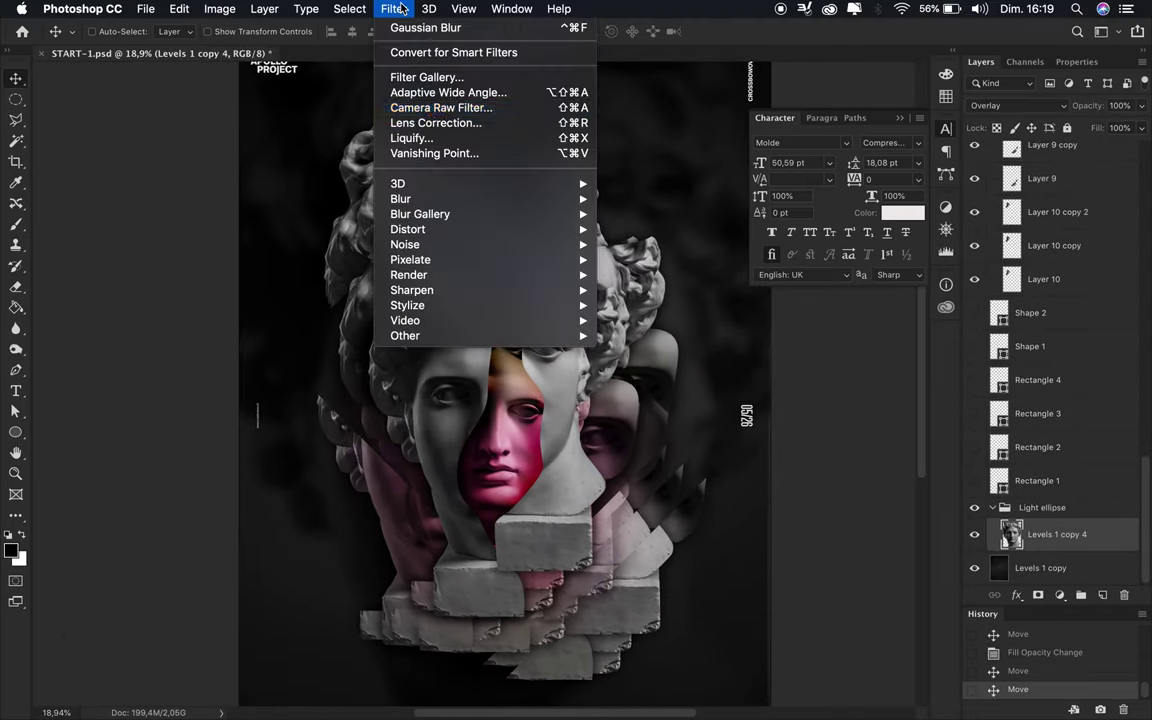
Apply a Wave distortion to Levels 1 copy 4 and squash Levels 1 copy vertically.
{"action": "mouse_move", "coordinate": [408, 229]}
{"action": "left_click", "coordinate": [630, 336]}
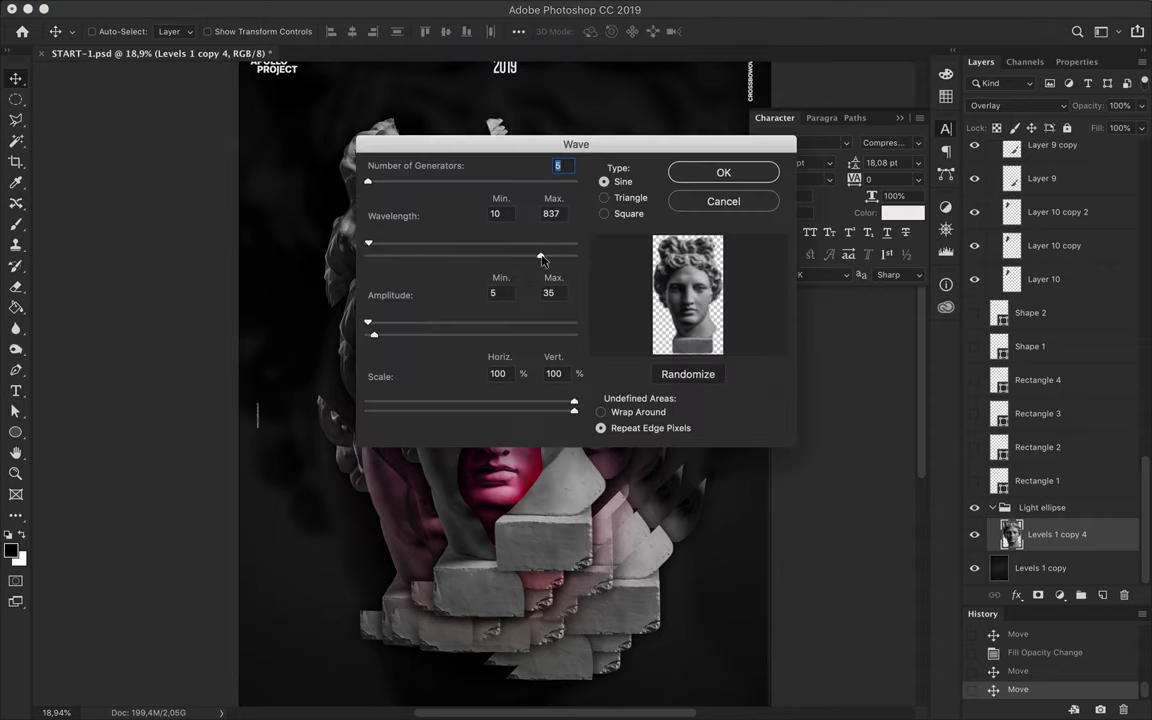
{"action": "key", "text": "Return"}
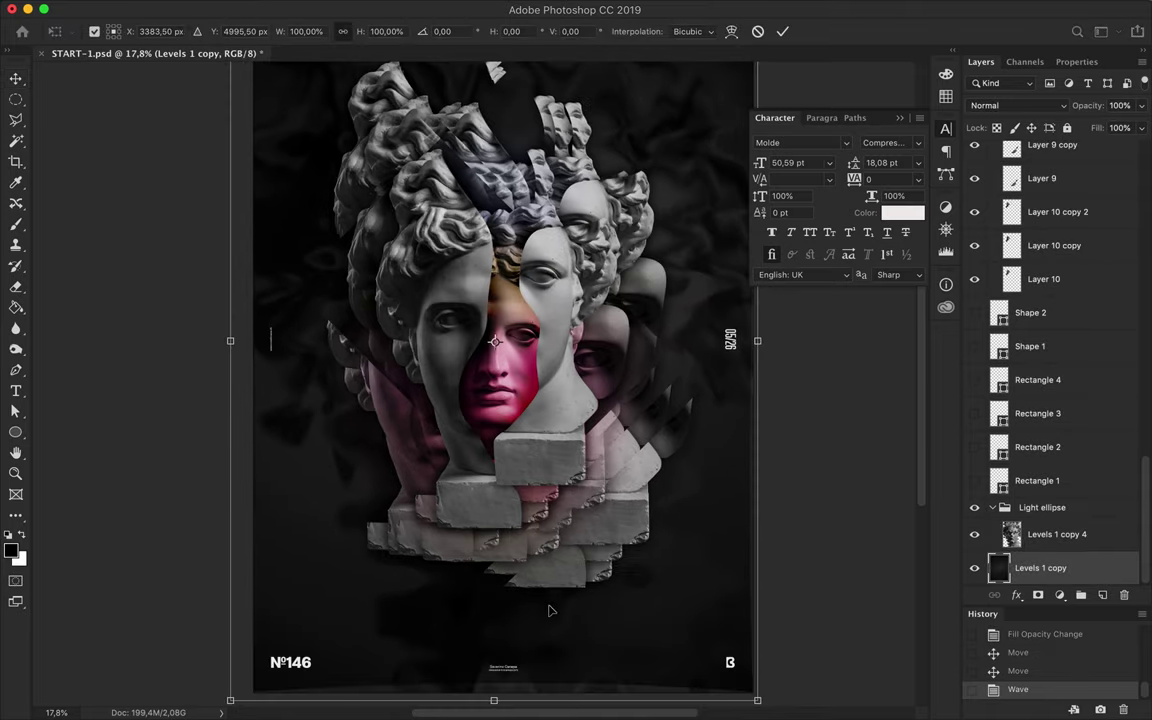
{"action": "left_click_drag", "start_coordinate": [494, 700], "coordinate": [494, 679]}
{"action": "key", "text": "Return"}
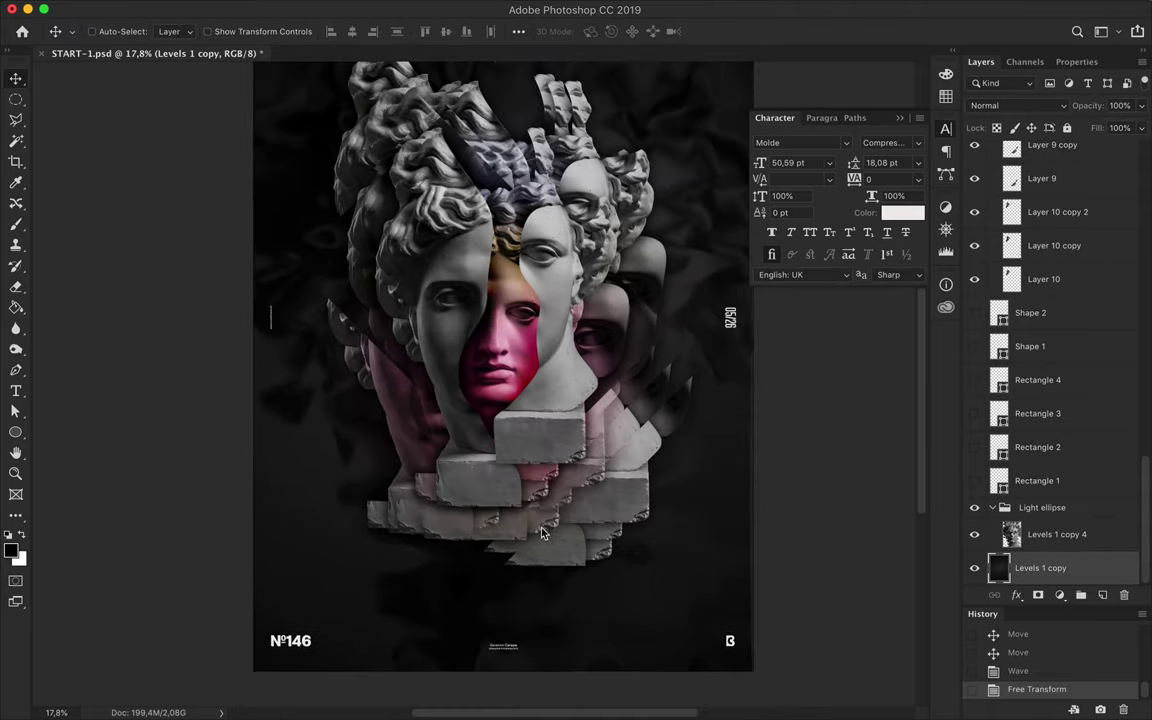
Move the two ellipse copies into the Light ellipse group and enlarge them.
{"action": "left_click_drag", "start_coordinate": [1090, 312], "coordinate": [1045, 534]}
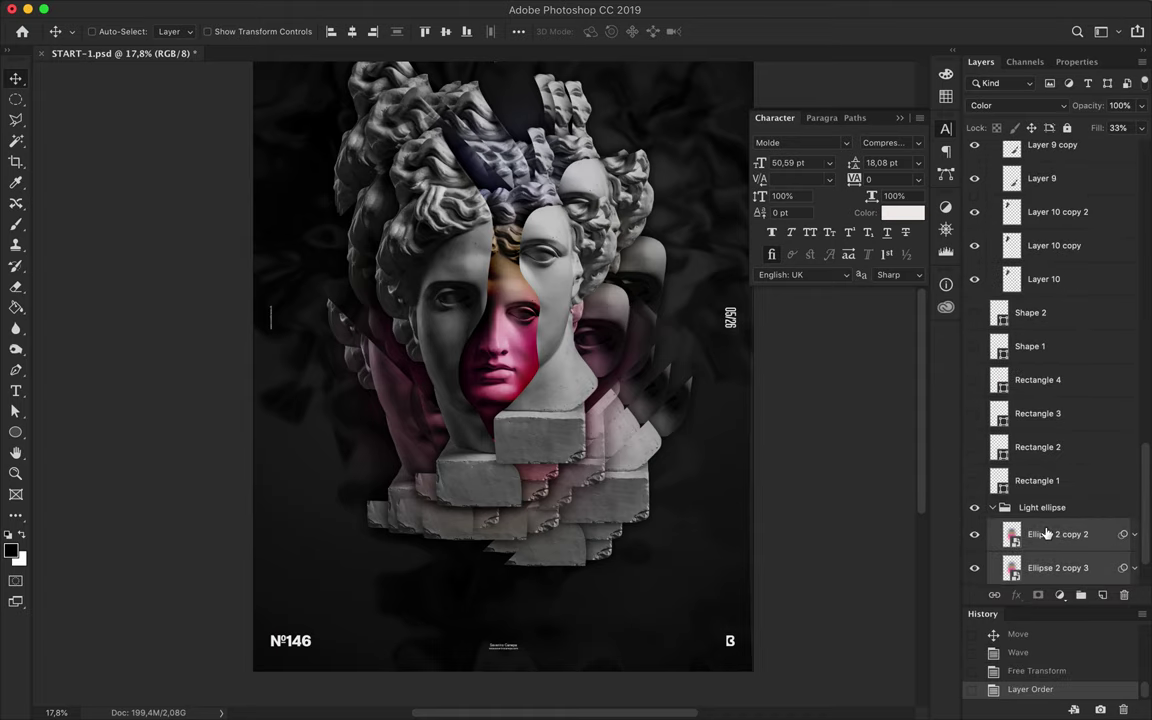
{"action": "key", "text": "ctrl+t"}
{"action": "left_click_drag", "start_coordinate": [712, 666], "coordinate": [761, 690]}
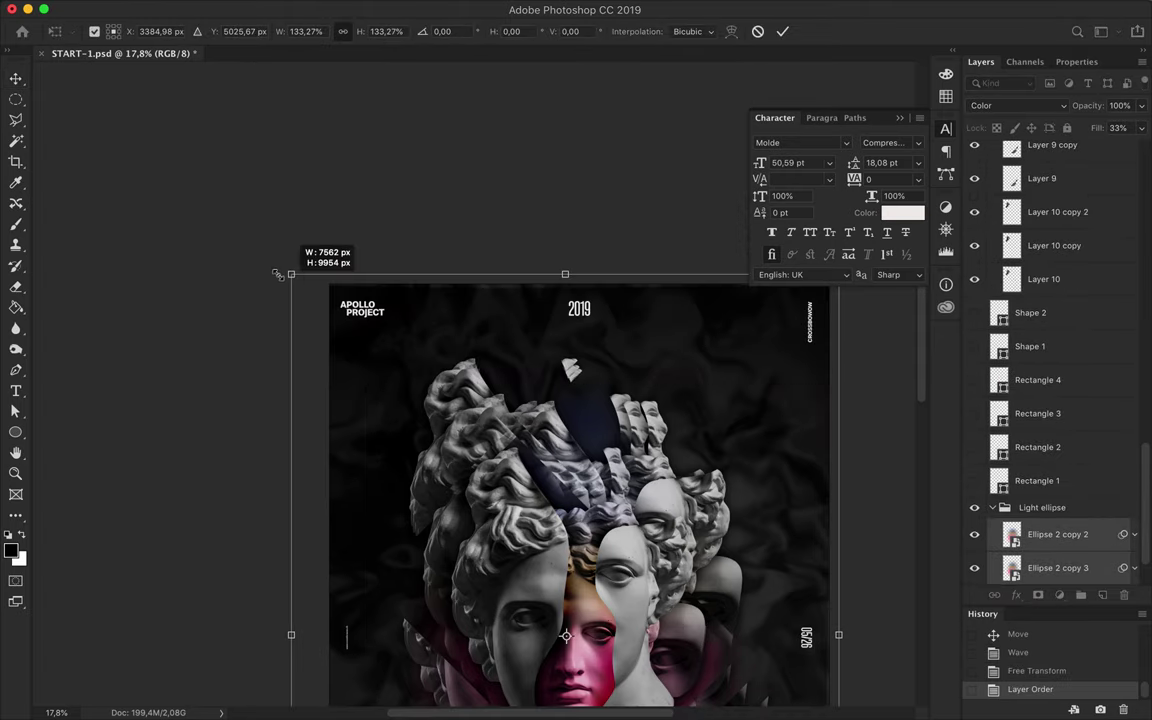
{"action": "left_click_drag", "start_coordinate": [323, 380], "coordinate": [335, 378]}
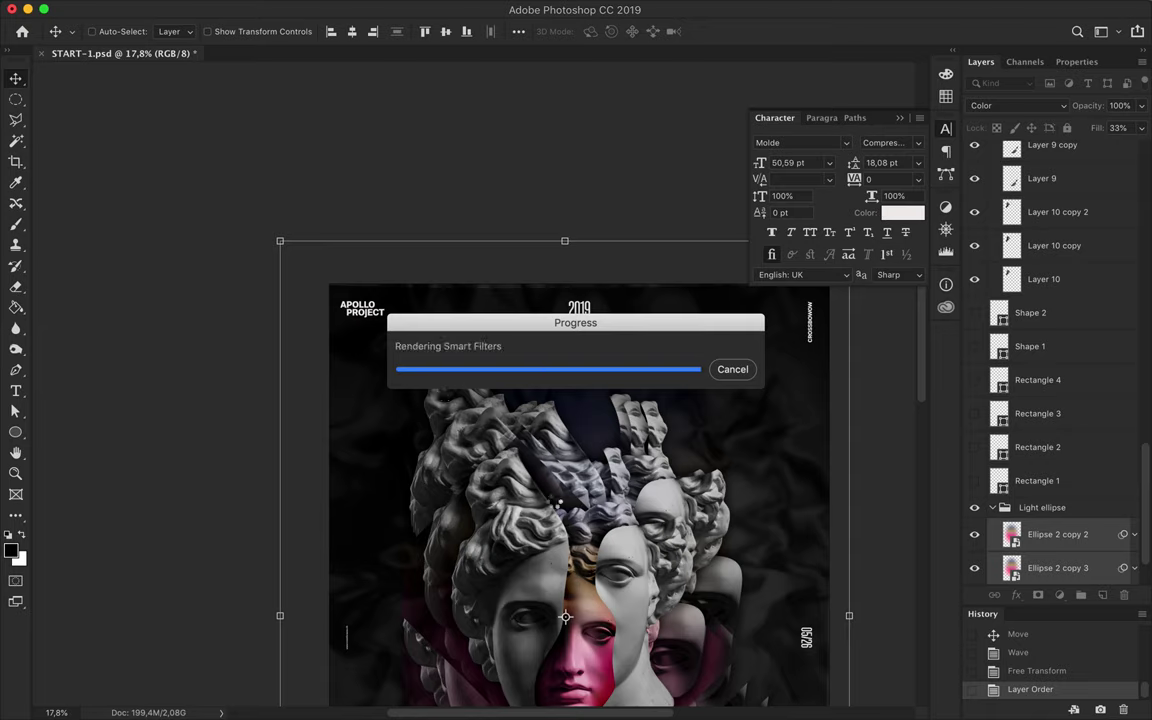
{"action": "key", "text": "alt+bracketleft"}
{"action": "key", "text": "alt+bracketleft"}
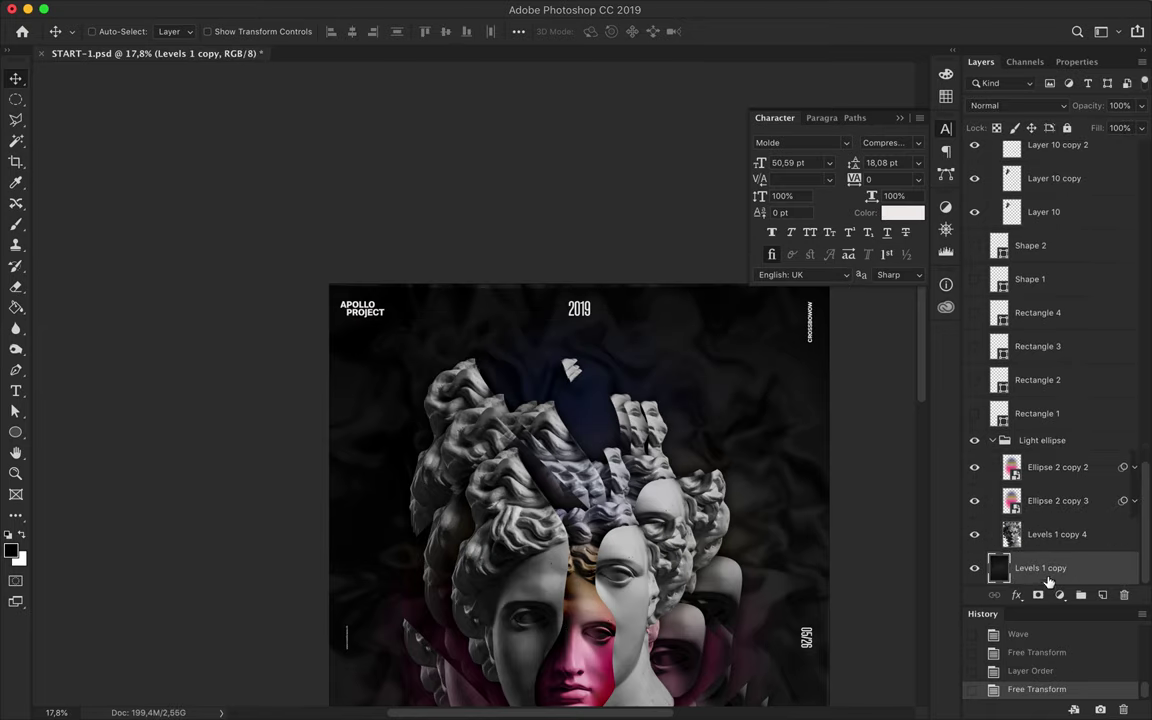
Stretch the dark background layer slightly taller and save the document.
{"action": "key", "text": "ctrl+t"}
{"action": "left_click_drag", "start_coordinate": [570, 274], "coordinate": [571, 263]}
{"action": "key", "text": "Return"}
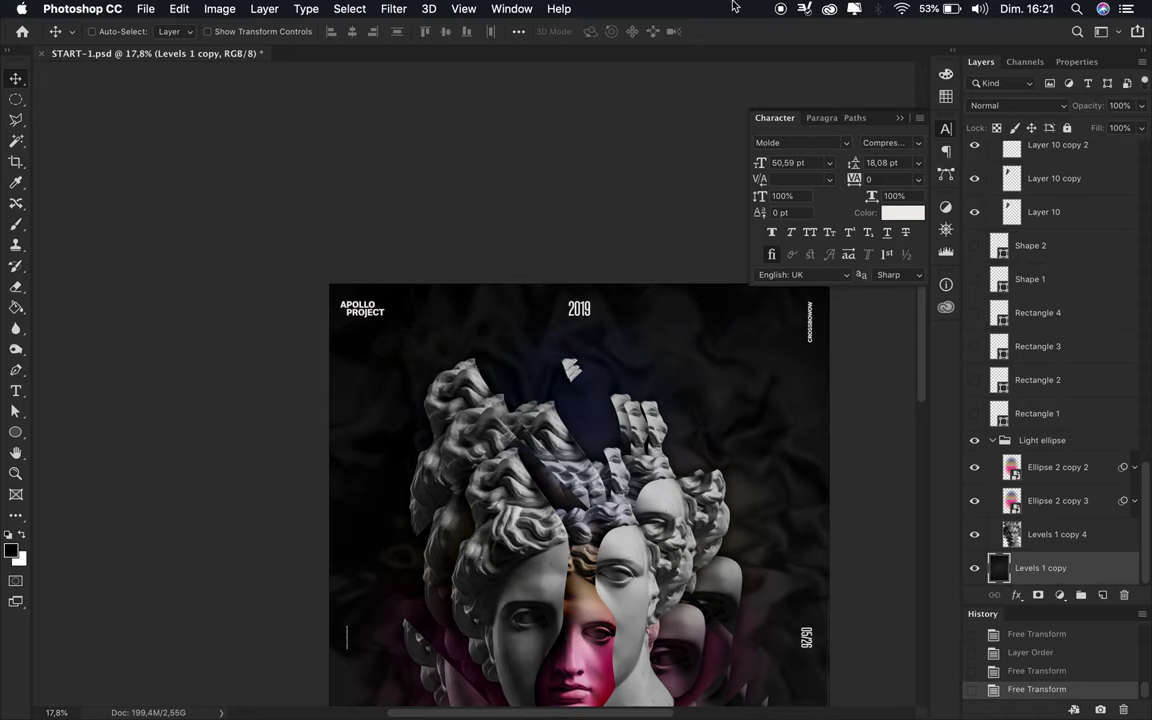
{"action": "key", "text": "alt+period"}
{"action": "scroll", "coordinate": [230, 230], "scroll_direction": "down", "scroll_amount": 5}
{"action": "key", "text": "ctrl+s"}
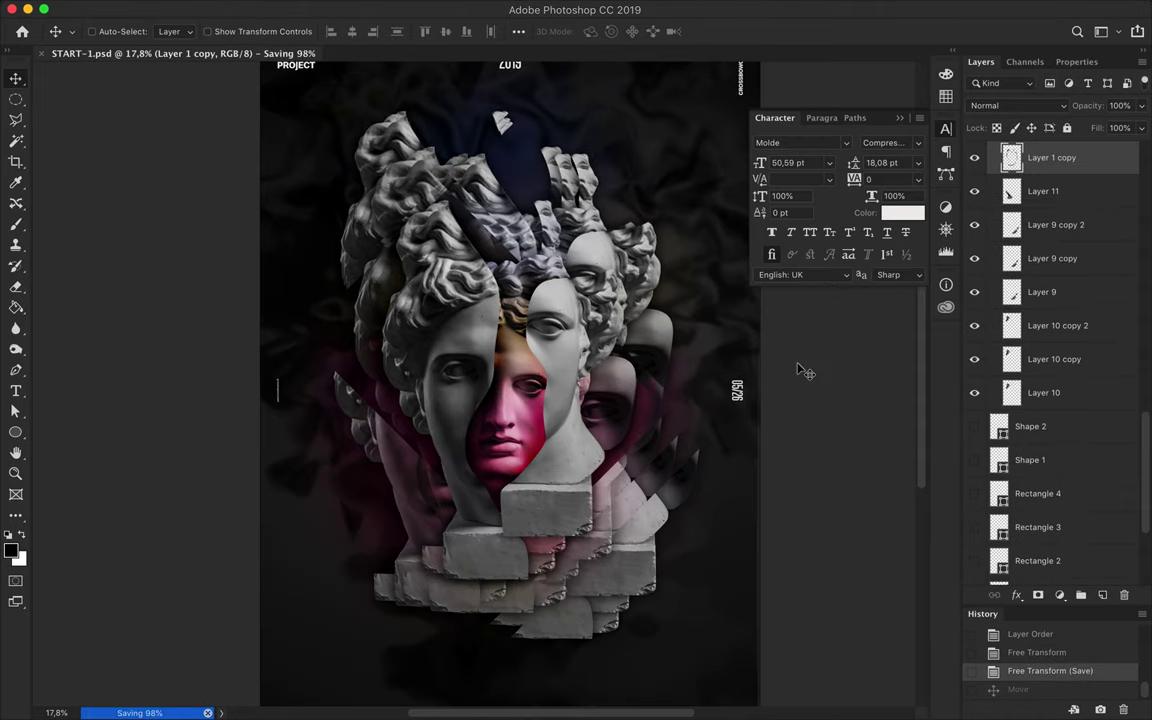
Save the poster as a copy named START-2.
{"action": "key", "text": "ctrl+shift+s"}
{"action": "type", "text": "START-2"}
{"action": "key", "text": "Return"}
{"action": "key", "text": "Return"}
Delete the pink face layer and the stacked fragment layers.
{"action": "left_click", "coordinate": [380, 285]}
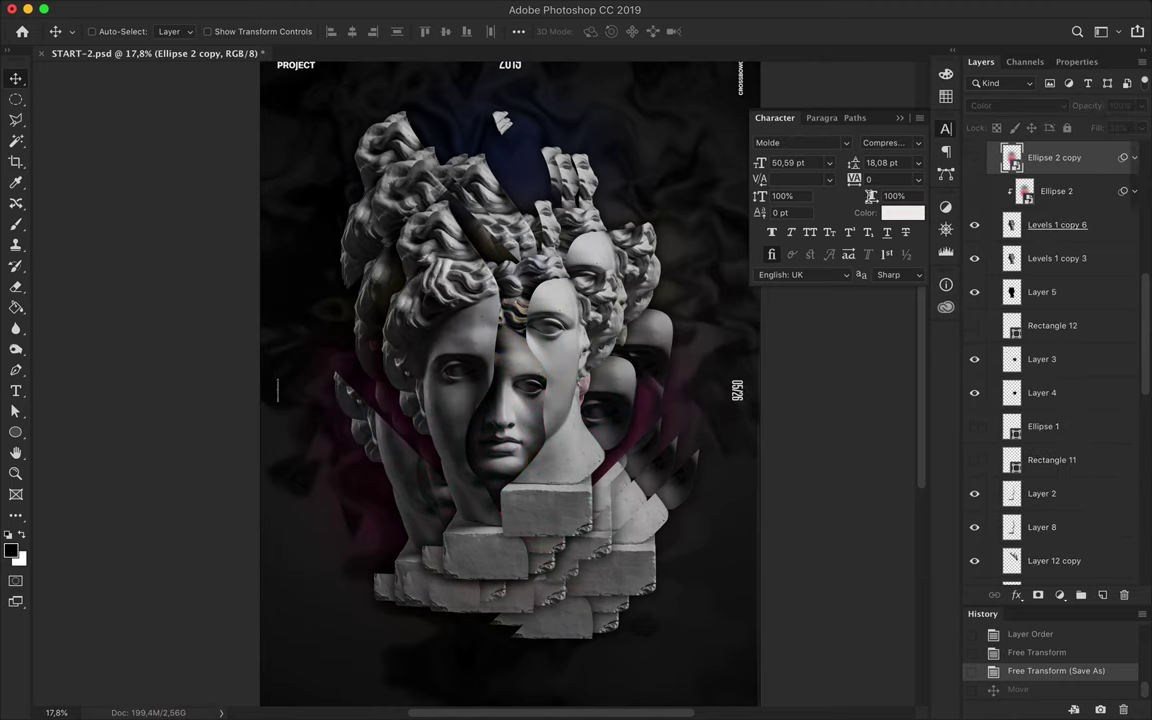
{"action": "key", "text": "BackSpace"}
{"action": "mouse_move", "coordinate": [385, 285]}
{"action": "left_mouse_down"}
{"action": "mouse_move", "coordinate": [410, 288]}
{"action": "mouse_move", "coordinate": [375, 290]}
{"action": "left_mouse_up"}
{"action": "key", "text": "alt+bracketleft"}
{"action": "key", "text": "alt+bracketleft"}
{"action": "key", "text": "BackSpace"}
{"action": "key", "text": "BackSpace"}
{"action": "key", "text": "BackSpace"}
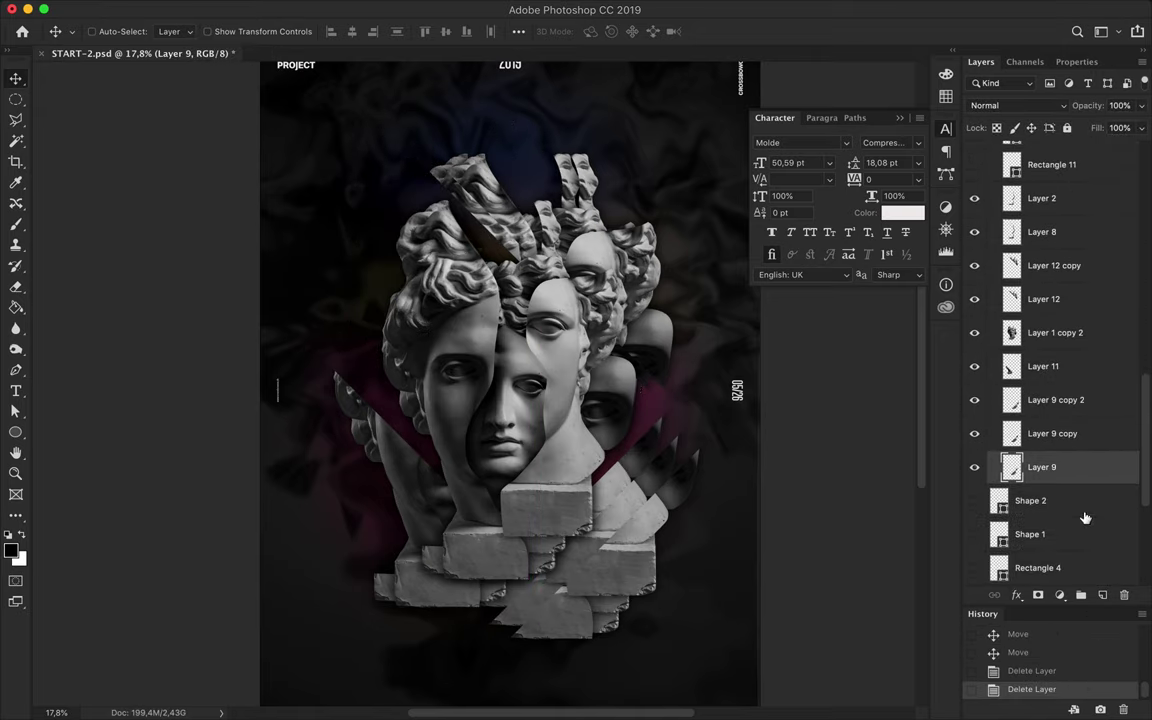
{"action": "key", "text": "BackSpace"}
{"action": "key", "text": "BackSpace"}
{"action": "key", "text": "BackSpace"}
{"action": "key", "text": "BackSpace"}
{"action": "key", "text": "BackSpace"}
{"action": "key", "text": "BackSpace"}
Stretch the Layer 1 copy 2 head piece taller with Free Transform.
{"action": "scroll", "coordinate": [1050, 330], "scroll_direction": "up", "scroll_amount": 4}
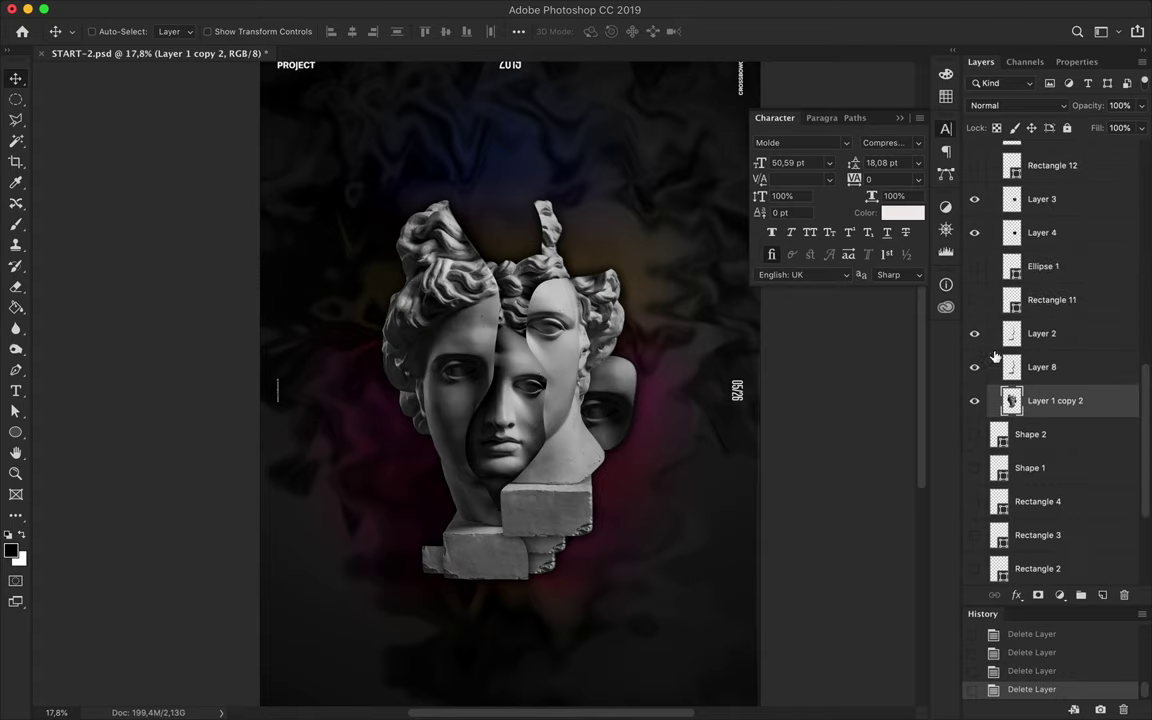
{"action": "left_click", "coordinate": [985, 338]}
{"action": "left_click", "coordinate": [1042, 403]}
{"action": "key", "text": "ctrl+t"}
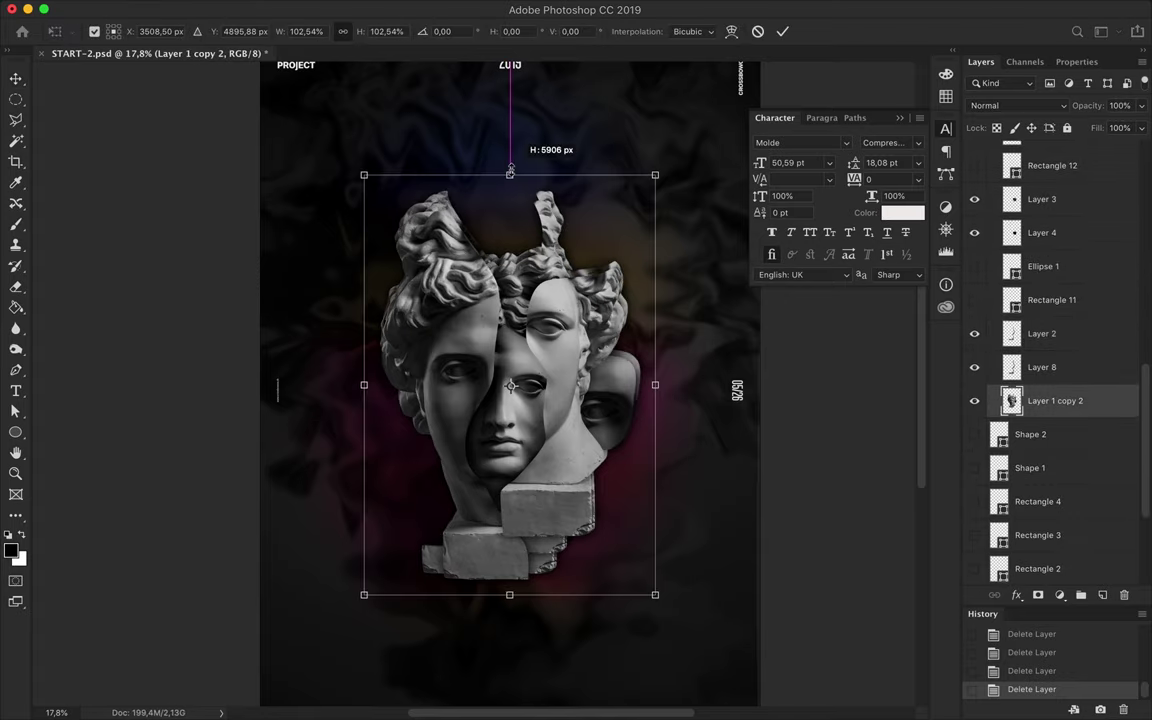
{"action": "left_click_drag", "start_coordinate": [510, 185], "coordinate": [511, 153]}
{"action": "key", "text": "Return"}
Enlarge the statue layers upward and downward and nudge them into place.
{"action": "key", "text": "ctrl+0"}
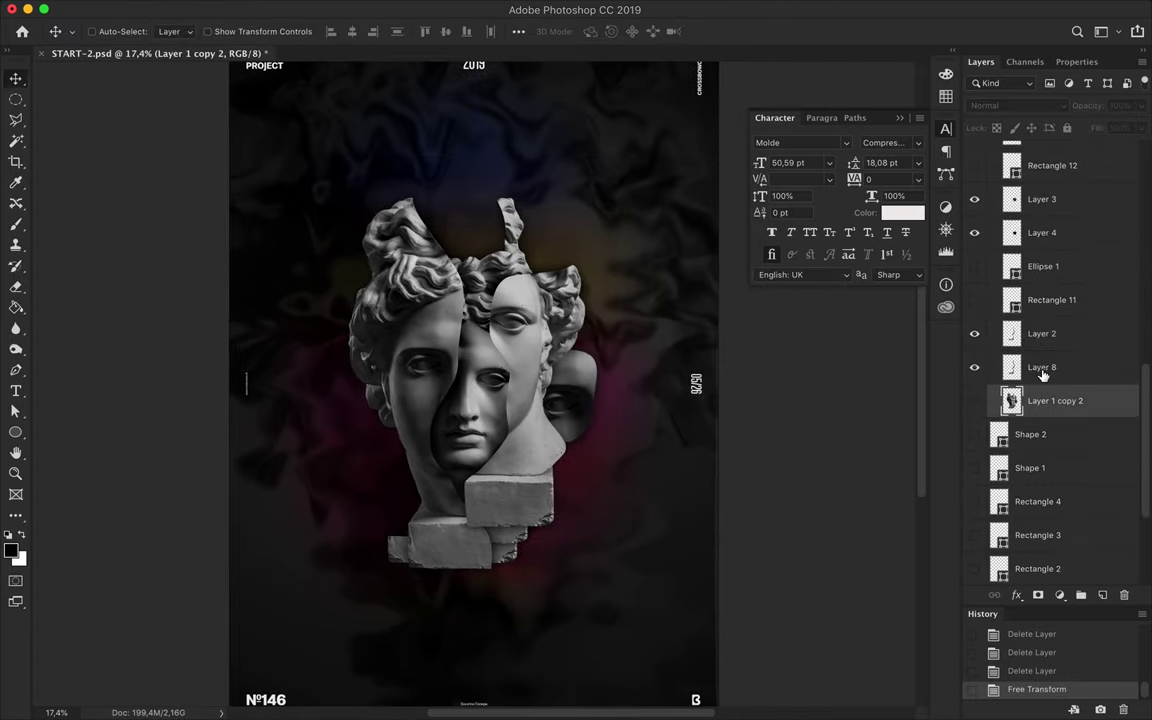
{"action": "scroll", "coordinate": [1057, 440], "scroll_direction": "up", "scroll_amount": 3}
{"action": "scroll", "coordinate": [1042, 341], "scroll_direction": "up", "scroll_amount": 5}
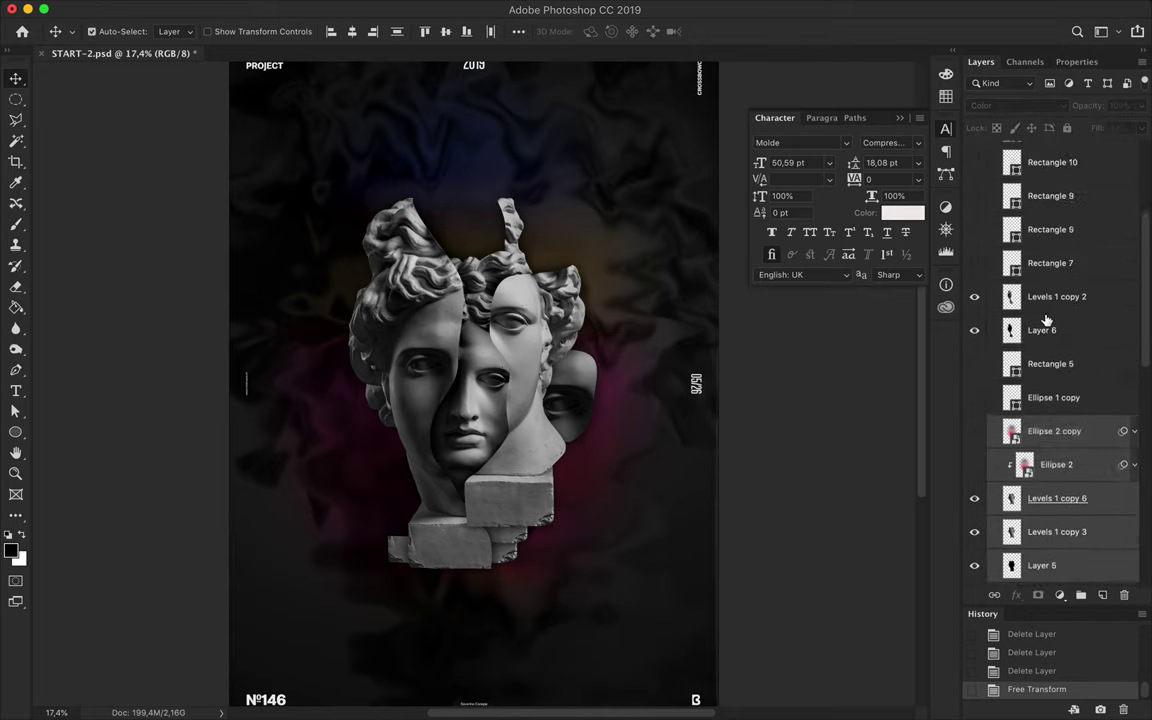
{"action": "scroll", "coordinate": [1030, 300], "scroll_direction": "up", "scroll_amount": 5}
{"action": "key", "text": "ctrl+t"}
{"action": "left_click_drag", "start_coordinate": [482, 130], "coordinate": [482, 60]}
{"action": "left_click_drag", "start_coordinate": [467, 649], "coordinate": [467, 690]}
{"action": "left_click_drag", "start_coordinate": [510, 400], "coordinate": [517, 410]}
{"action": "key", "text": "Return"}
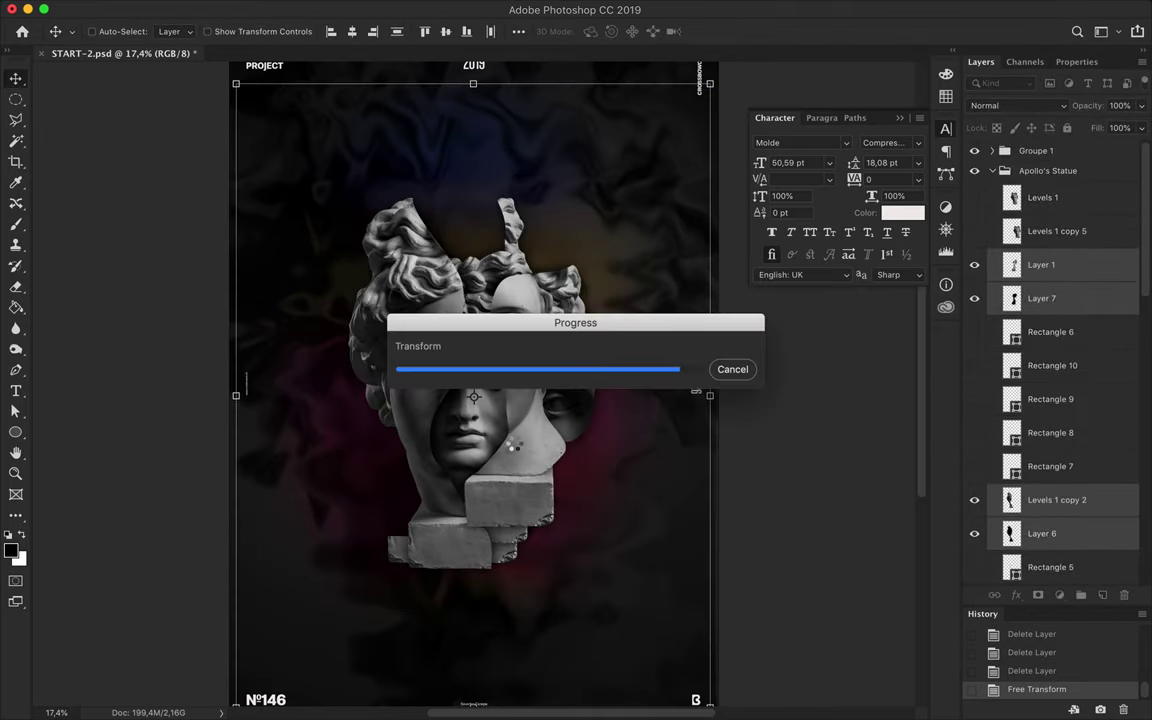
{"action": "left_click_drag", "start_coordinate": [514, 445], "coordinate": [520, 395]}
Apply a Gaussian Blur to the backdrop texture and reposition both ellipse glows.
{"action": "scroll", "coordinate": [1012, 400], "scroll_direction": "down", "scroll_amount": 5}
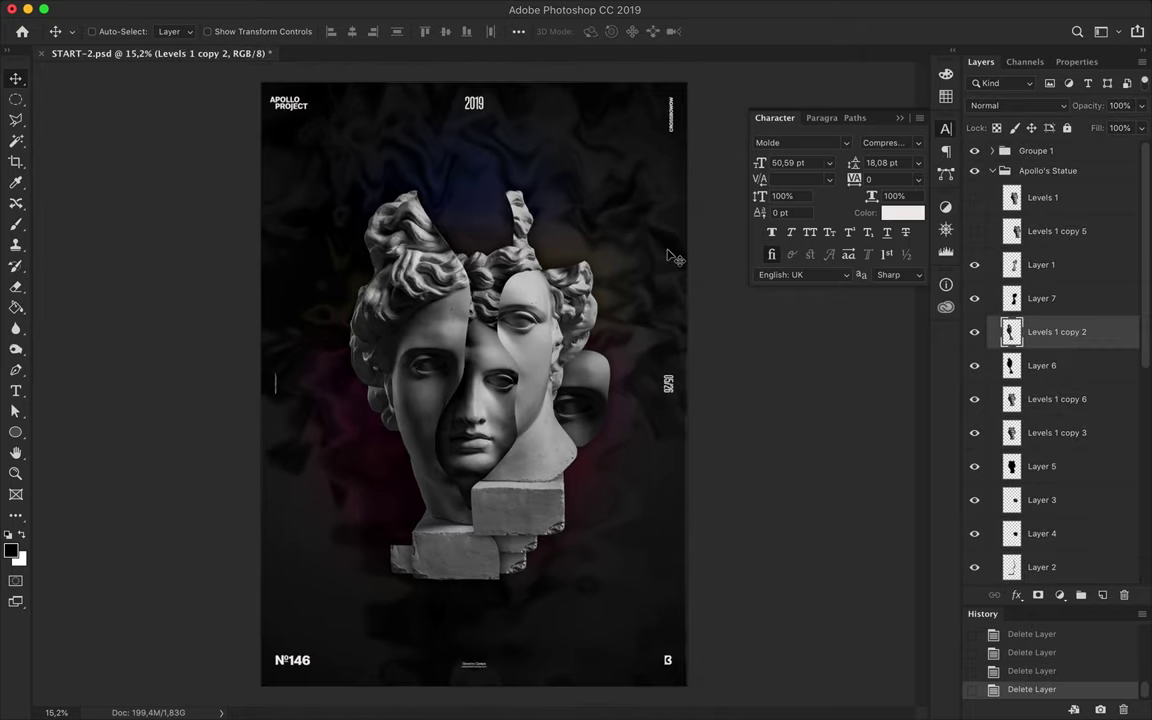
{"action": "left_click", "coordinate": [437, 28]}
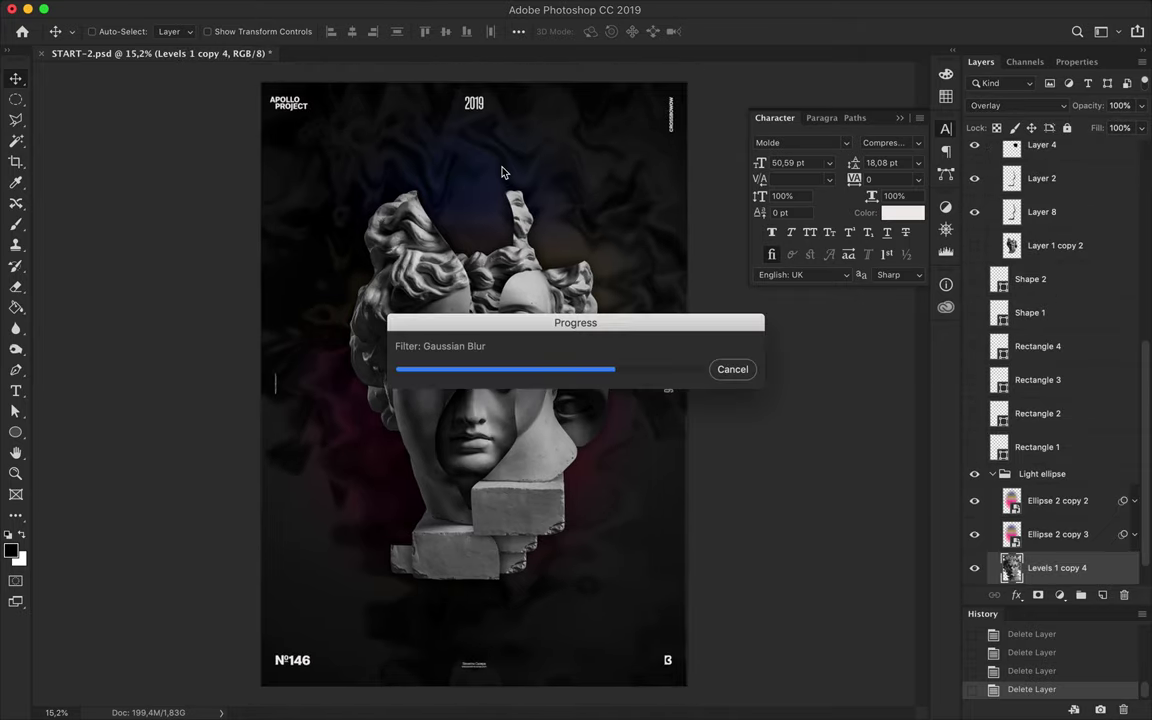
{"action": "left_click", "coordinate": [1057, 500]}
{"action": "left_click", "coordinate": [1057, 534], "text": "shift"}
{"action": "left_click_drag", "start_coordinate": [372, 440], "coordinate": [363, 457]}
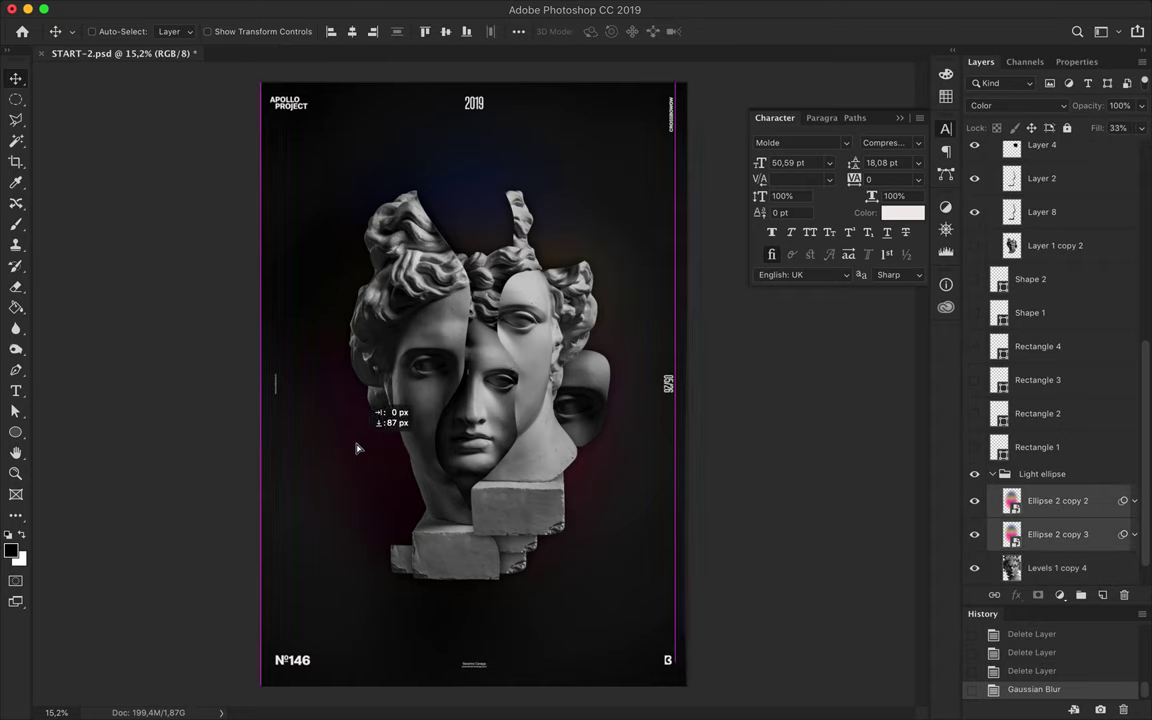
{"action": "scroll", "coordinate": [482, 305], "scroll_direction": "up", "scroll_amount": 5}
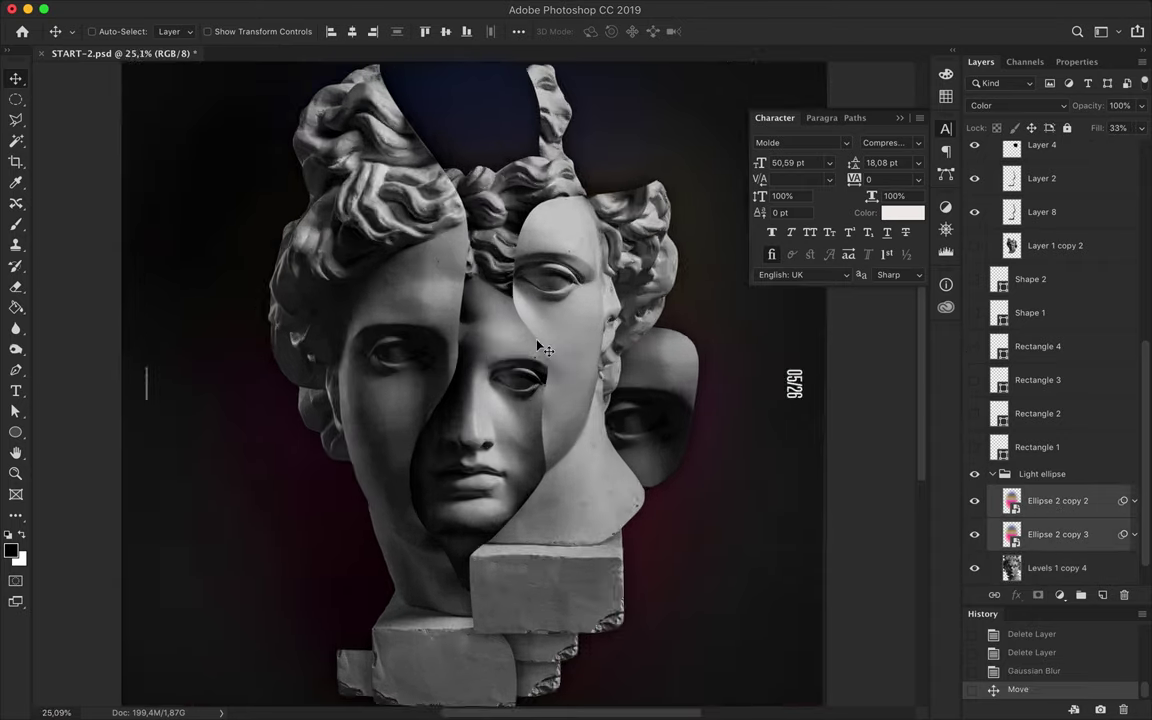
Check Layer 7's visibility and duplicate Layer 7.
{"action": "left_click", "coordinate": [977, 244]}
{"action": "left_click", "coordinate": [977, 244]}
{"action": "left_click", "coordinate": [977, 244]}
{"action": "left_click_drag", "start_coordinate": [1040, 244], "coordinate": [1040, 258]}
{"action": "scroll", "coordinate": [395, 288], "scroll_direction": "down", "scroll_amount": 2}
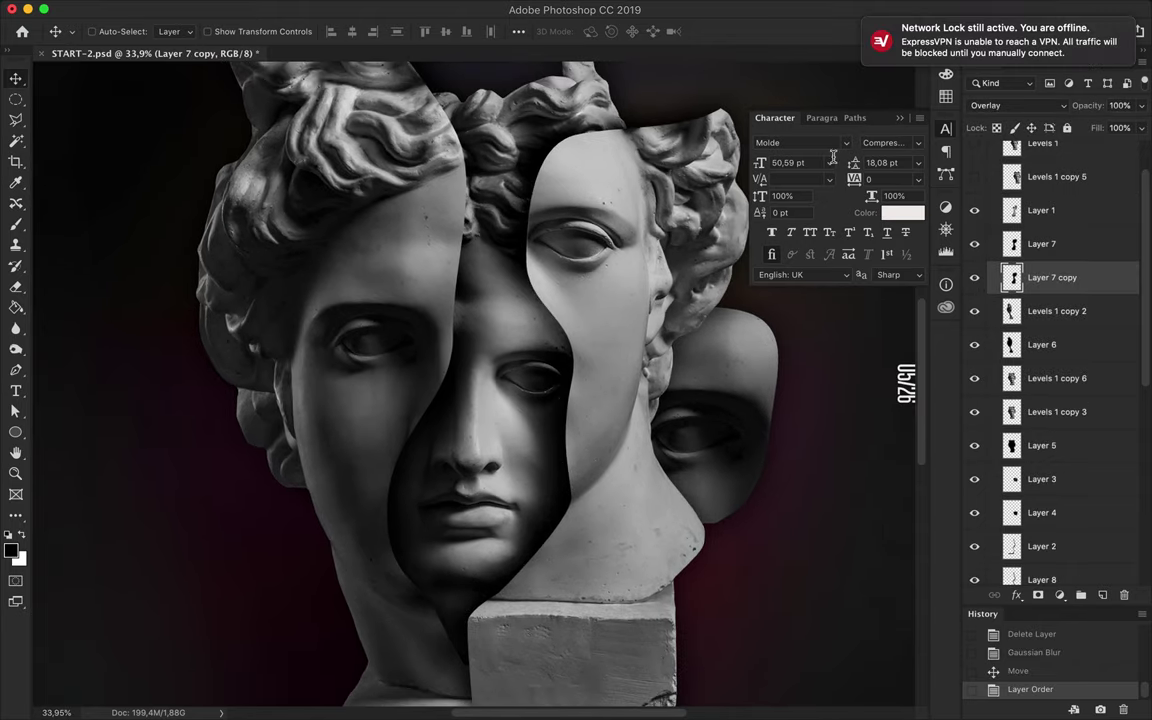
{"action": "scroll", "coordinate": [395, 288], "scroll_direction": "down", "scroll_amount": 2}
{"action": "scroll", "coordinate": [395, 288], "scroll_direction": "down", "scroll_amount": 1}
{"action": "scroll", "coordinate": [395, 288], "scroll_direction": "down", "scroll_amount": 1}
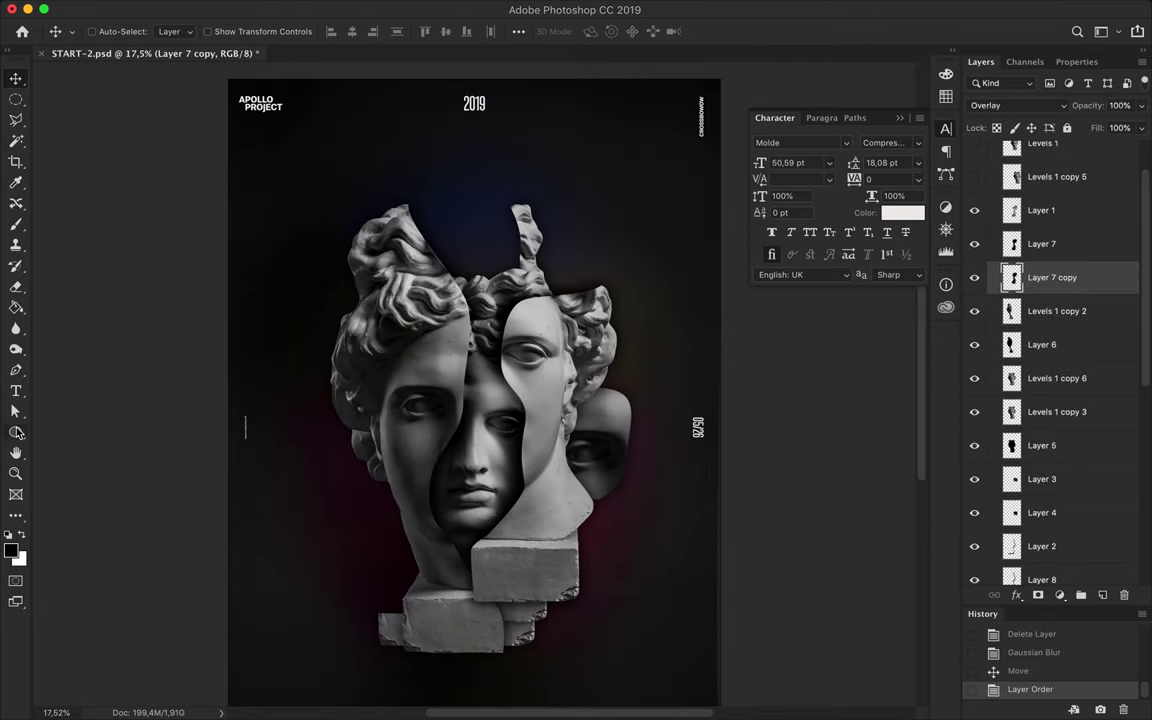
Draw a no-fill, grey-stroked square outline over the central face.
{"action": "key", "text": "u"}
{"action": "left_click", "coordinate": [177, 31]}
{"action": "left_click", "coordinate": [225, 63]}
{"action": "left_click_drag", "start_coordinate": [410, 305], "coordinate": [550, 445]}
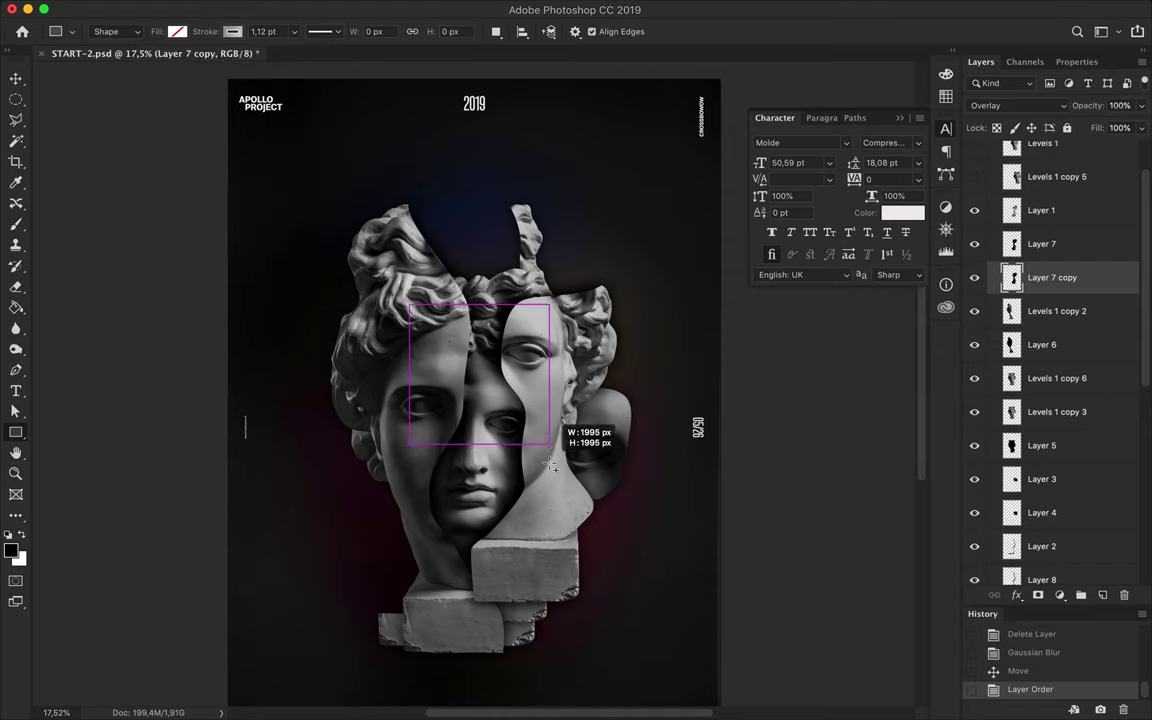
{"action": "left_click", "coordinate": [278, 32]}
{"action": "key", "text": "v"}
{"action": "scroll", "coordinate": [383, 261], "scroll_direction": "up", "scroll_amount": 3}
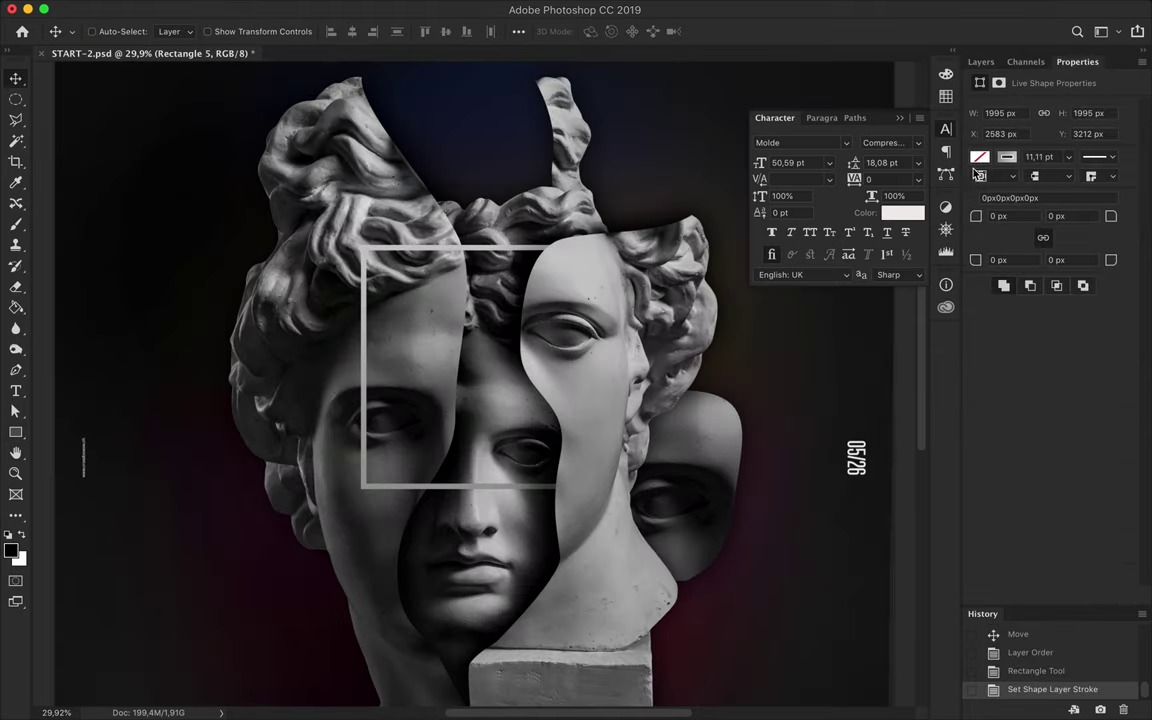
{"action": "left_click", "coordinate": [981, 61]}
Add a Drop Shadow to the square with spread 27 and size 114.
{"action": "double_click", "coordinate": [1085, 283]}
{"action": "left_click", "coordinate": [576, 309]}
{"action": "left_click", "coordinate": [909, 69]}
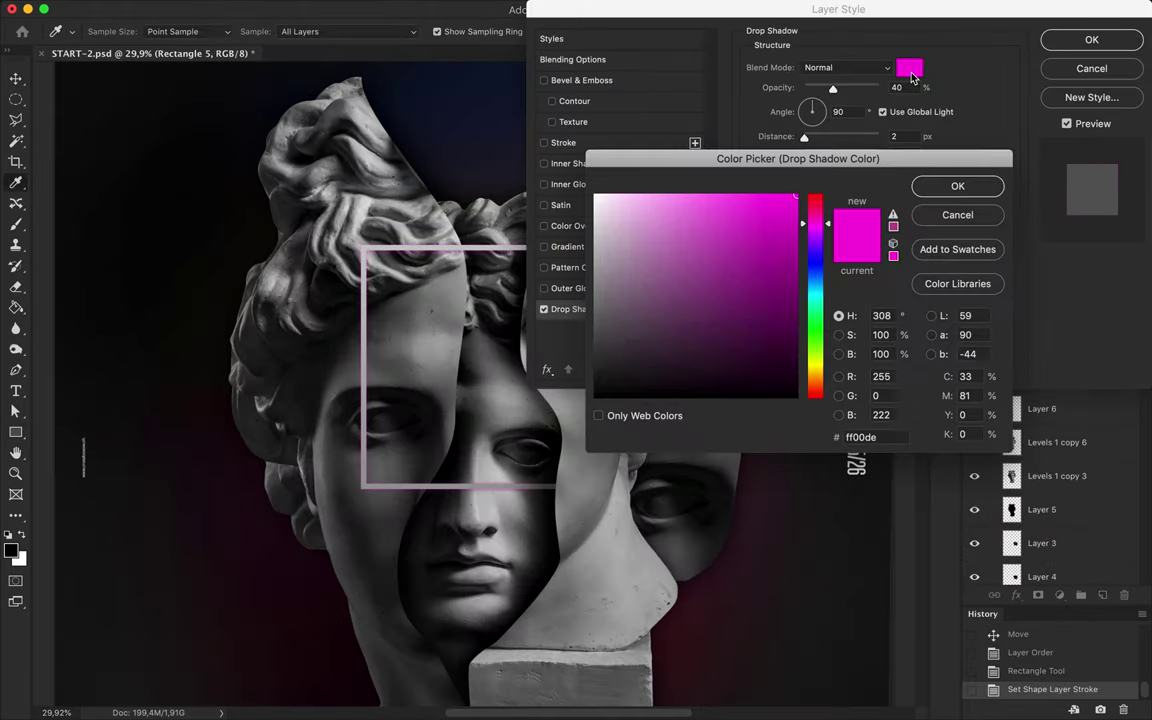
{"action": "left_click", "coordinate": [957, 186]}
{"action": "left_click_drag", "start_coordinate": [804, 136], "coordinate": [841, 171]}
{"action": "left_click_drag", "start_coordinate": [833, 88], "coordinate": [851, 90]}
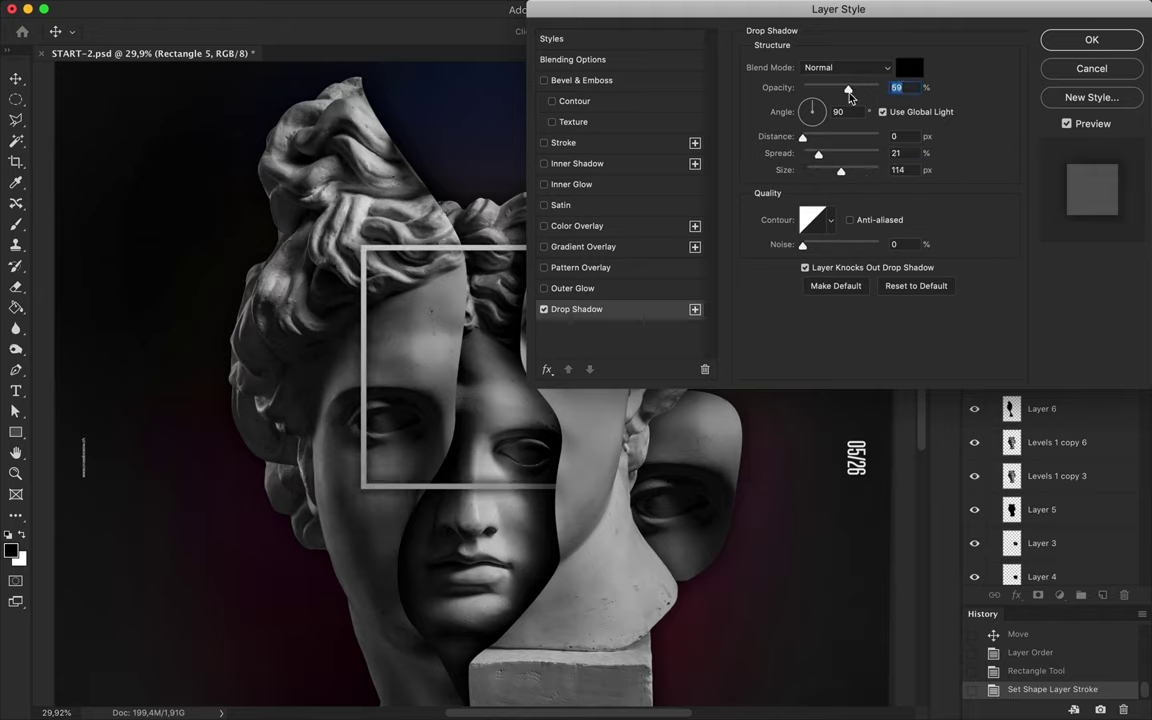
{"action": "left_click_drag", "start_coordinate": [818, 153], "coordinate": [823, 153]}
Set the drop shadow to Overlay blending at 100% opacity and view the whole poster.
{"action": "left_click", "coordinate": [845, 67]}
{"action": "left_click", "coordinate": [770, 305]}
{"action": "left_click_drag", "start_coordinate": [852, 88], "coordinate": [927, 92]}
{"action": "key", "text": "Return"}
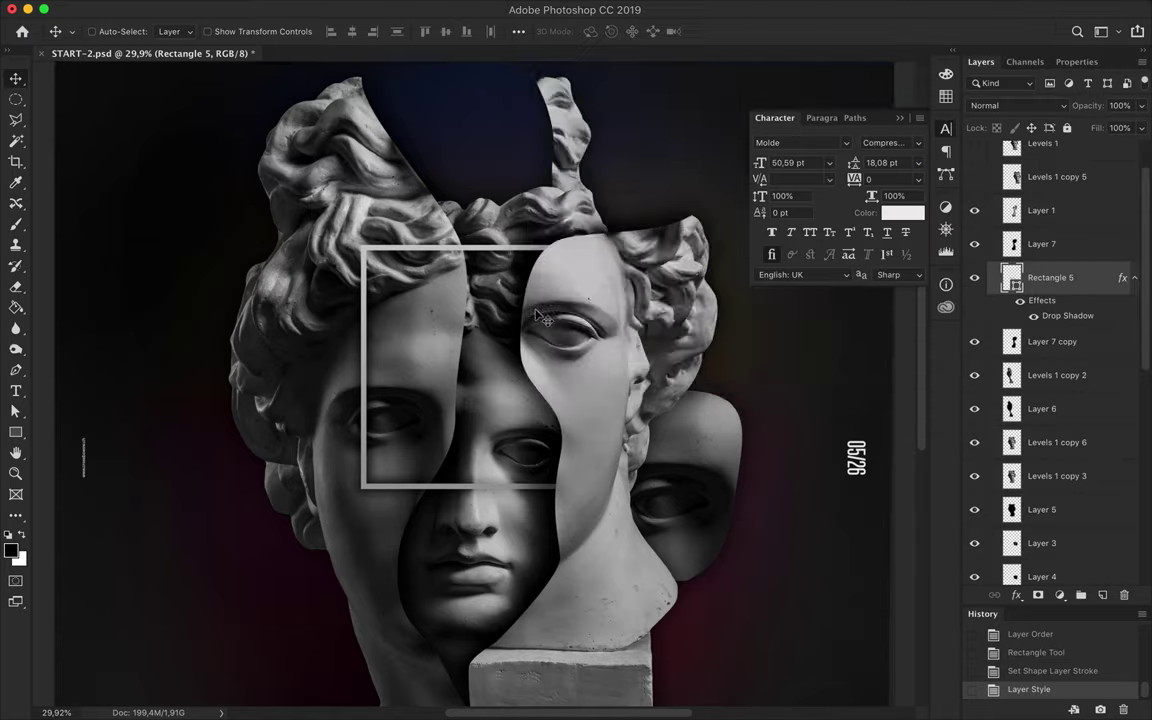
{"action": "key", "text": "ctrl+0"}
Duplicate the square outline frame and drag the copies into position on the poster.
{"action": "left_click_drag", "start_coordinate": [537, 317], "coordinate": [584, 223]}
{"action": "scroll", "coordinate": [584, 223], "scroll_direction": "left", "scroll_amount": 3}
{"action": "scroll", "coordinate": [584, 223], "scroll_direction": "down", "scroll_amount": 2}
{"action": "mouse_move", "coordinate": [577, 152]}
{"action": "left_mouse_down"}
{"action": "mouse_move", "coordinate": [482, 432]}
{"action": "mouse_move", "coordinate": [446, 430]}
{"action": "left_mouse_up"}
{"action": "left_click_drag", "start_coordinate": [419, 473], "coordinate": [449, 476]}
{"action": "scroll", "coordinate": [563, 519], "scroll_direction": "up", "scroll_amount": 2}
{"action": "key", "text": "a"}
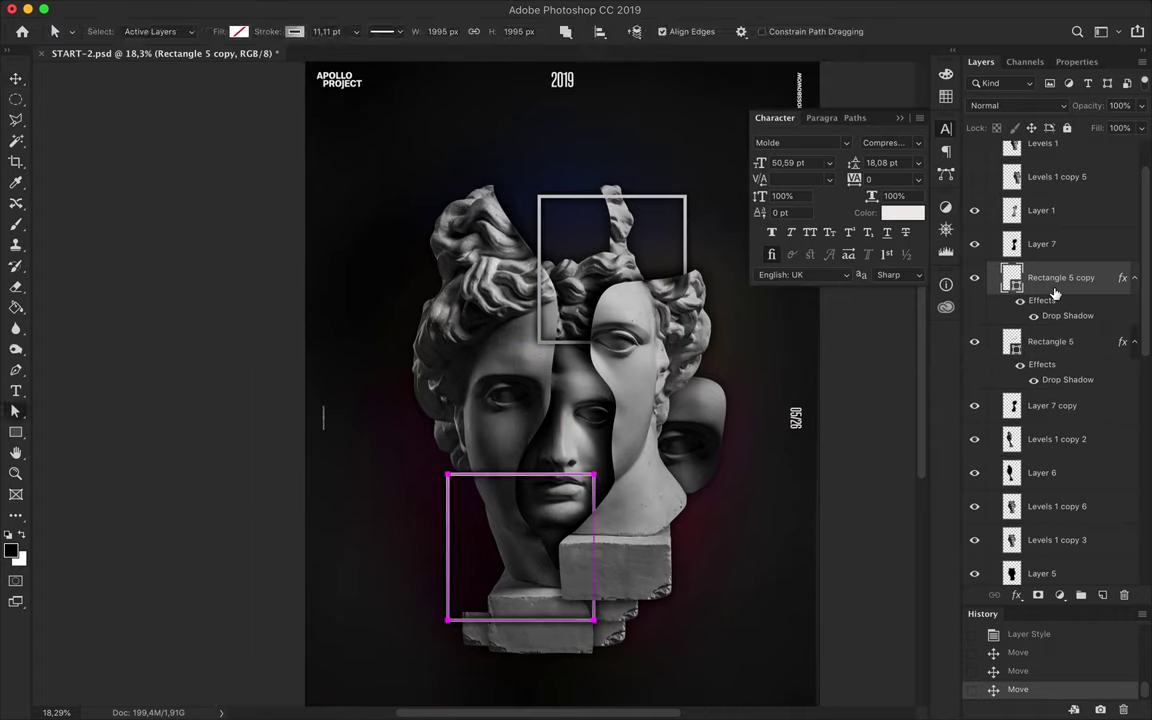
{"action": "left_click_drag", "start_coordinate": [520, 545], "coordinate": [520, 472]}
Adjust the copied frame's stroke width and move it up about 82 px.
{"action": "left_click", "coordinate": [330, 31]}
{"action": "key", "text": "v"}
{"action": "left_click_drag", "start_coordinate": [544, 407], "coordinate": [535, 325]}
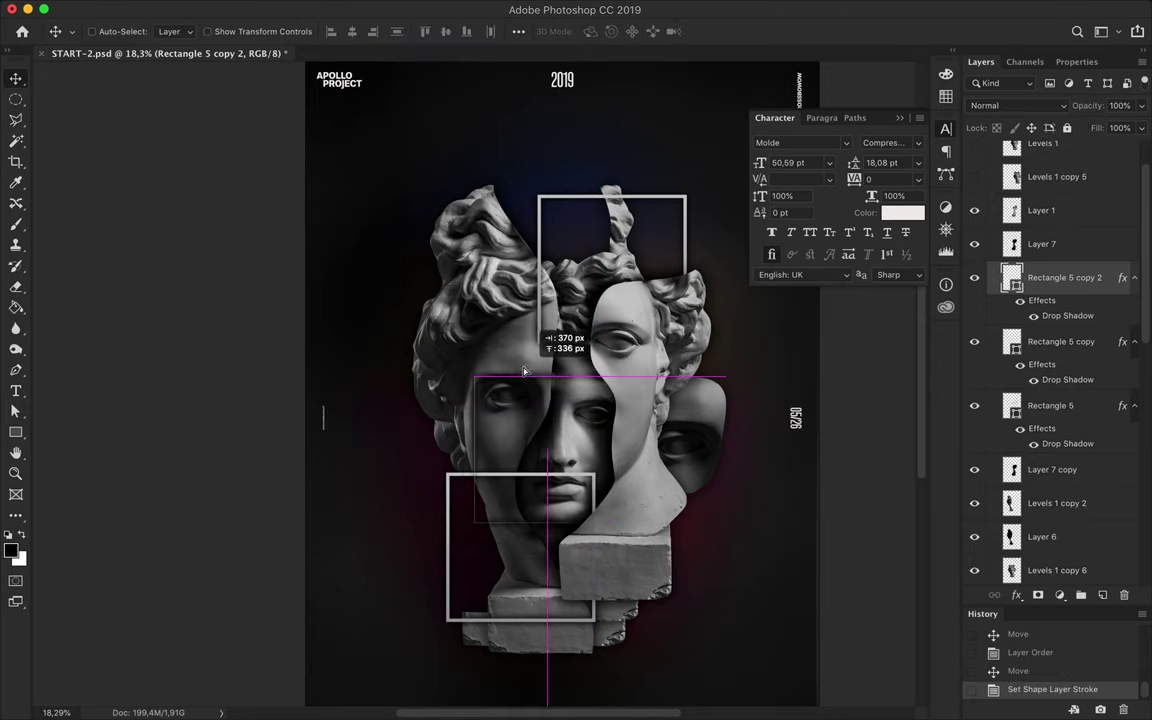
{"action": "scroll", "coordinate": [475, 385], "scroll_direction": "up", "scroll_amount": 1}
{"action": "scroll", "coordinate": [475, 385], "scroll_direction": "up", "scroll_amount": 1}
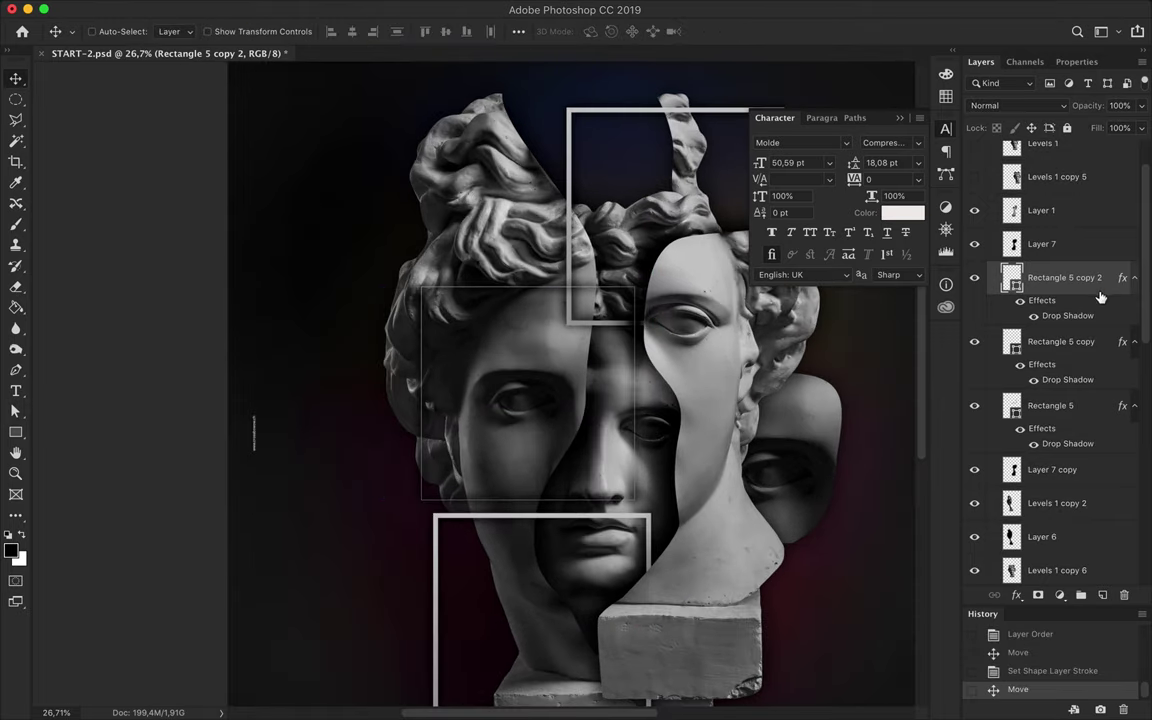
Give the copied frame a Drop Shadow and scale it smaller with Free Transform.
{"action": "double_click", "coordinate": [1100, 298]}
{"action": "left_click", "coordinate": [577, 309]}
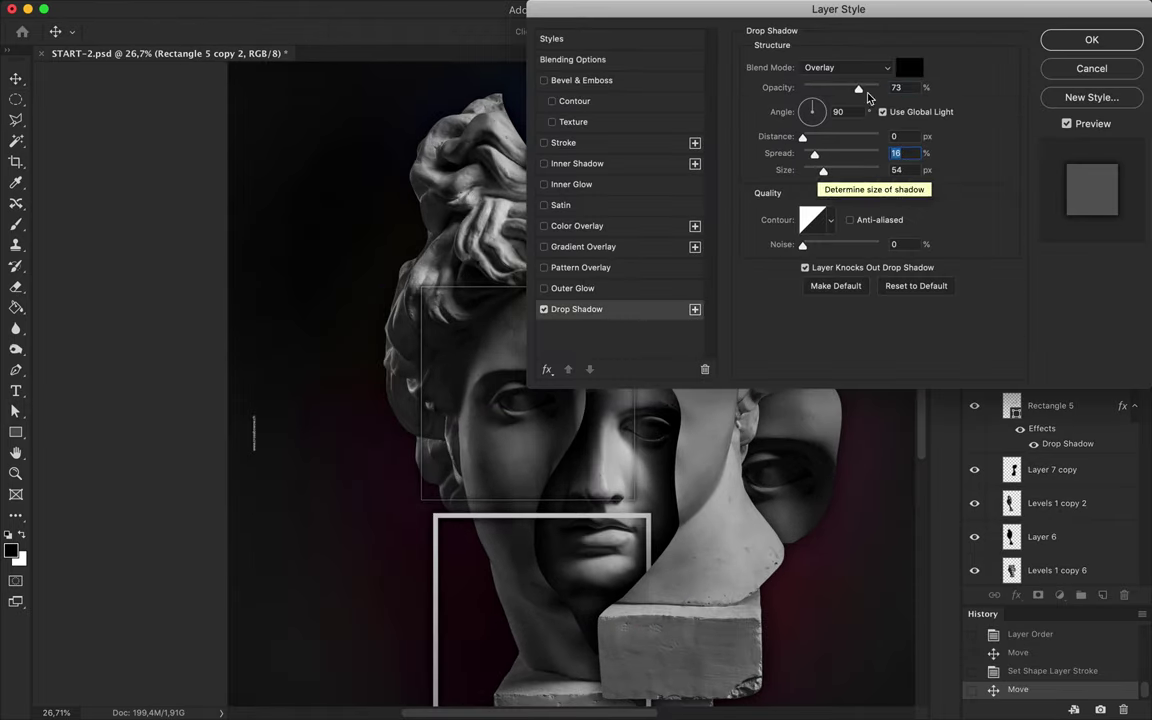
{"action": "key", "text": "Return"}
{"action": "key", "text": "ctrl+t"}
{"action": "mouse_move", "coordinate": [635, 500]}
{"action": "left_mouse_down"}
{"action": "mouse_move", "coordinate": [557, 421]}
{"action": "mouse_move", "coordinate": [755, 530]}
{"action": "left_mouse_up"}
{"action": "key", "text": "Return"}
Delete the trial third frame layer, leaving the two square frames.
{"action": "scroll", "coordinate": [477, 386], "scroll_direction": "down", "scroll_amount": 1}
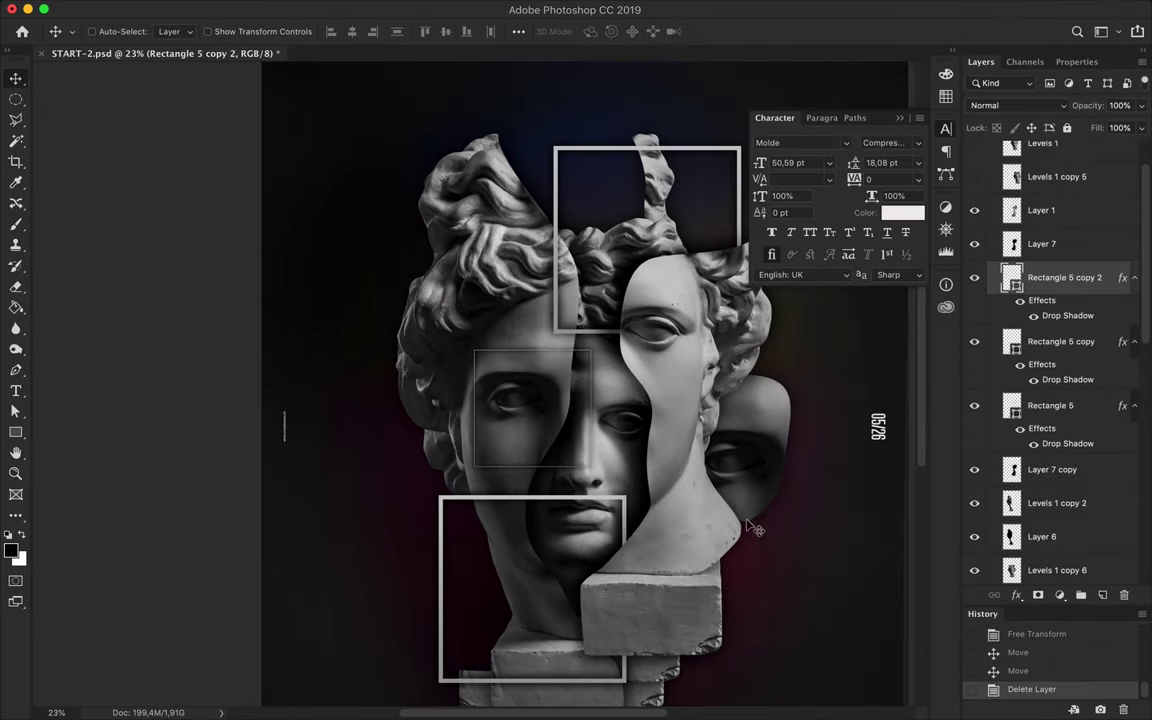
{"action": "key", "text": "BackSpace"}
{"action": "scroll", "coordinate": [625, 413], "scroll_direction": "down", "scroll_amount": 2}
{"action": "scroll", "coordinate": [625, 413], "scroll_direction": "down", "scroll_amount": 1}
{"action": "scroll", "coordinate": [627, 415], "scroll_direction": "down", "scroll_amount": 1}
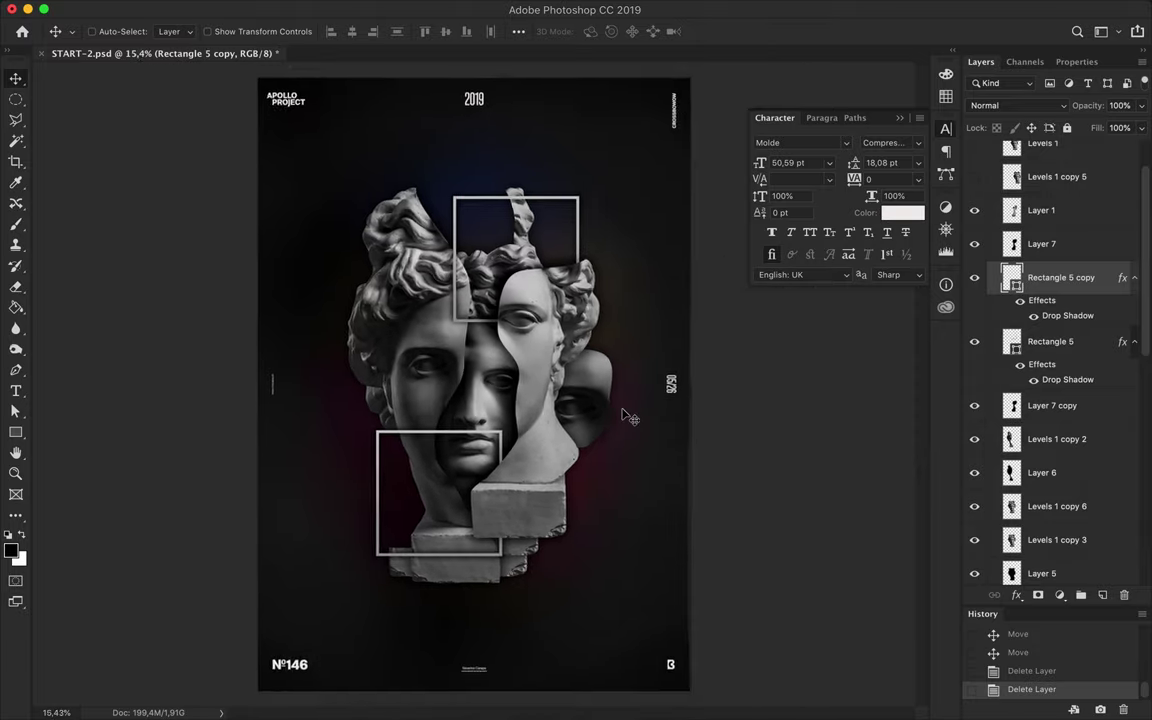
{"action": "scroll", "coordinate": [627, 415], "scroll_direction": "up", "scroll_amount": 2}
{"action": "scroll", "coordinate": [627, 415], "scroll_direction": "down", "scroll_amount": 1}
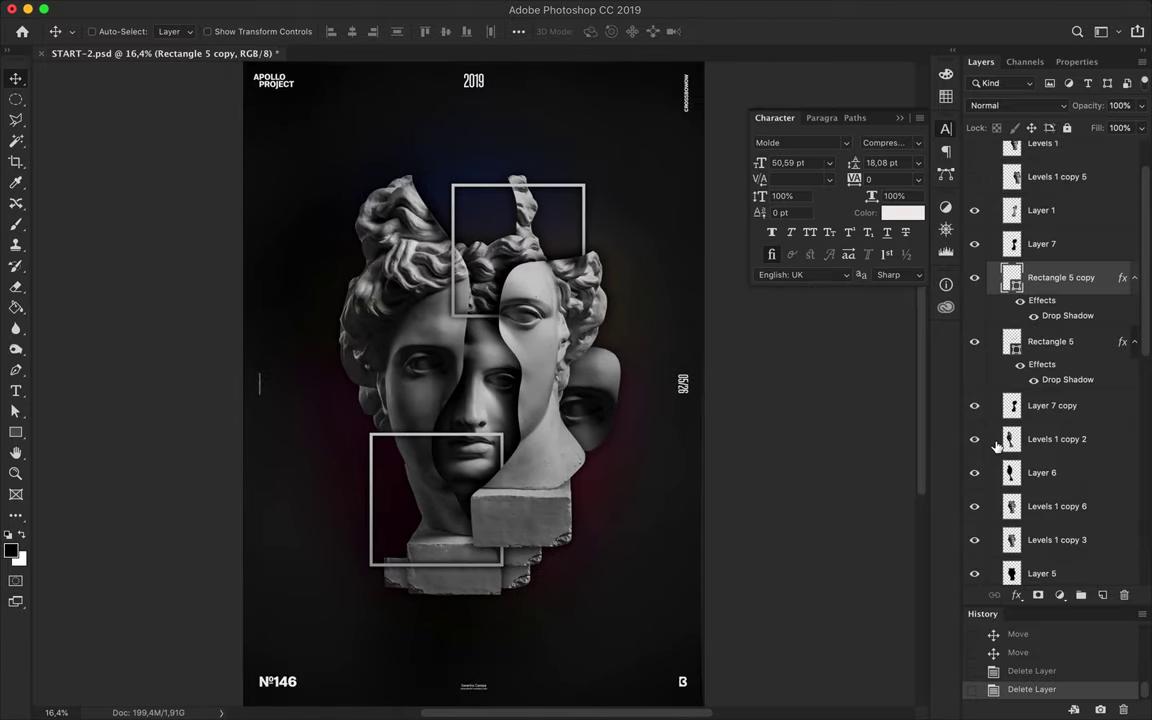
{"action": "left_click", "coordinate": [537, 390]}
Draw a radial red-to-yellow gradient outward from the poster centre on Levels 1 copy.
{"action": "left_click", "coordinate": [16, 307]}
{"action": "left_click", "coordinate": [152, 31]}
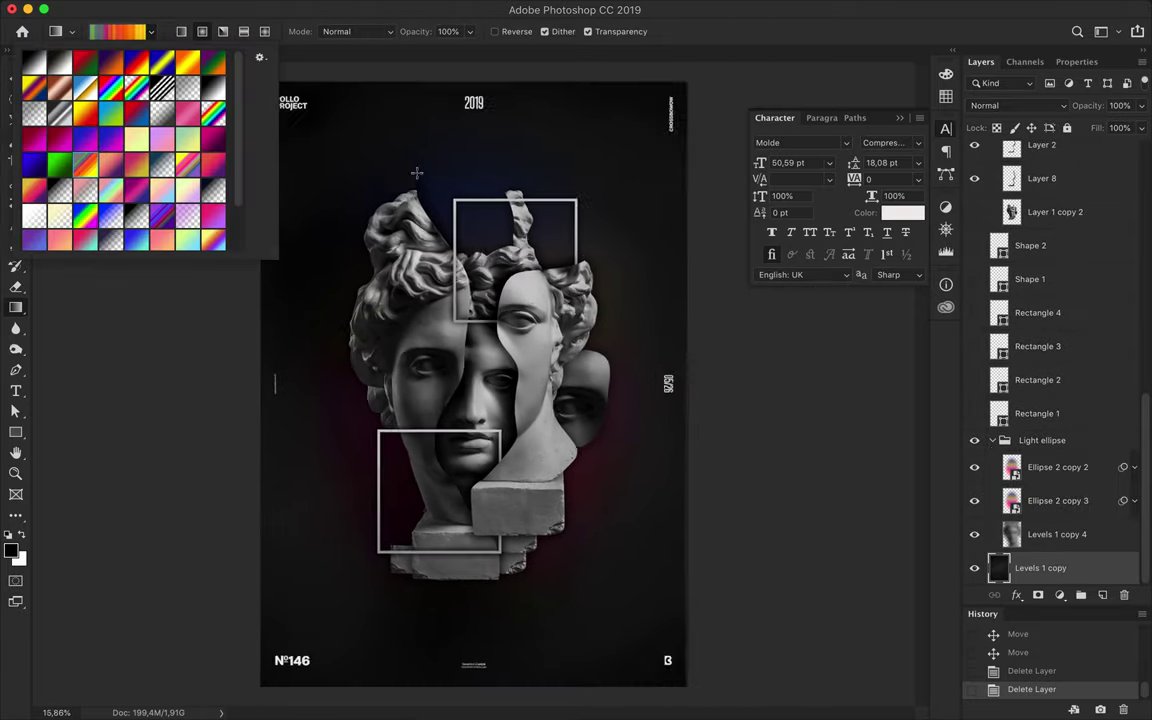
{"action": "scroll", "coordinate": [433, 130], "scroll_direction": "down", "scroll_amount": 1}
{"action": "left_click_drag", "start_coordinate": [433, 120], "coordinate": [437, 645]}
{"action": "left_click_drag", "start_coordinate": [474, 378], "coordinate": [487, 524]}
{"action": "left_click_drag", "start_coordinate": [465, 646], "coordinate": [461, 667]}
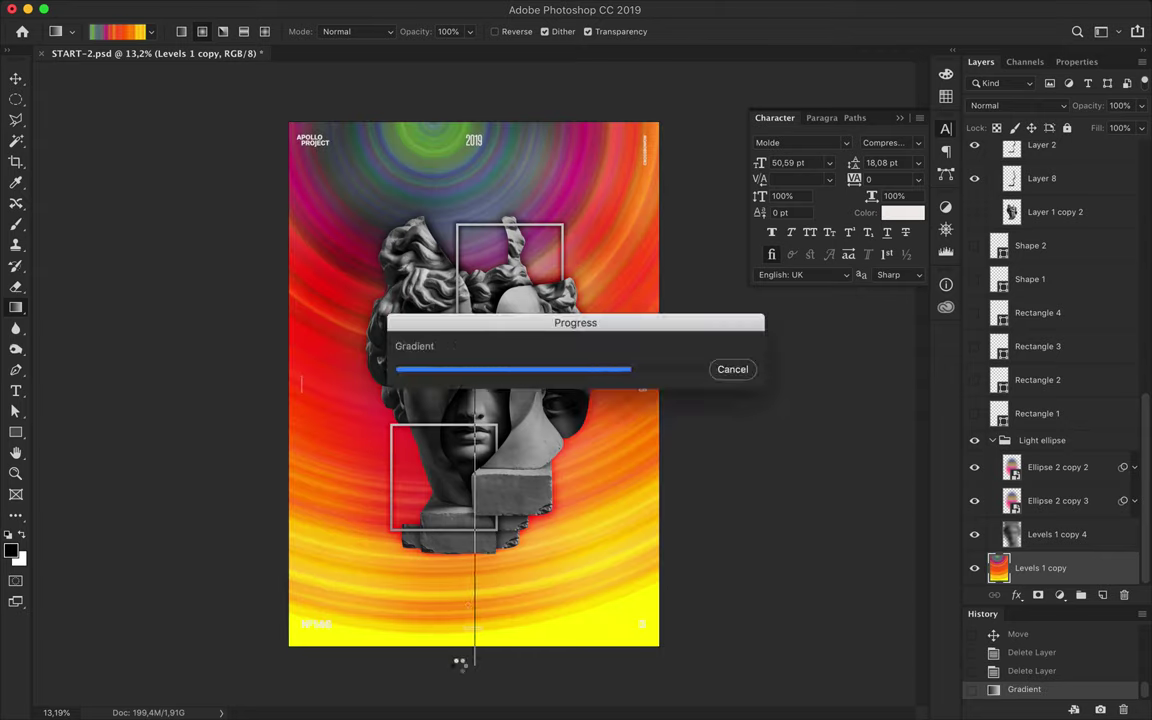
Duplicate the gradient layer and apply a Spin Radial Blur, Amount 10.
{"action": "key", "text": "ctrl+bracketleft"}
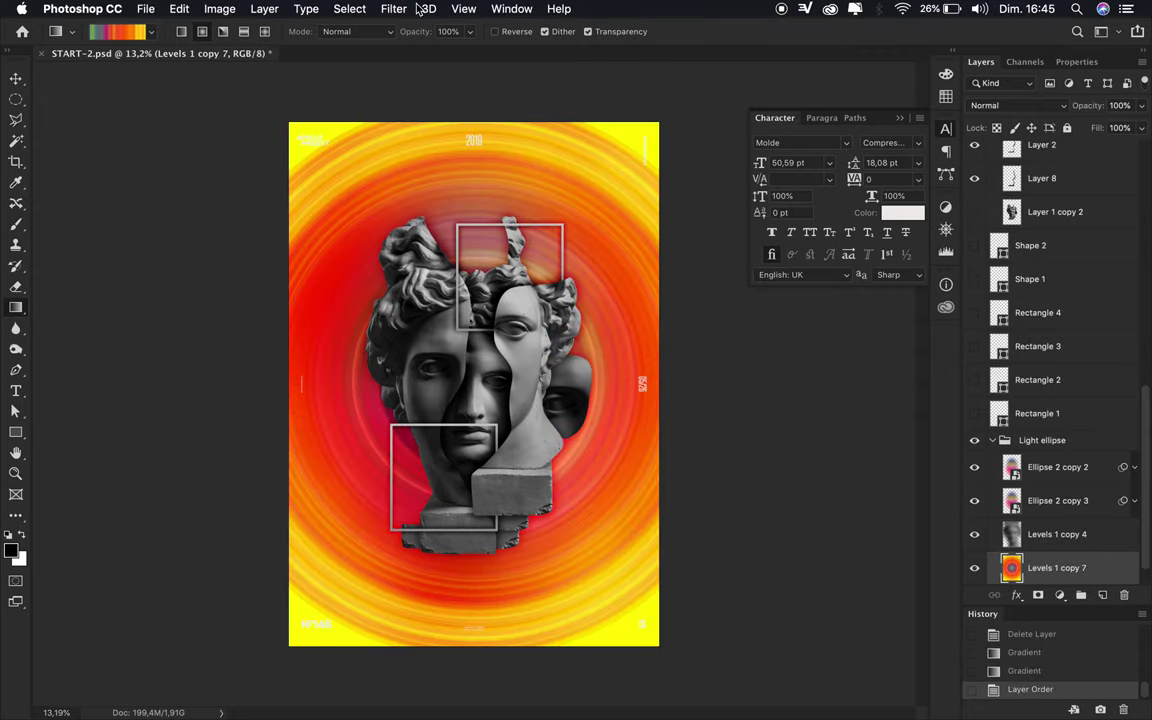
{"action": "left_click", "coordinate": [486, 10]}
{"action": "left_click", "coordinate": [672, 283]}
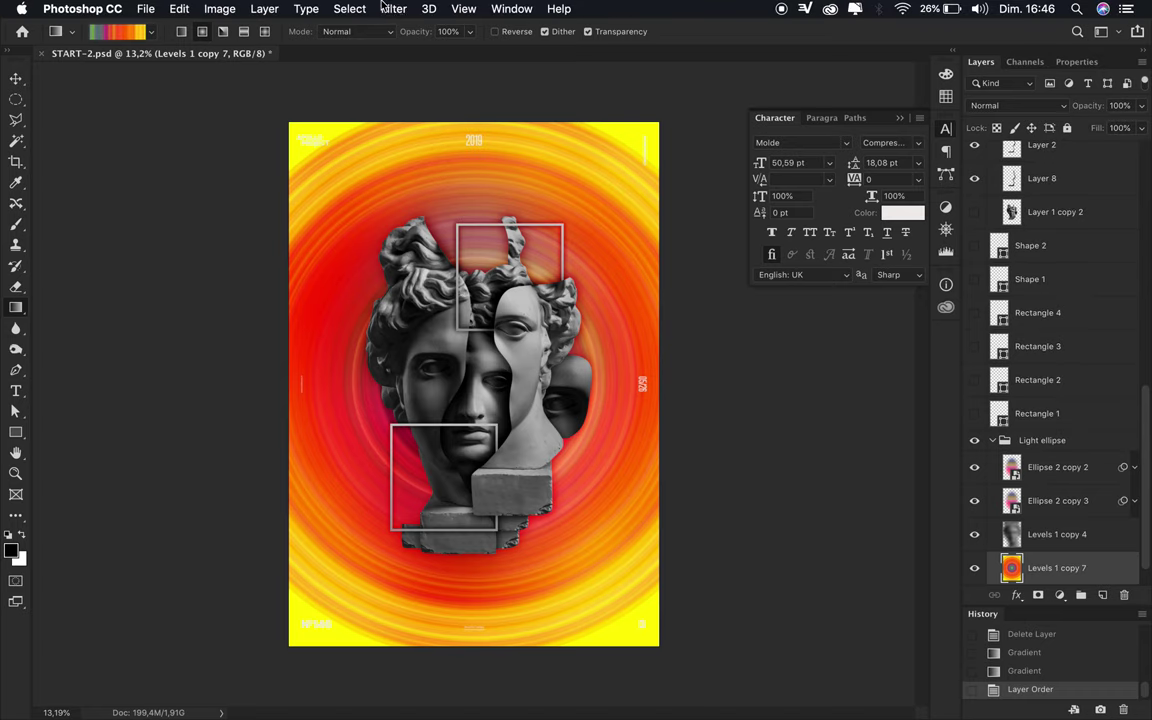
{"action": "left_click", "coordinate": [393, 9]}
{"action": "left_click", "coordinate": [640, 306]}
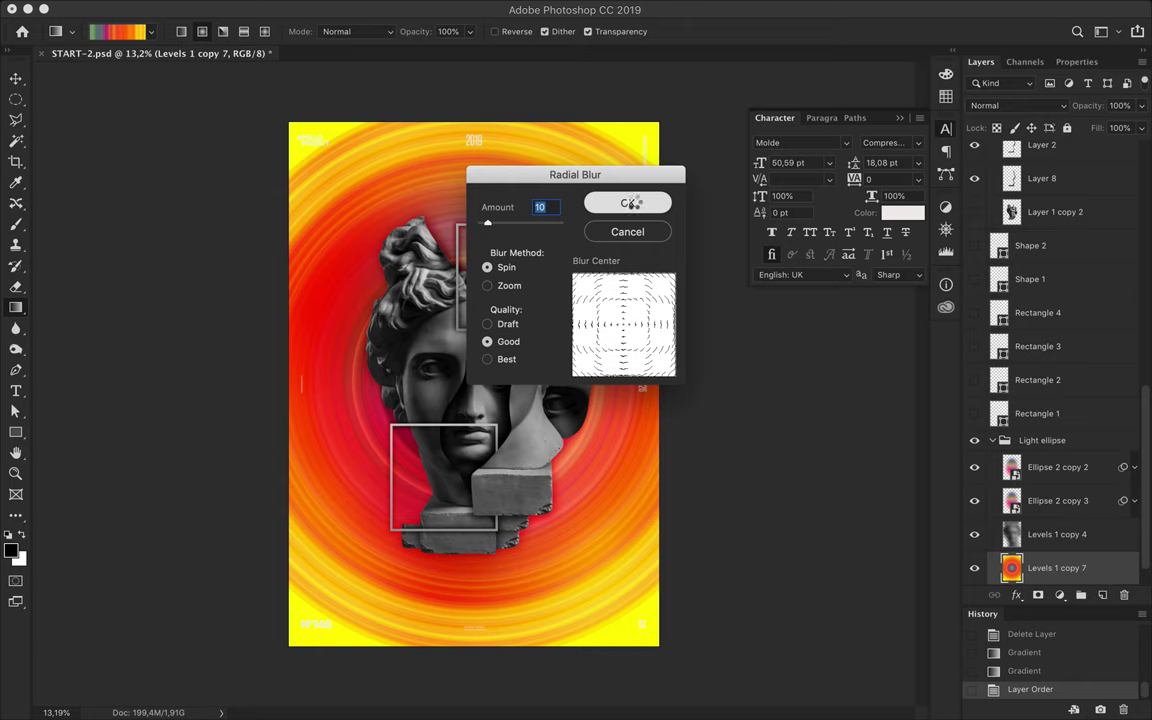
{"action": "left_click", "coordinate": [628, 203]}
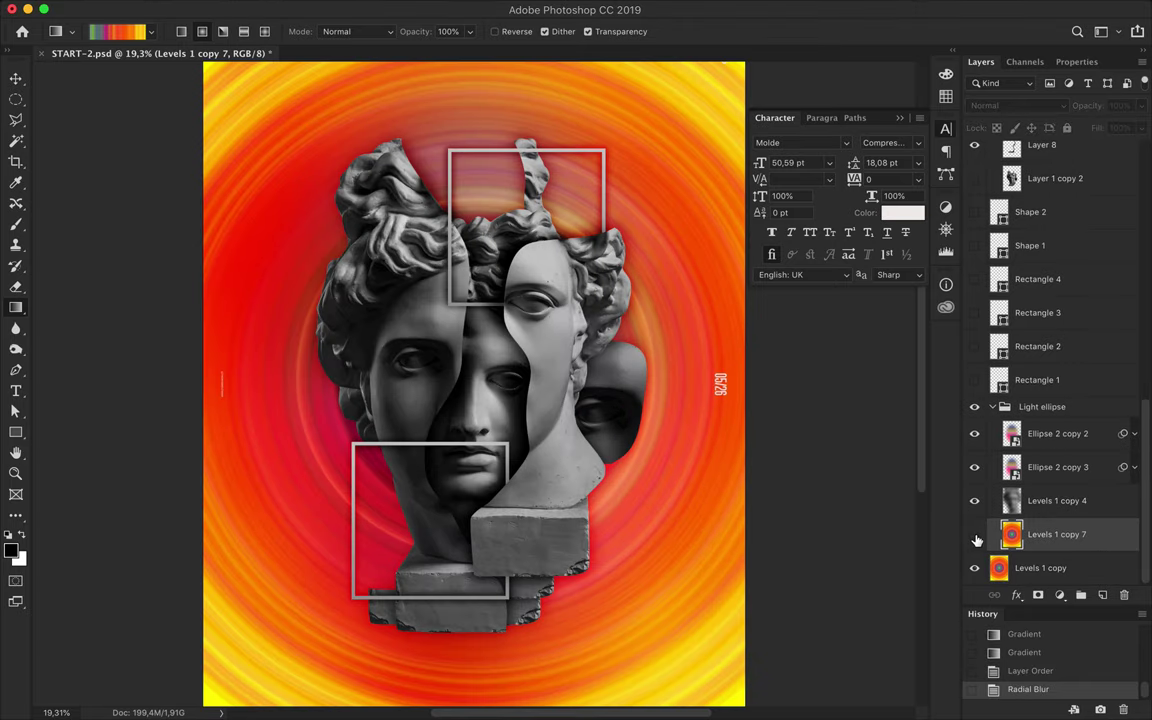
{"action": "left_click", "coordinate": [393, 9]}
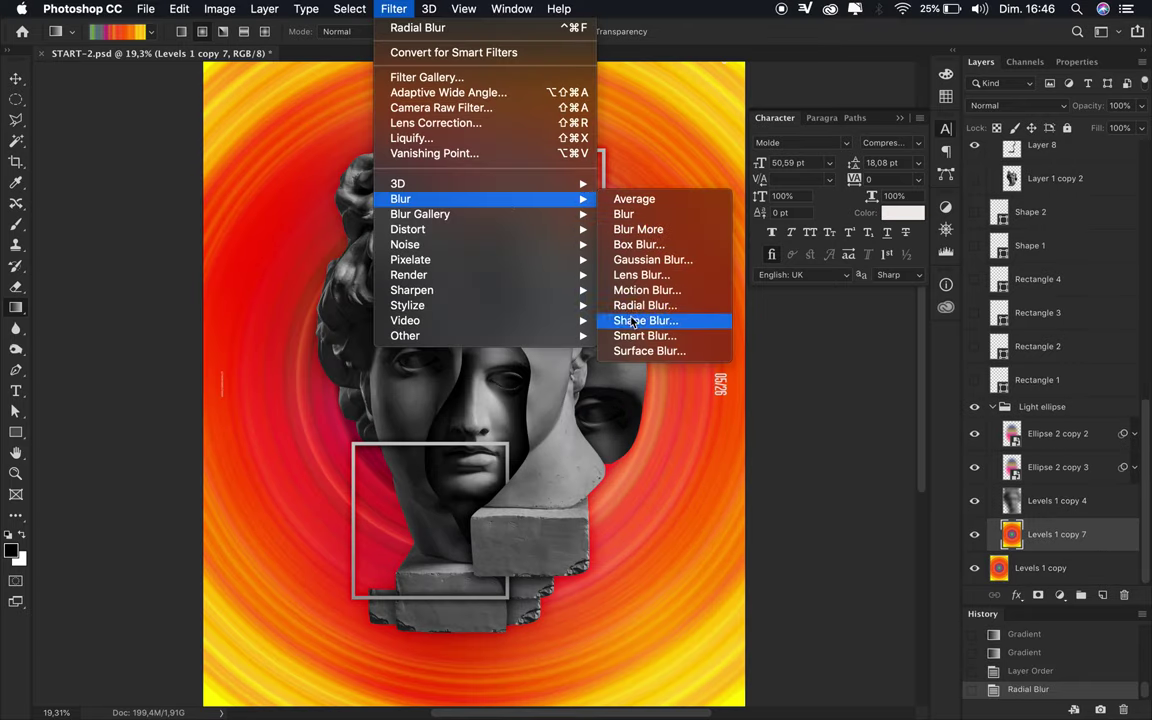
{"action": "mouse_move", "coordinate": [410, 259]}
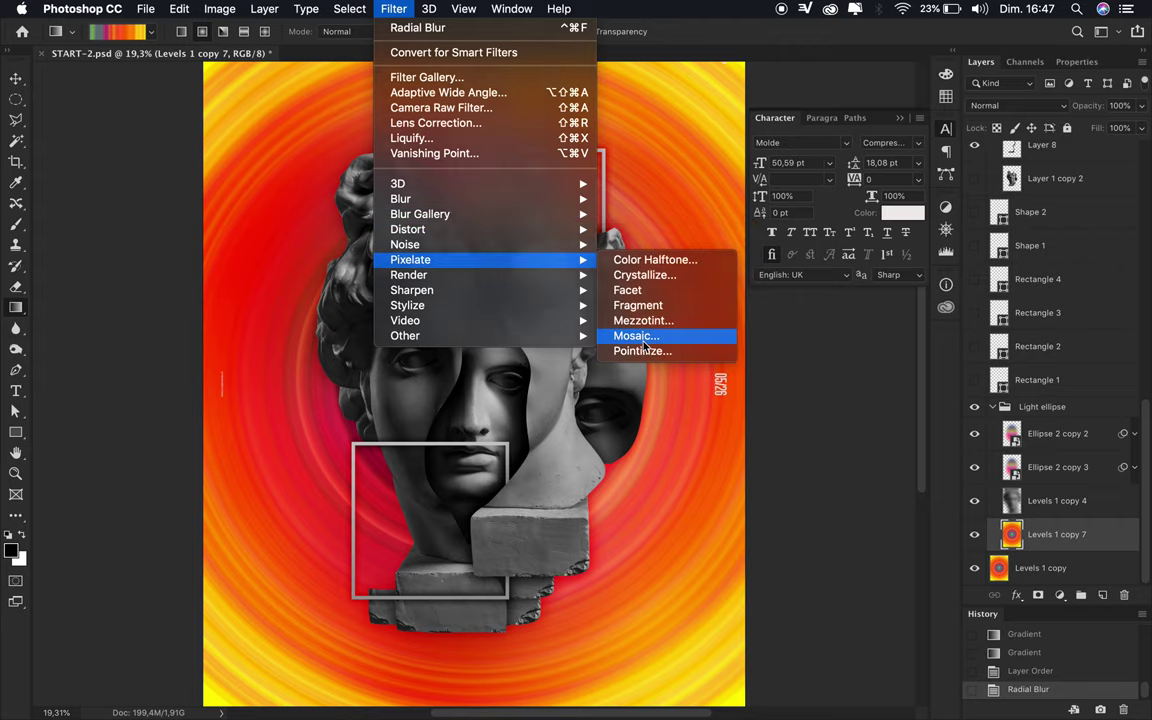
Apply a small-cell Mosaic filter to the ring copy and set its blend mode to Color.
{"action": "left_click", "coordinate": [636, 336]}
{"action": "left_click_drag", "start_coordinate": [150, 254], "coordinate": [113, 255]}
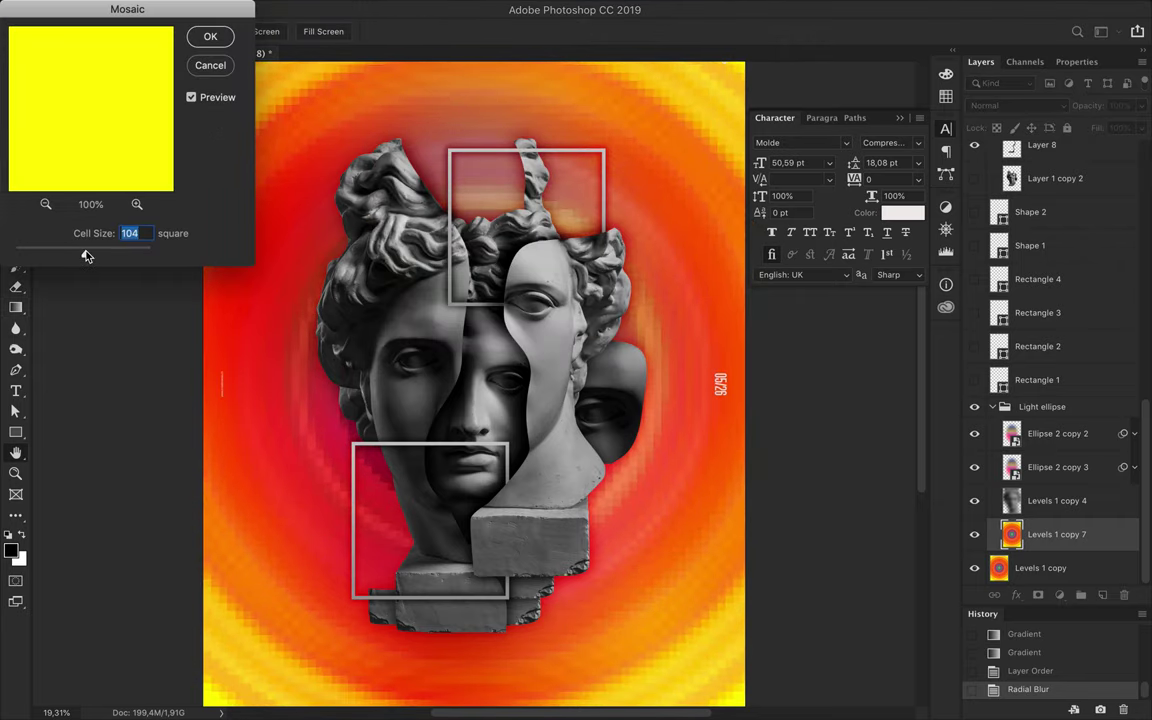
{"action": "left_click", "coordinate": [212, 44]}
{"action": "left_click", "coordinate": [1000, 105]}
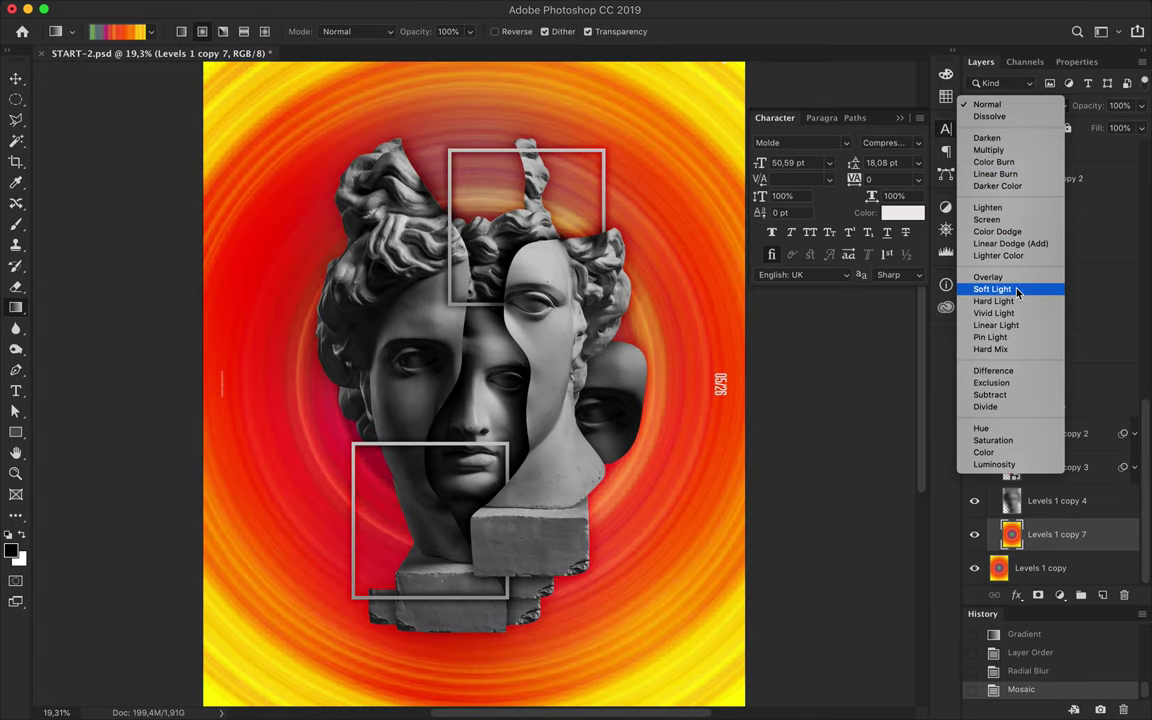
{"action": "left_click", "coordinate": [1013, 341]}
{"action": "left_click", "coordinate": [1000, 105]}
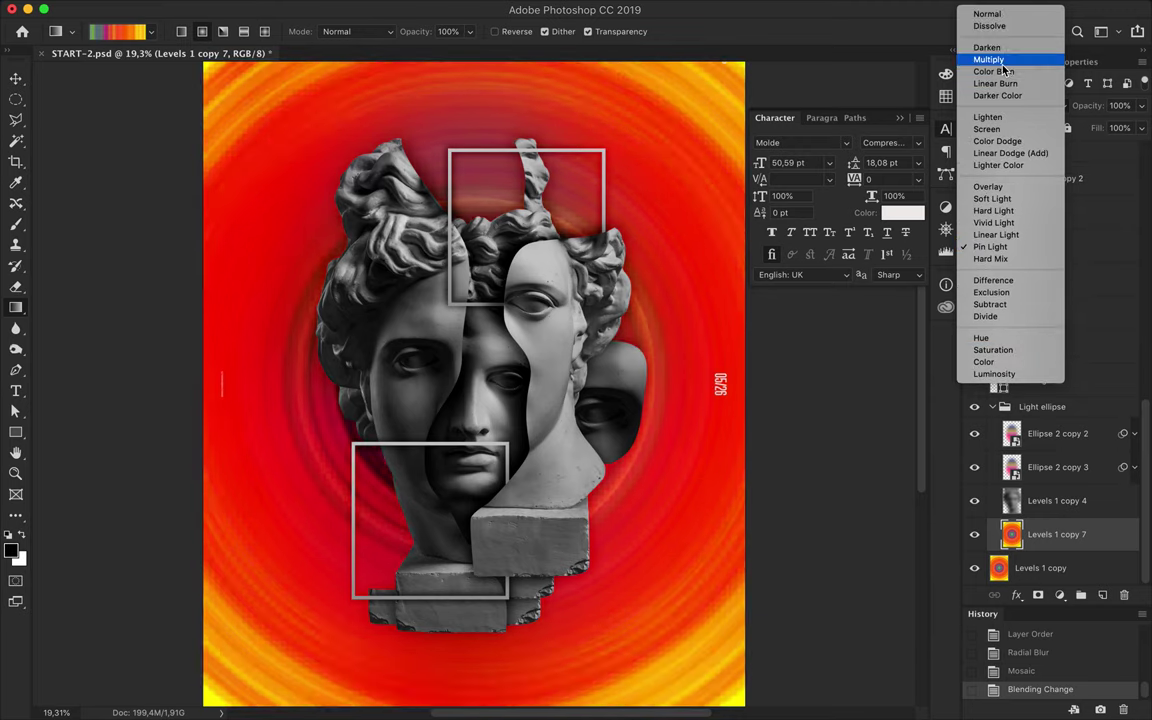
{"action": "left_click", "coordinate": [990, 362]}
{"action": "key", "text": "ctrl+minus"}
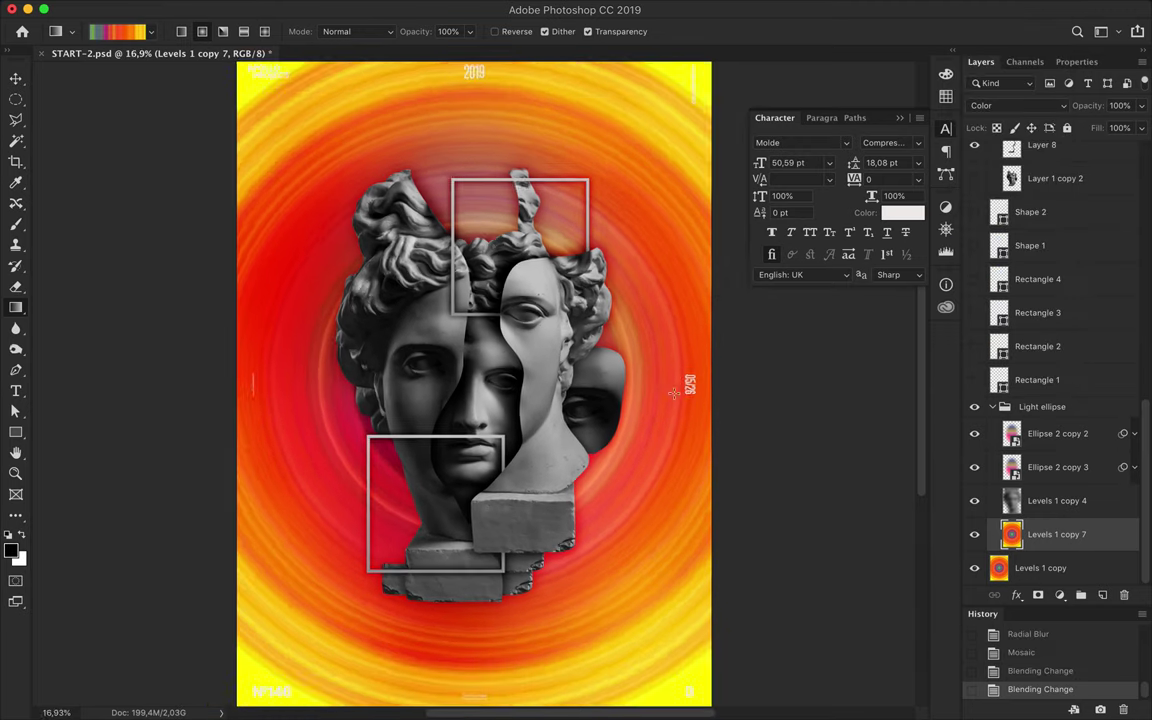
Add a Levels adjustment deepening the reds and place it below Levels 1 copy 7.
{"action": "left_click", "coordinate": [1059, 595]}
{"action": "left_click_drag", "start_coordinate": [995, 228], "coordinate": [1114, 232]}
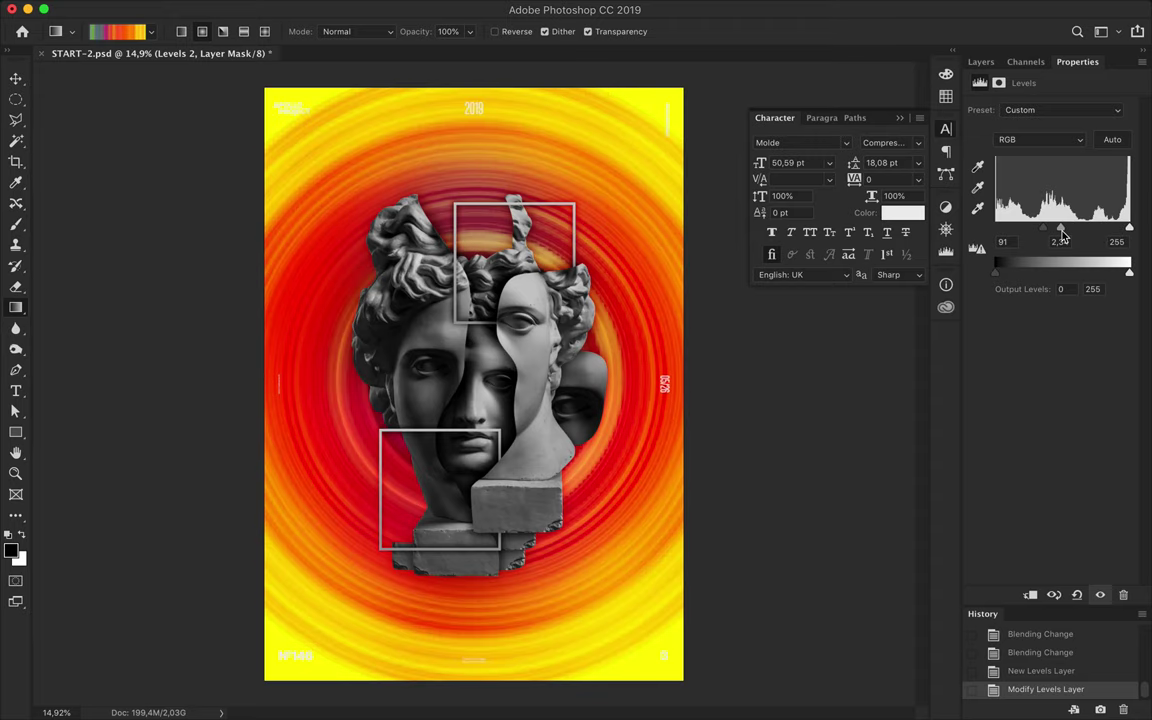
{"action": "key", "text": "F7"}
{"action": "left_click_drag", "start_coordinate": [1040, 531], "coordinate": [1040, 565]}
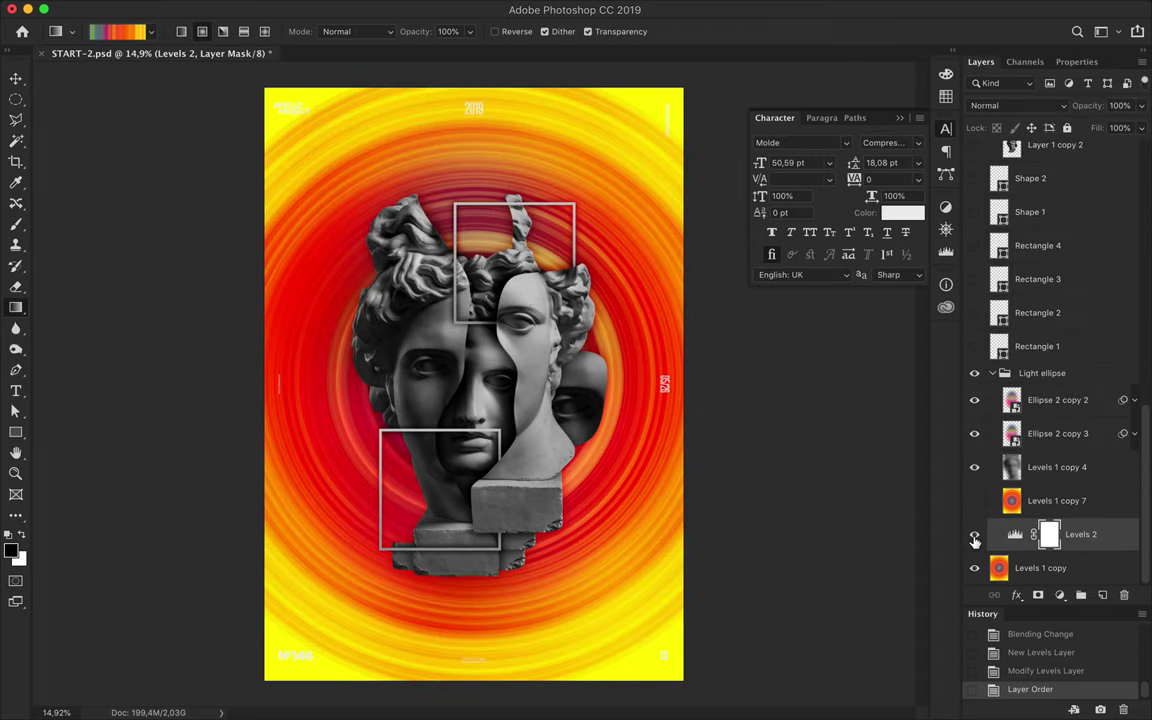
Apply a Gaussian Blur of about 9 px radius to the Levels 1 copy ring background.
{"action": "key", "text": "v"}
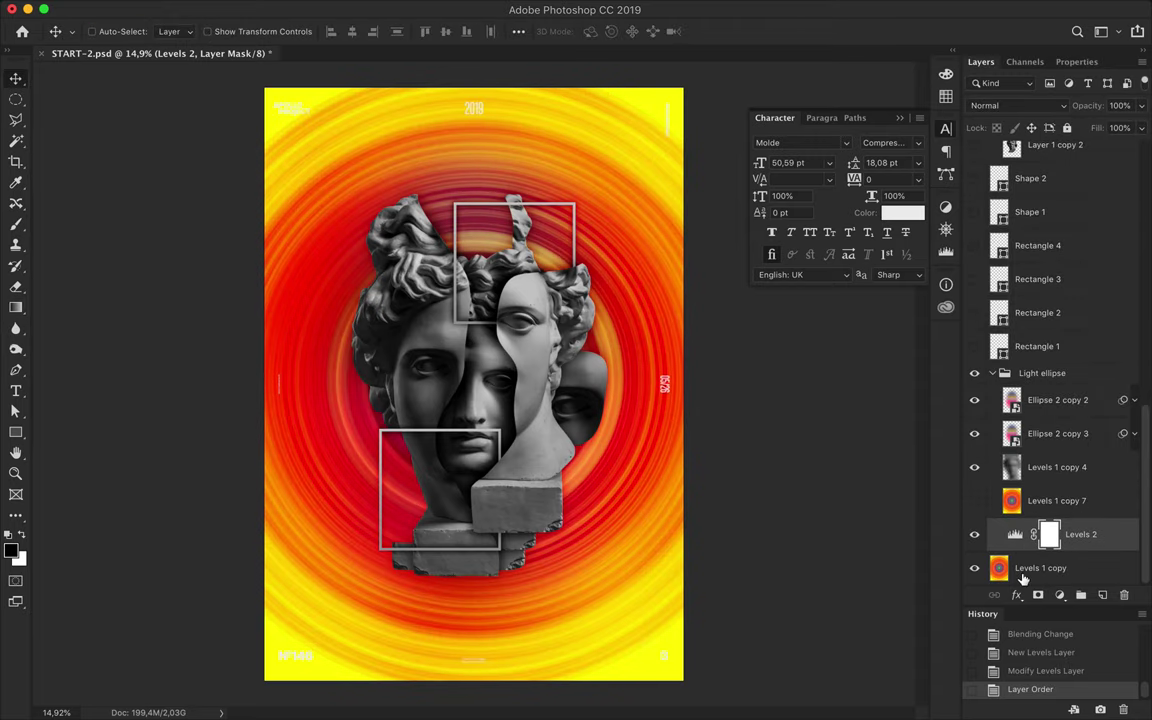
{"action": "left_click", "coordinate": [1040, 567]}
{"action": "left_click", "coordinate": [542, 10]}
{"action": "left_click", "coordinate": [650, 345]}
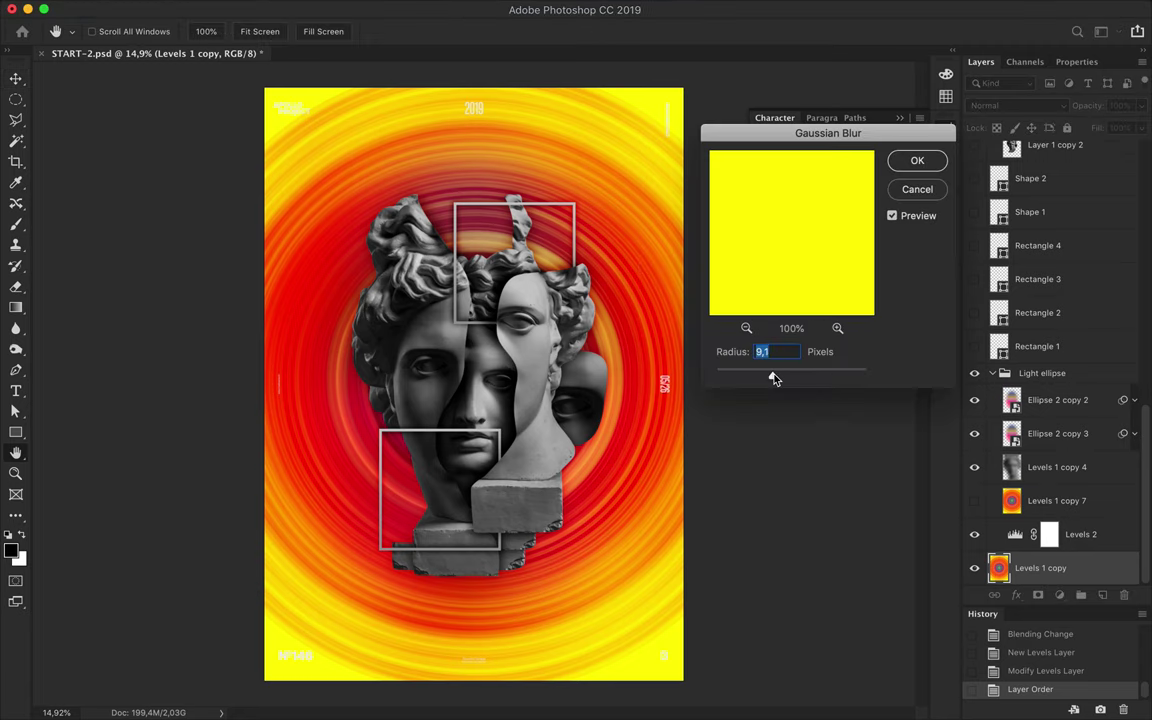
{"action": "mouse_move", "coordinate": [781, 378]}
{"action": "left_mouse_down"}
{"action": "mouse_move", "coordinate": [797, 375]}
{"action": "mouse_move", "coordinate": [774, 377]}
{"action": "left_mouse_up"}
{"action": "key", "text": "Return"}
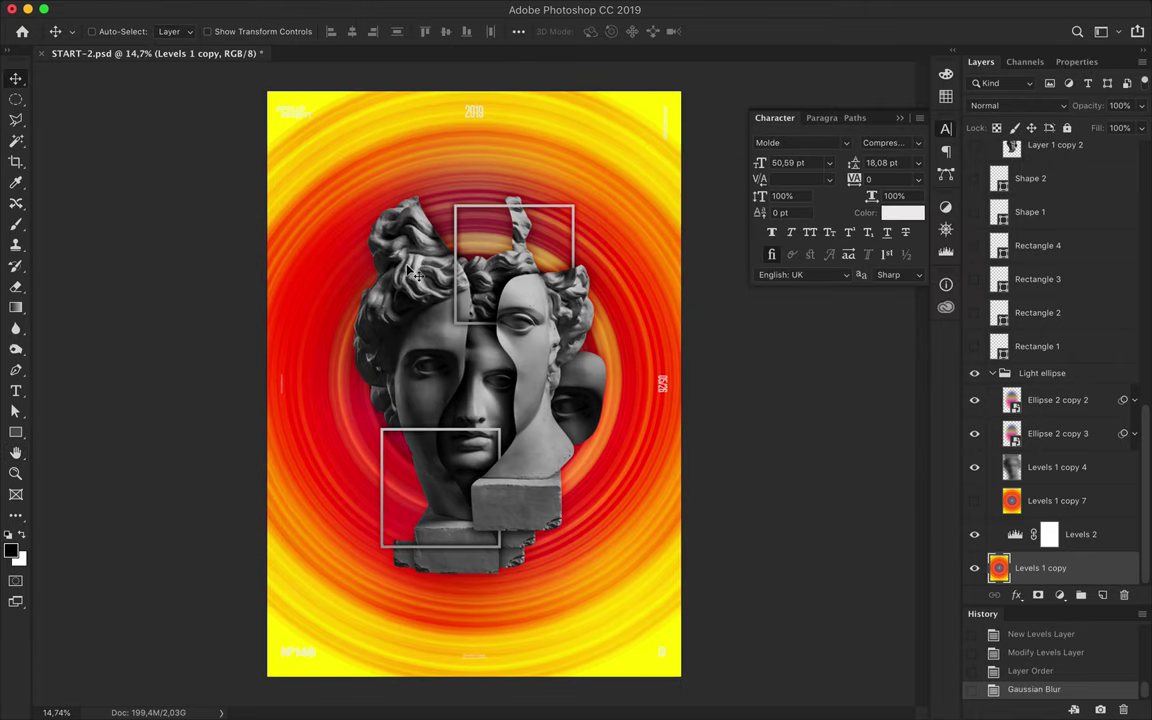
{"action": "left_click_drag", "start_coordinate": [441, 321], "coordinate": [513, 348]}
Give the new rectangle a white fill, no stroke, and Soft Light blending.
{"action": "left_click", "coordinate": [232, 31]}
{"action": "left_click", "coordinate": [165, 57]}
{"action": "left_click", "coordinate": [177, 31]}
{"action": "left_click", "coordinate": [108, 113]}
{"action": "key", "text": "v"}
{"action": "left_click", "coordinate": [985, 62]}
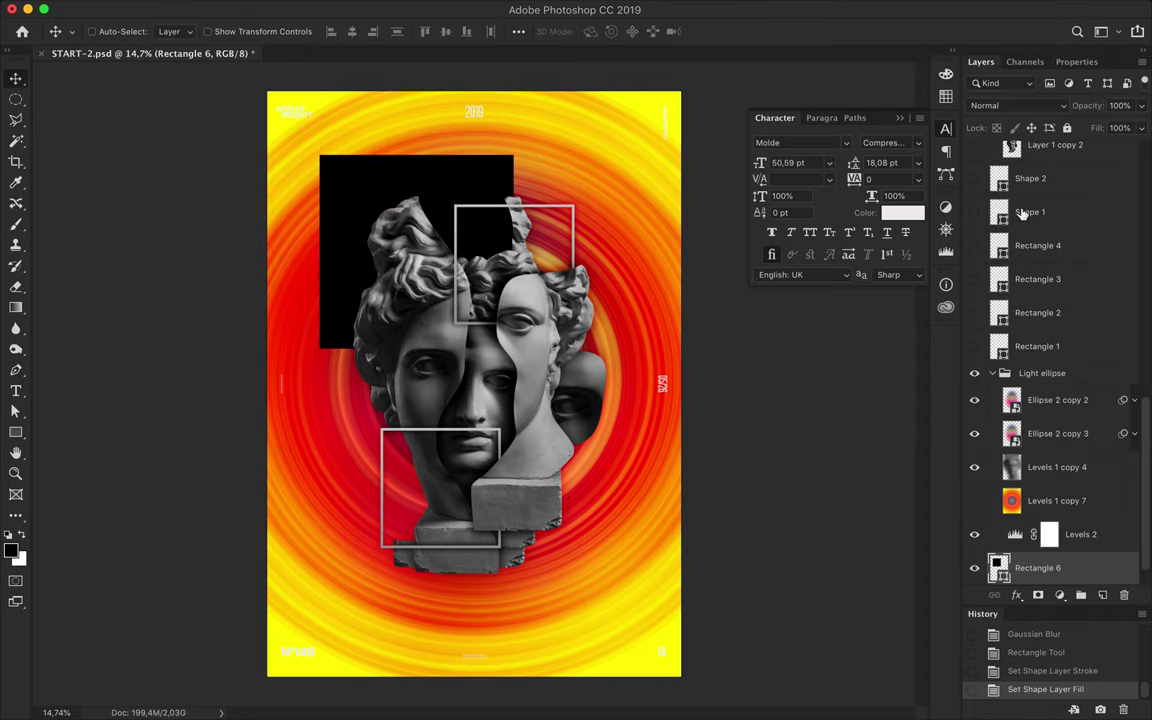
{"action": "left_click", "coordinate": [1005, 105]}
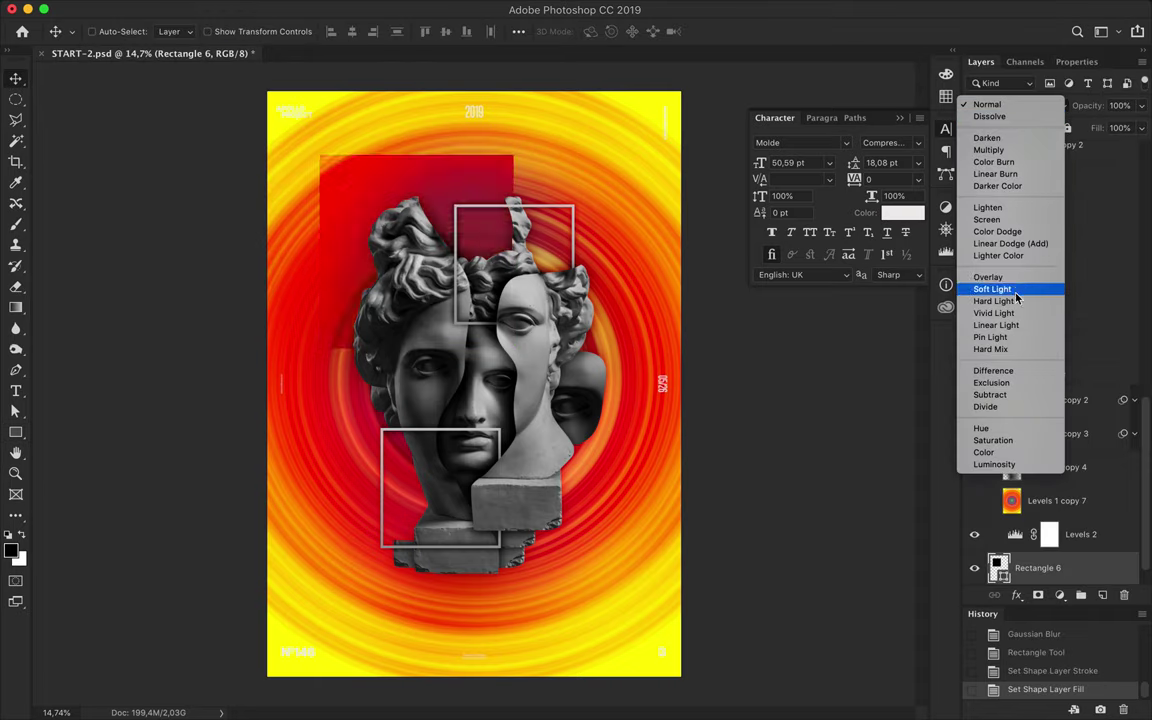
{"action": "key", "text": "Escape"}
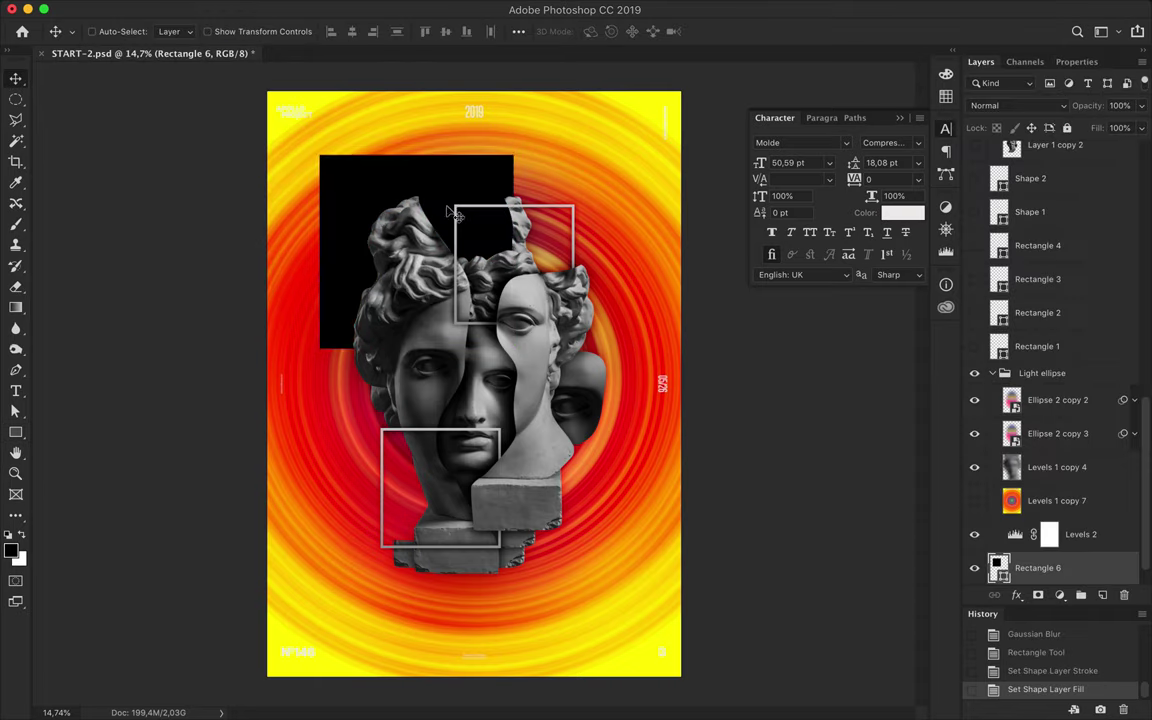
{"action": "key", "text": "a"}
{"action": "left_click", "coordinate": [238, 31]}
{"action": "left_click", "coordinate": [165, 110]}
{"action": "left_click", "coordinate": [1005, 105]}
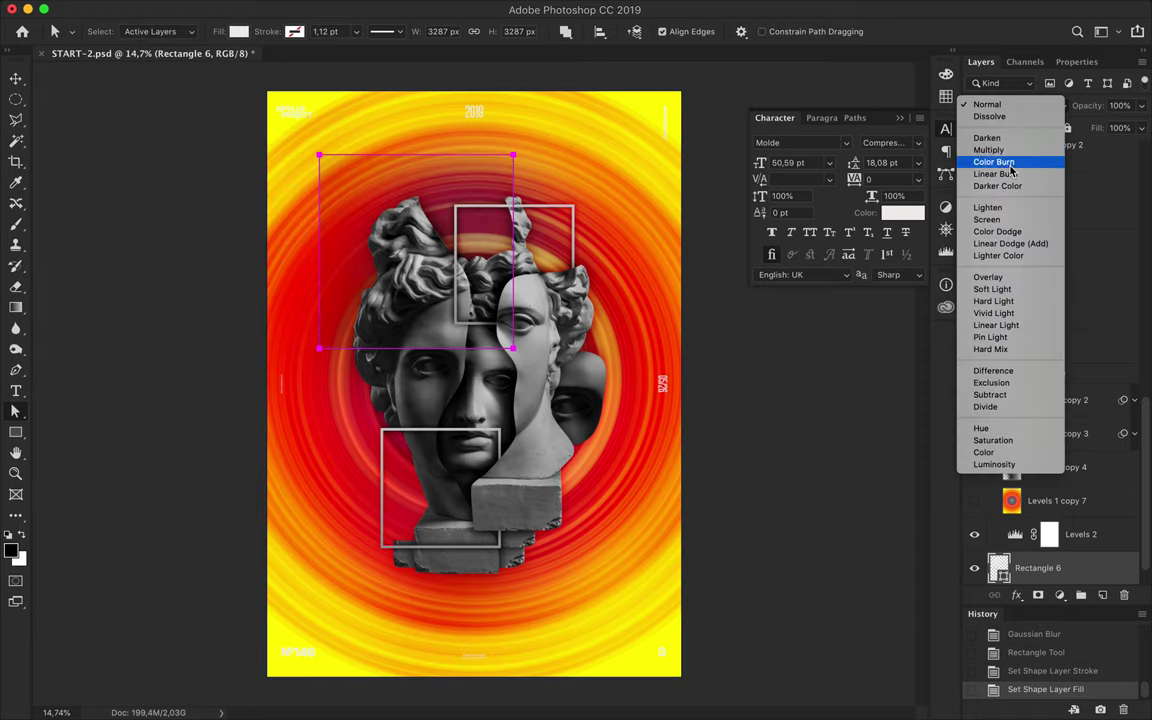
{"action": "left_click", "coordinate": [992, 289]}
Delete the two Light ellipse layers, then undo to restore them.
{"action": "left_click", "coordinate": [1050, 400]}
{"action": "key", "text": "Delete"}
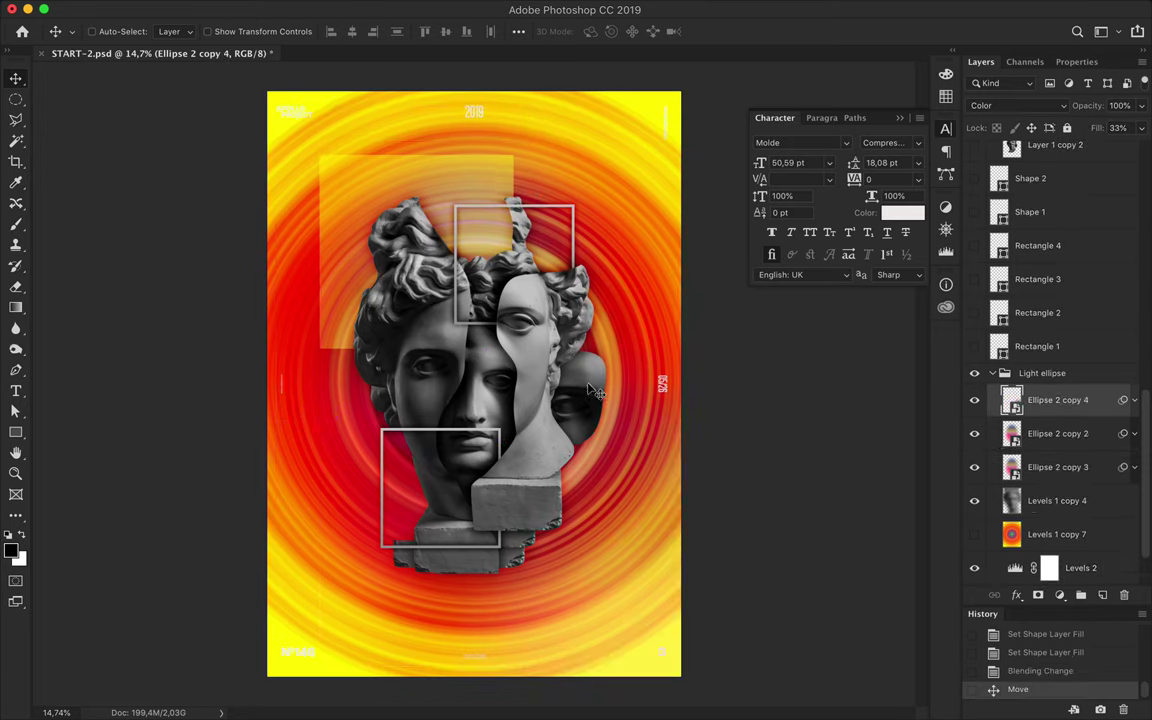
{"action": "key", "text": "Delete"}
{"action": "key", "text": "ctrl+z"}
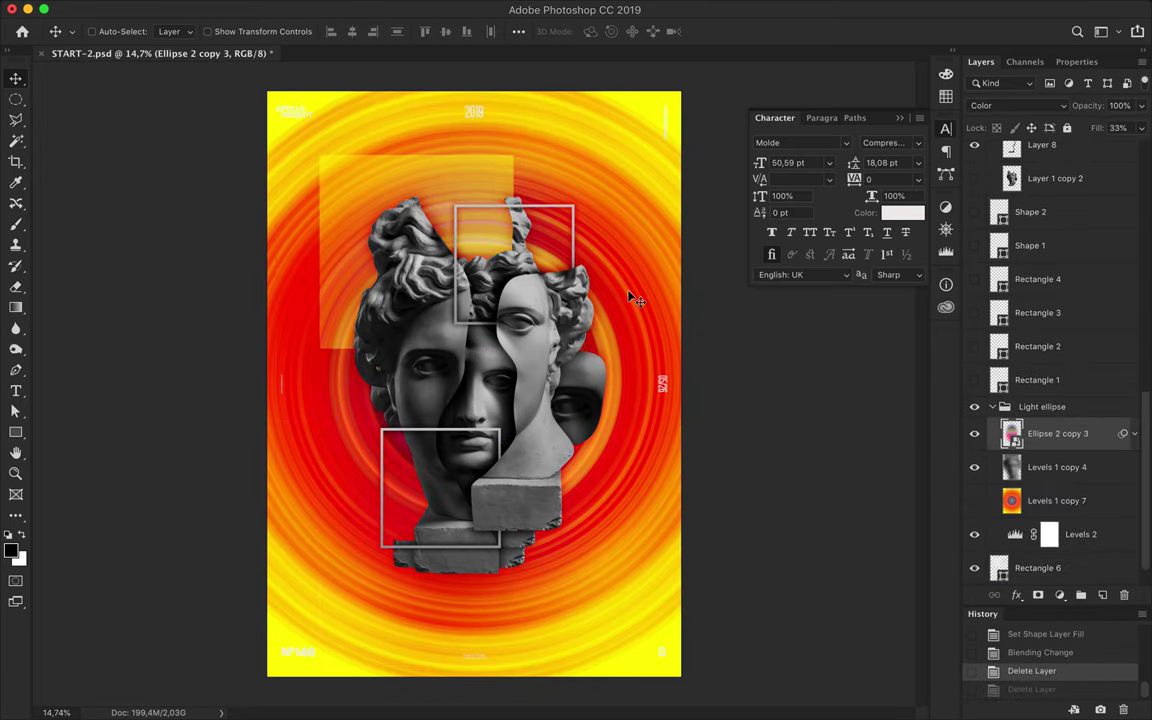
{"action": "key", "text": "ctrl+z"}
Remove the extra Levels 1 copy 4 duplicate and the extra yellow Rectangle 6 copy.
{"action": "left_click", "coordinate": [352, 206], "text": "ctrl"}
{"action": "left_click_drag", "start_coordinate": [355, 175], "coordinate": [672, 254]}
{"action": "key", "text": "Delete"}
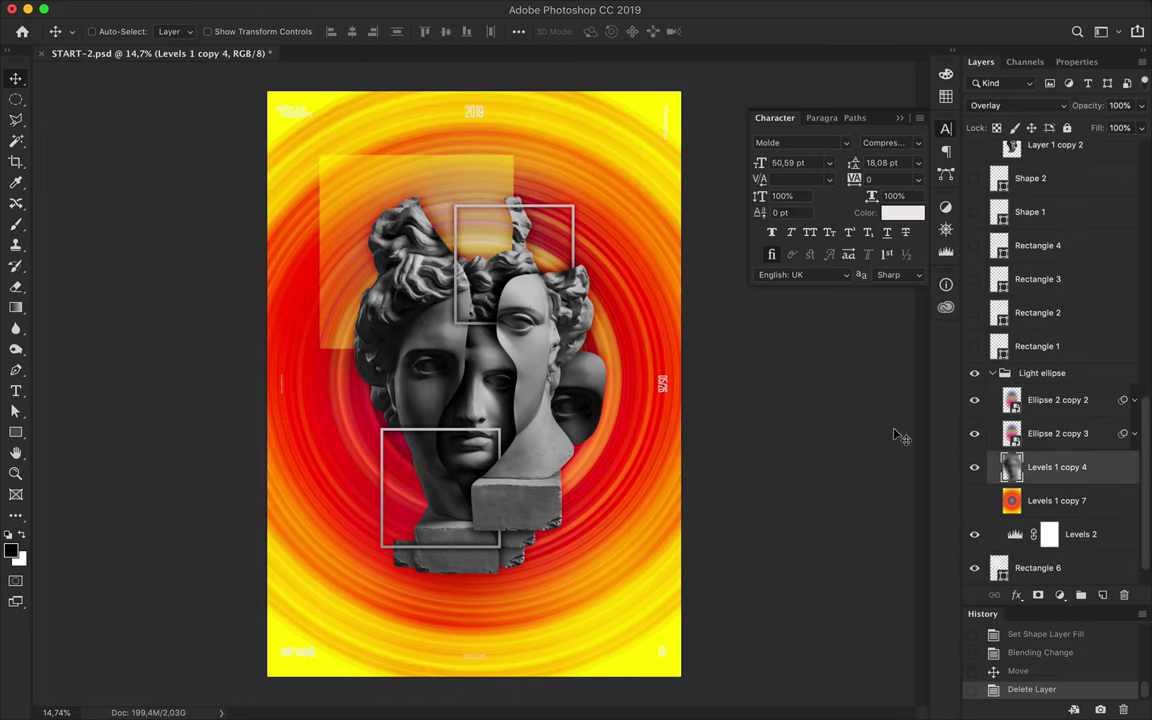
{"action": "left_click", "coordinate": [1040, 534]}
{"action": "key", "text": "ctrl+bracketright"}
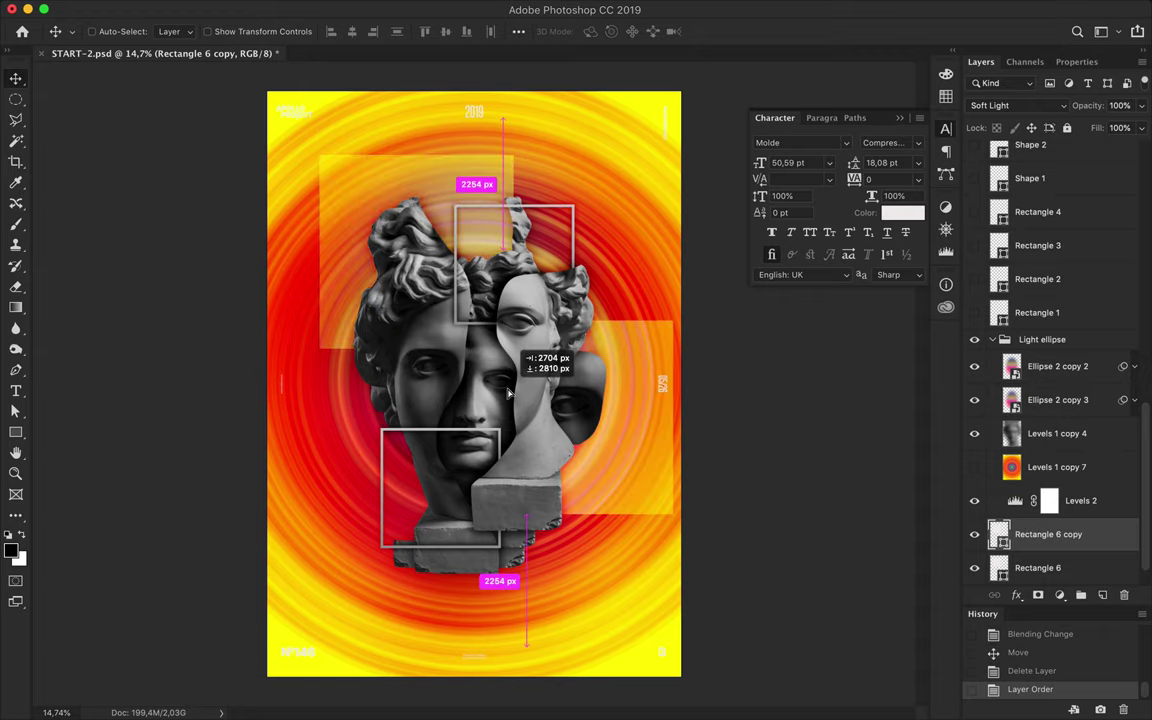
{"action": "mouse_move", "coordinate": [368, 253]}
{"action": "left_mouse_down"}
{"action": "mouse_move", "coordinate": [536, 469]}
{"action": "mouse_move", "coordinate": [323, 553]}
{"action": "left_mouse_up"}
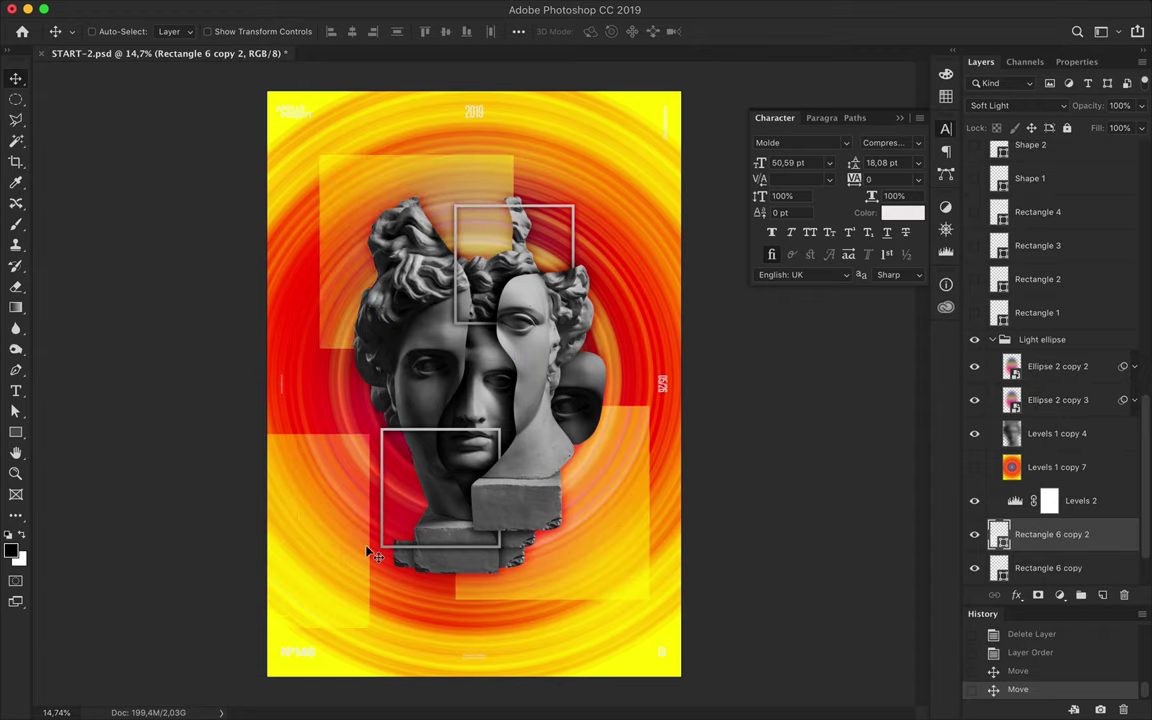
{"action": "key", "text": "Delete"}
{"action": "key", "text": "ctrl+shift+alt+n"}
Draw a black rectangle covering the whole poster and lower its fill to about 70%.
{"action": "left_click", "coordinate": [177, 31]}
{"action": "left_click", "coordinate": [102, 101]}
{"action": "left_click_drag", "start_coordinate": [686, 90], "coordinate": [263, 684]}
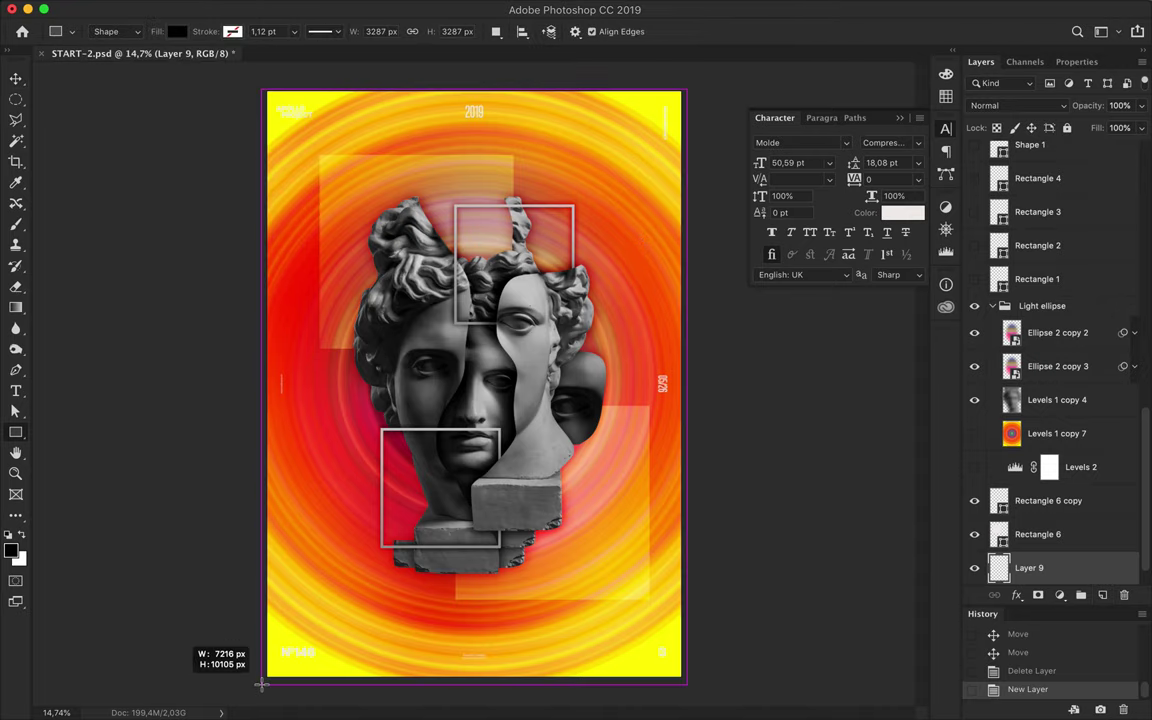
{"action": "left_click", "coordinate": [1018, 105]}
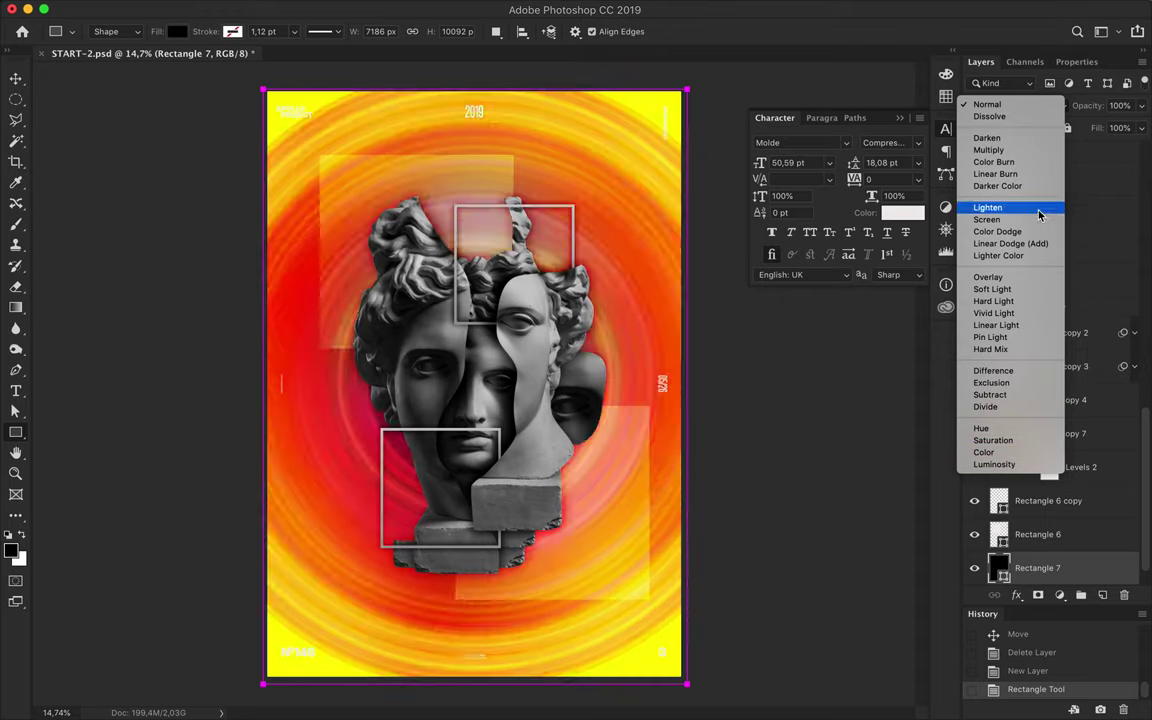
{"action": "key", "text": "Escape"}
{"action": "left_click", "coordinate": [1141, 128]}
{"action": "left_click_drag", "start_coordinate": [1141, 148], "coordinate": [1119, 148]}
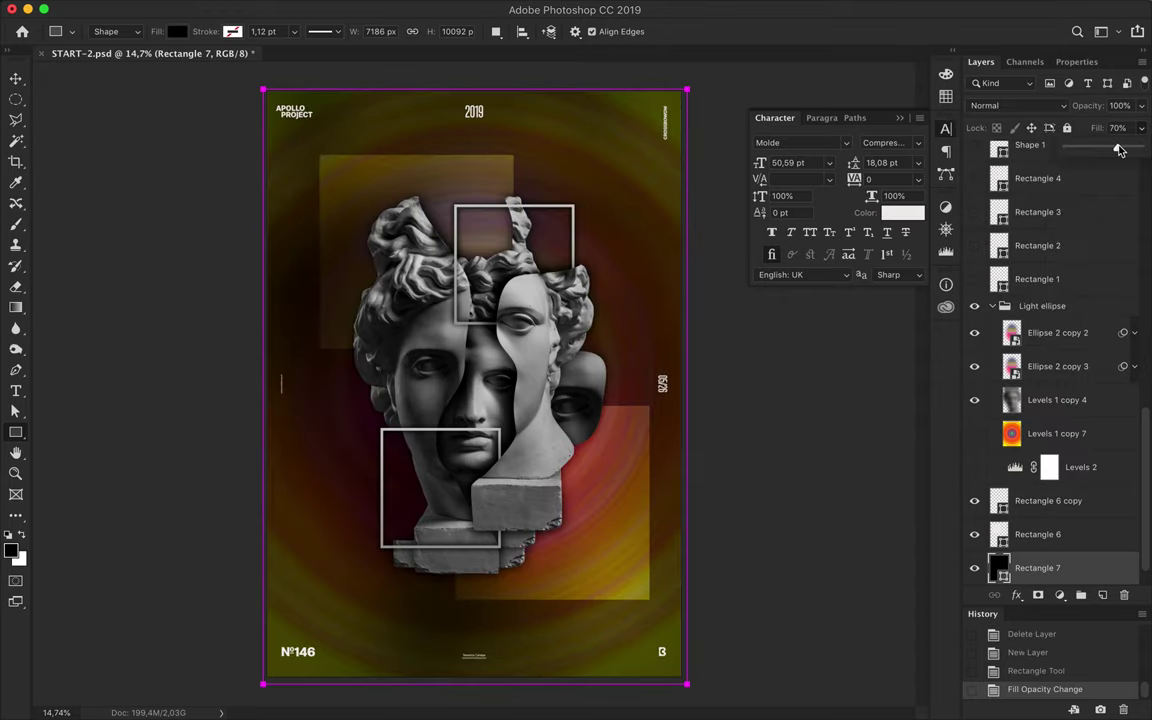
Try Saturation and Color Dodge blend modes on the black rectangle.
{"action": "left_click", "coordinate": [1063, 106]}
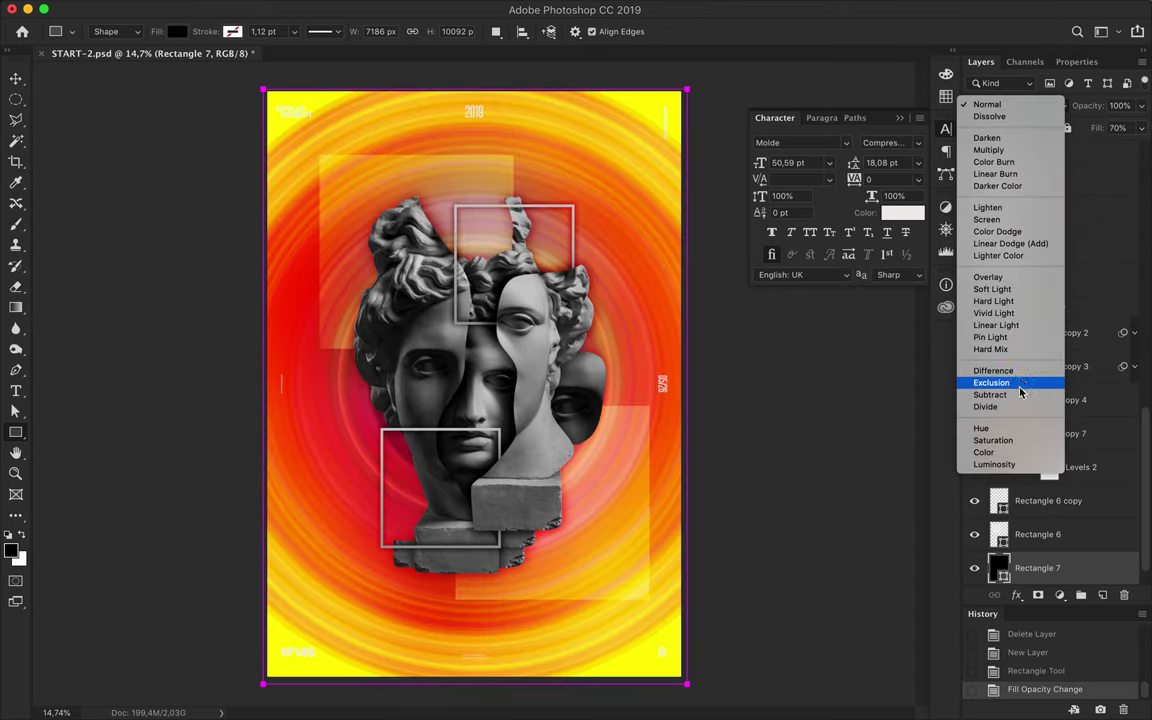
{"action": "left_click", "coordinate": [1018, 448]}
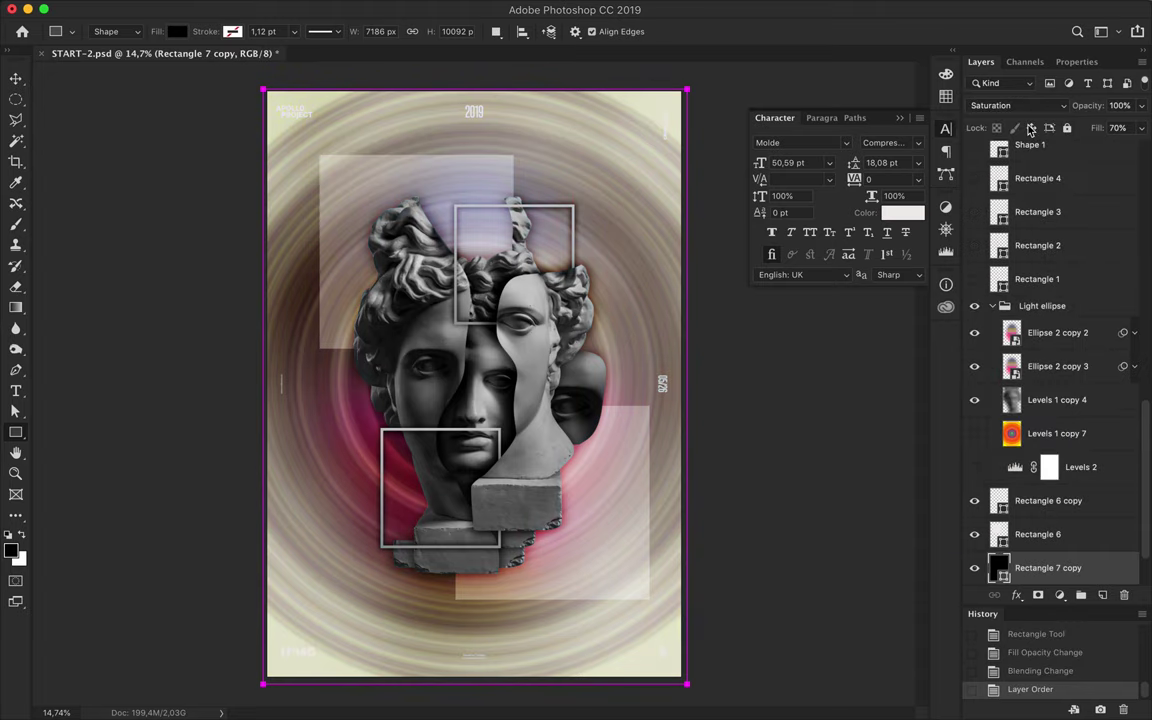
{"action": "left_click", "coordinate": [1040, 106]}
{"action": "left_click", "coordinate": [1008, 20]}
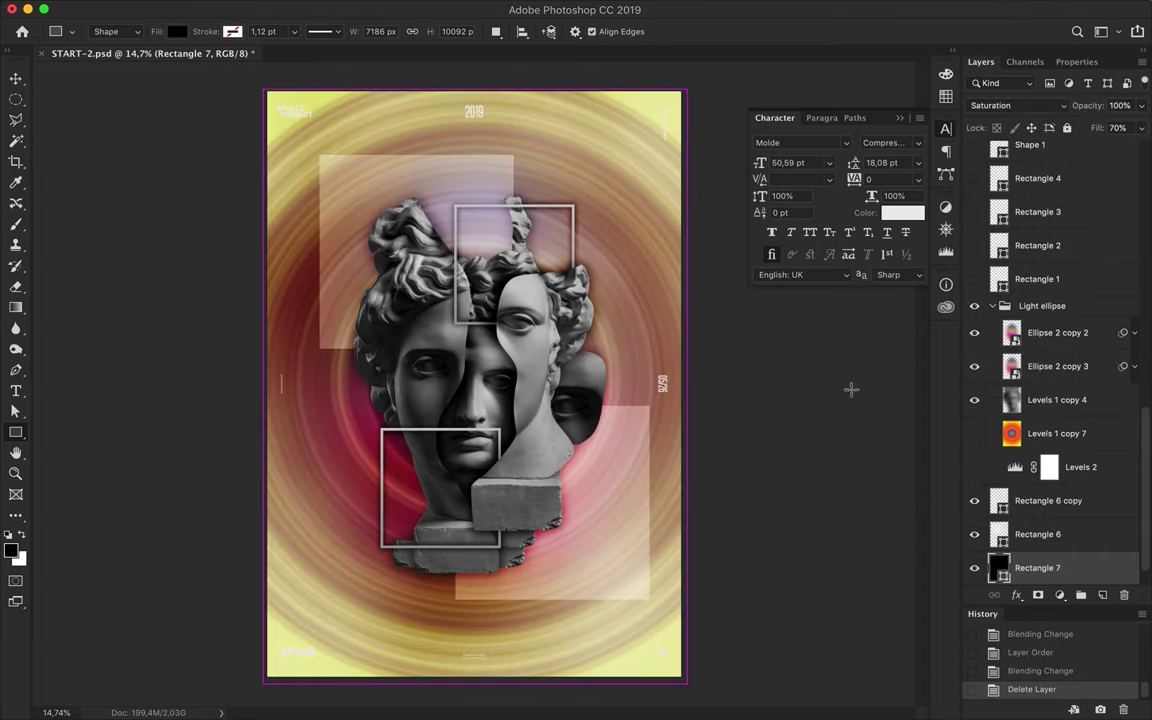
{"action": "key", "text": "Delete"}
{"action": "left_click", "coordinate": [1030, 106]}
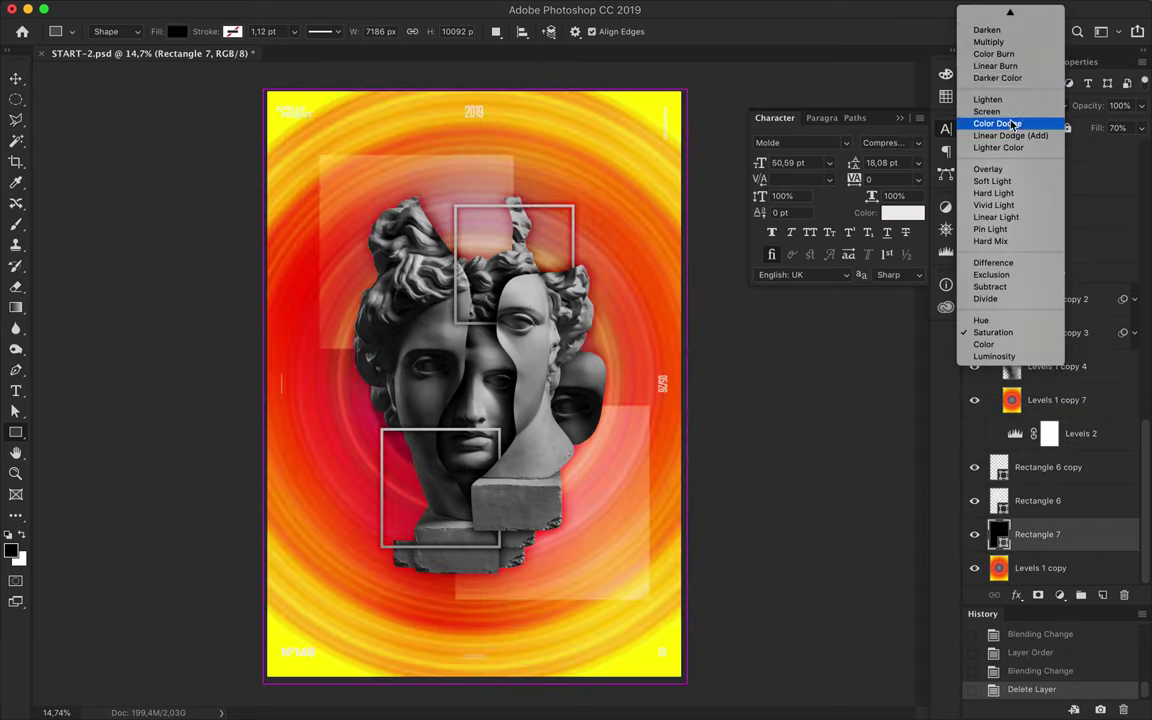
{"action": "left_click", "coordinate": [992, 116]}
{"action": "left_click", "coordinate": [1060, 400]}
{"action": "left_click", "coordinate": [1060, 534]}
{"action": "left_click", "coordinate": [1015, 106]}
Delete the Levels 1 copy 7, Levels 2 and yellow rectangle layers, comparing with the black rectangle.
{"action": "left_click", "coordinate": [1050, 283]}
{"action": "left_click", "coordinate": [1060, 400]}
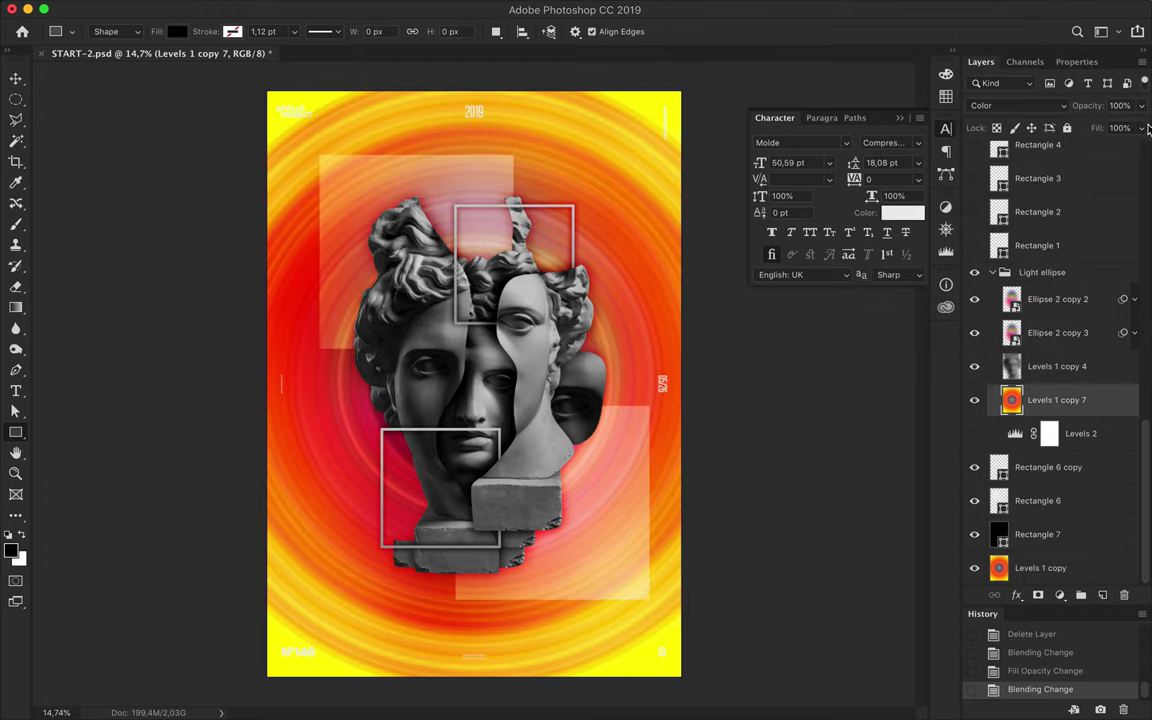
{"action": "left_click_drag", "start_coordinate": [1141, 128], "coordinate": [1078, 152]}
{"action": "key", "text": "v"}
{"action": "key", "text": "Delete"}
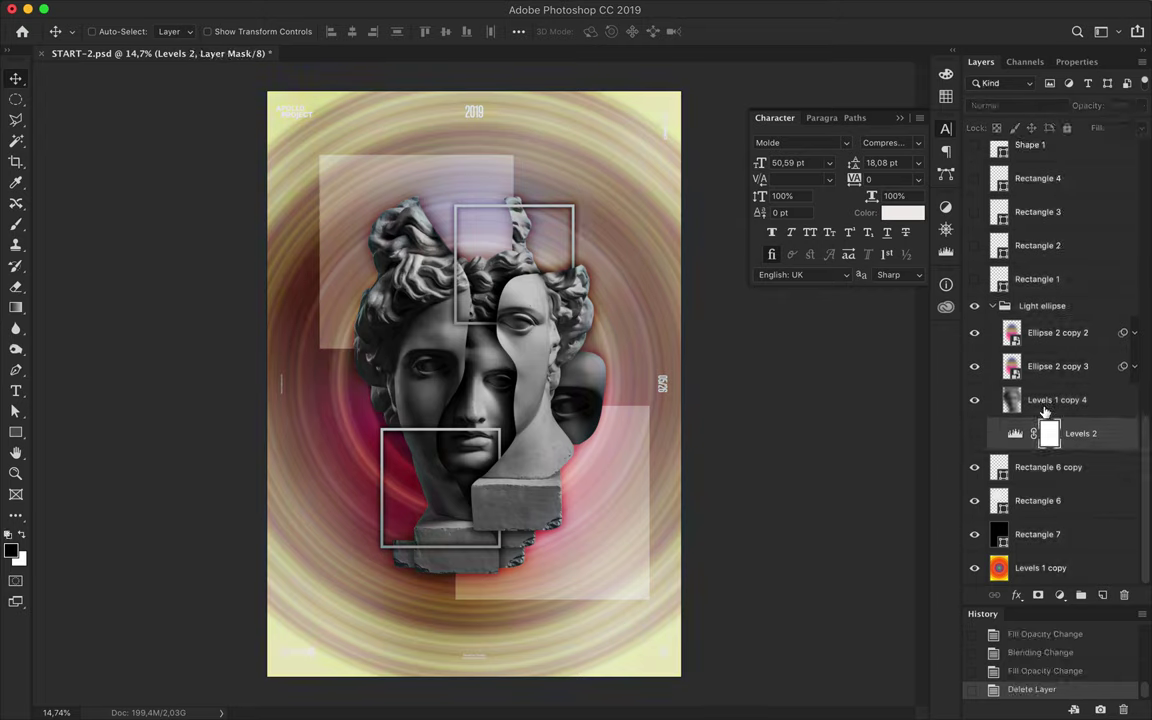
{"action": "key", "text": "Delete"}
{"action": "key", "text": "Delete"}
{"action": "key", "text": "Delete"}
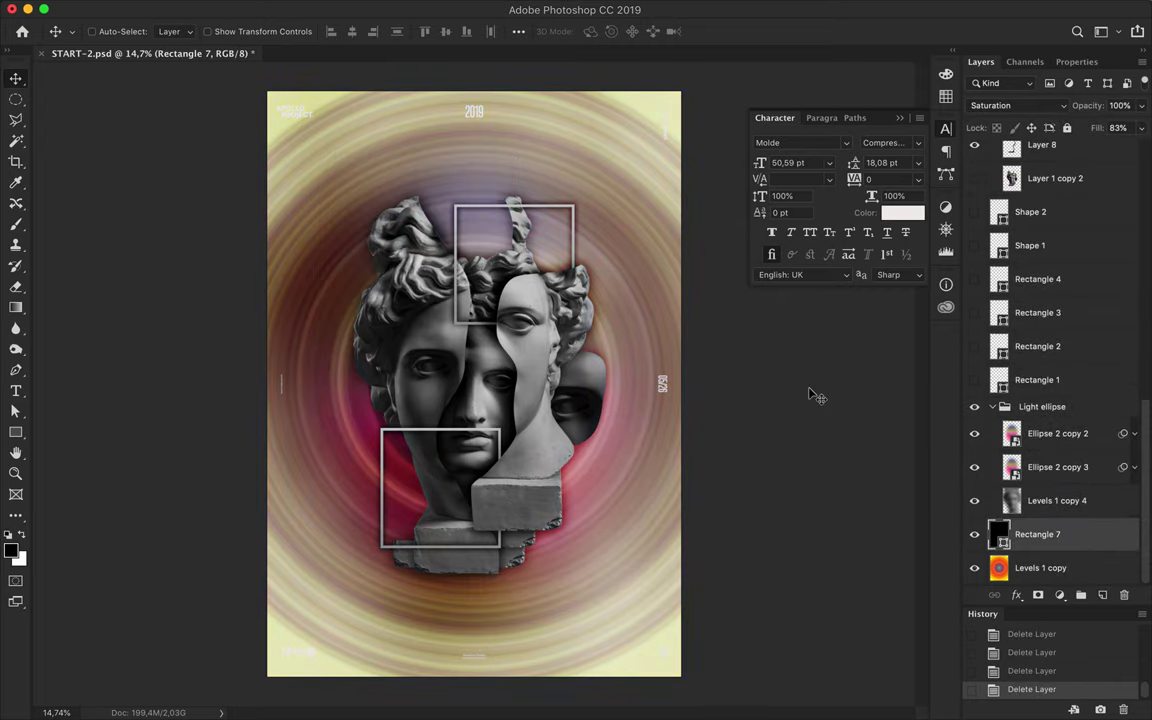
{"action": "left_click", "coordinate": [975, 534]}
{"action": "left_click", "coordinate": [975, 534]}
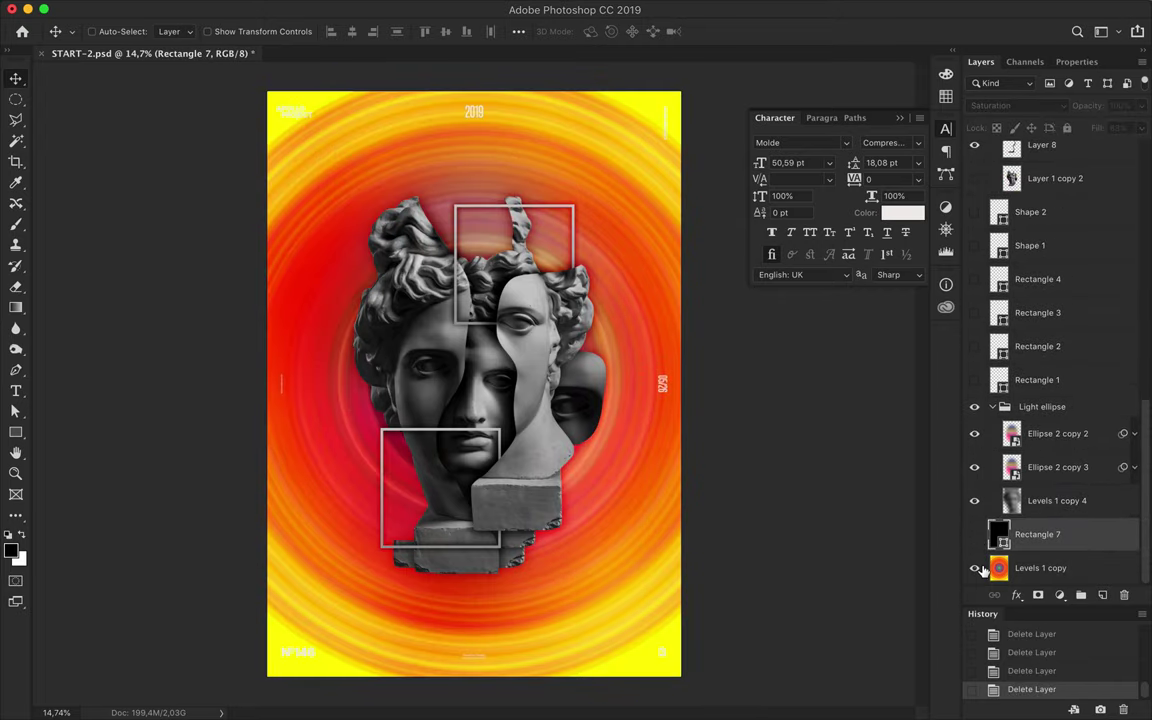
{"action": "left_click", "coordinate": [1015, 105]}
Return the black rectangle to Normal and delete the orange swirl, Shape 1–2 and Rectangle 1–4 layers.
{"action": "left_click", "coordinate": [1012, 20]}
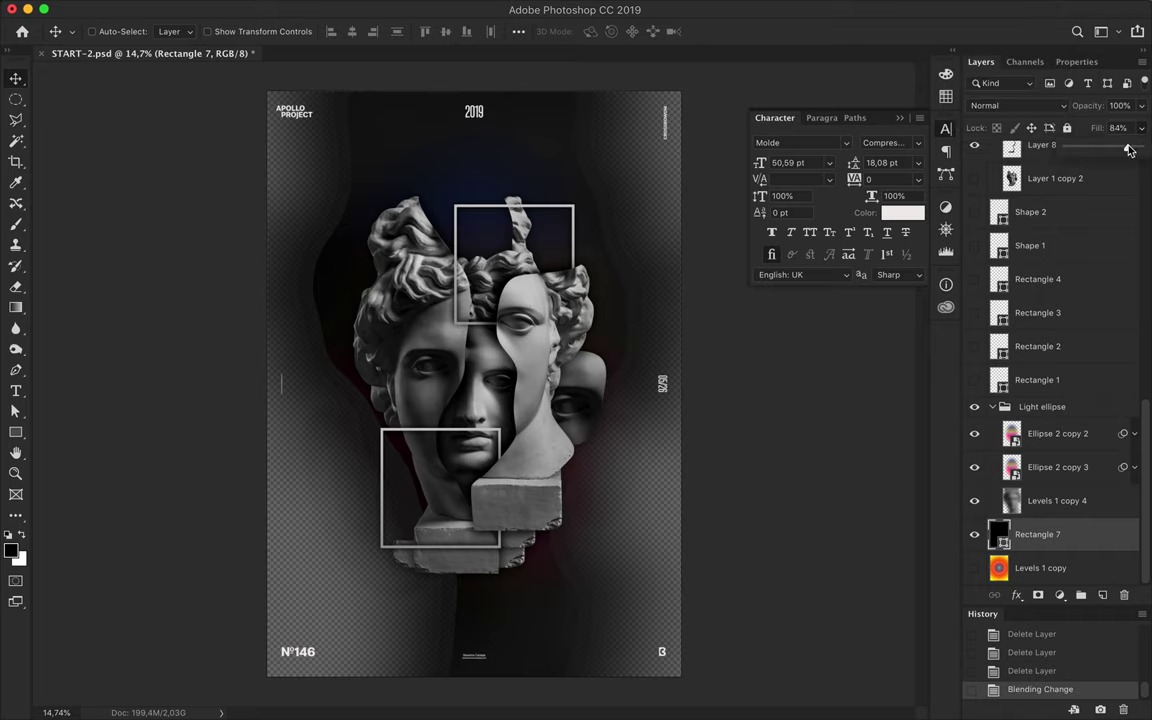
{"action": "left_click_drag", "start_coordinate": [1128, 150], "coordinate": [1135, 148]}
{"action": "left_click", "coordinate": [985, 568]}
{"action": "key", "text": "Delete"}
{"action": "left_click", "coordinate": [985, 350]}
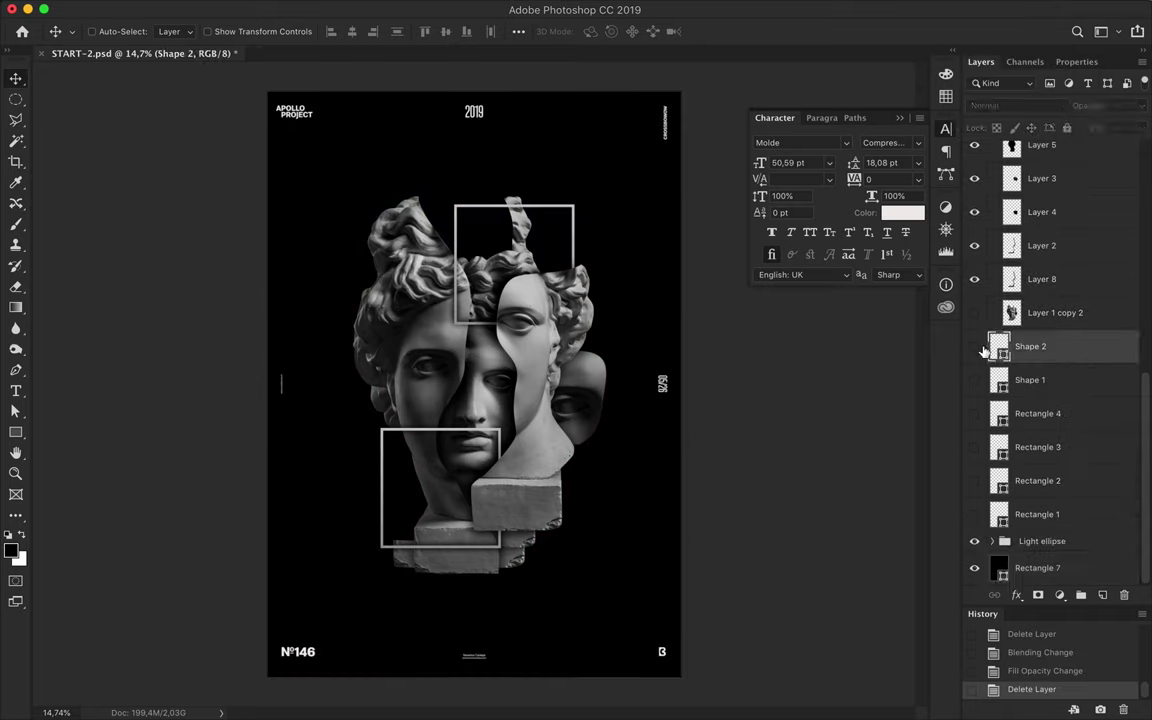
{"action": "left_click", "coordinate": [1010, 514], "text": "shift"}
{"action": "key", "text": "Delete"}
{"action": "left_click", "coordinate": [1010, 210]}
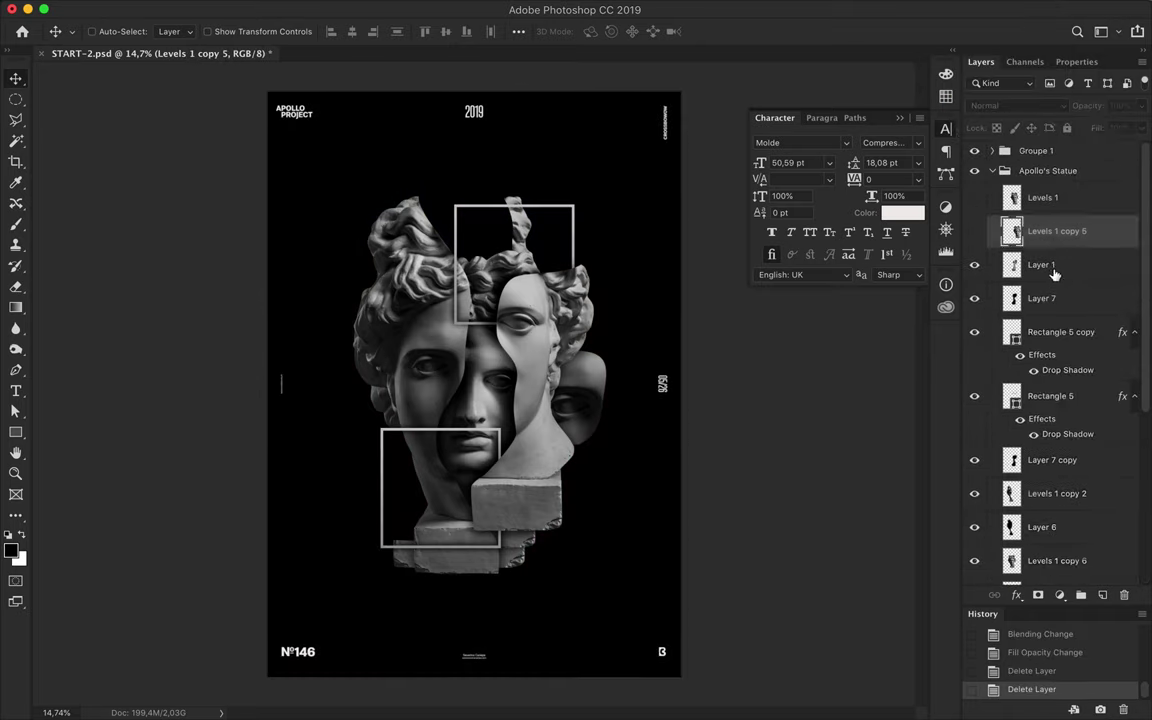
{"action": "scroll", "coordinate": [1035, 366], "scroll_direction": "down", "scroll_amount": 5}
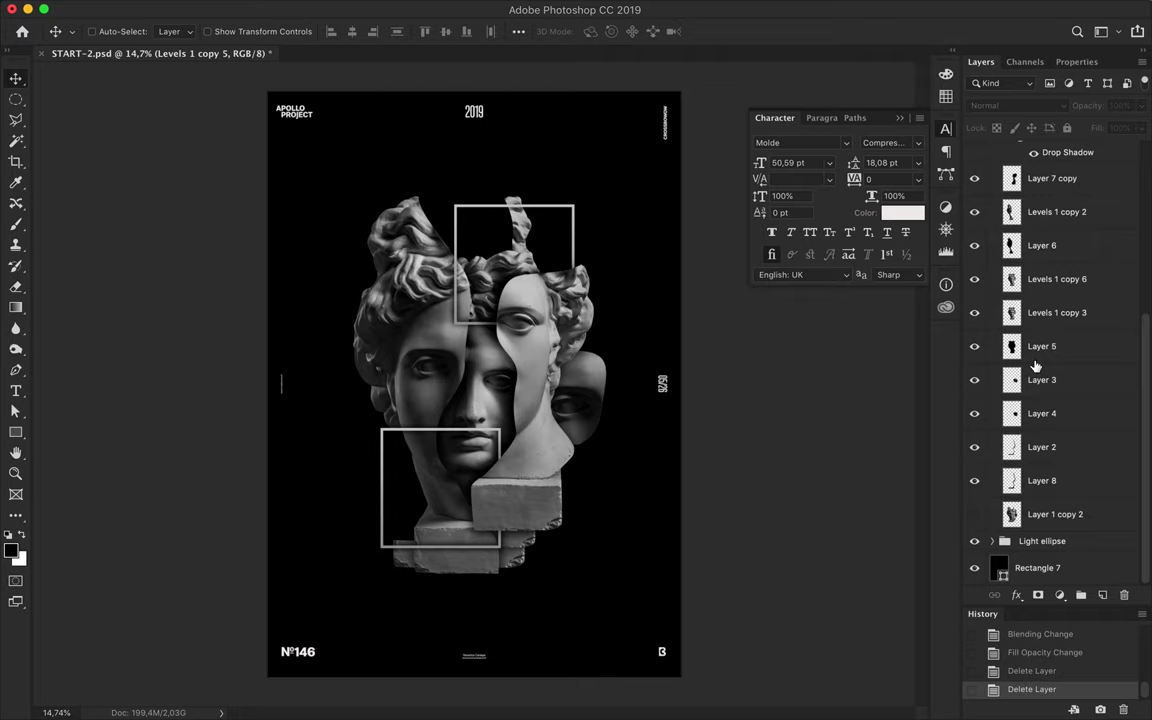
Draw a diagonal line across the poster with about a 3 pt stroke.
{"action": "left_click", "coordinate": [334, 221]}
{"action": "left_click", "coordinate": [660, 575]}
{"action": "key", "text": "a"}
{"action": "left_click", "coordinate": [238, 31]}
{"action": "left_click", "coordinate": [288, 63]}
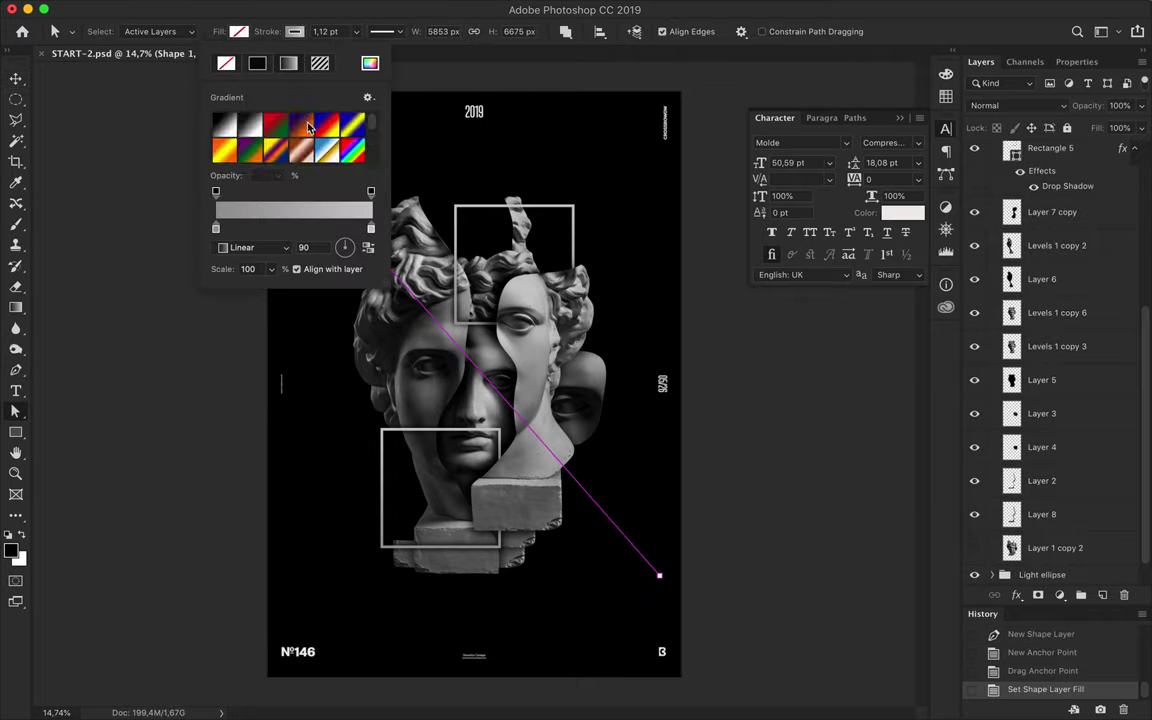
{"action": "left_click_drag", "start_coordinate": [315, 32], "coordinate": [325, 33]}
{"action": "key", "text": "v"}
{"action": "left_click_drag", "start_coordinate": [402, 302], "coordinate": [393, 296]}
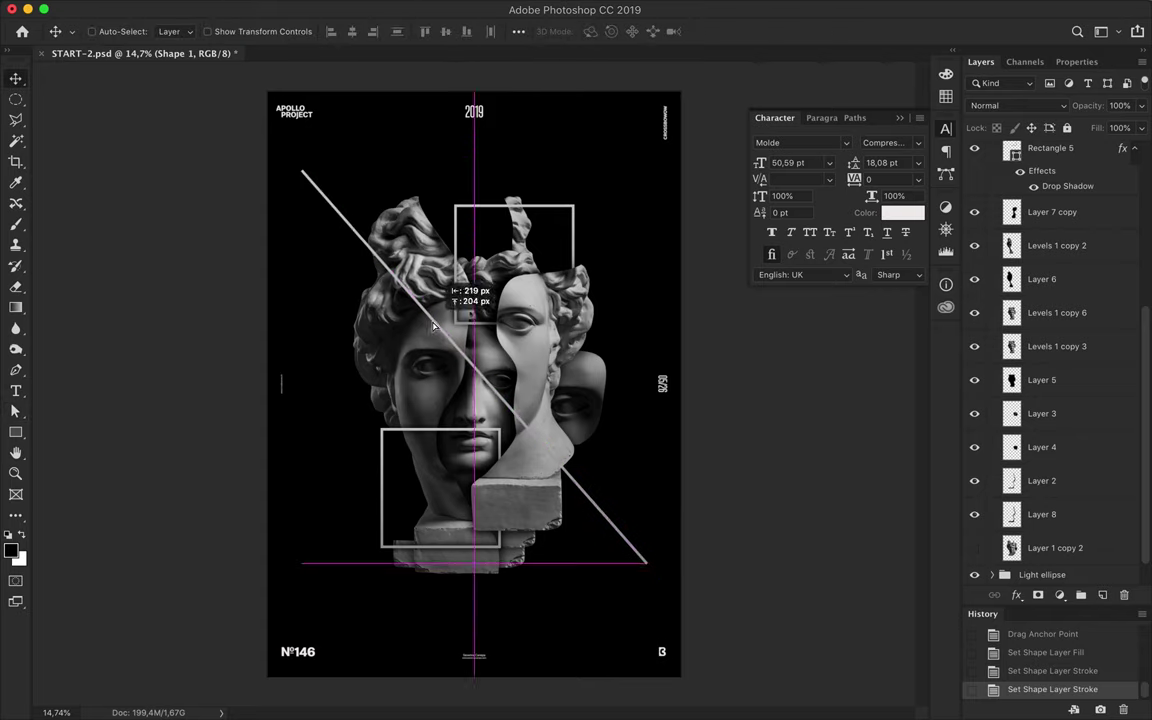
Paste Rectangle 5 copy's drop shadow style onto the line and rasterize it.
{"action": "right_click", "coordinate": [1060, 291]}
{"action": "left_click", "coordinate": [898, 386]}
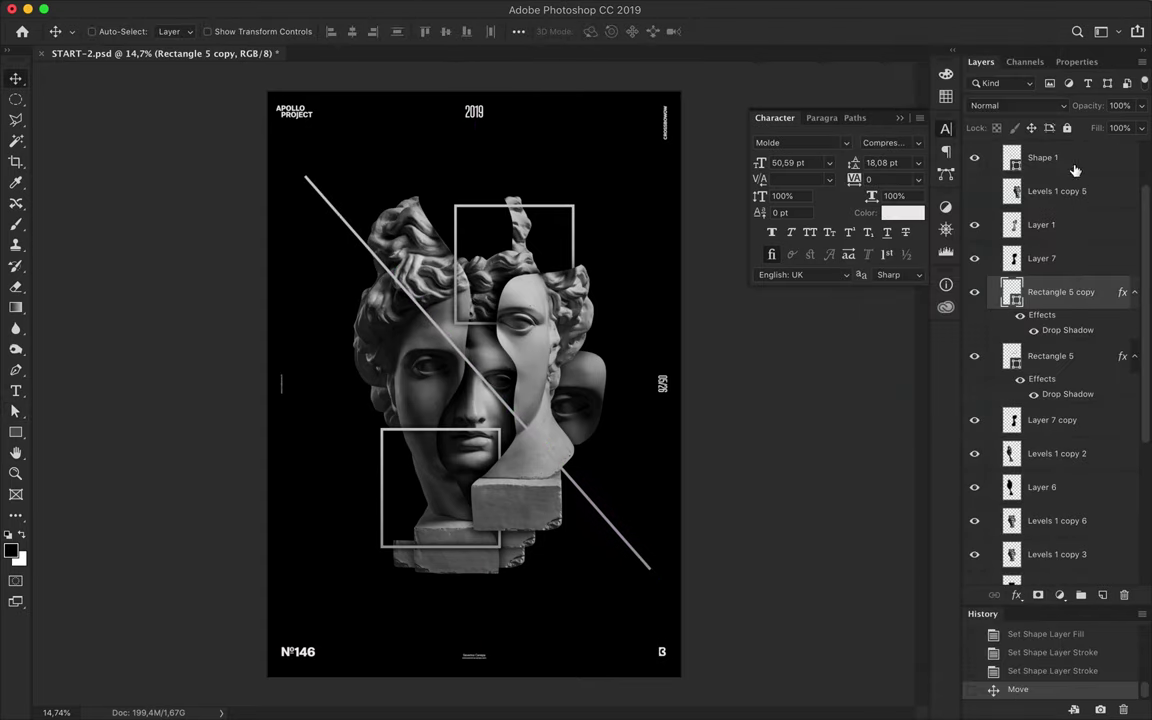
{"action": "right_click", "coordinate": [1078, 162]}
{"action": "left_click", "coordinate": [921, 399]}
{"action": "right_click", "coordinate": [1071, 176]}
{"action": "left_click", "coordinate": [1040, 262]}
Erase the line where it crosses the bust so it runs behind it.
{"action": "key", "text": "e"}
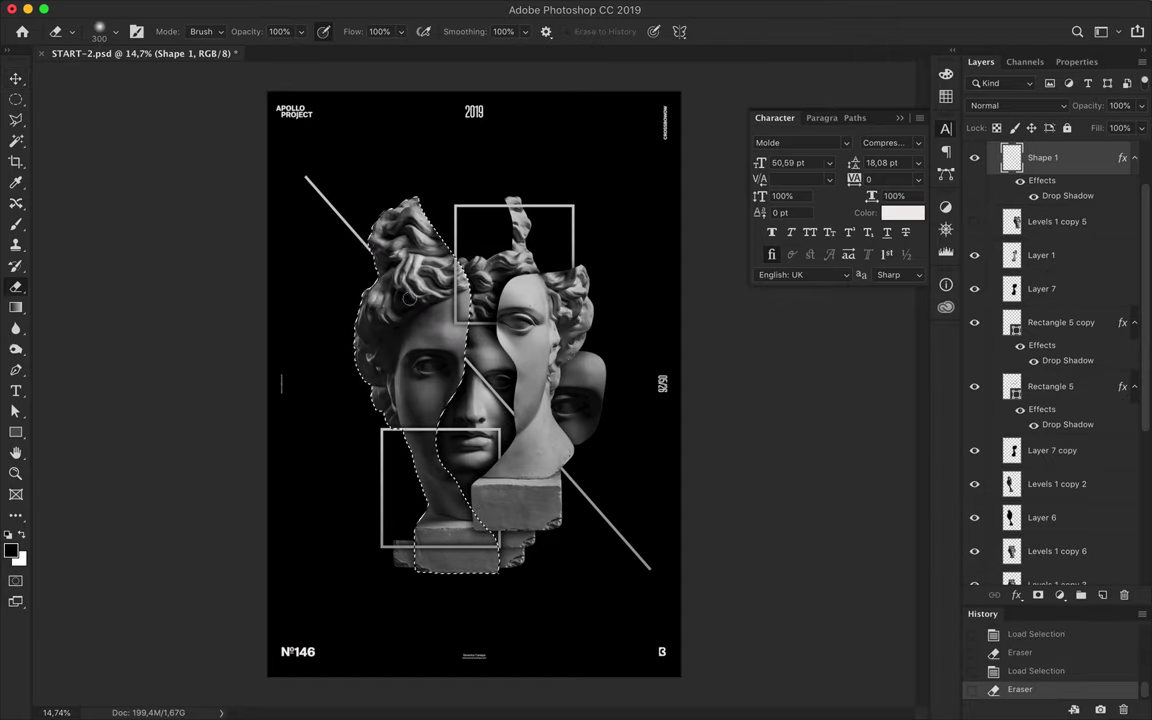
{"action": "key", "text": "ctrl+d"}
{"action": "key", "text": "m"}
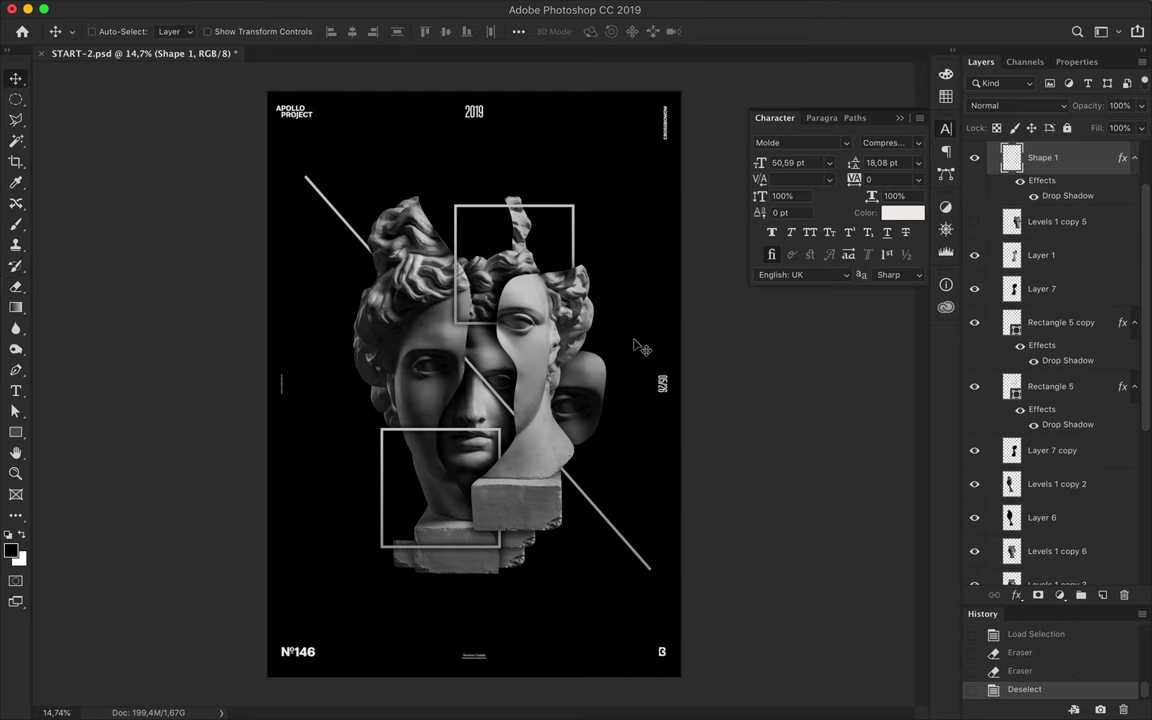
{"action": "scroll", "coordinate": [1090, 424], "scroll_direction": "down", "scroll_amount": 5}
{"action": "left_click", "coordinate": [1024, 514]}
Delete a leftover layer and keep the Levels 1 copy 4 layer's Overlay blend mode.
{"action": "key", "text": "Delete"}
{"action": "left_click", "coordinate": [1063, 535]}
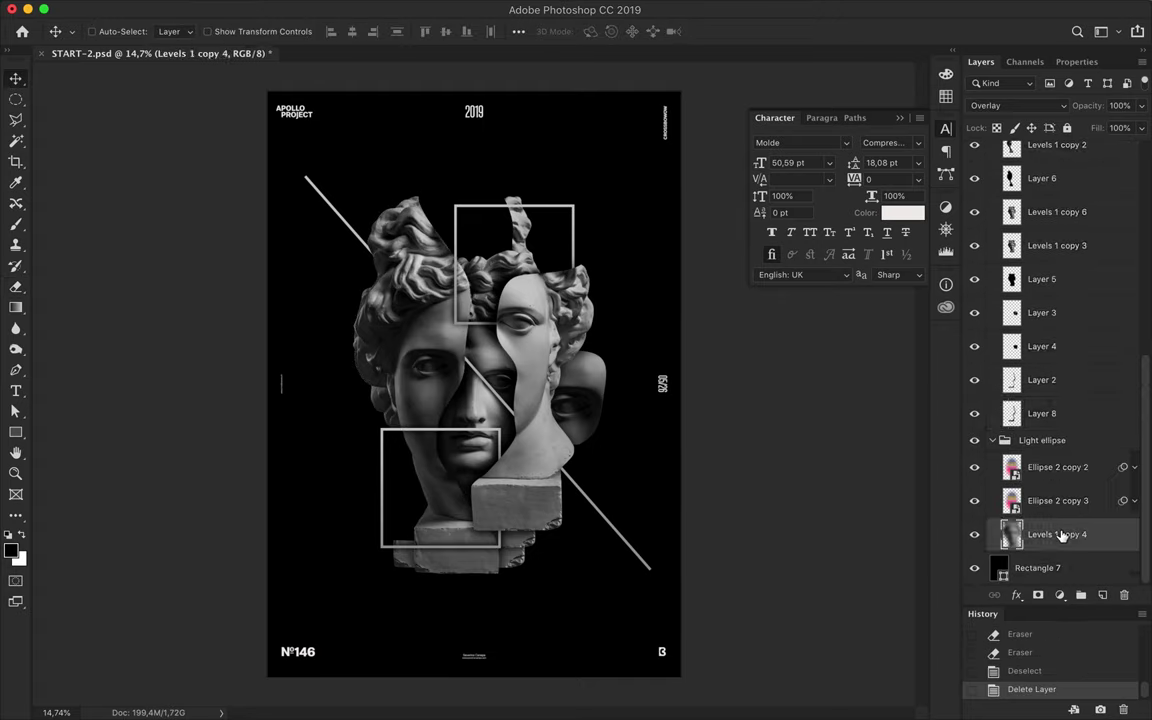
{"action": "left_click", "coordinate": [1045, 106]}
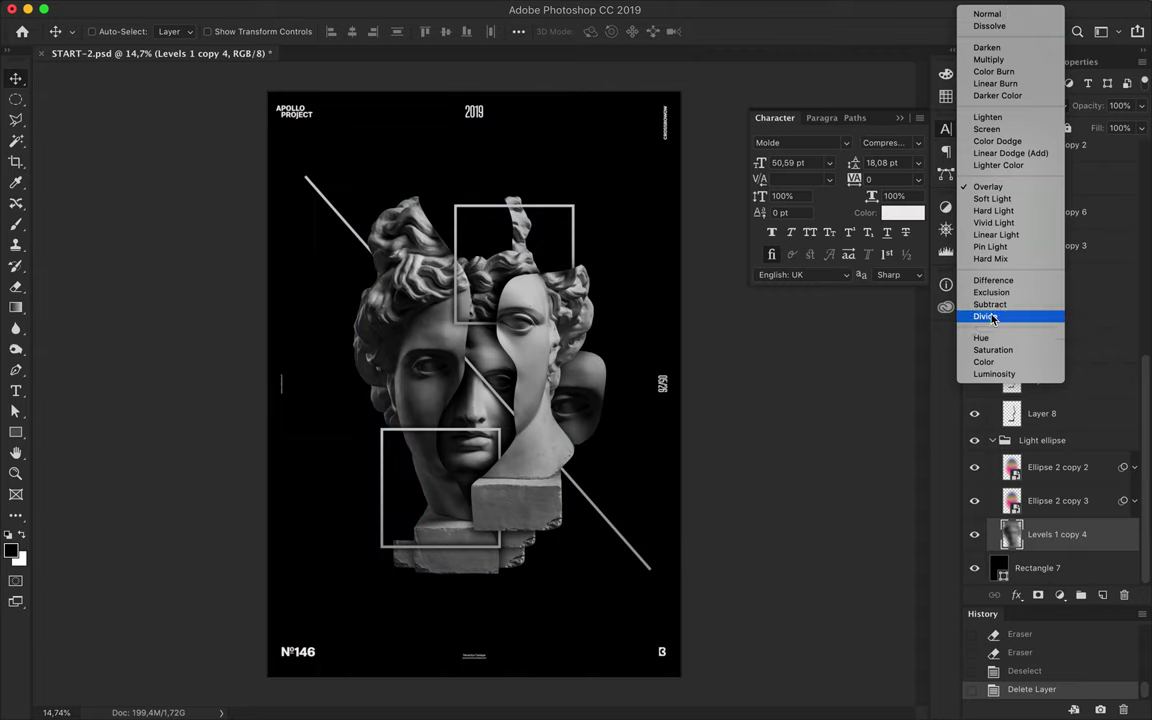
{"action": "key", "text": "Escape"}
Delete the Light ellipse group and the remaining unused layers.
{"action": "left_click", "coordinate": [1056, 442]}
{"action": "key", "text": "Delete"}
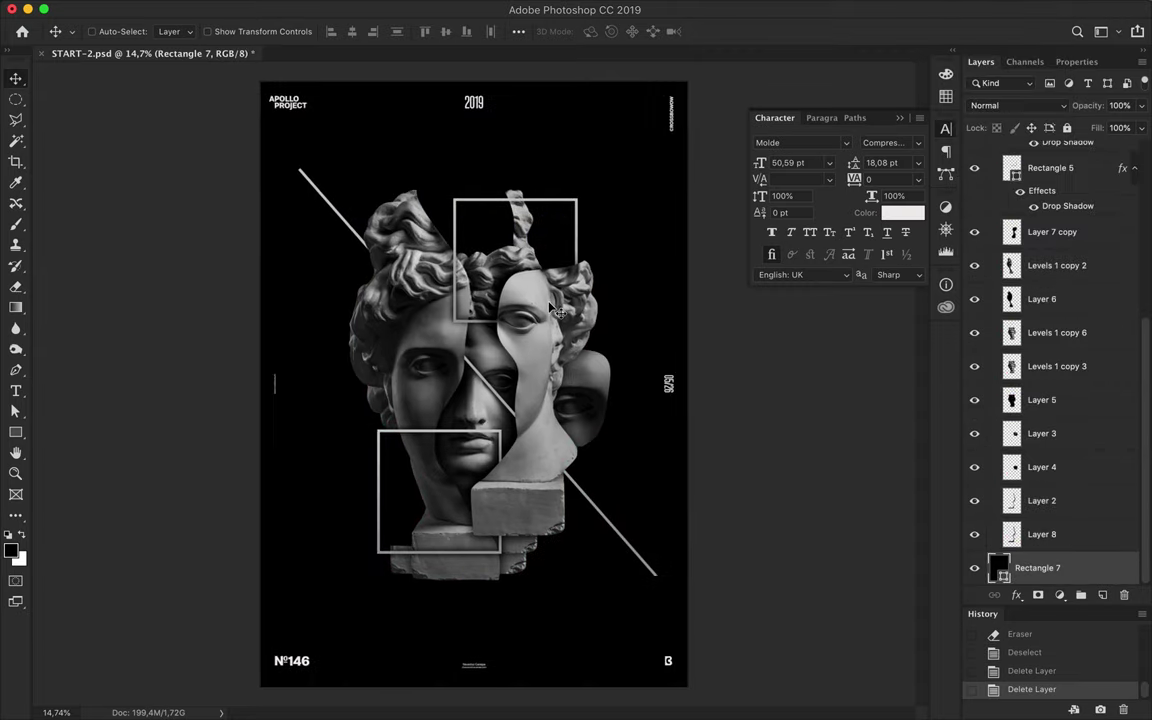
{"action": "key", "text": "Delete"}
{"action": "key", "text": "Delete"}
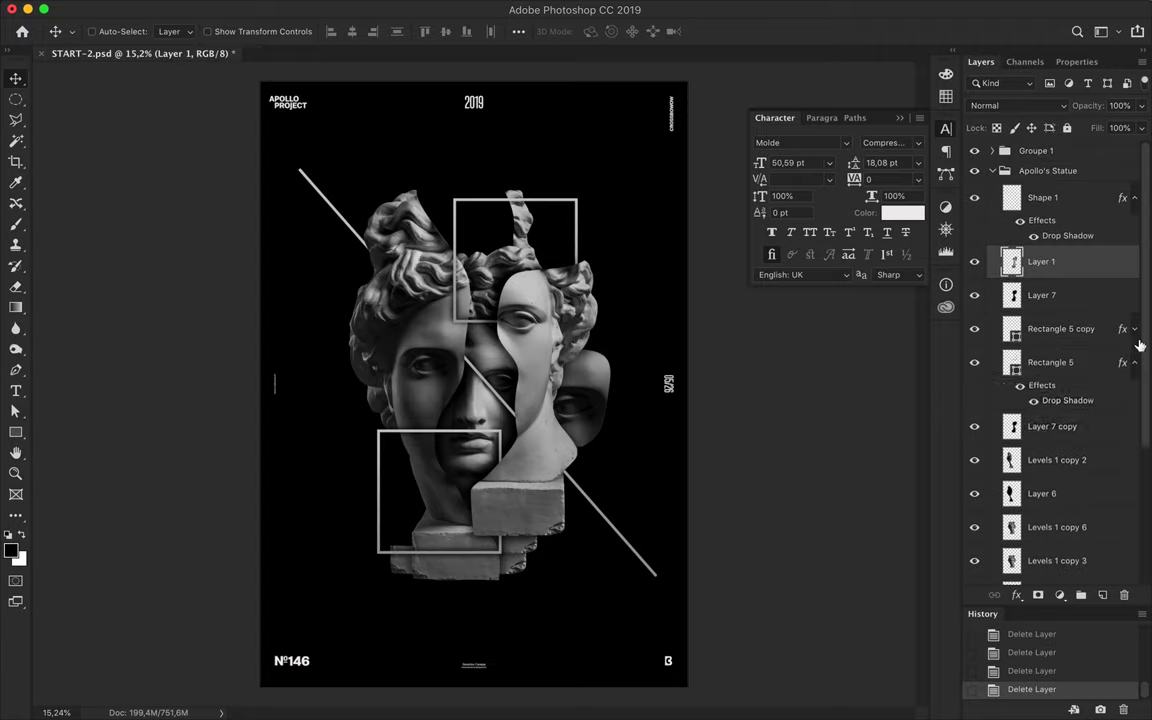